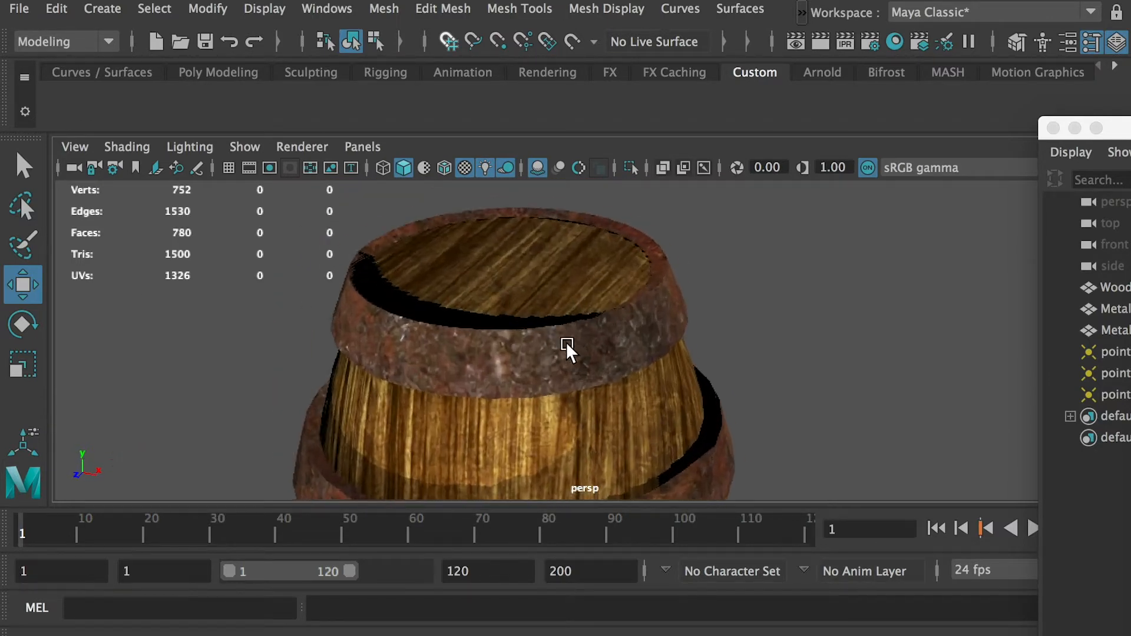
alt+right_drag(558, 335, 620, 391)
mouse_move(537, 371)
alt+mouse_down()
mouse_move(591, 377)
mouse_move(526, 371)
alt+mouse_up()
alt+right_drag(525, 371, 471, 394)
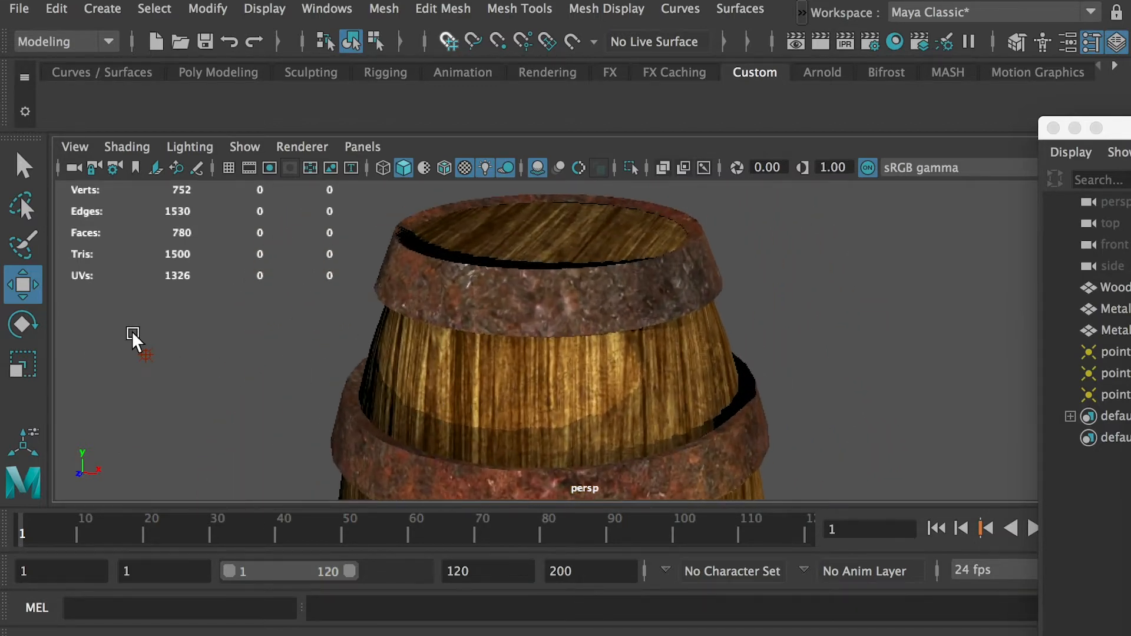
click(144, 353)
drag(231, 361, 662, 372)
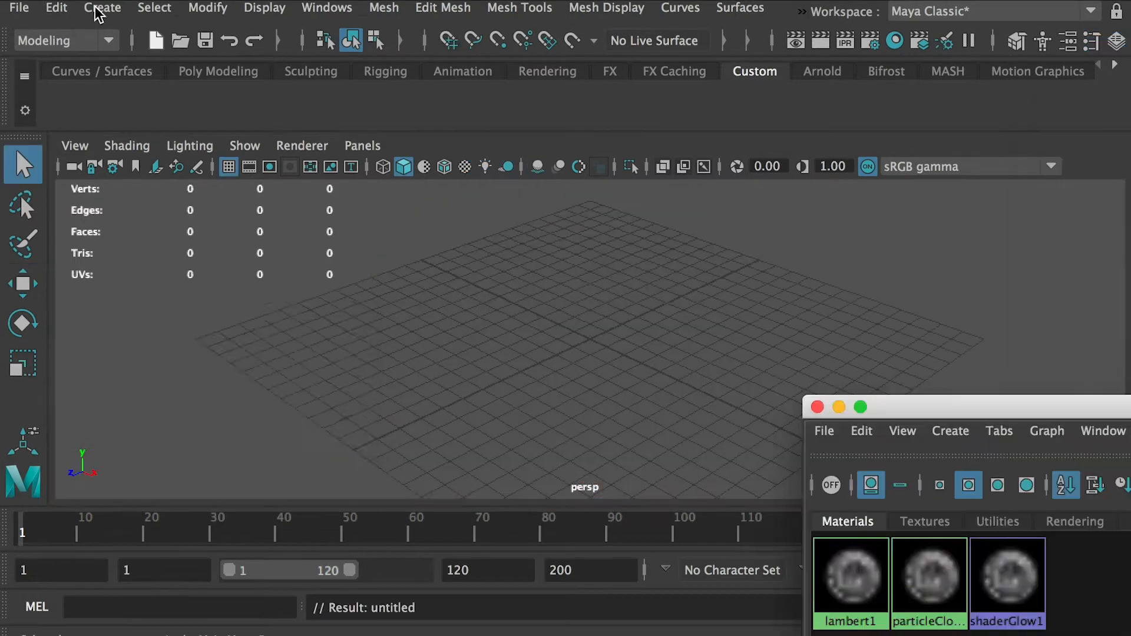
Create a polygon cylinder at the origin and display its channel attributes.
click(97, 11)
mouse_move(127, 79)
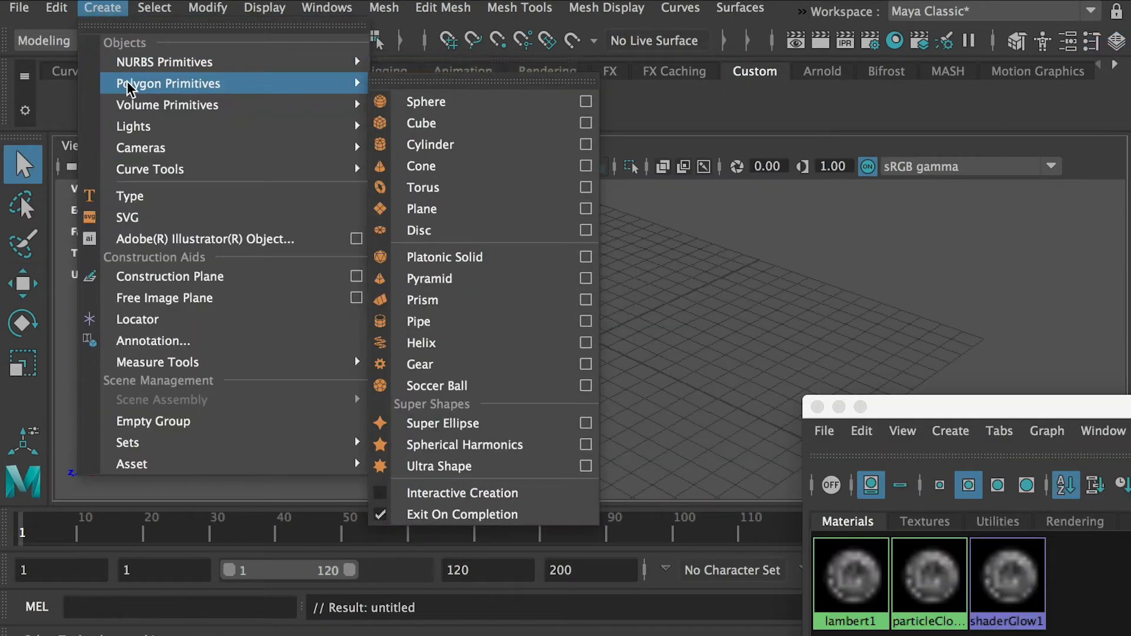
click(458, 146)
click(1117, 41)
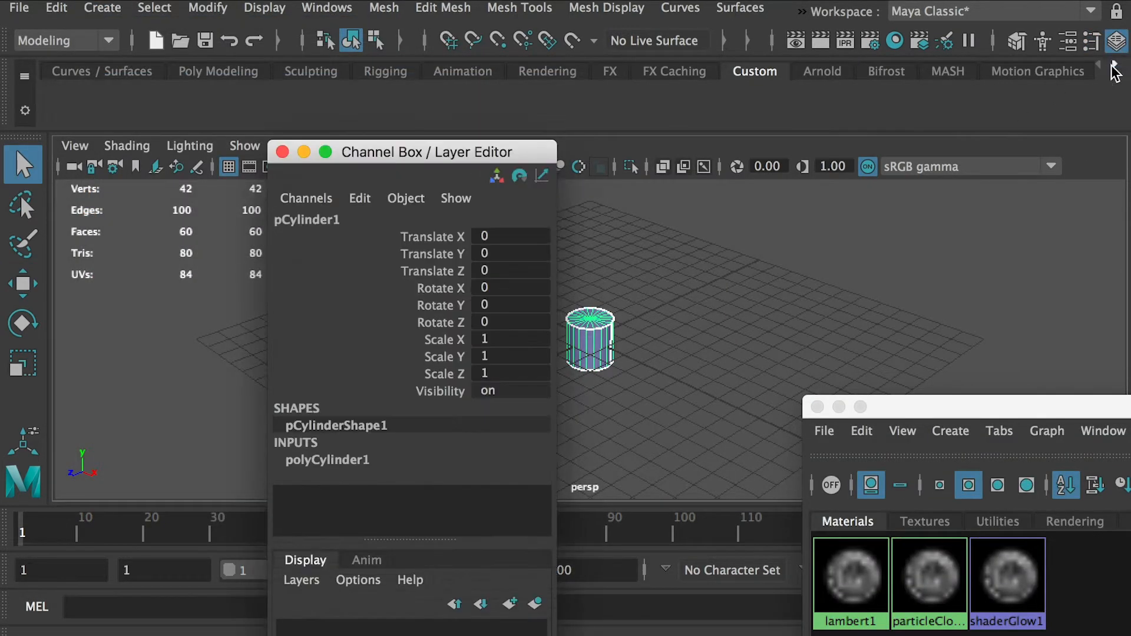
drag(406, 152, 925, 21)
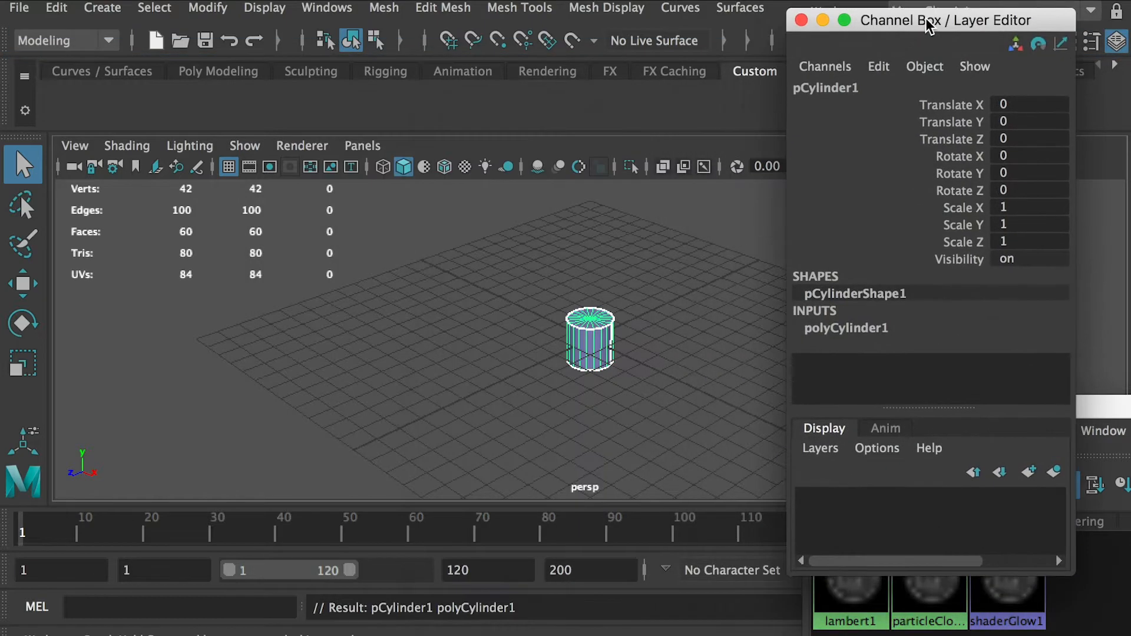
Set the cylinder's axis subdivisions to 30.
click(842, 330)
double_click(1031, 377)
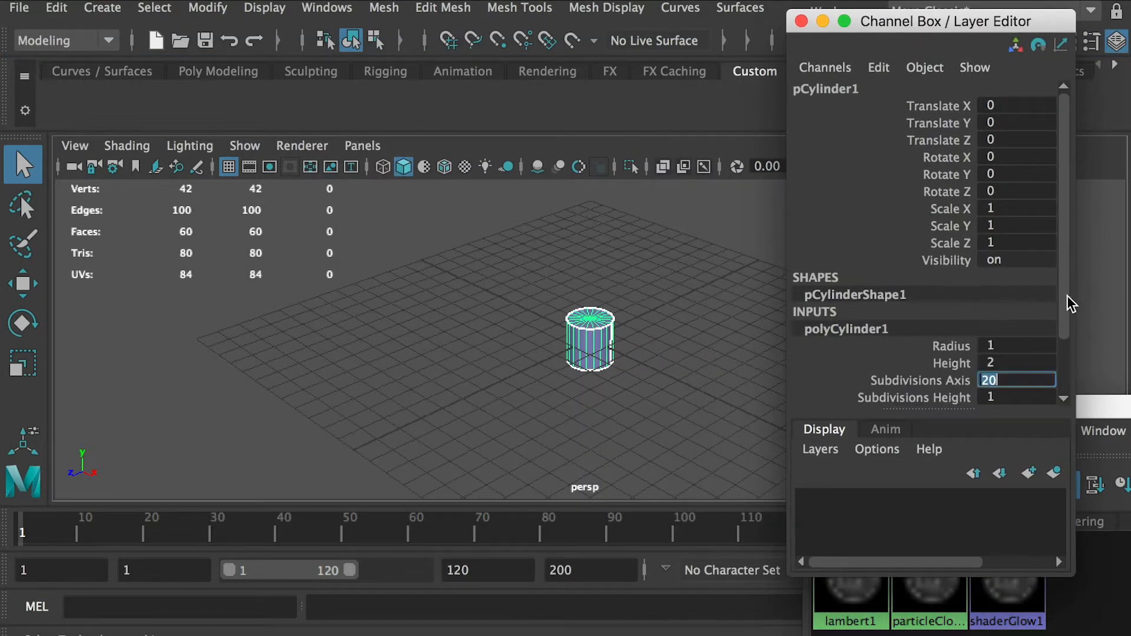
scroll(1061, 392, down, 2)
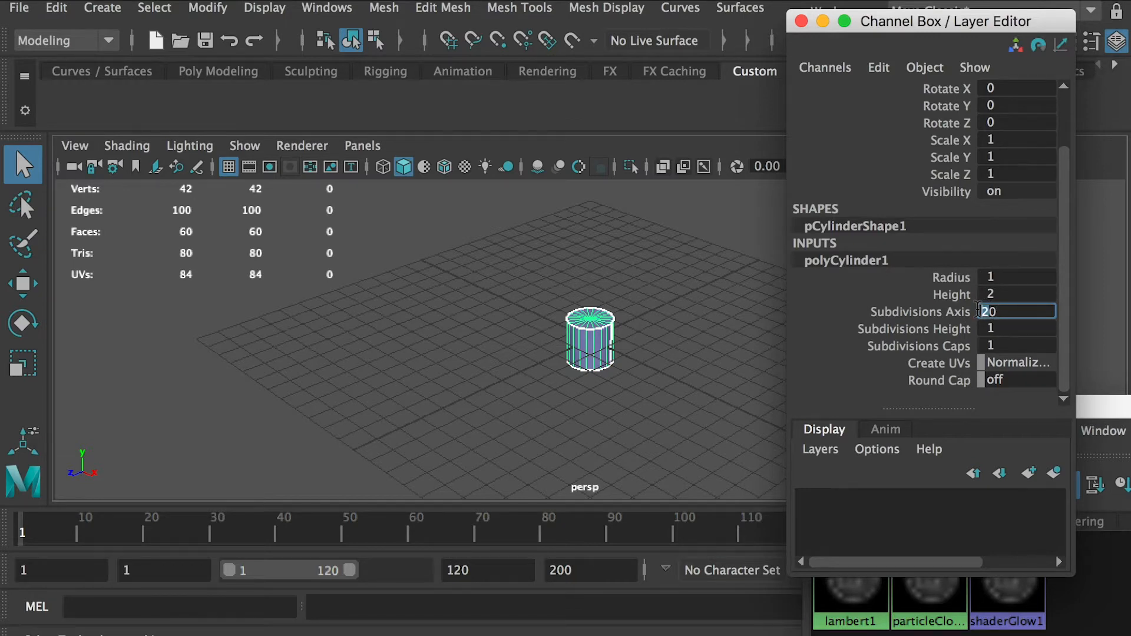
text(30)
key(Return)
scroll(554, 289, up, 3)
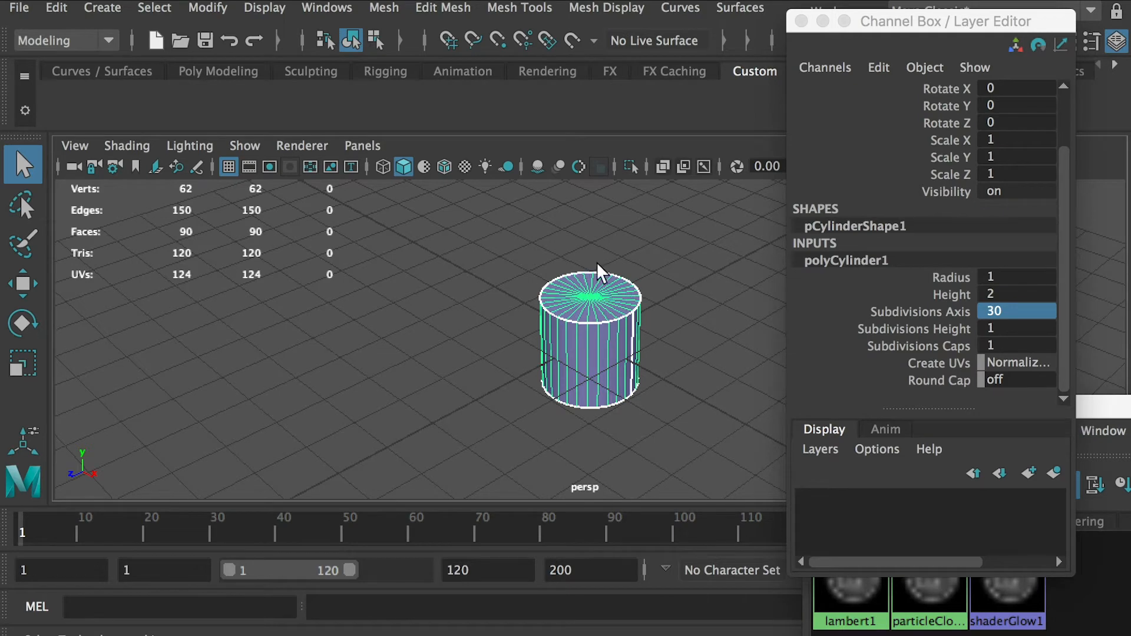
Set the cylinder's height subdivisions to 2.
scroll(609, 321, down, 3)
click(996, 292)
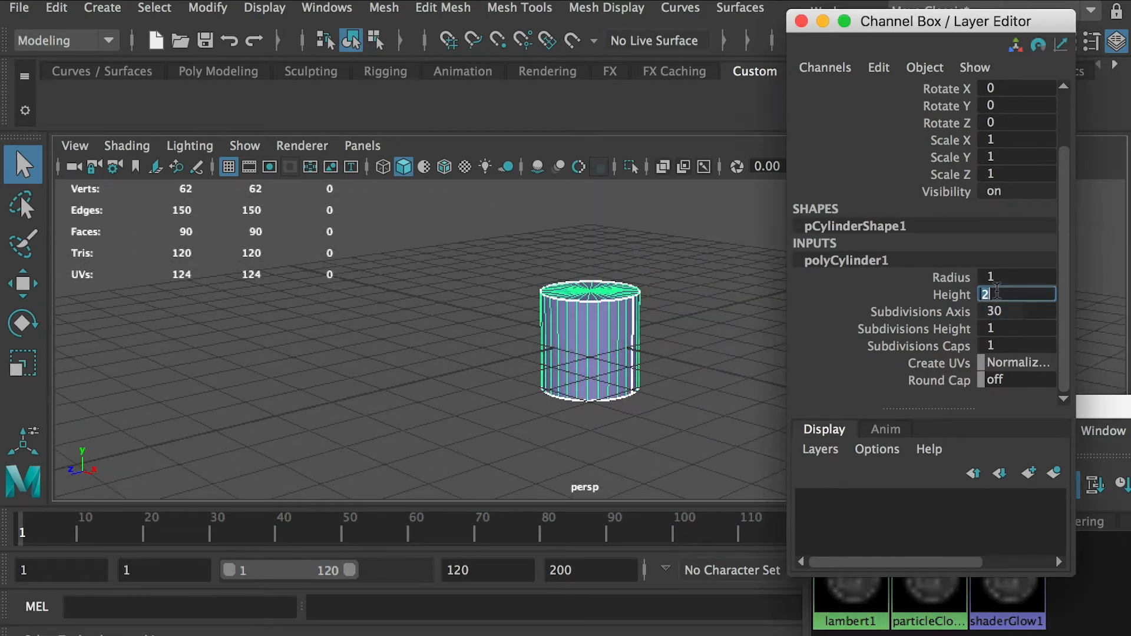
click(1013, 330)
text(2)
key(Return)
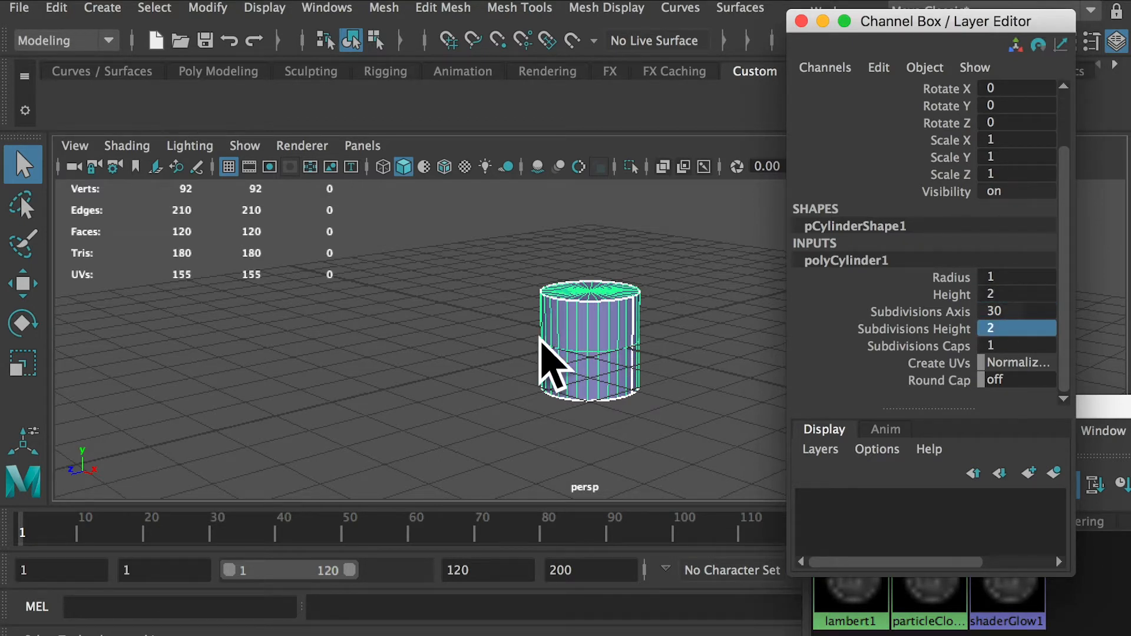
scroll(714, 383, down, 4)
alt+drag(704, 386, 600, 320)
right_drag(600, 320, 545, 318)
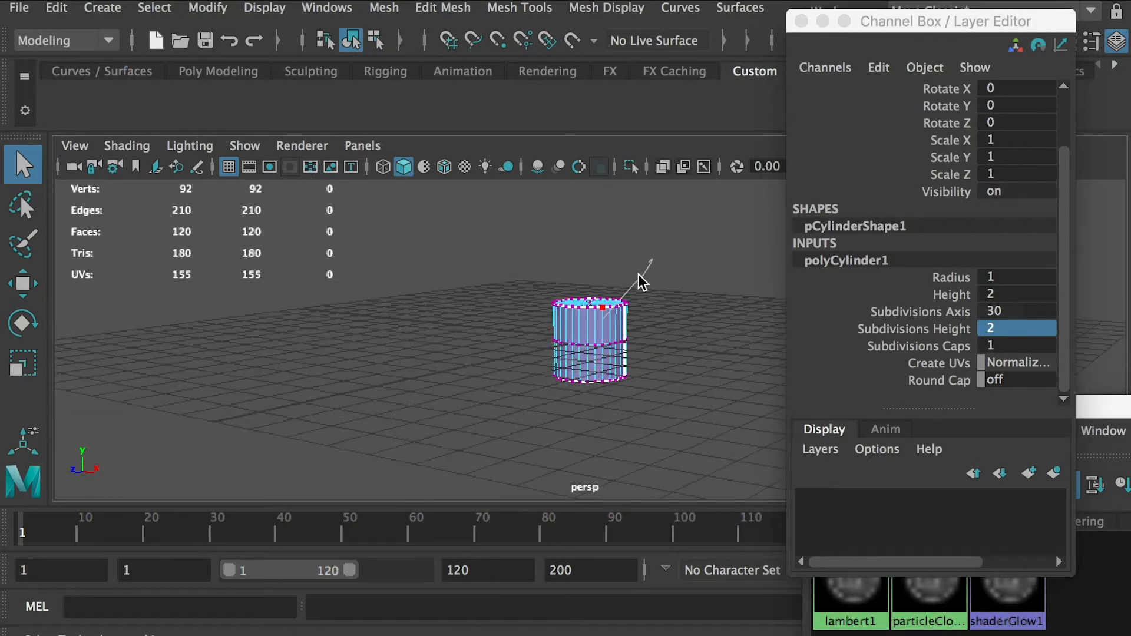
right_click(604, 315)
click(652, 293)
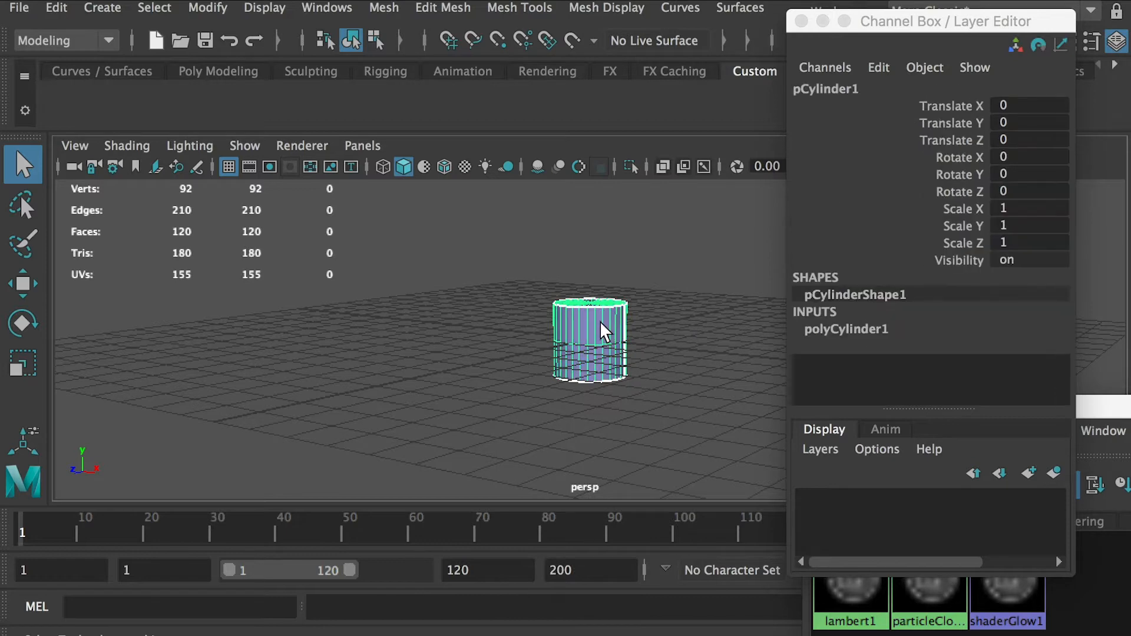
Scale the cylinder to about 8.06 in Y and about 4.56 in X and Z.
alt+drag(617, 326, 610, 334)
key(r)
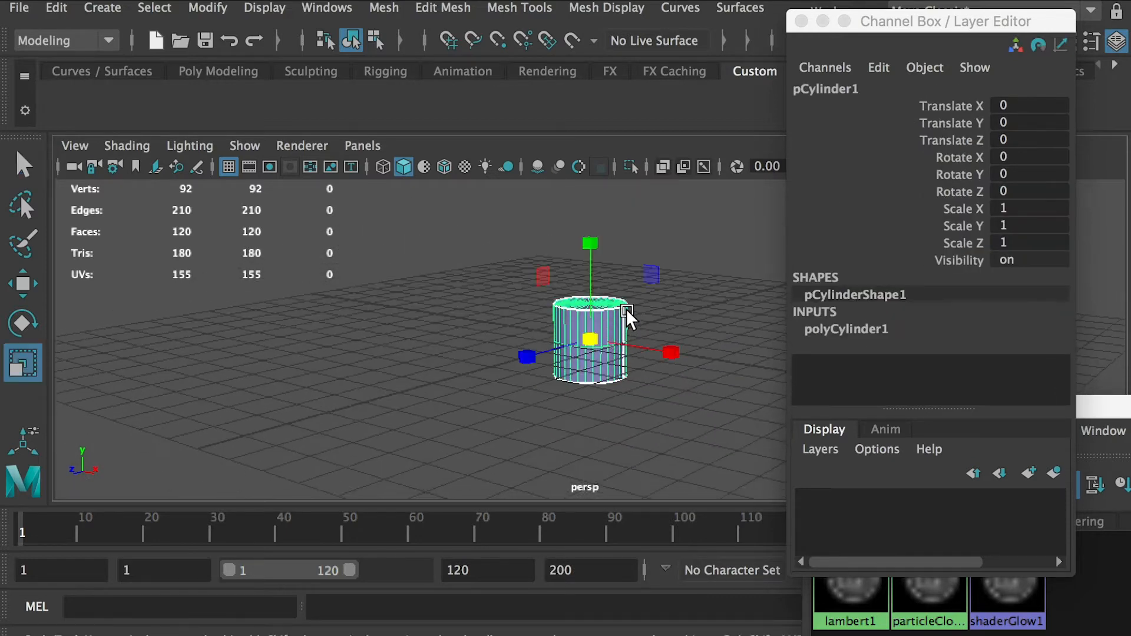
drag(588, 244, 601, 43)
alt+drag(629, 254, 627, 426)
drag(591, 340, 689, 356)
alt+drag(690, 356, 616, 316)
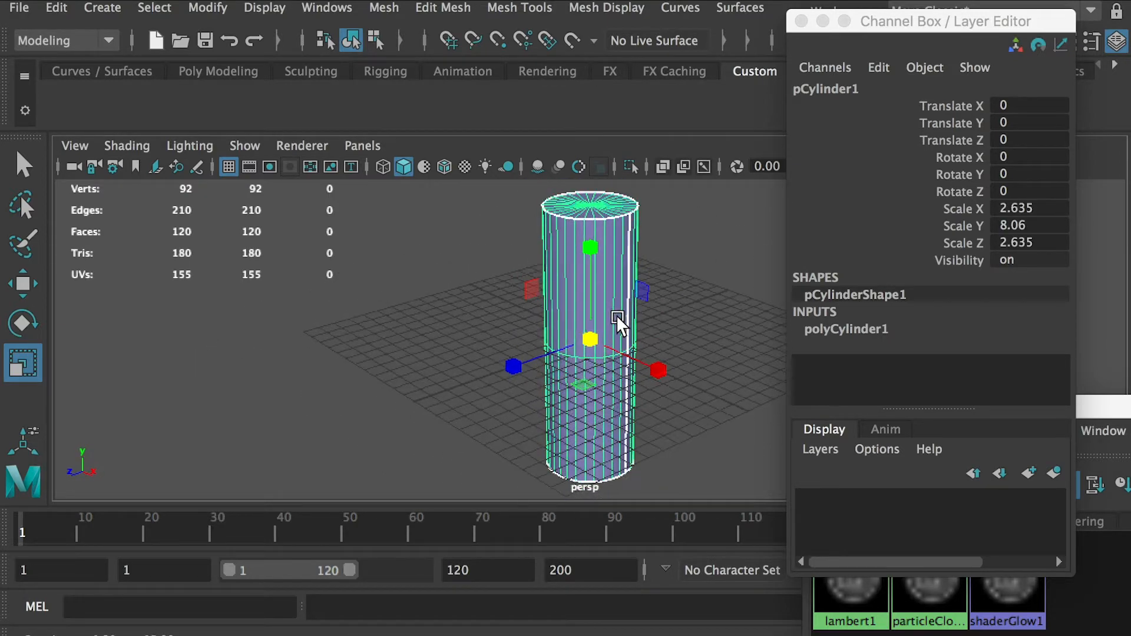
drag(584, 368, 542, 261)
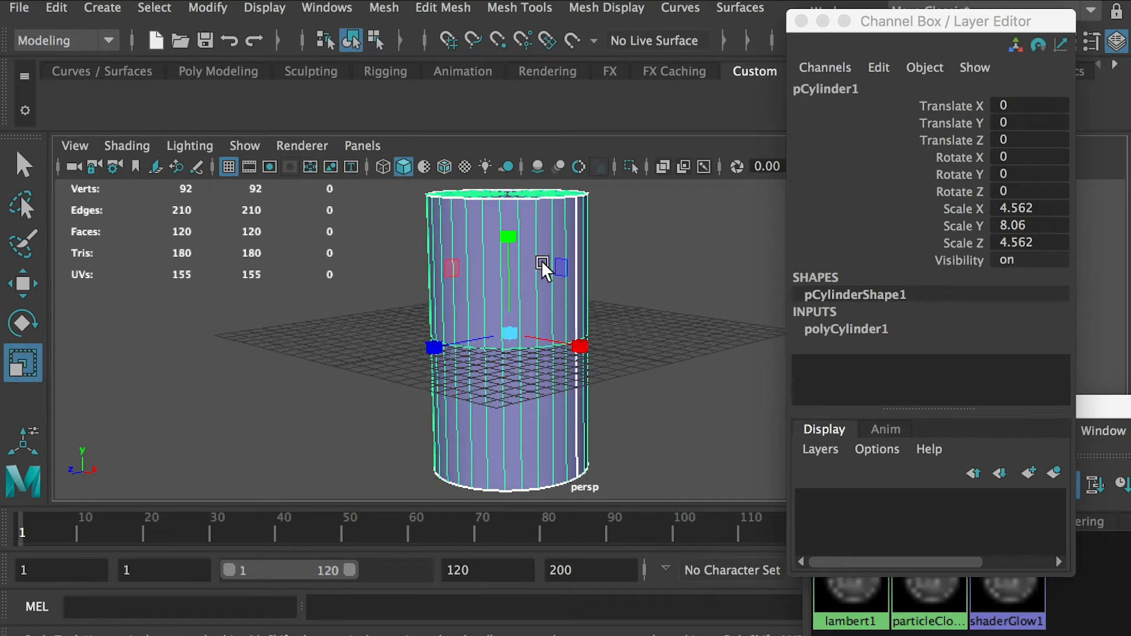
Open the settings of the Insert Edge Loop Tool for the cylinder.
right_drag(533, 218, 588, 203)
shift+right_click(541, 219)
shift+right_drag(543, 224, 489, 249)
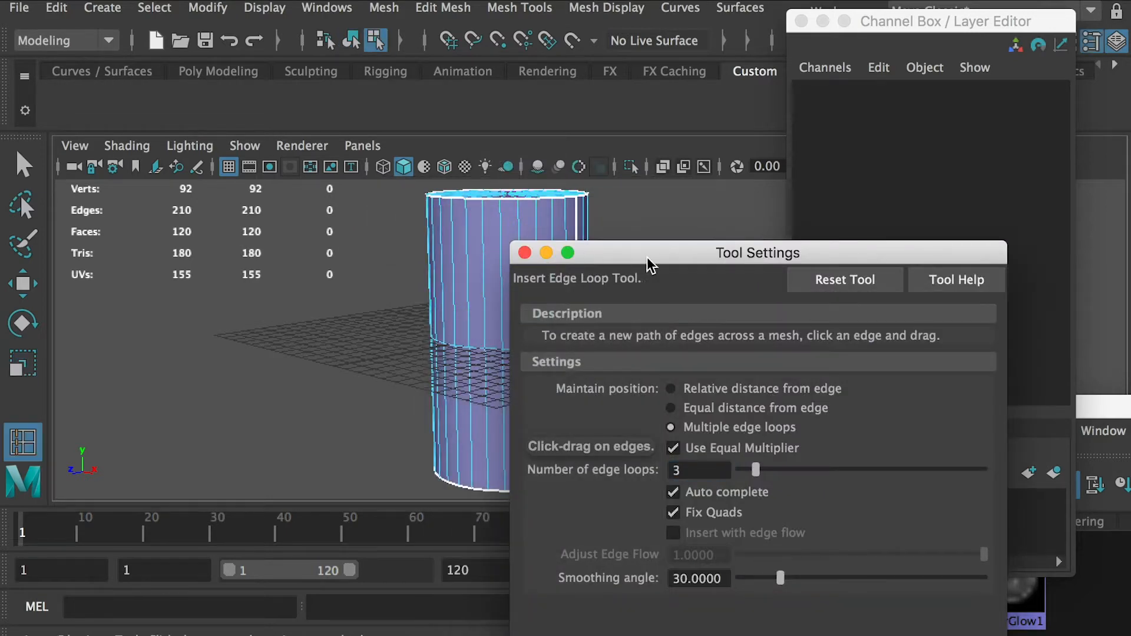
Set the Insert Edge Loop Tool to maintain position by relative distance from edge.
drag(653, 256, 641, 225)
click(658, 358)
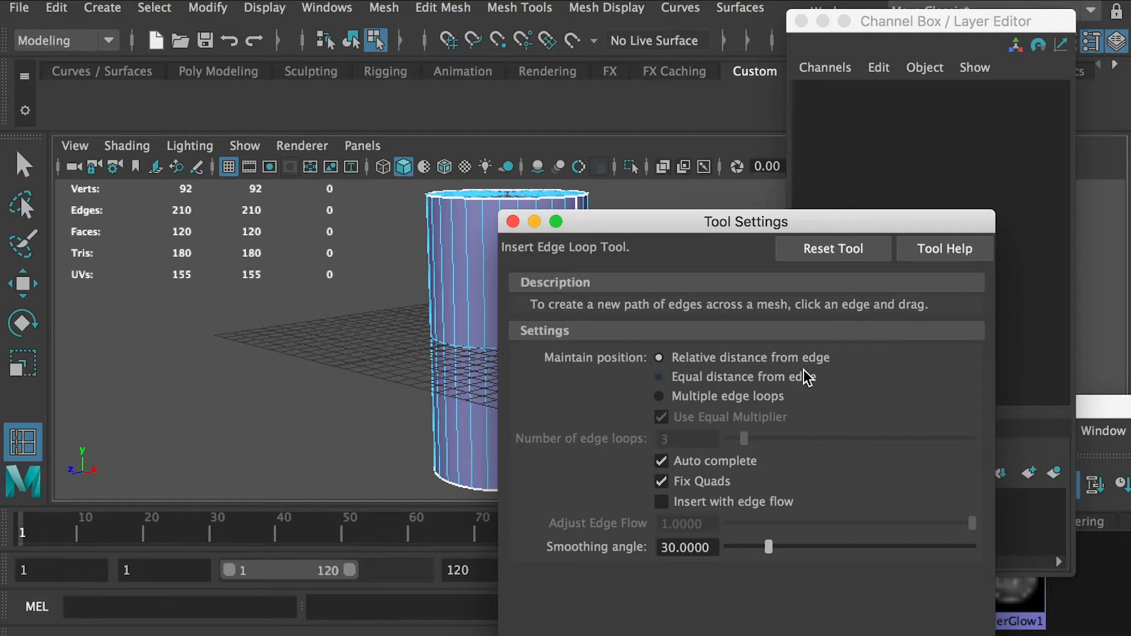
drag(646, 228, 815, 238)
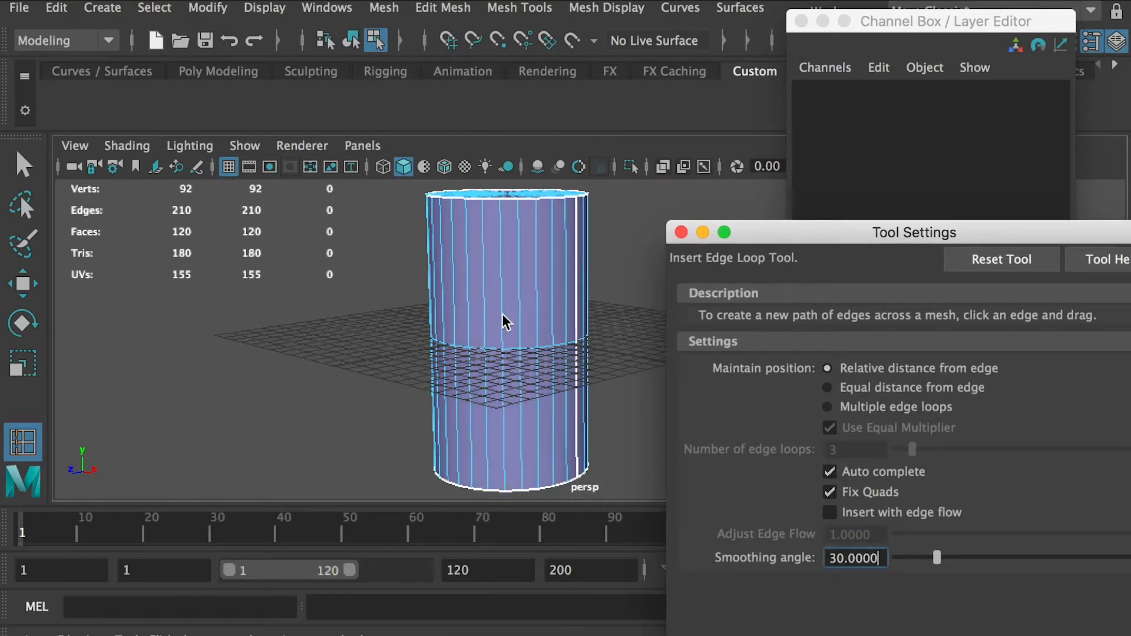
drag(837, 232, 701, 212)
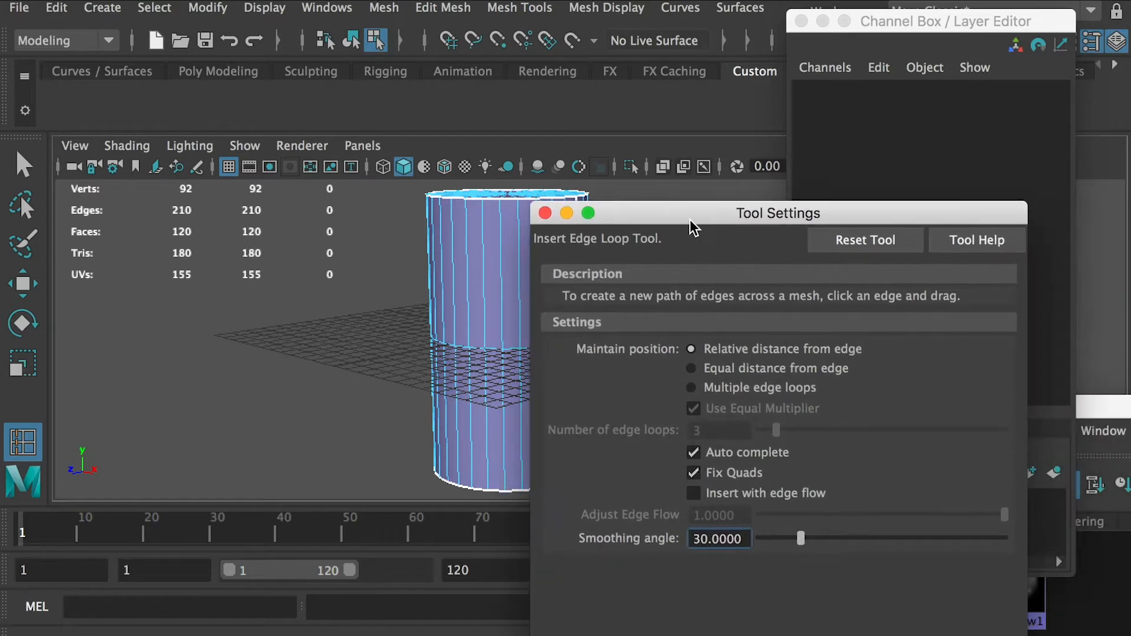
Configure the Insert Edge Loop Tool for multiple edge loops, with the number of loops set to 1.
click(691, 387)
double_click(710, 434)
text(1)
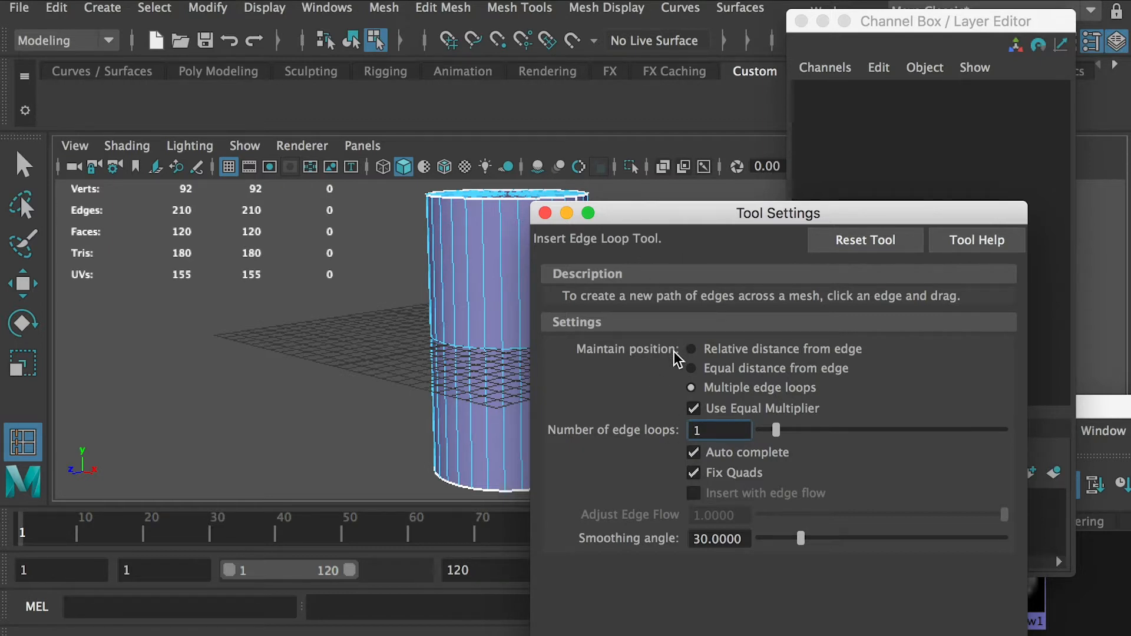
key(Return)
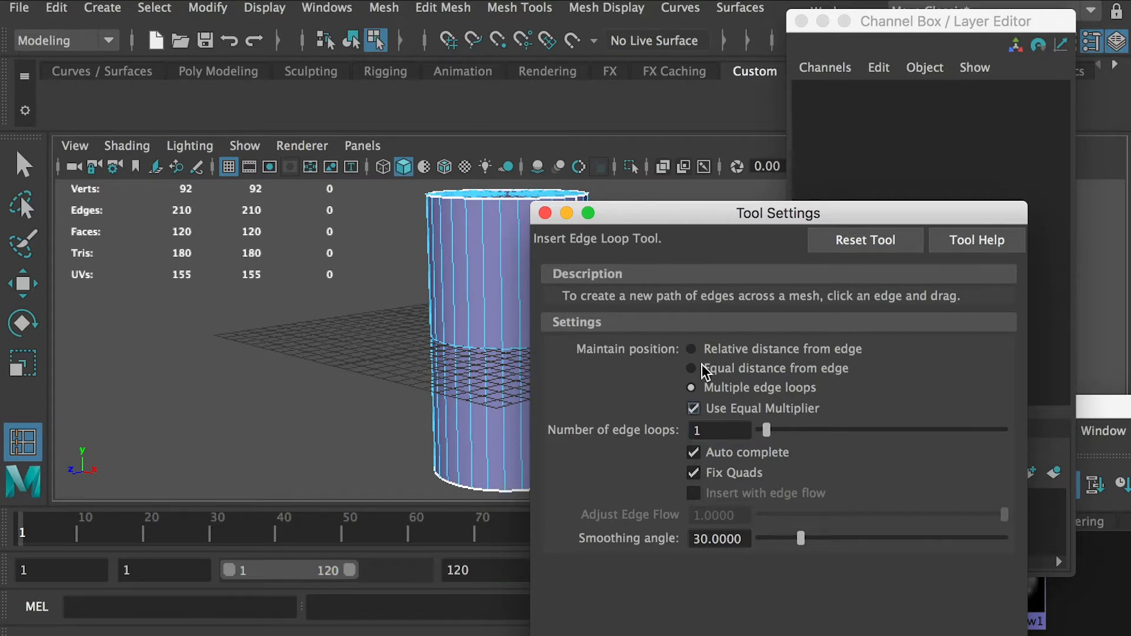
Insert a horizontal edge loop midway up the cylinder's upper half and another in its lower half.
drag(658, 226, 794, 260)
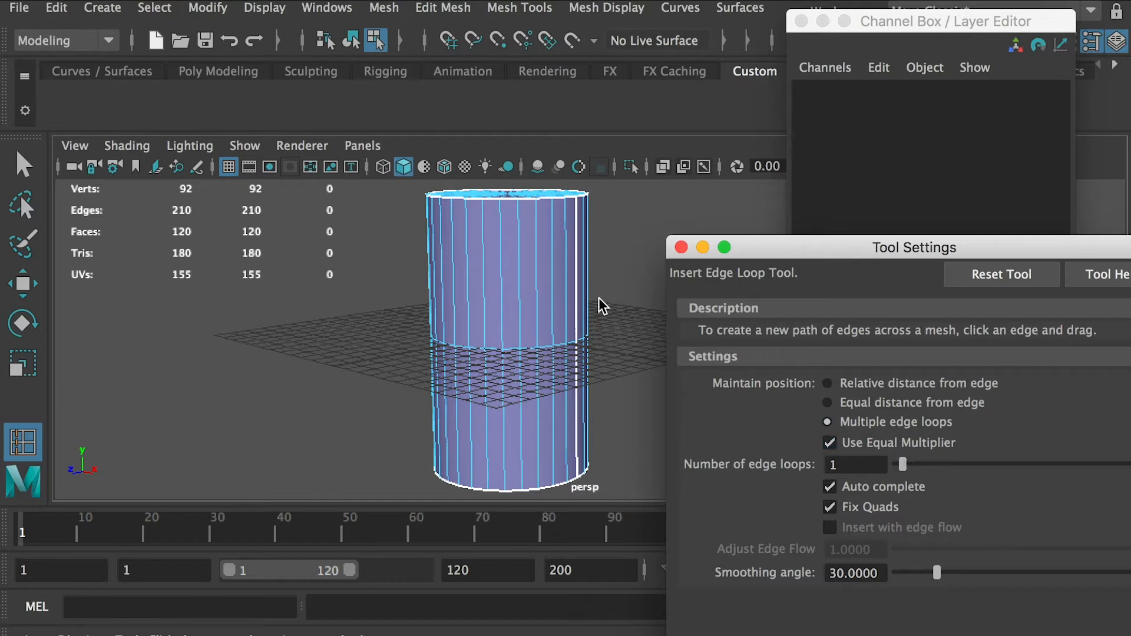
drag(523, 267, 522, 271)
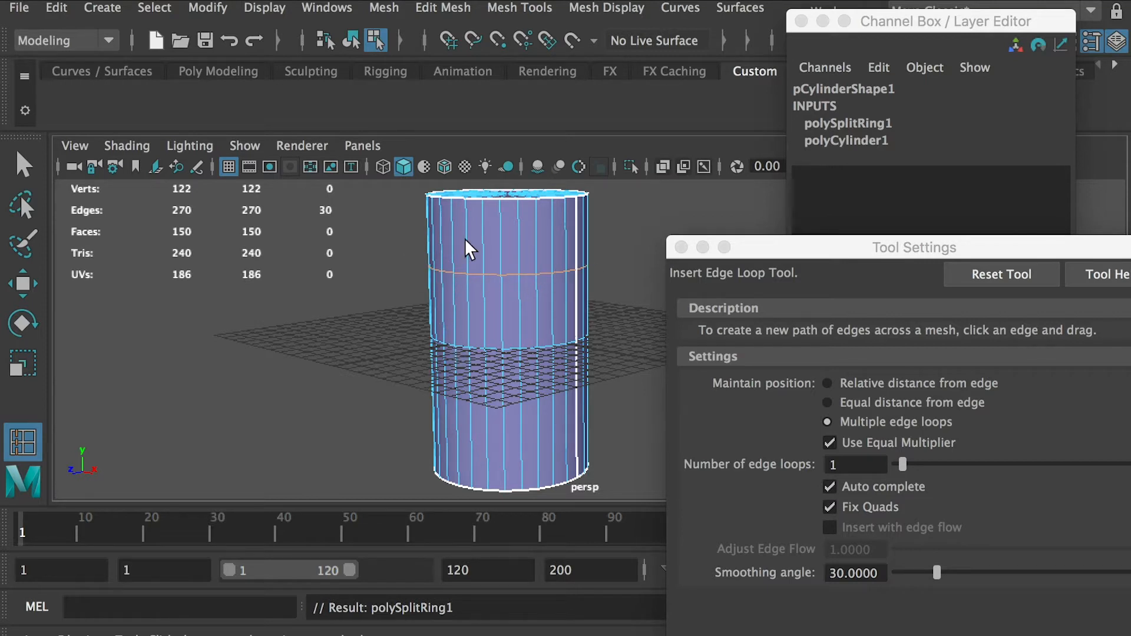
drag(506, 426, 502, 389)
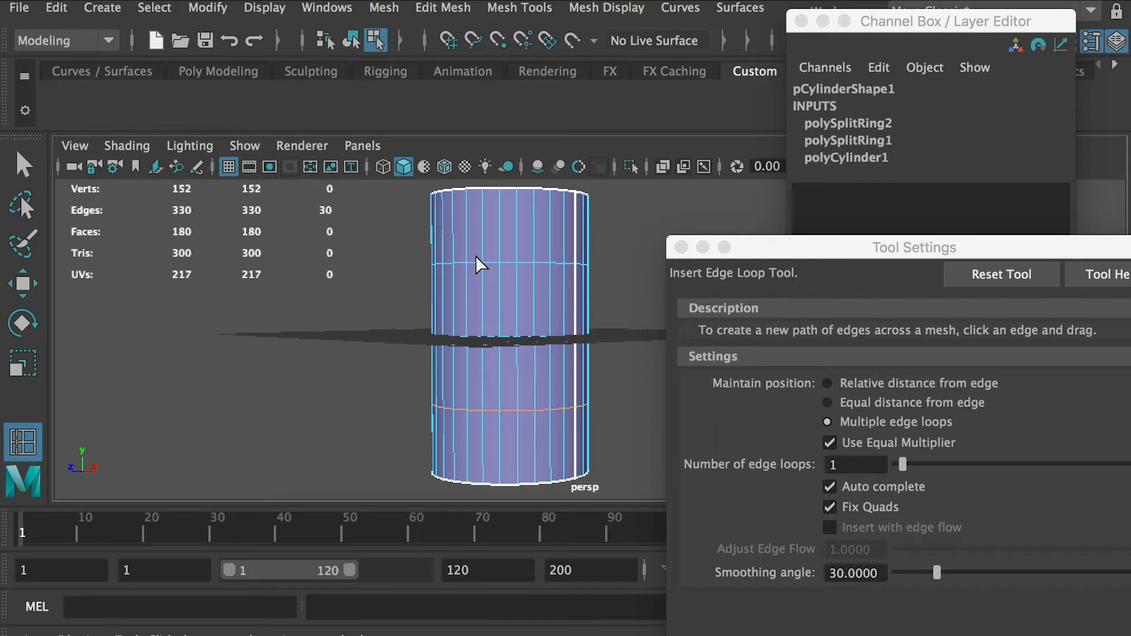
Scale the vertices of the cylinder's top and bottom caps inward horizontally to taper both ends.
key(q)
alt+drag(561, 273, 442, 215)
right_drag(441, 214, 342, 222)
mouse_move(389, 227)
alt+mouse_down()
mouse_move(392, 210)
mouse_move(394, 227)
alt+mouse_up()
drag(354, 189, 562, 240)
alt+drag(542, 290, 542, 270)
shift+drag(345, 429, 608, 500)
alt+drag(536, 385, 533, 411)
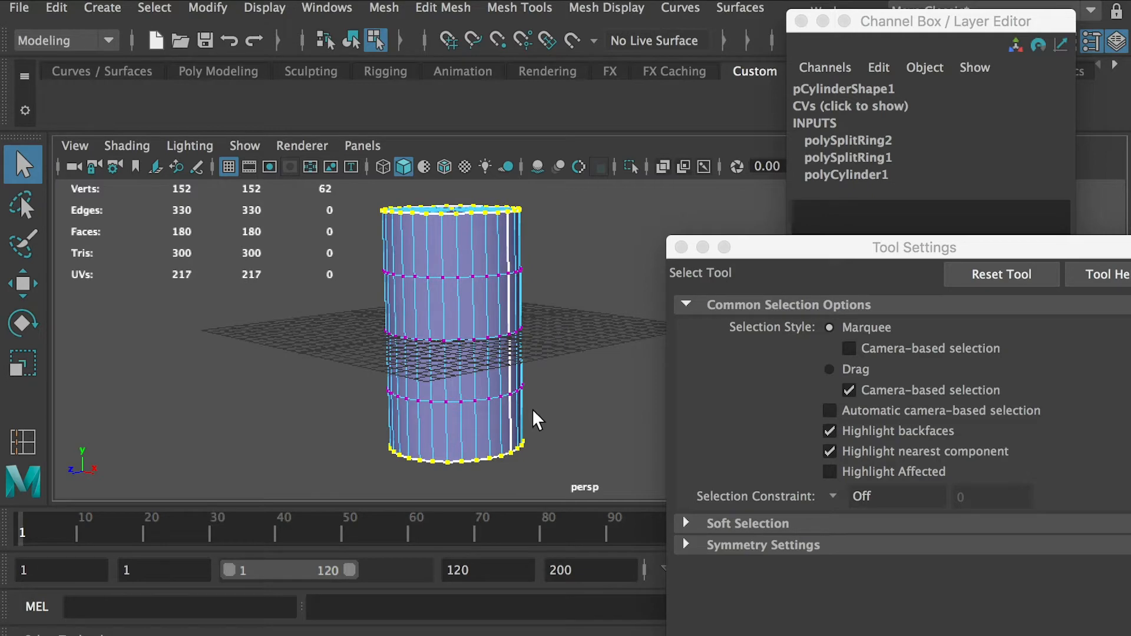
key(r)
alt+drag(485, 316, 470, 354)
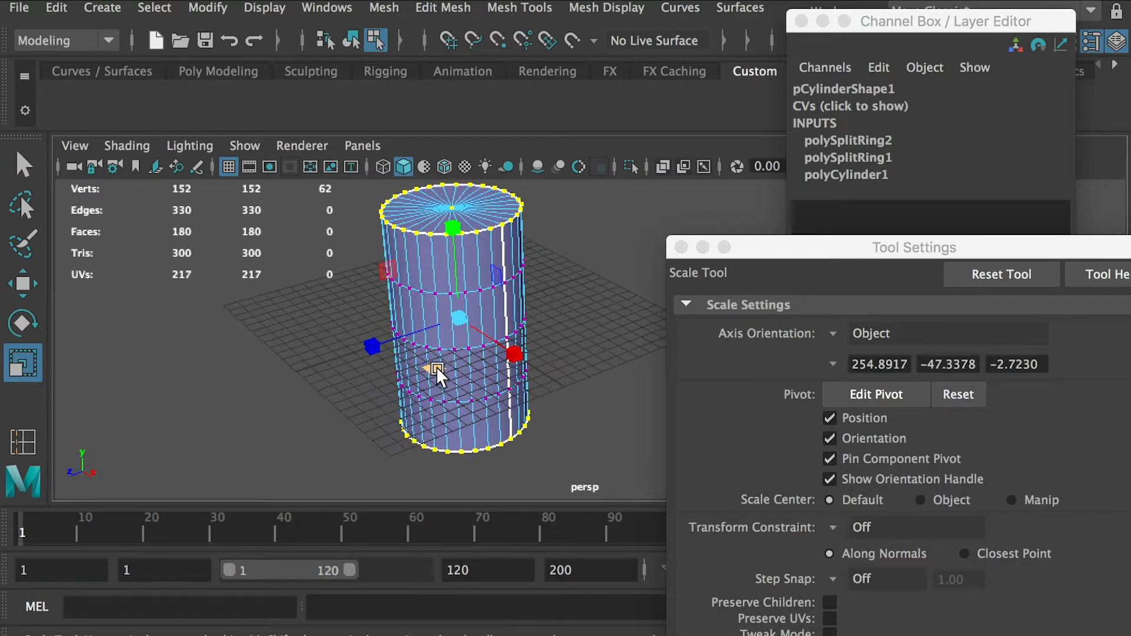
drag(435, 359, 472, 384)
scroll(472, 383, up, 1)
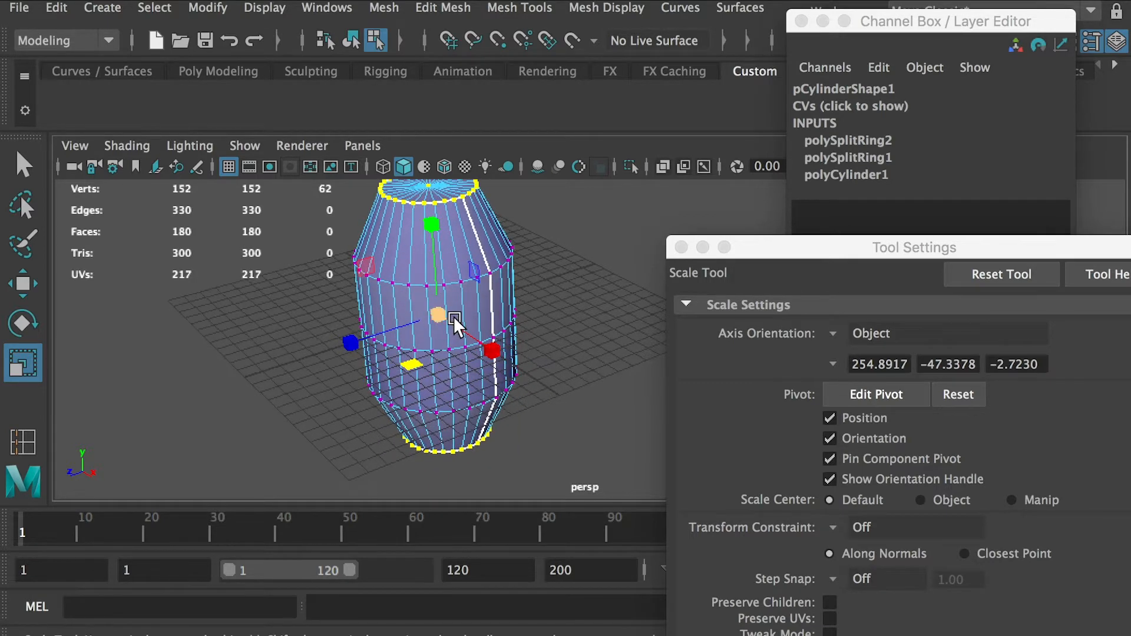
drag(408, 362, 457, 332)
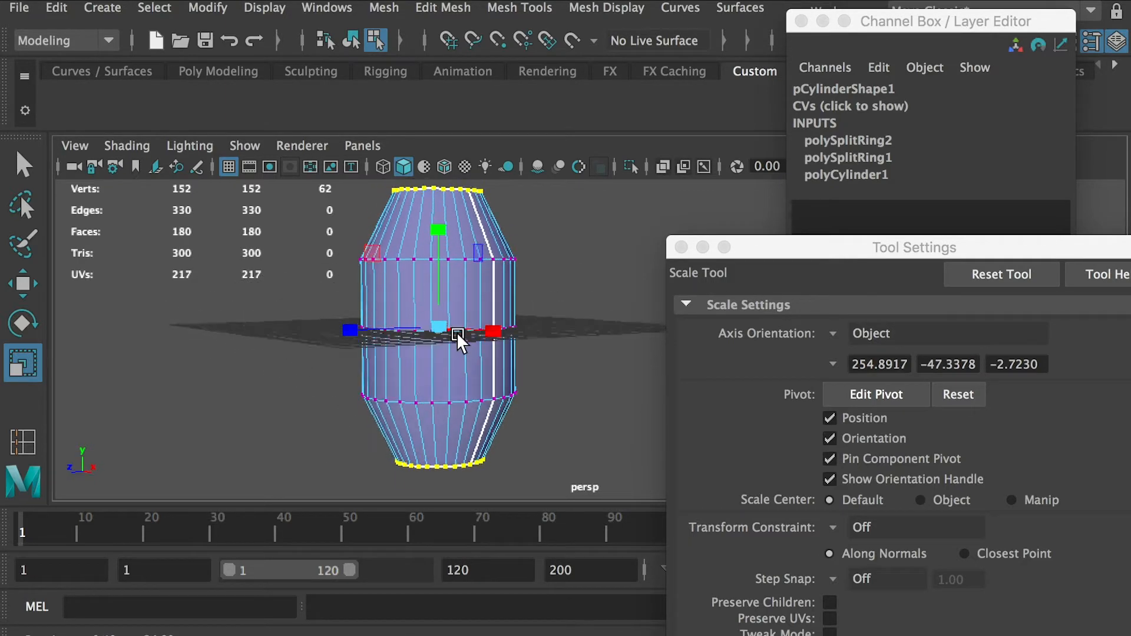
Scale the vertex rings midway up both halves slightly inward to round the barrel profile, and return to object mode.
drag(607, 290, 610, 292)
alt+drag(530, 384, 510, 373)
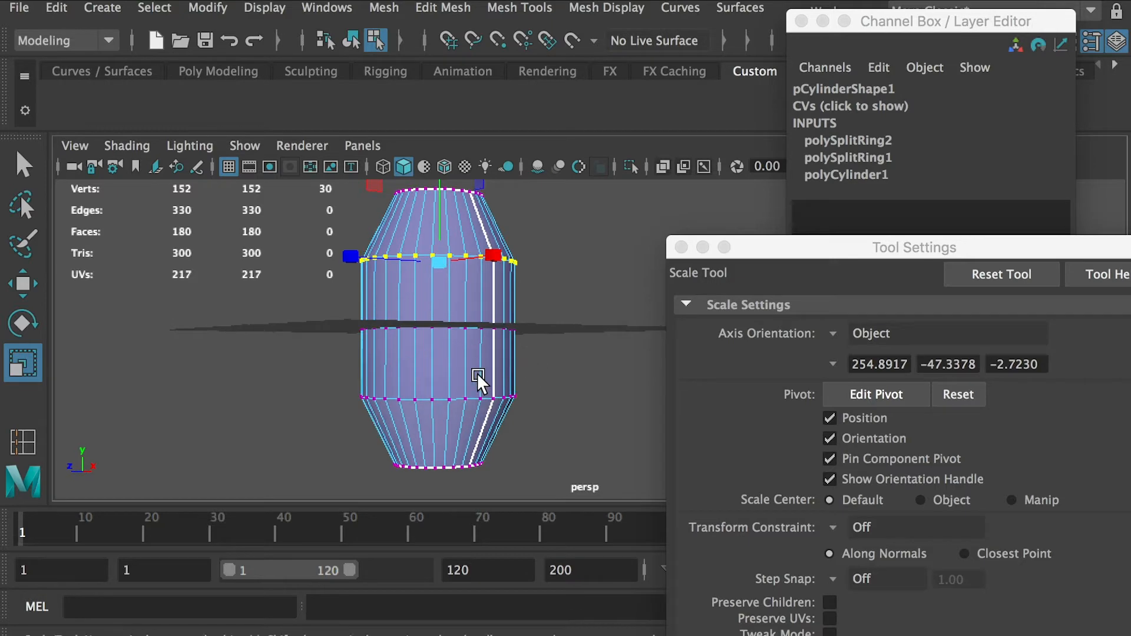
shift+drag(599, 411, 601, 412)
alt+drag(529, 367, 523, 411)
drag(405, 350, 443, 288)
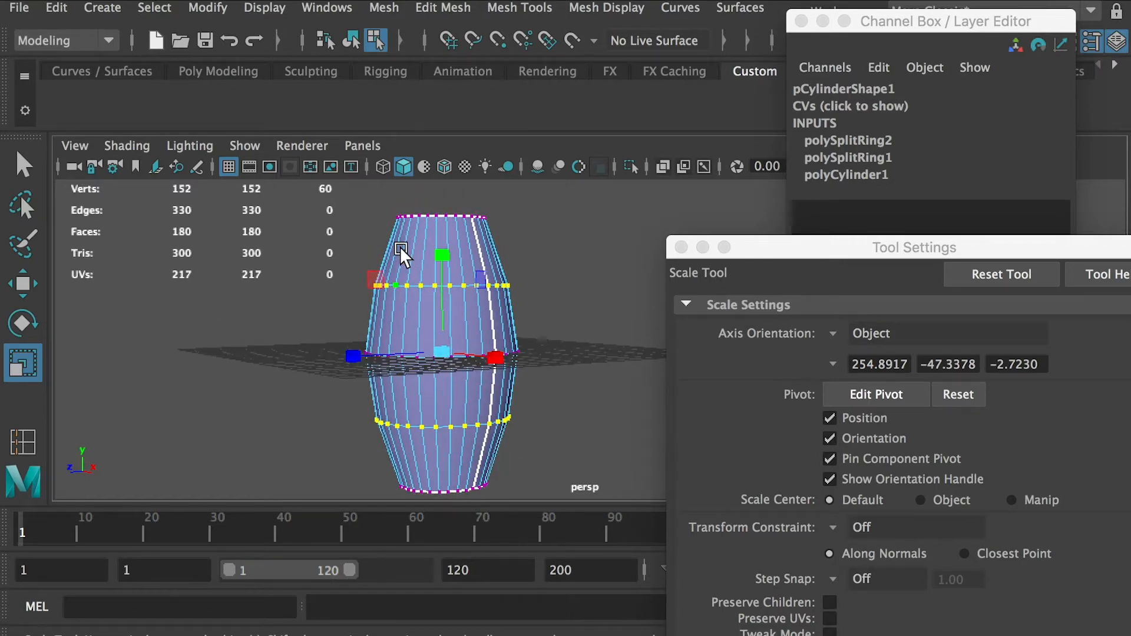
right_drag(402, 239, 454, 197)
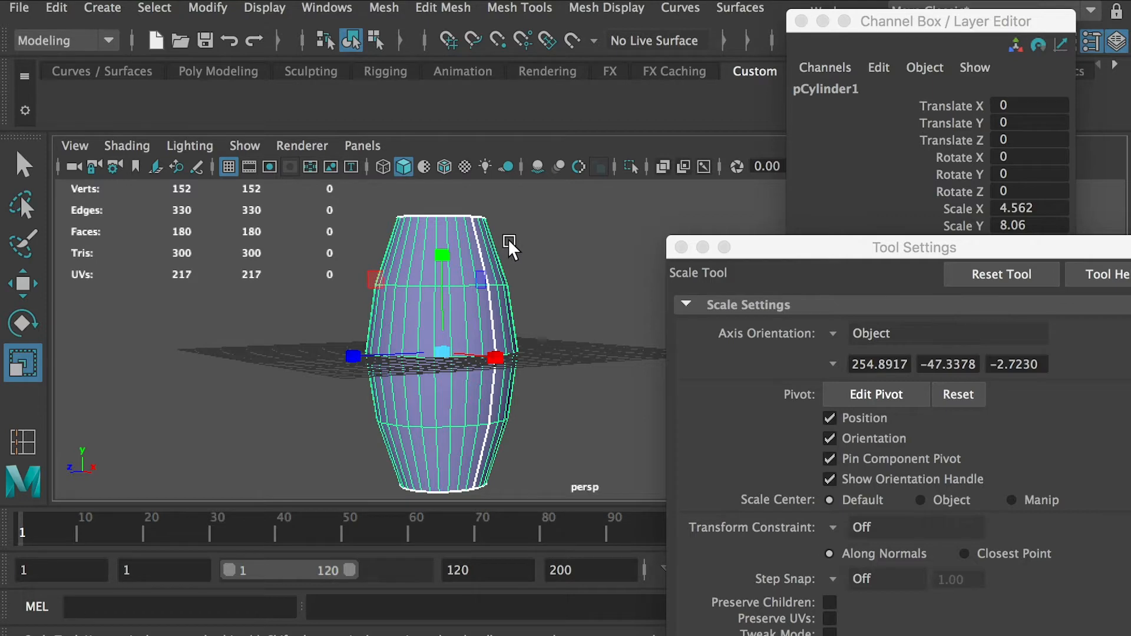
Insert a horizontal edge loop midway through each of the barrel's four horizontal sections.
right_drag(482, 238, 352, 260)
drag(423, 245, 426, 267)
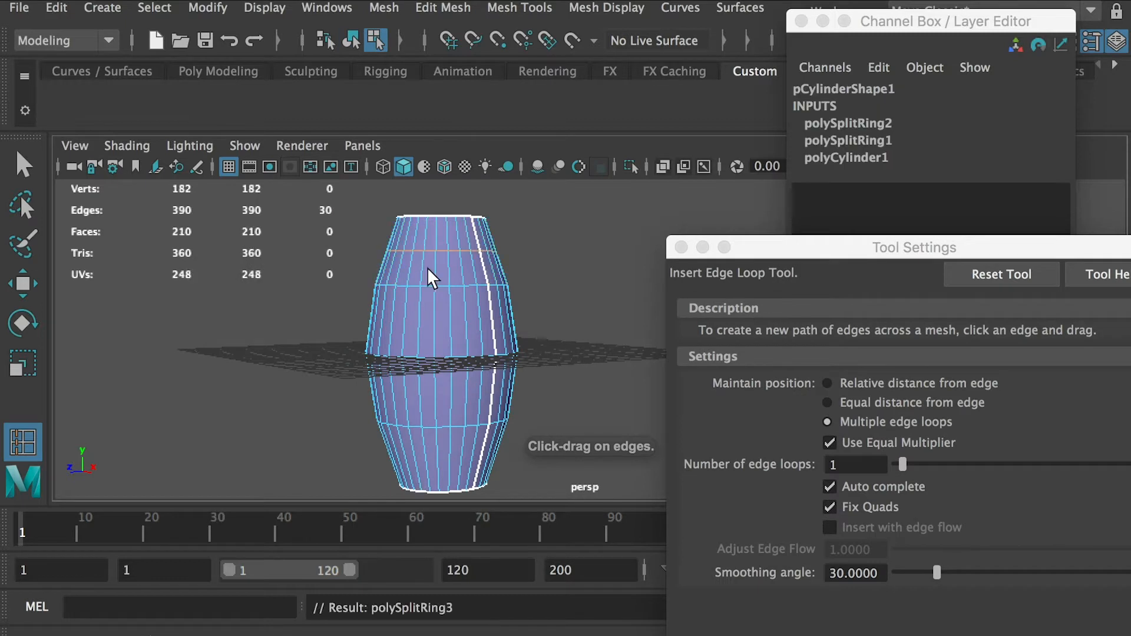
click(419, 325)
click(414, 390)
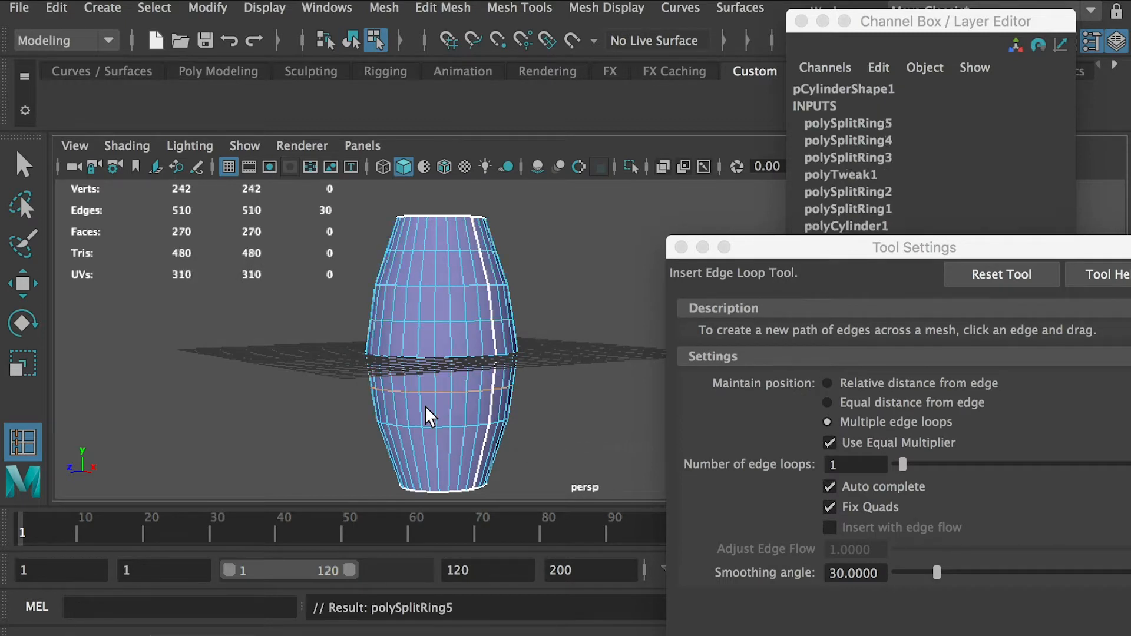
click(433, 458)
Scale the edge loops nearest the barrel's top and bottom ends slightly outward horizontally to round the taper.
key(q)
right_drag(425, 253, 423, 204)
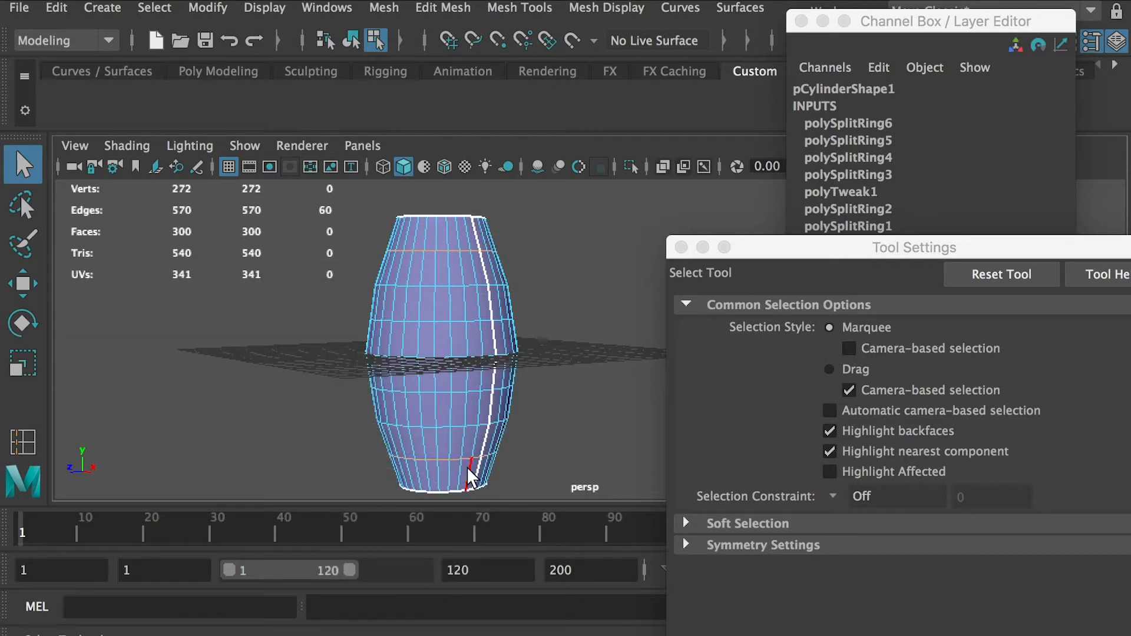
key(r)
alt+drag(440, 384, 423, 426)
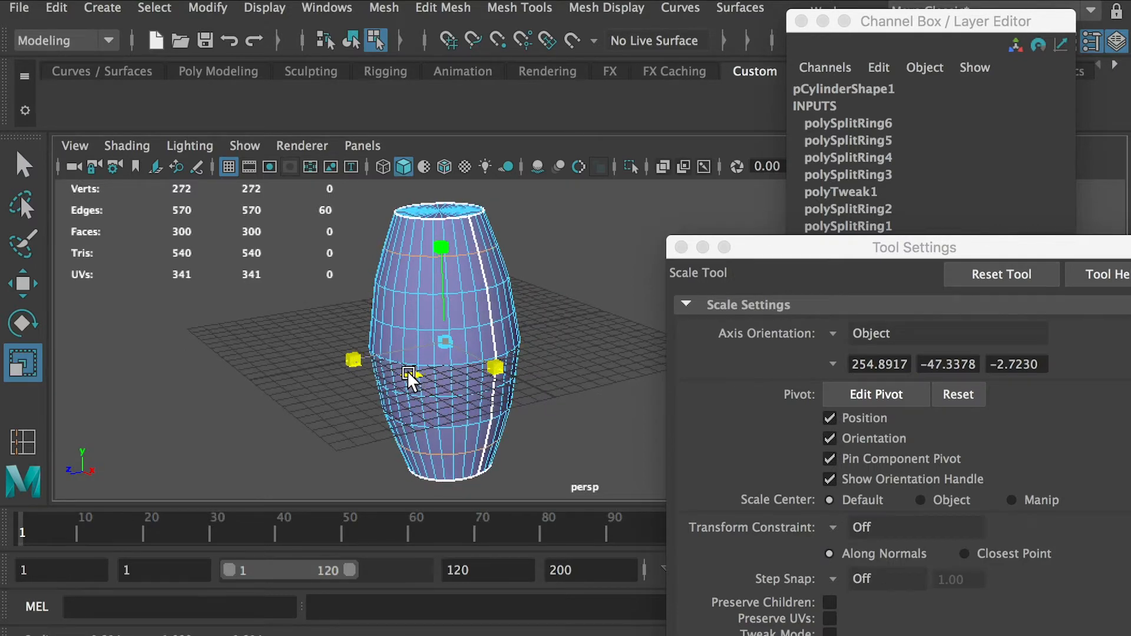
alt+drag(404, 370, 469, 391)
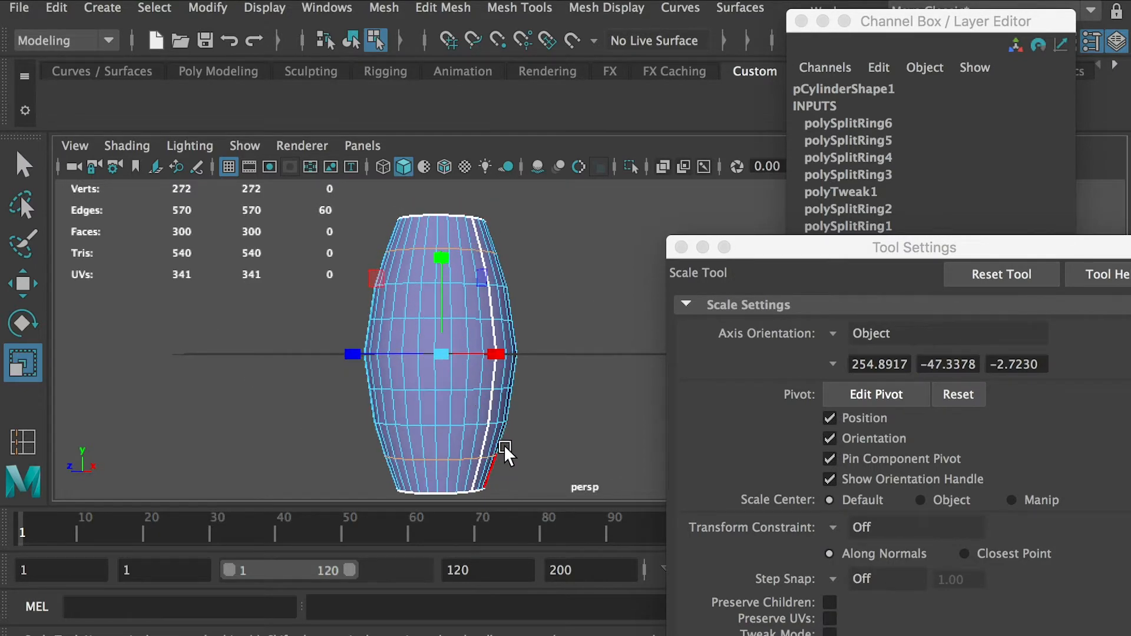
alt+drag(546, 423, 473, 361)
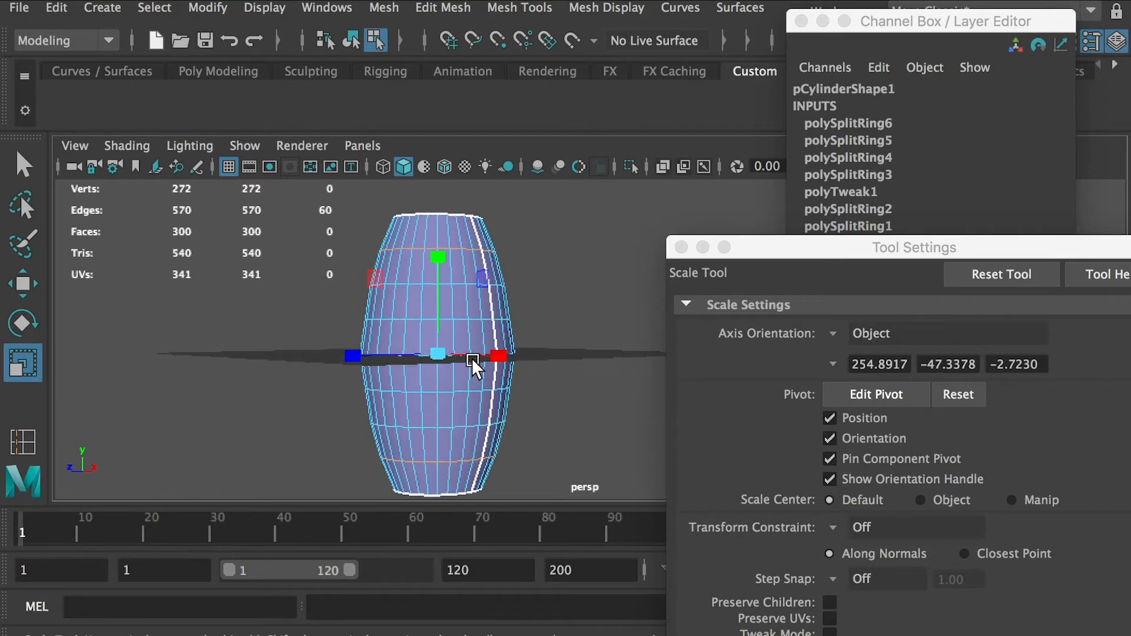
Scale the edge loops directly above and below the barrel's middle slightly outward horizontally.
double_click(447, 390)
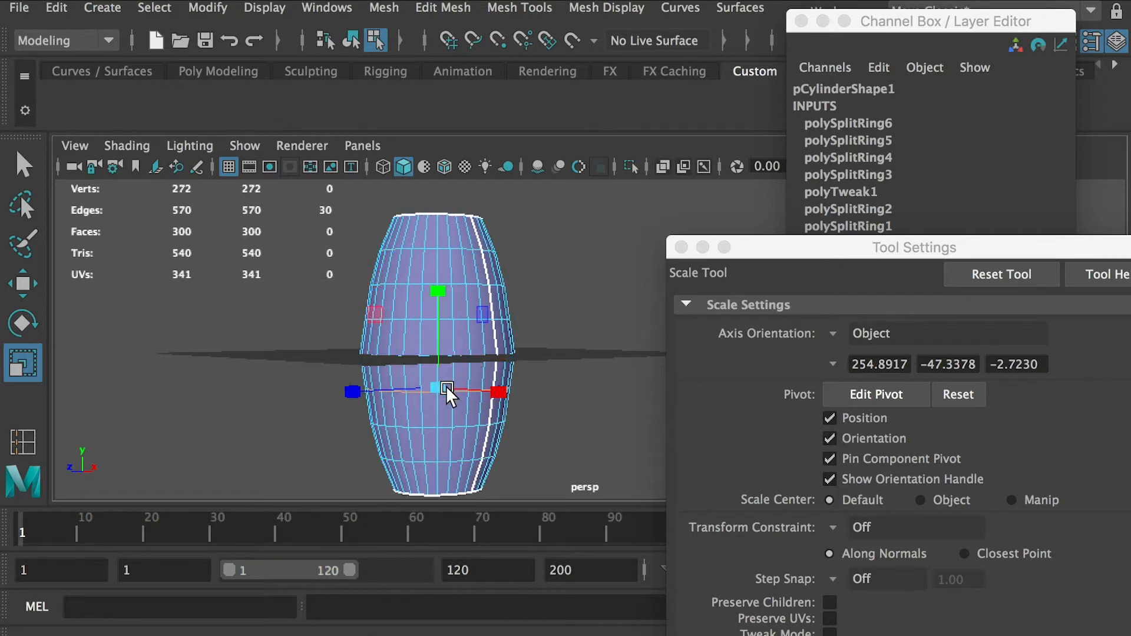
shift+double_click(409, 314)
mouse_move(476, 348)
alt+mouse_down()
mouse_move(483, 394)
mouse_move(425, 395)
mouse_move(435, 324)
mouse_move(458, 338)
alt+mouse_up()
alt+drag(394, 302, 392, 307)
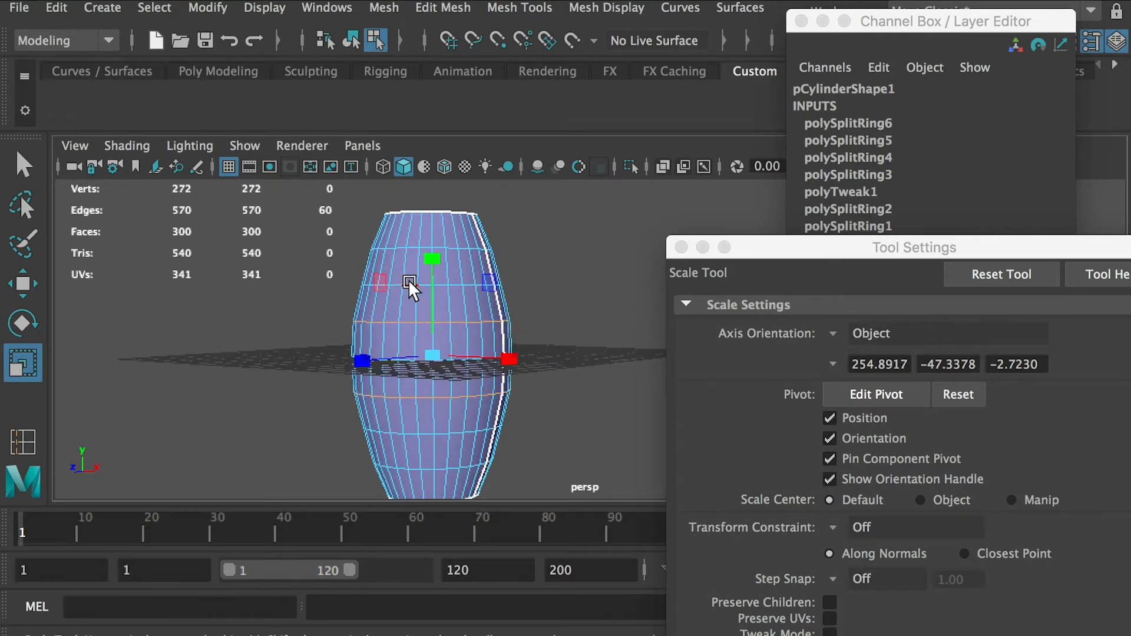
Scale the edge loops halfway between the barrel's middle and its two ends horizontally to smooth the curved profile.
double_click(408, 282)
alt+drag(433, 447, 433, 439)
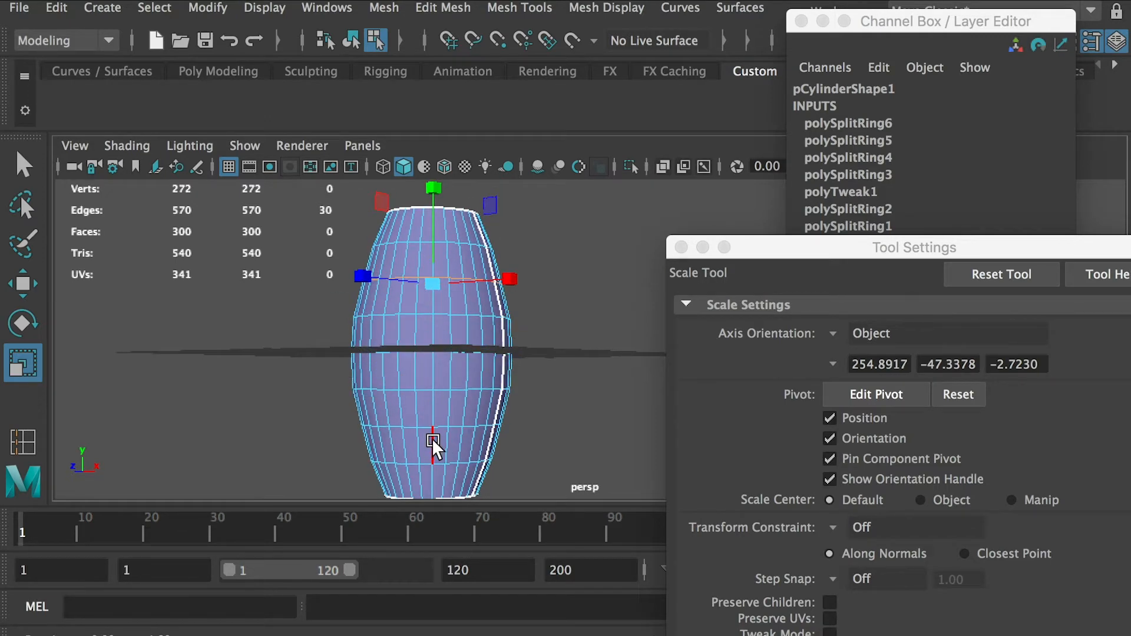
shift+double_click(409, 423)
alt+drag(460, 314, 450, 351)
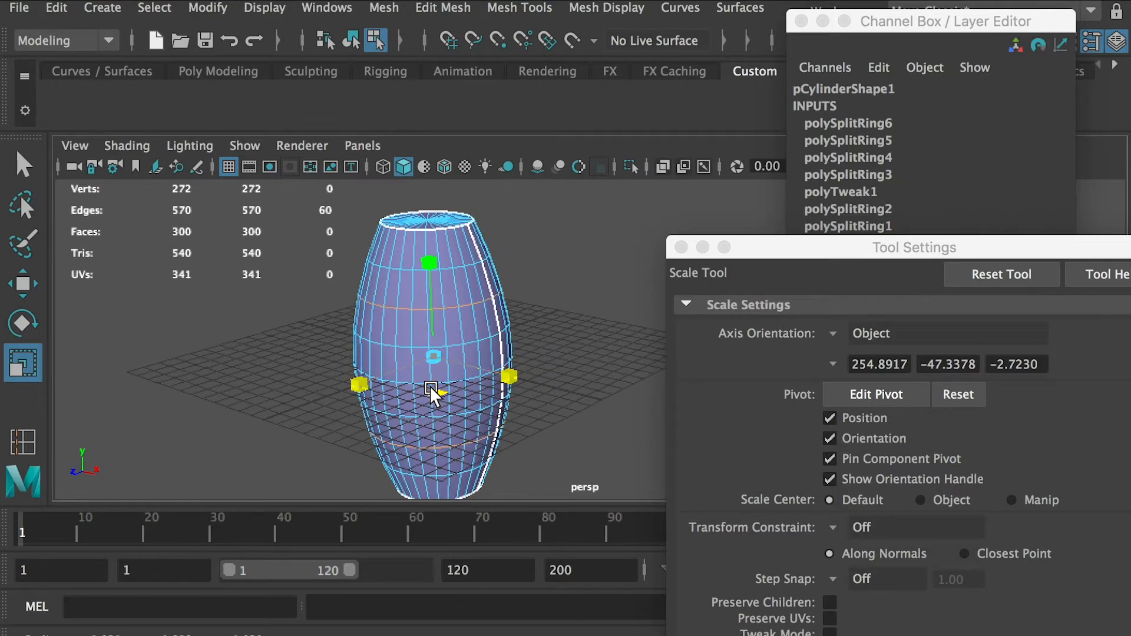
alt+drag(430, 387, 436, 336)
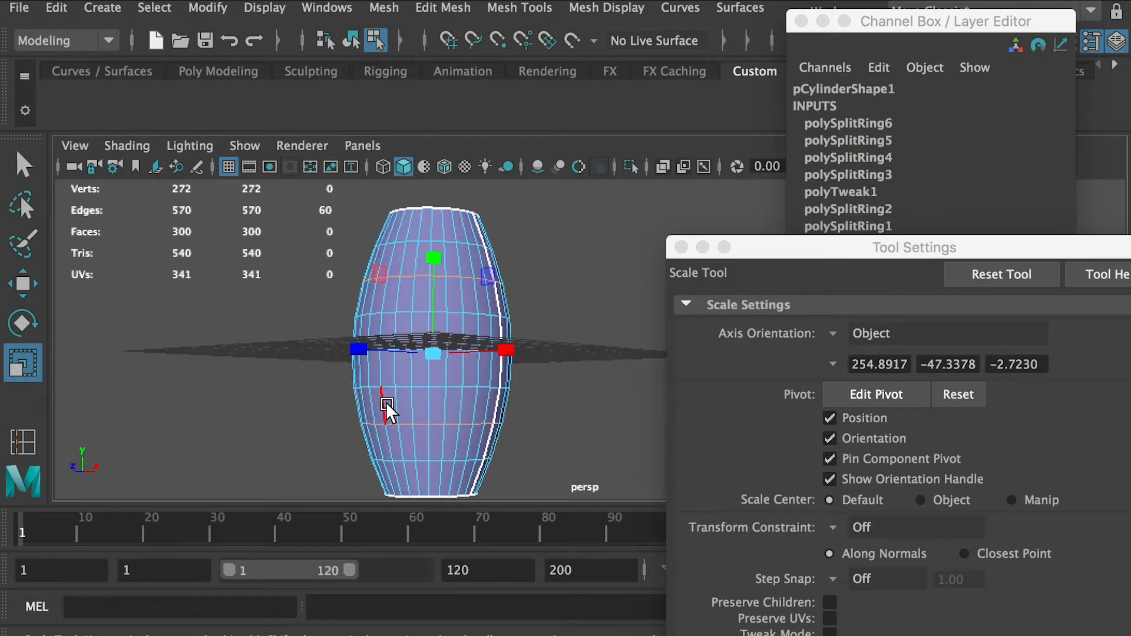
alt+drag(536, 283, 484, 242)
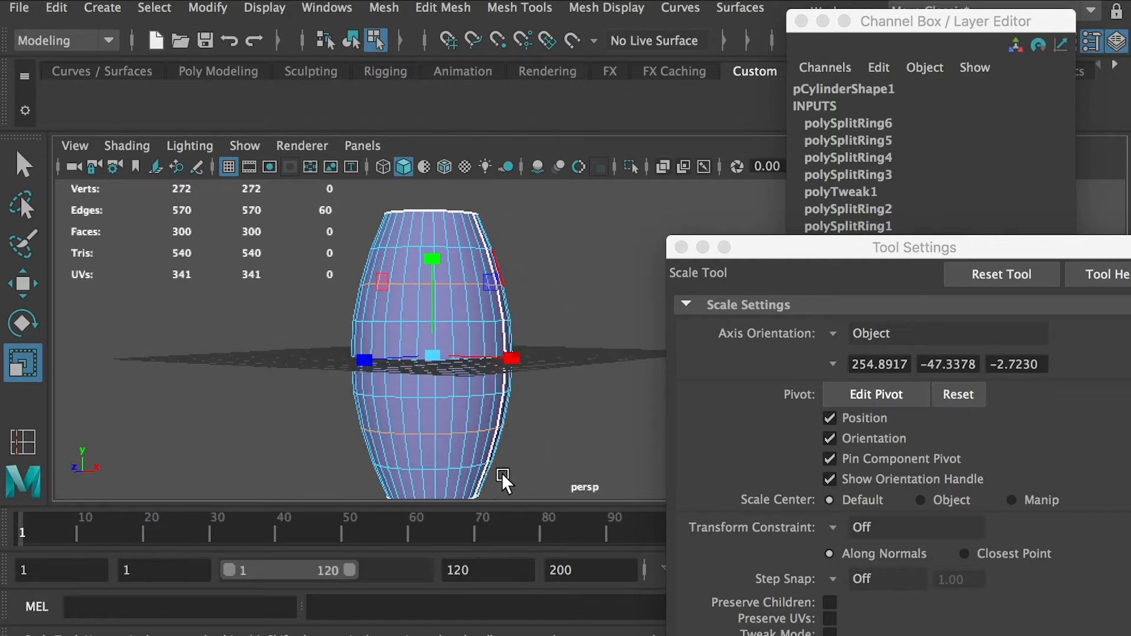
Return to object mode and select the whole barrel mesh.
alt+drag(521, 315, 454, 234)
right_drag(454, 234, 518, 203)
alt+drag(518, 315, 489, 275)
click(535, 243)
click(449, 243)
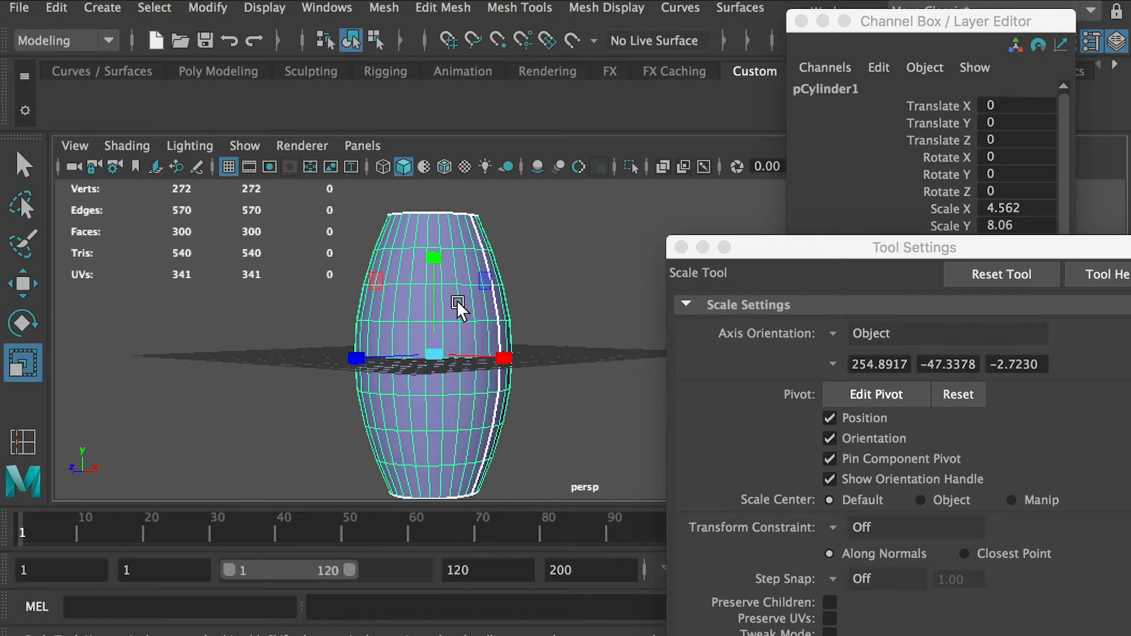
Open the Outliner and arrange it beside the barrel with the Channel Box fully in view.
alt+drag(449, 292, 458, 252)
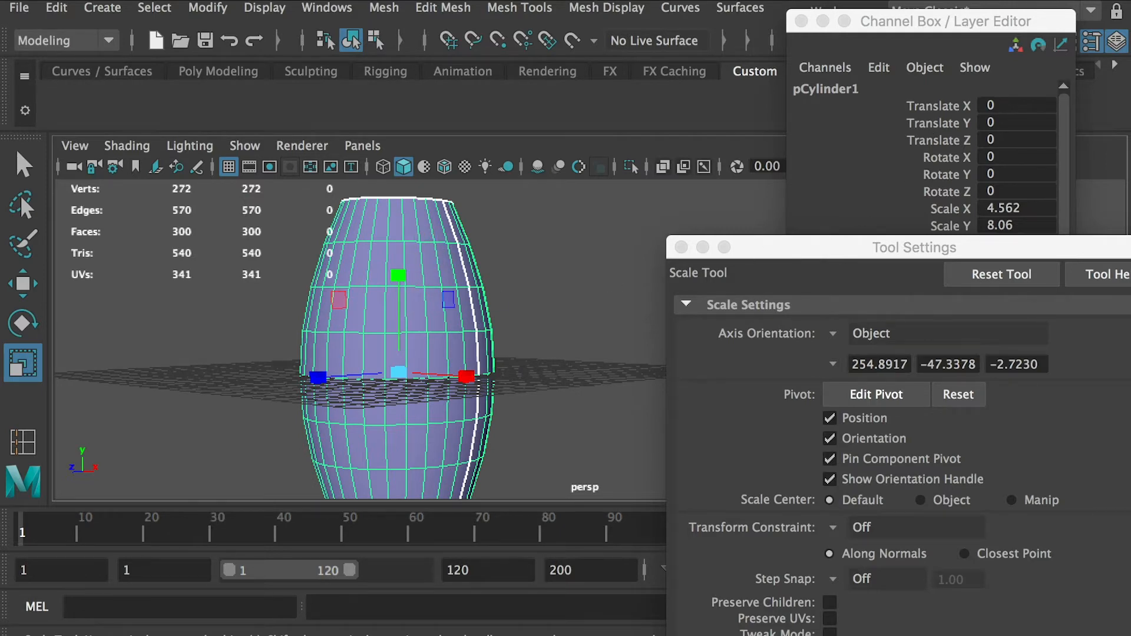
drag(949, 20, 977, 70)
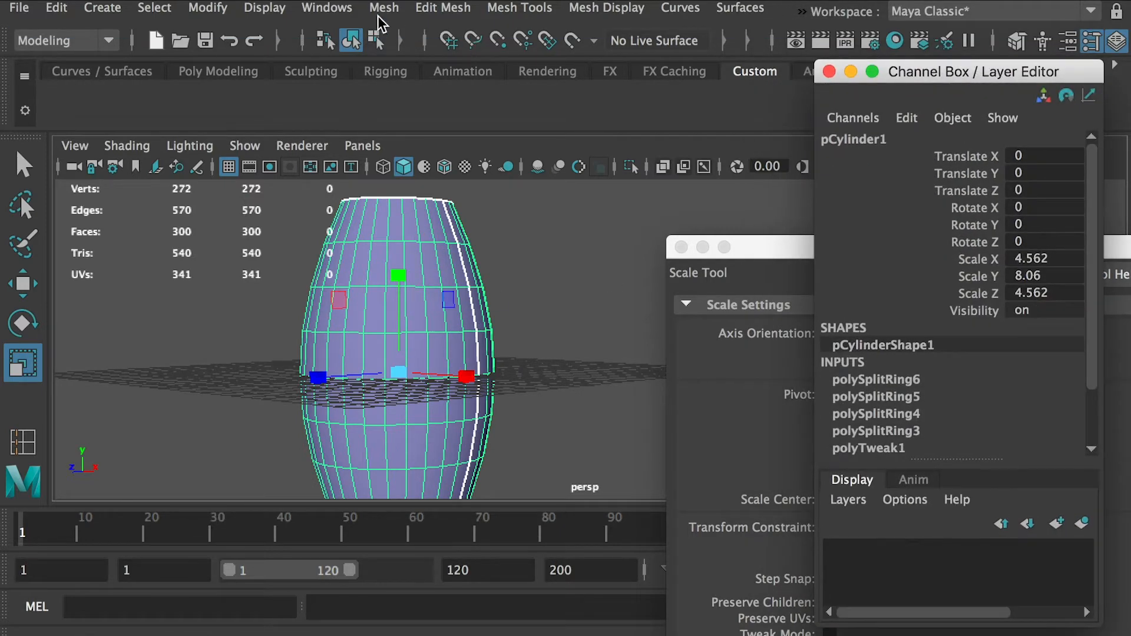
click(340, 13)
click(422, 235)
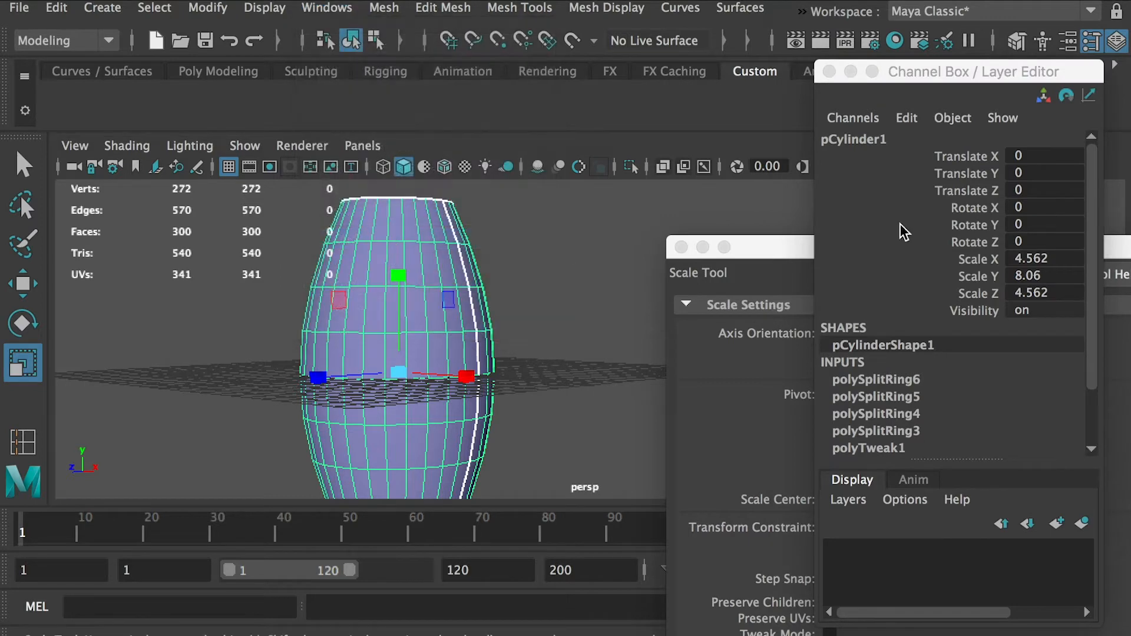
drag(860, 105, 670, 123)
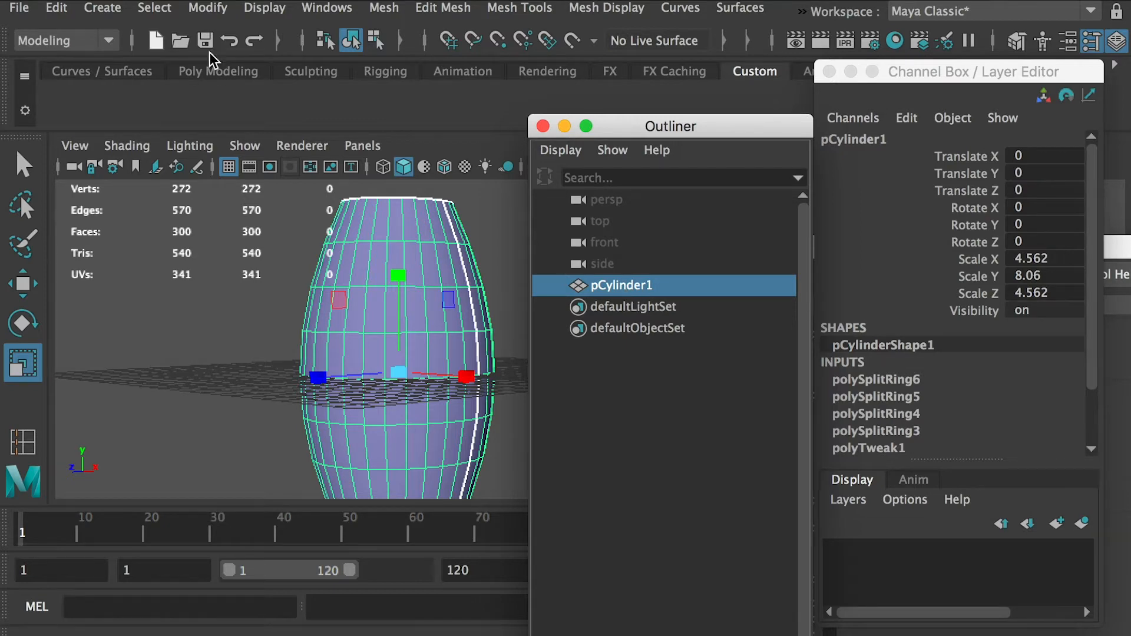
Freeze the barrel's transformations and delete its construction history.
click(205, 8)
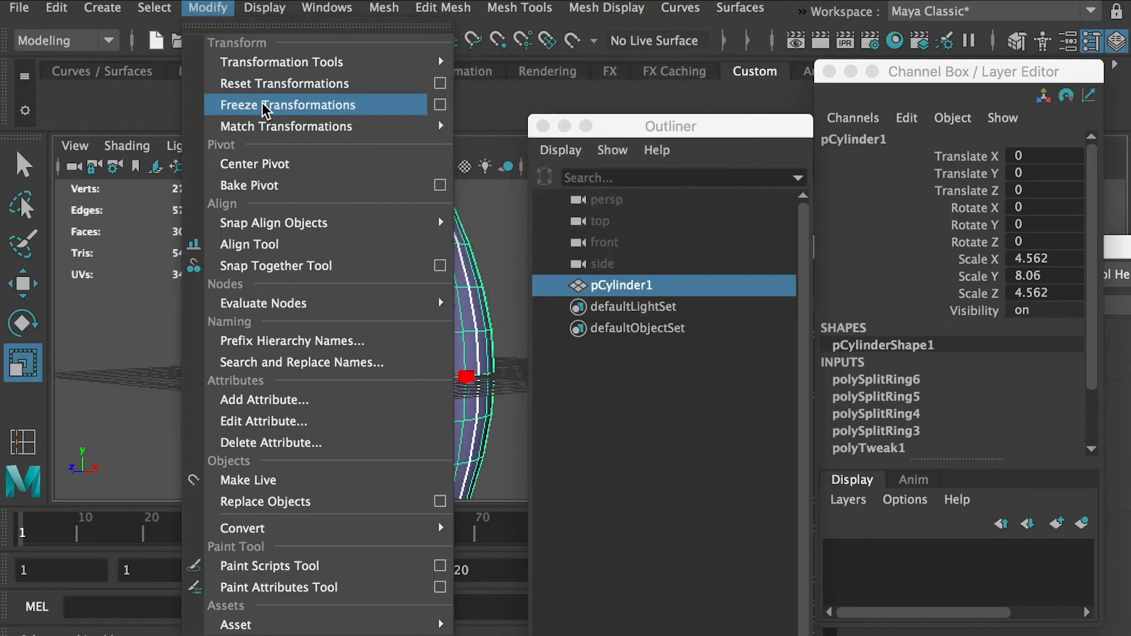
click(263, 105)
click(55, 7)
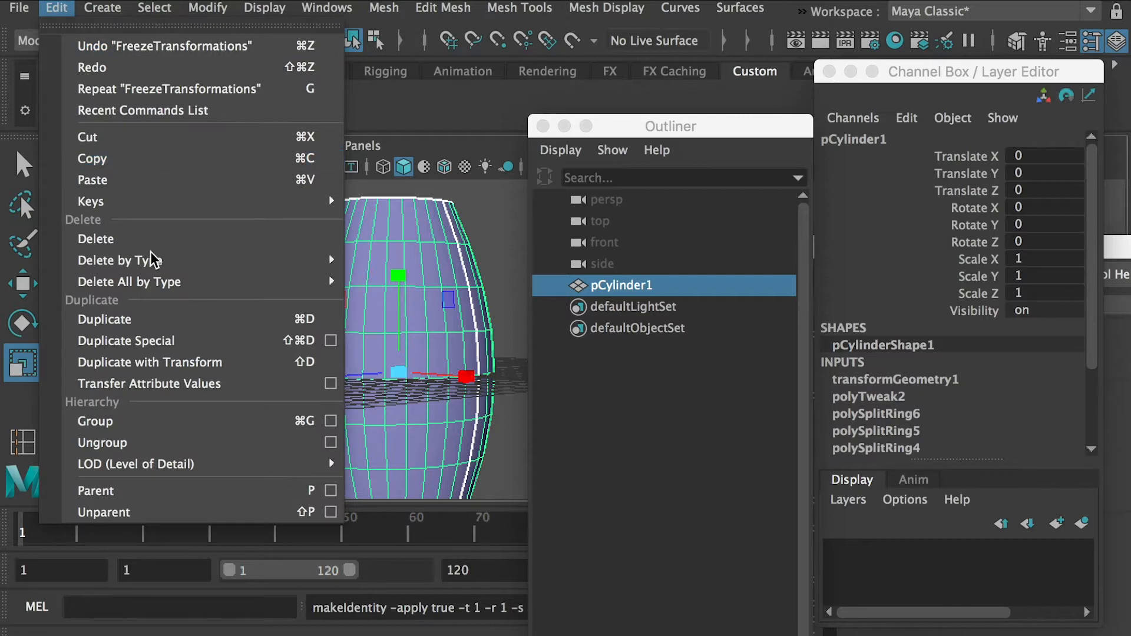
mouse_move(273, 268)
click(382, 280)
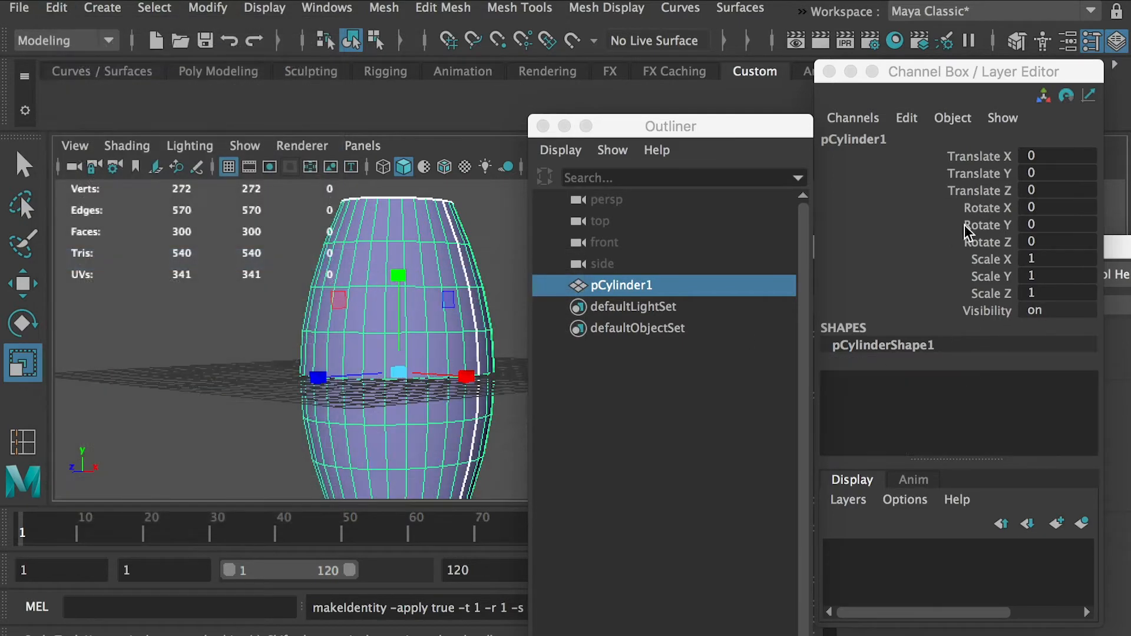
Duplicate the barrel mesh in place and rename the original Wooden.
click(611, 306)
click(608, 287)
key(ctrl+d)
click(612, 279)
double_click(612, 280)
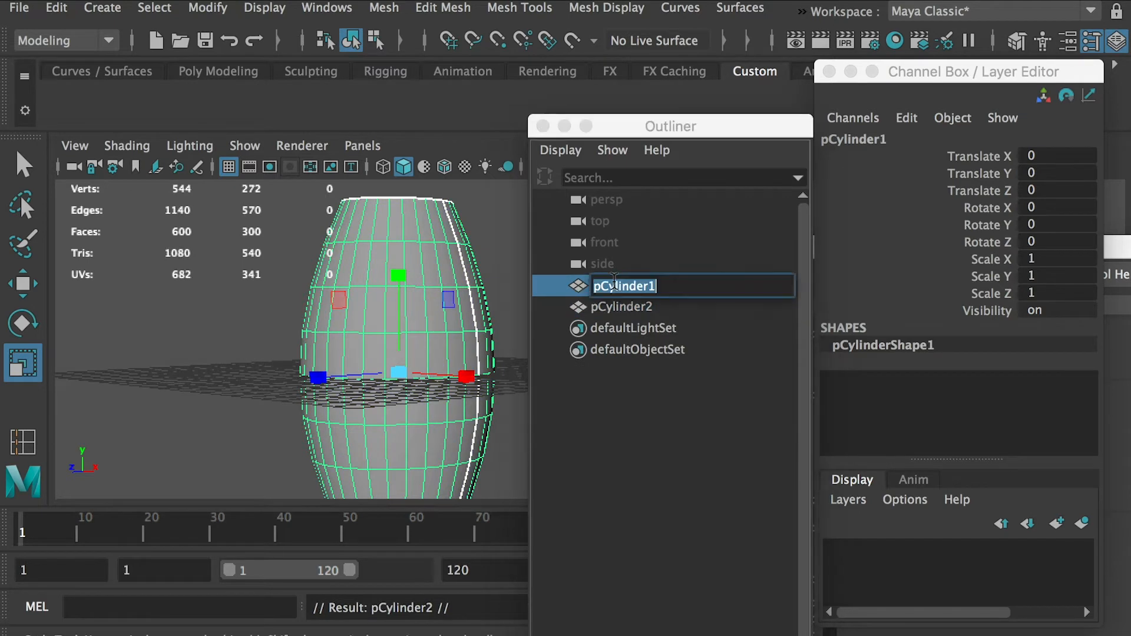
text(W)
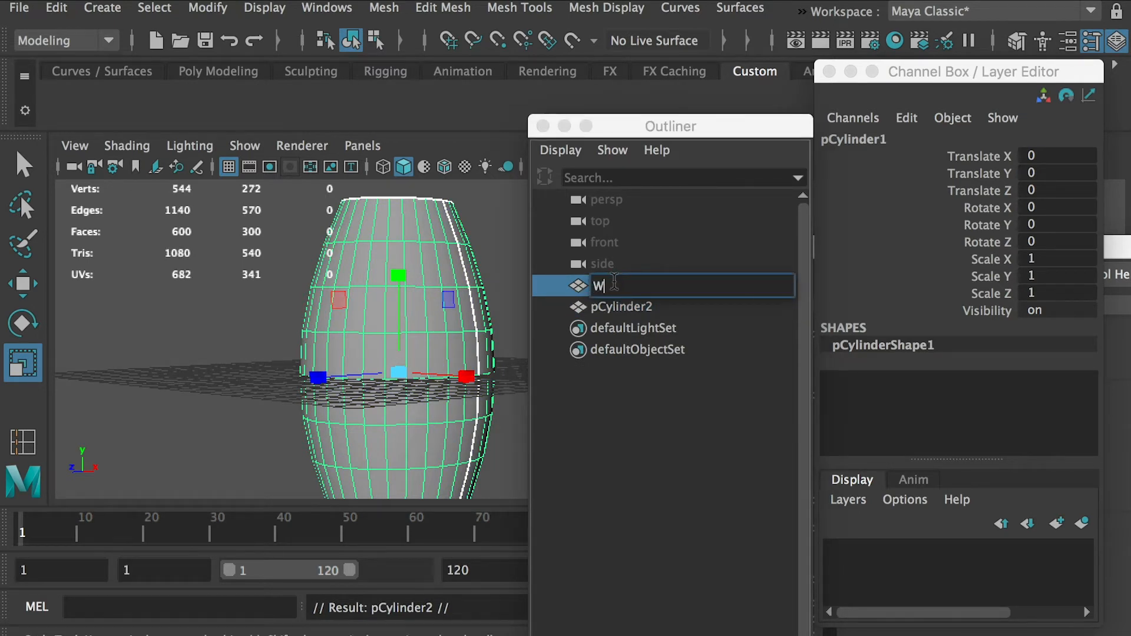
text(ooden)
Rename the duplicated barrel mesh Metal.
click(613, 307)
double_click(614, 307)
text(Metal)
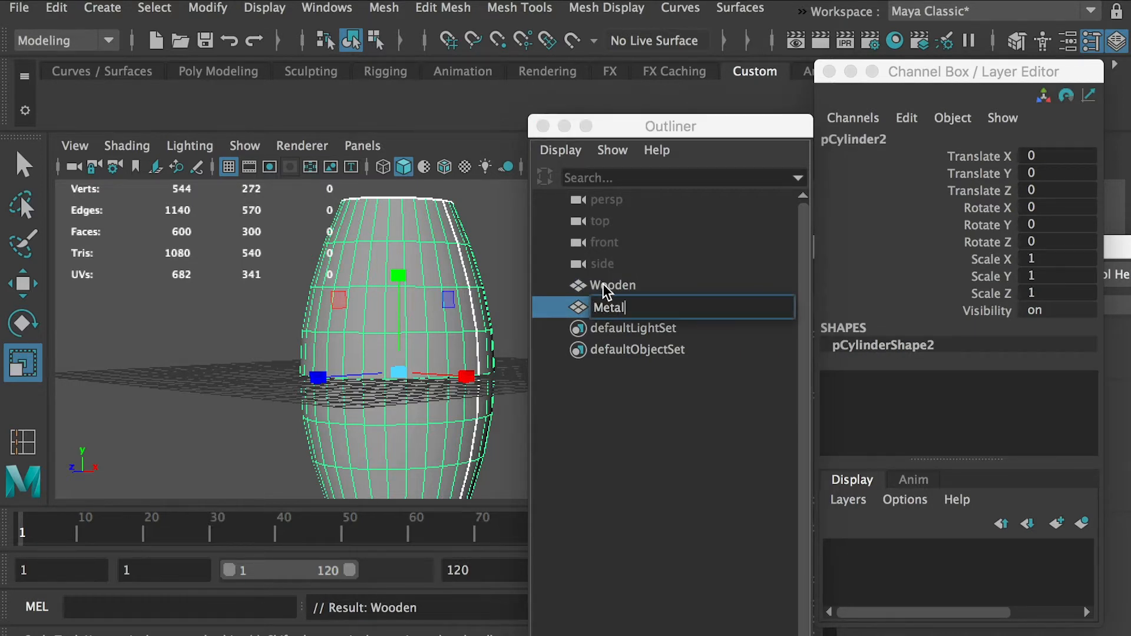
Hide the Wooden mesh so that only the Metal copy is displayed.
click(589, 285)
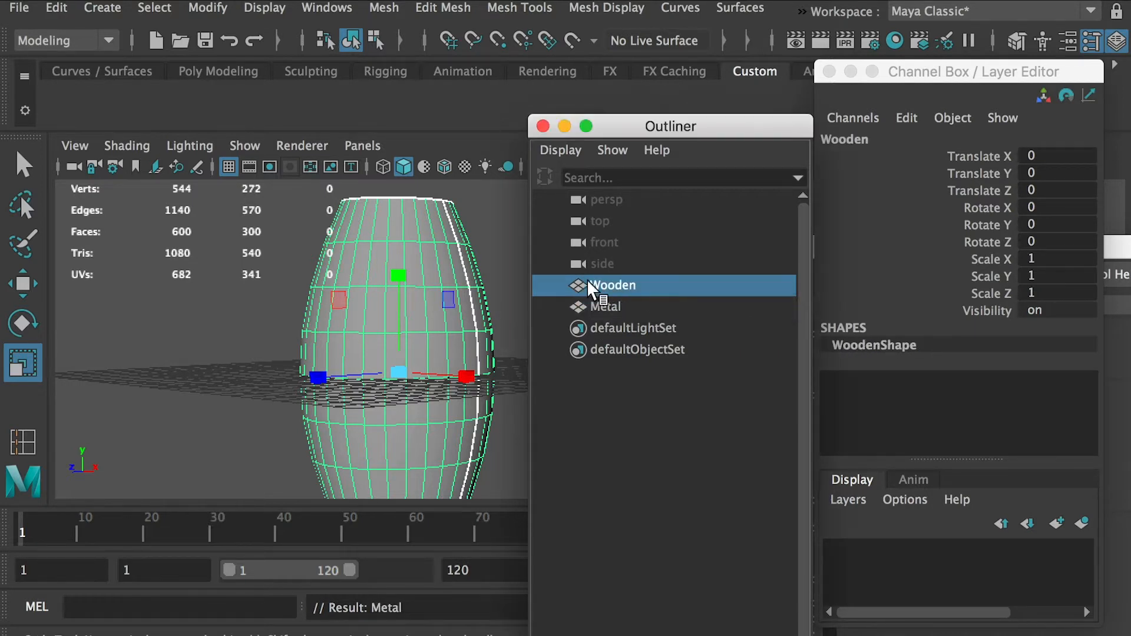
click(264, 8)
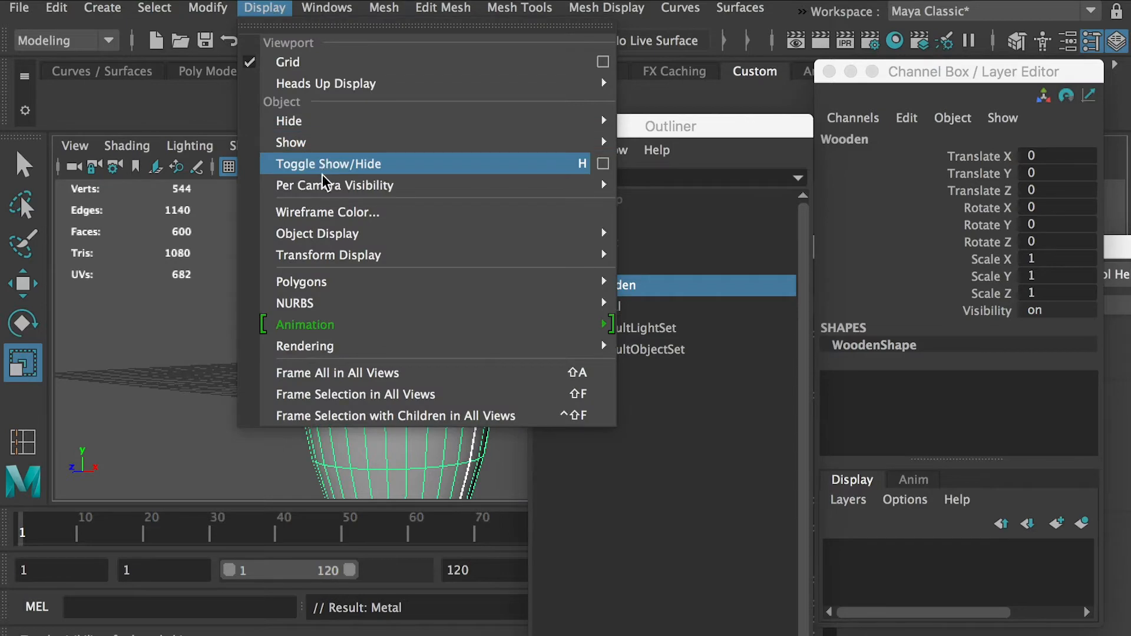
mouse_move(354, 121)
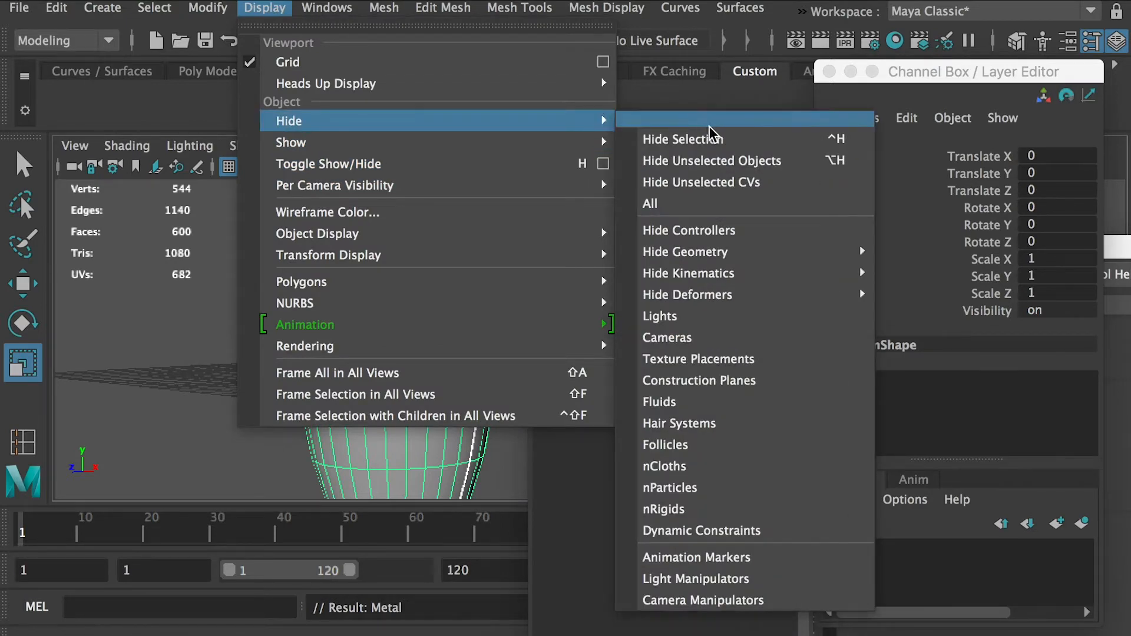
click(701, 139)
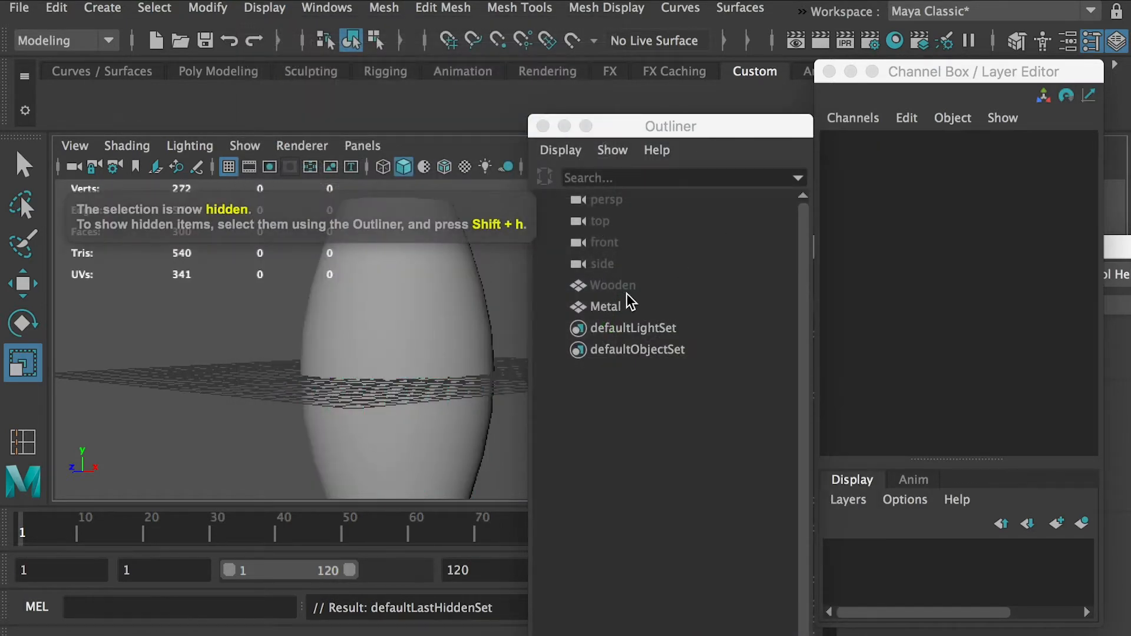
Insert a horizontal edge loop midway through each of the Metal mesh's two topmost sections, and return to object mode.
click(607, 307)
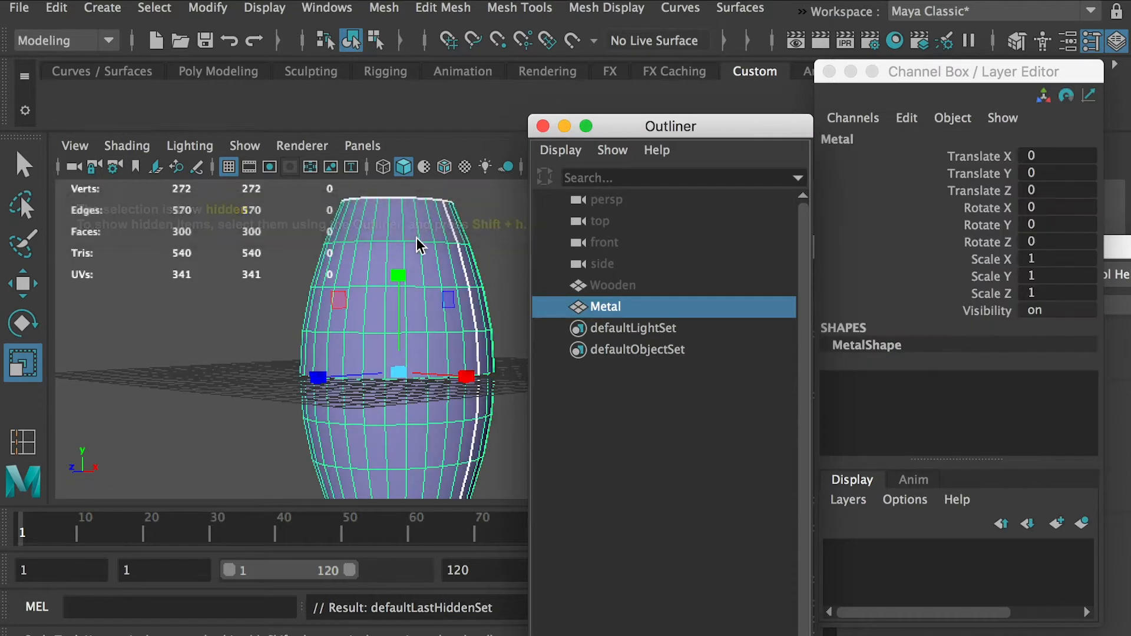
drag(586, 135, 658, 228)
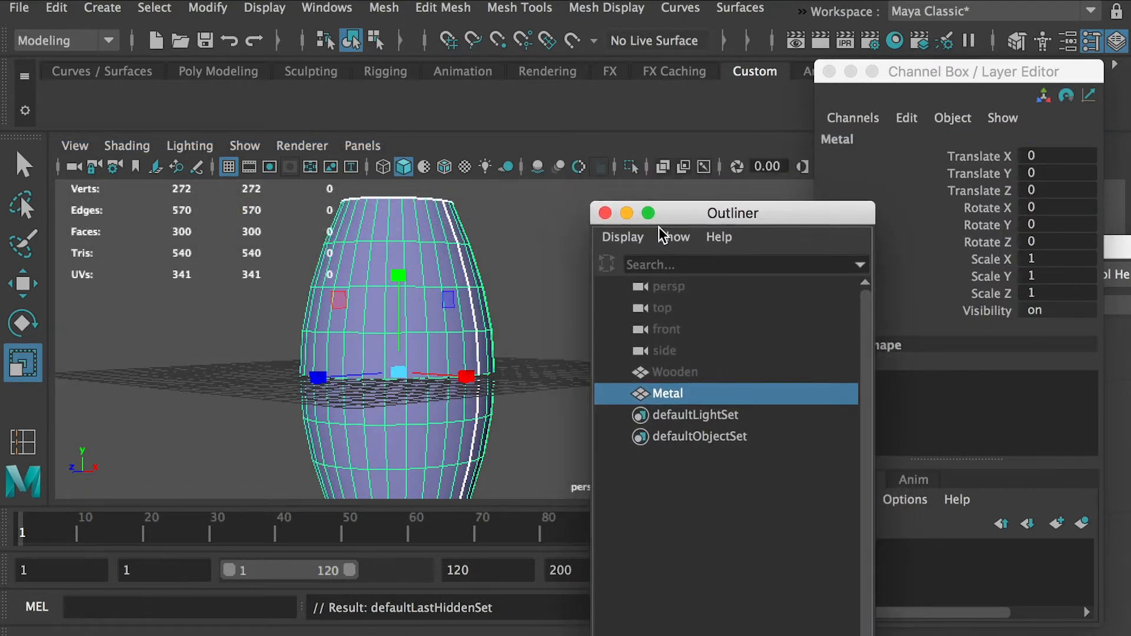
alt+drag(411, 252, 412, 229)
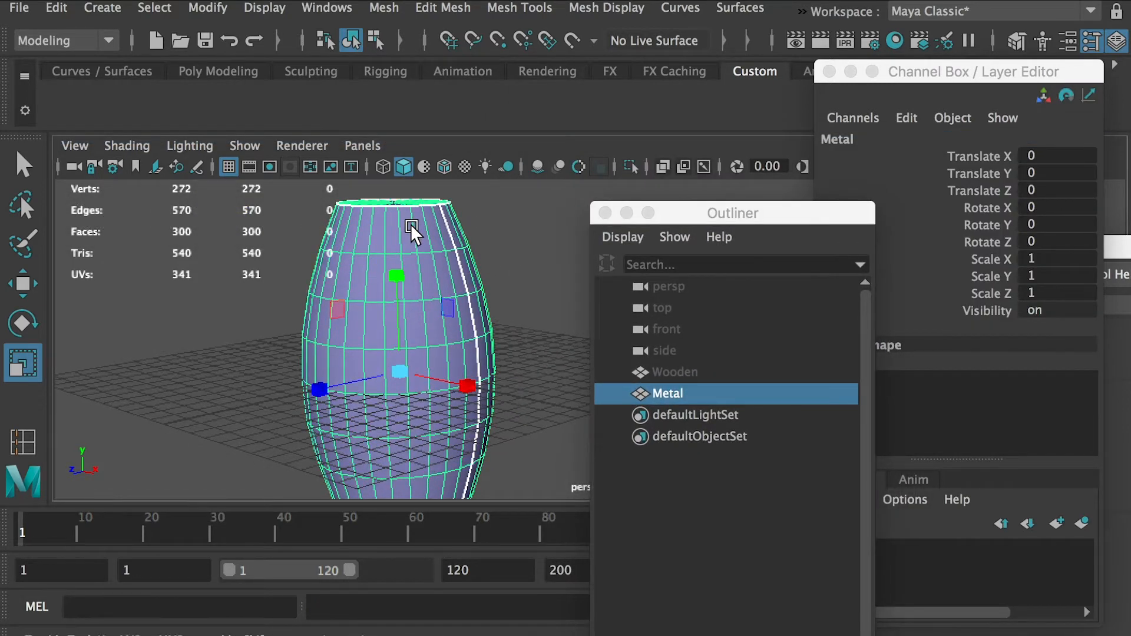
shift+right_click(407, 226)
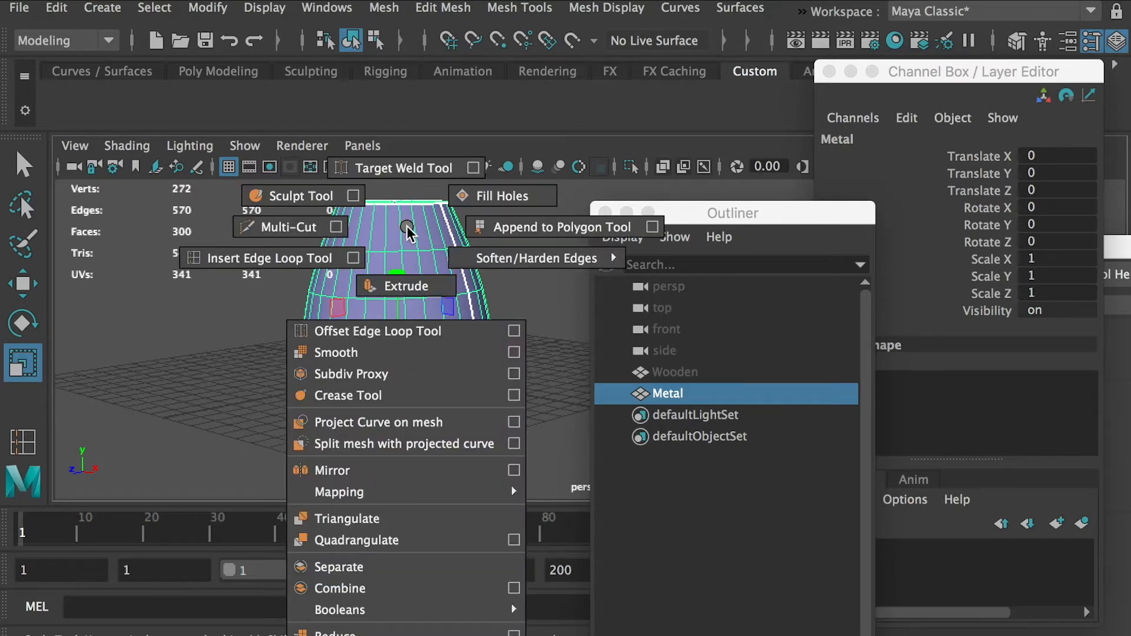
click(273, 254)
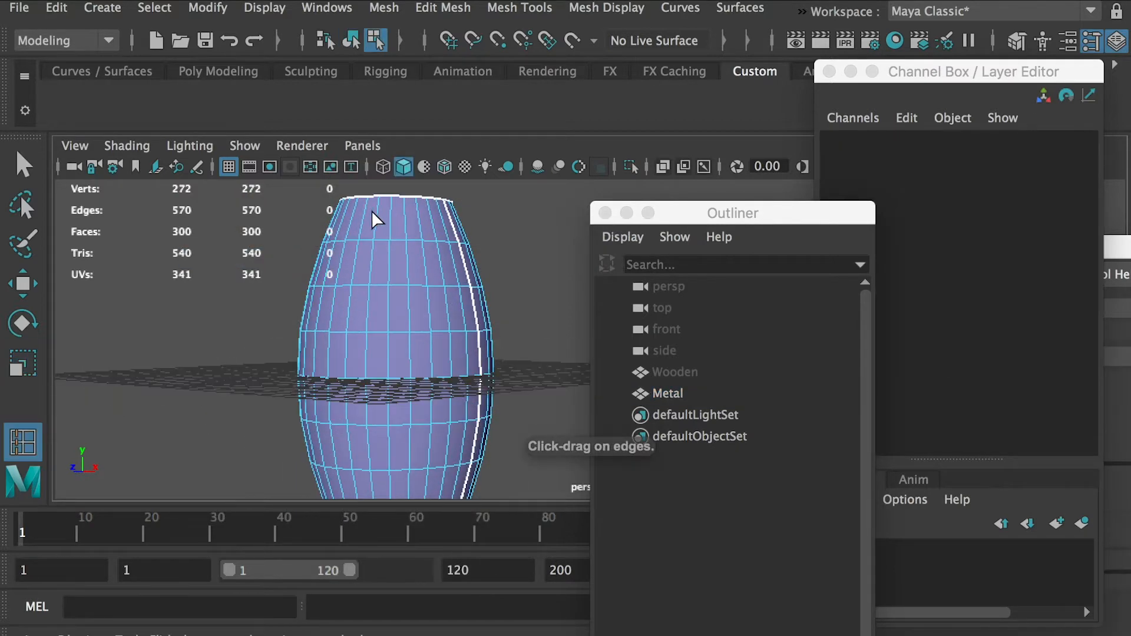
drag(376, 213, 372, 222)
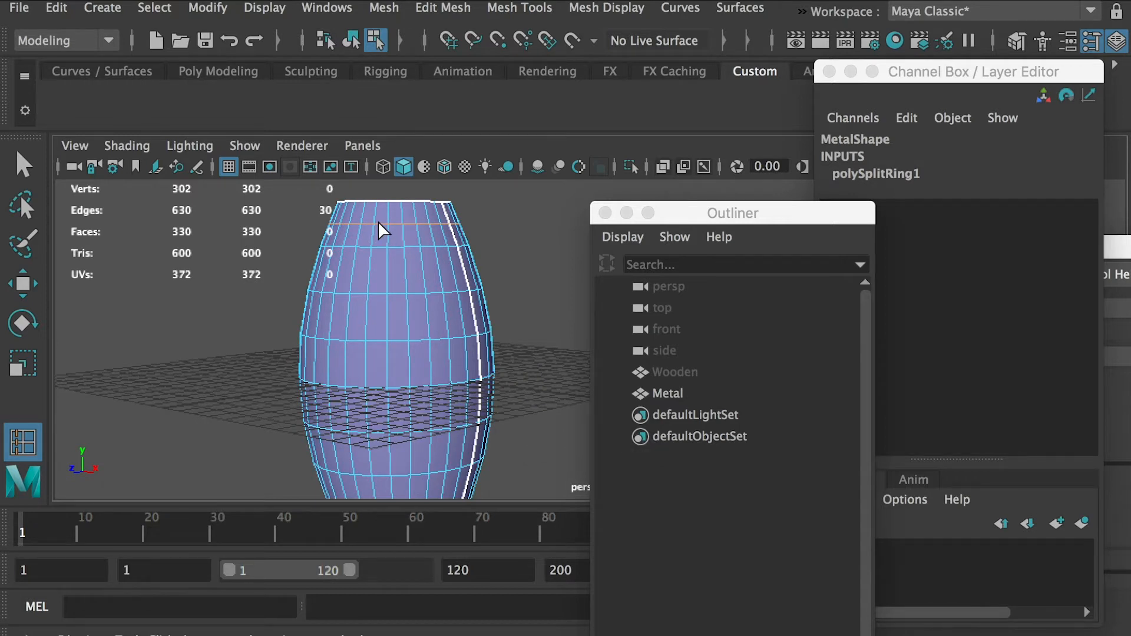
drag(371, 277, 371, 278)
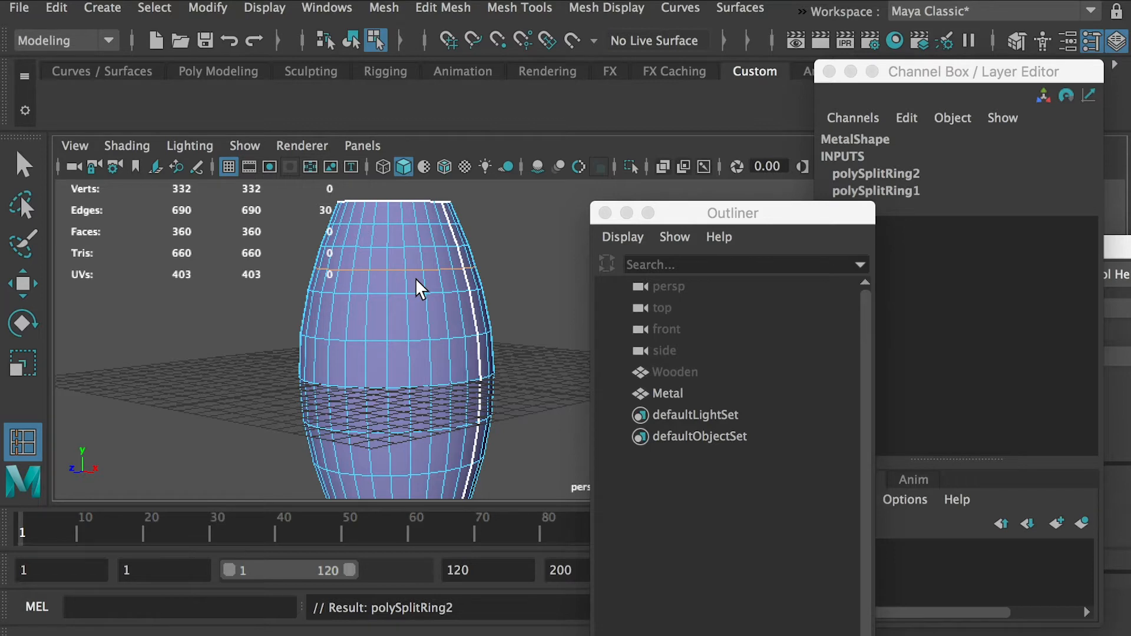
key(q)
alt+drag(390, 245, 392, 253)
right_drag(385, 239, 461, 195)
Insert a horizontal edge loop midway through each of the Metal mesh's two lowest sections.
shift+right_drag(400, 260, 337, 324)
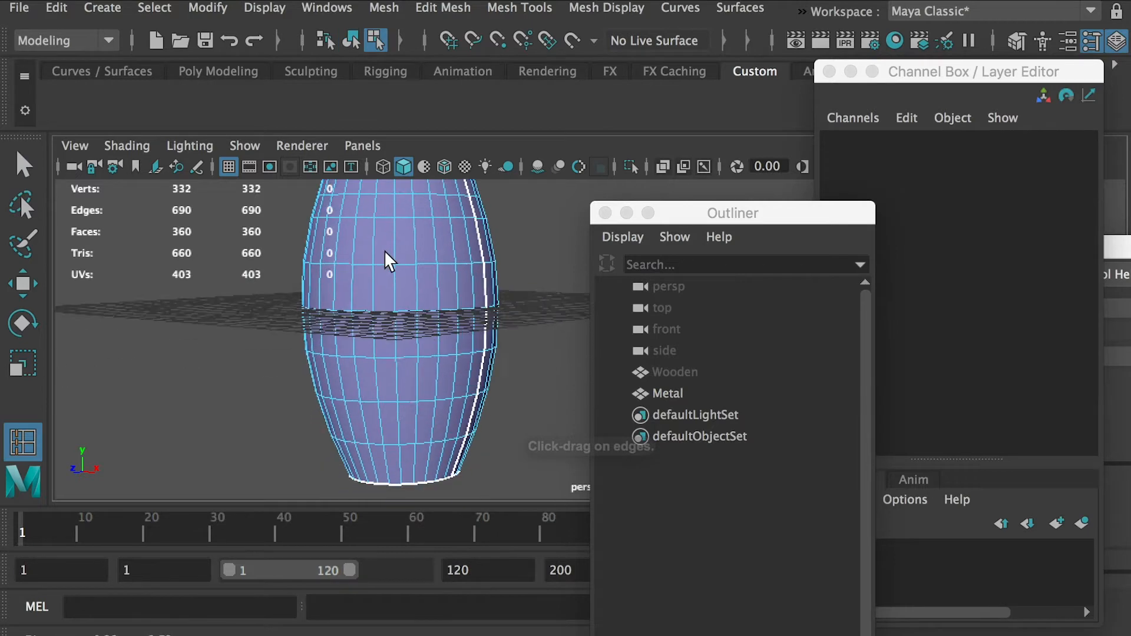
alt+drag(385, 251, 379, 304)
click(380, 412)
click(376, 364)
alt+drag(424, 317, 417, 340)
alt+right_drag(447, 331, 438, 329)
alt+middle_drag(434, 330, 422, 408)
key(q)
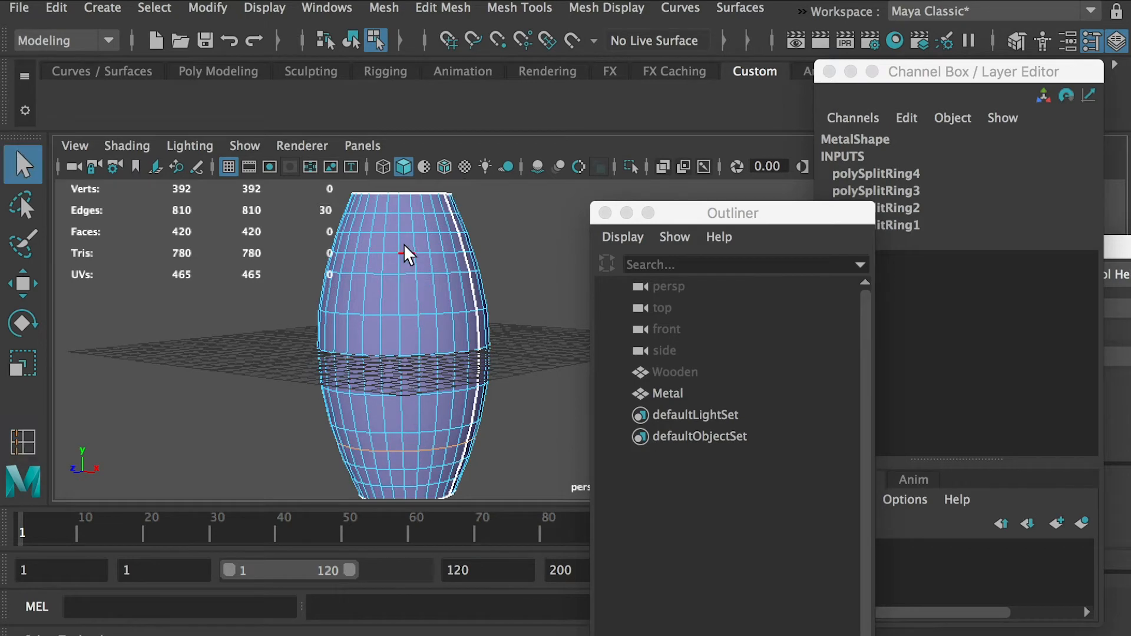
Delete the Metal mesh's faces between the two upper bands and from the second band down to the barrel's middle.
right_drag(393, 231, 395, 271)
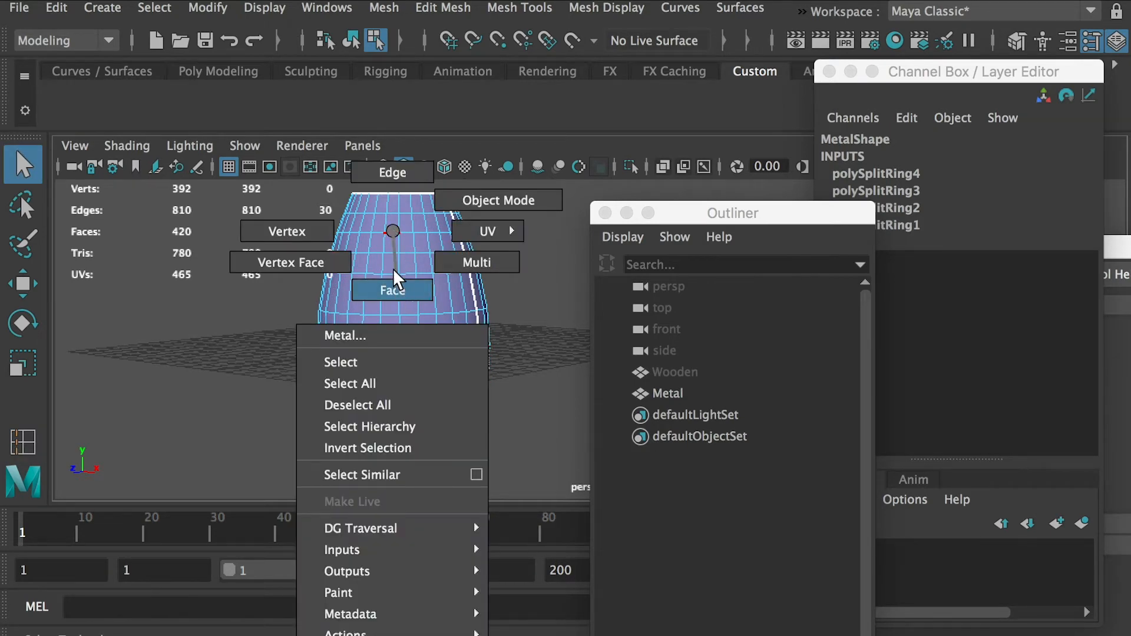
drag(321, 223, 507, 237)
key(Delete)
alt+drag(445, 256, 426, 299)
drag(292, 284, 535, 323)
key(Delete)
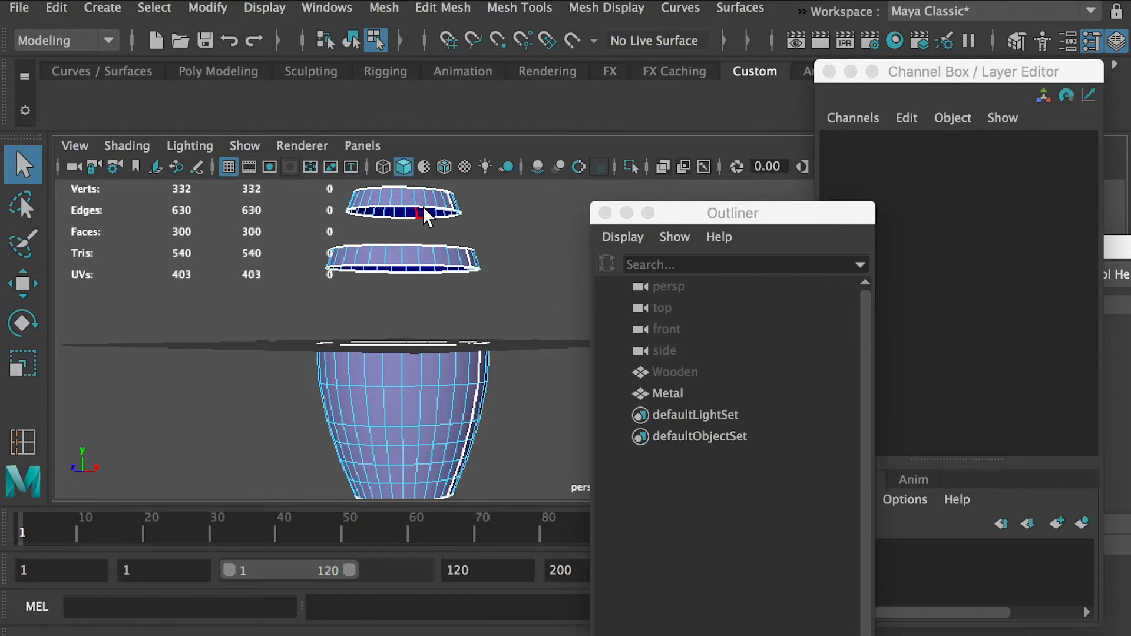
Delete the Metal mesh's faces from the middle down to the third band and between the two lower bands.
alt+drag(474, 339, 440, 318)
drag(526, 316, 527, 317)
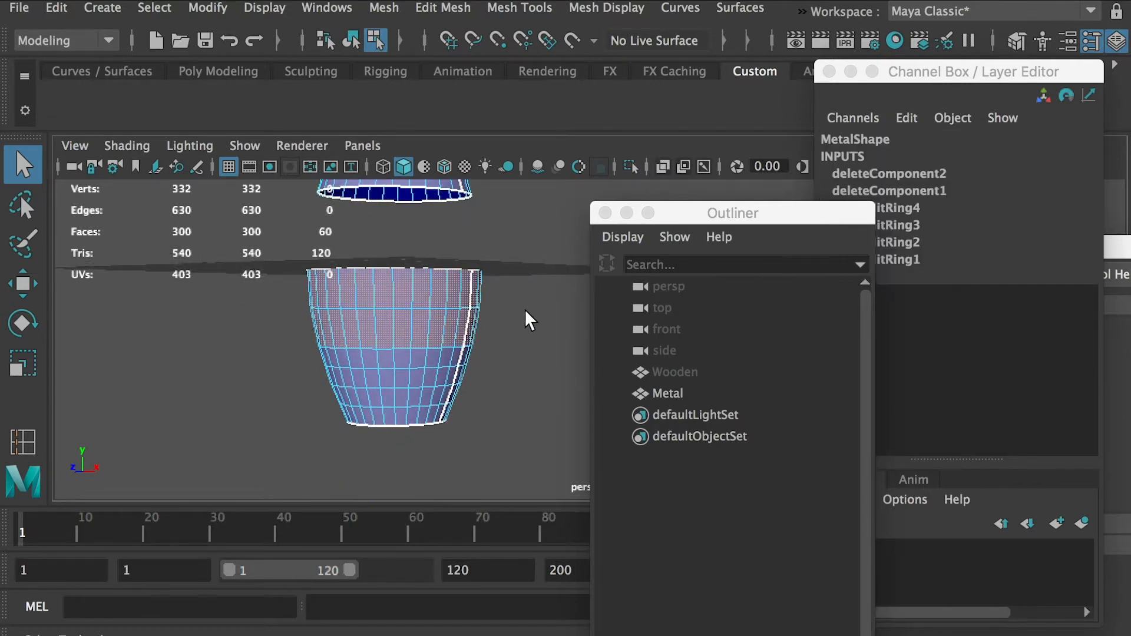
key(Delete)
alt+drag(446, 323, 402, 351)
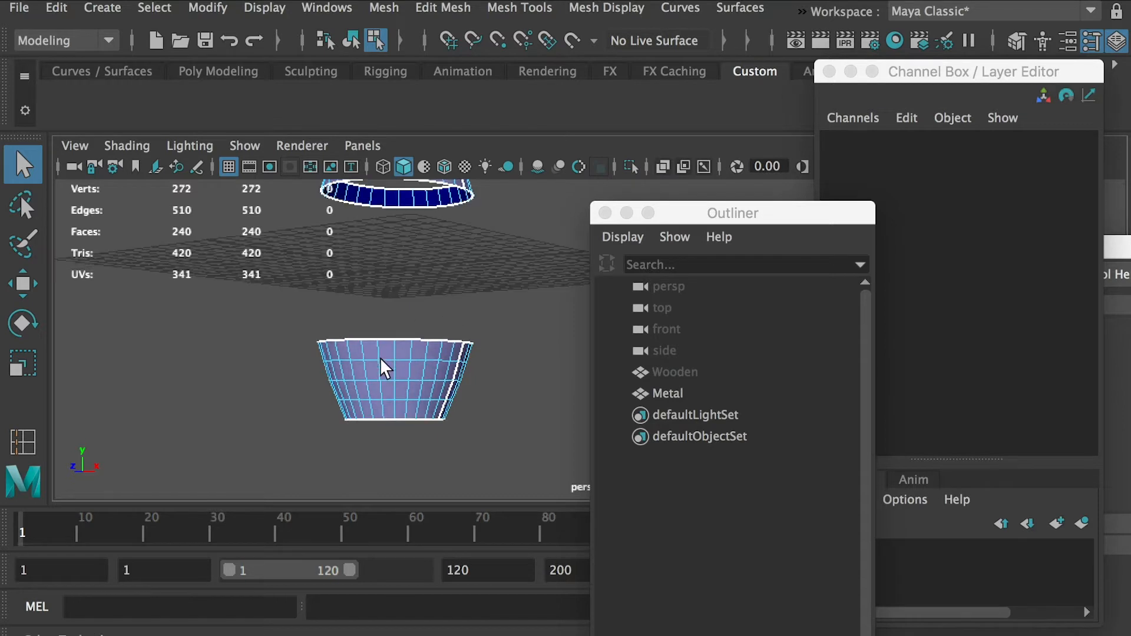
drag(482, 382, 370, 232)
key(Delete)
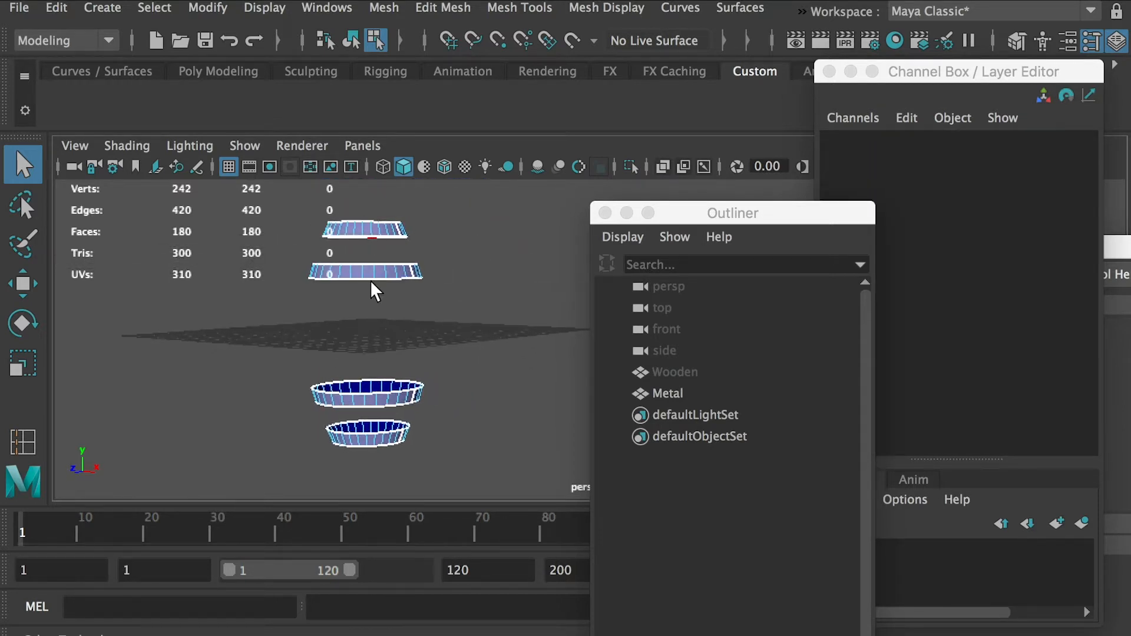
Delete the cap faces closing the Metal mesh's topmost band, keeping the band's side faces.
alt+drag(405, 232, 442, 308)
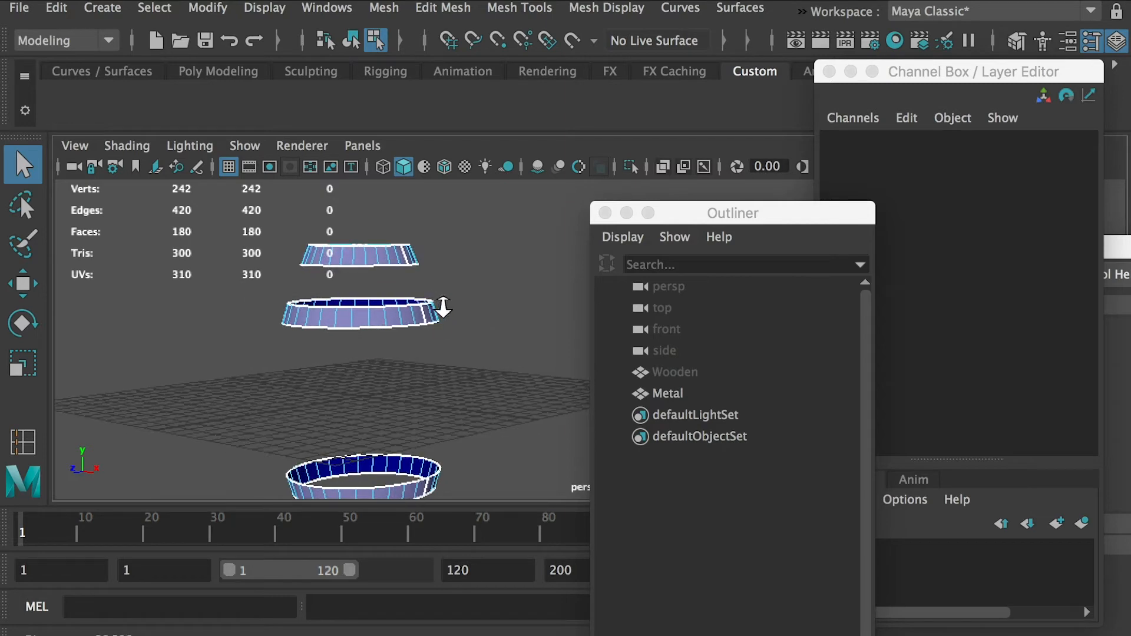
drag(239, 202, 522, 274)
scroll(386, 282, up, 3)
alt+middle_drag(387, 281, 486, 286)
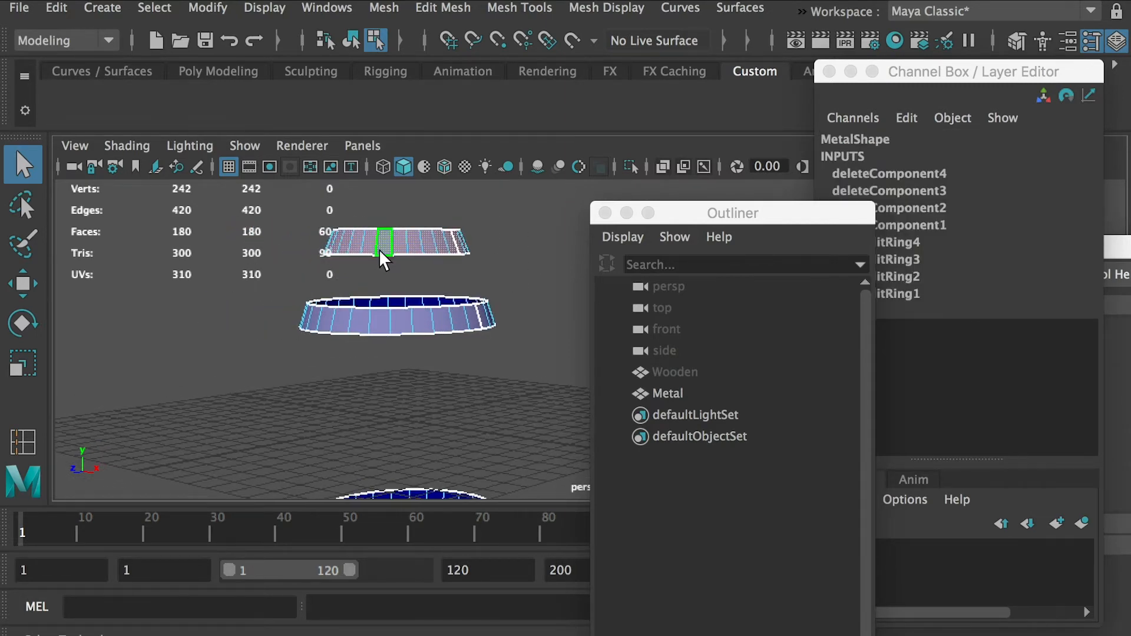
ctrl+drag(469, 258, 522, 263)
key(Delete)
Delete the cap faces closing the Metal mesh's lowest band.
alt+drag(471, 255, 507, 284)
drag(528, 391, 526, 386)
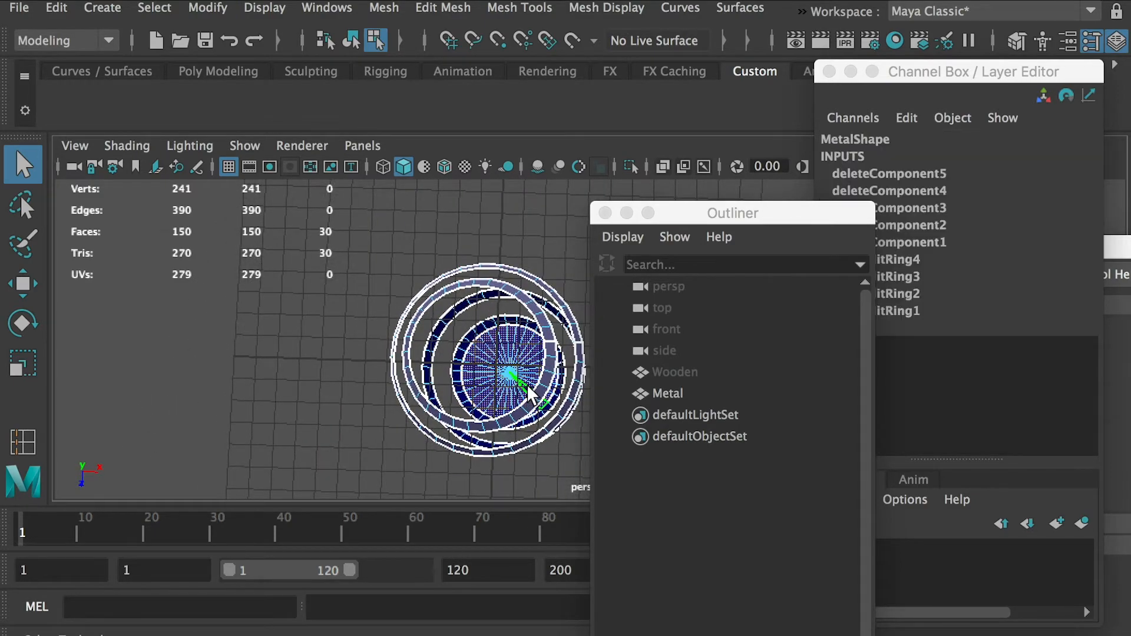
key(Delete)
alt+drag(496, 295, 366, 320)
Select all faces of the four bands and extrude them with a thickness of 0.2.
drag(740, 214, 910, 197)
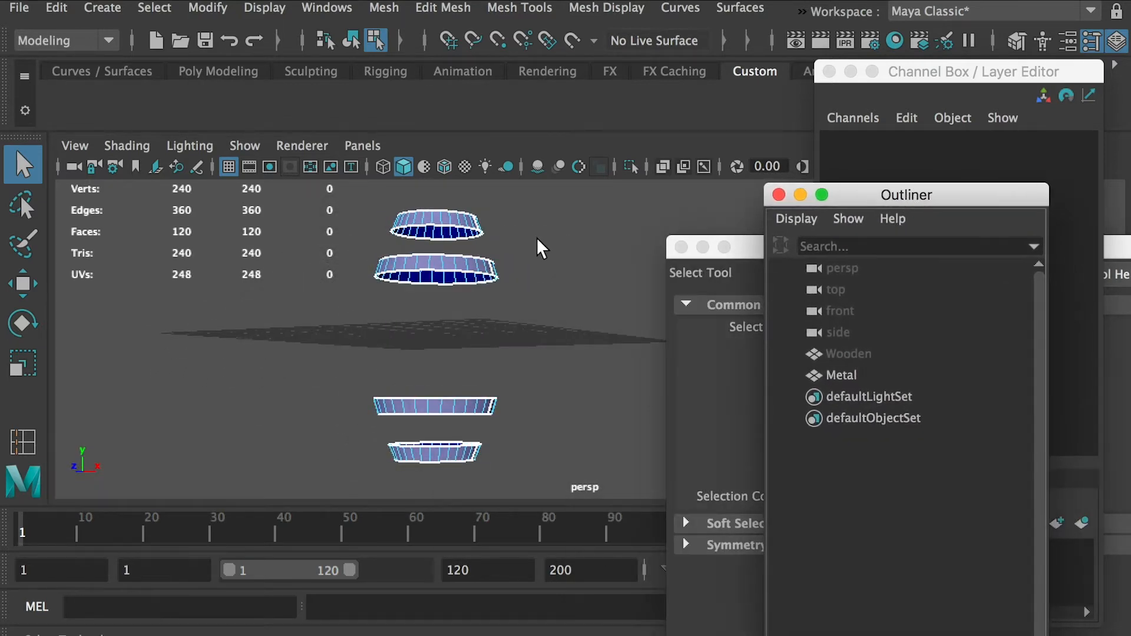
double_click(443, 220)
drag(367, 261, 597, 508)
click(445, 5)
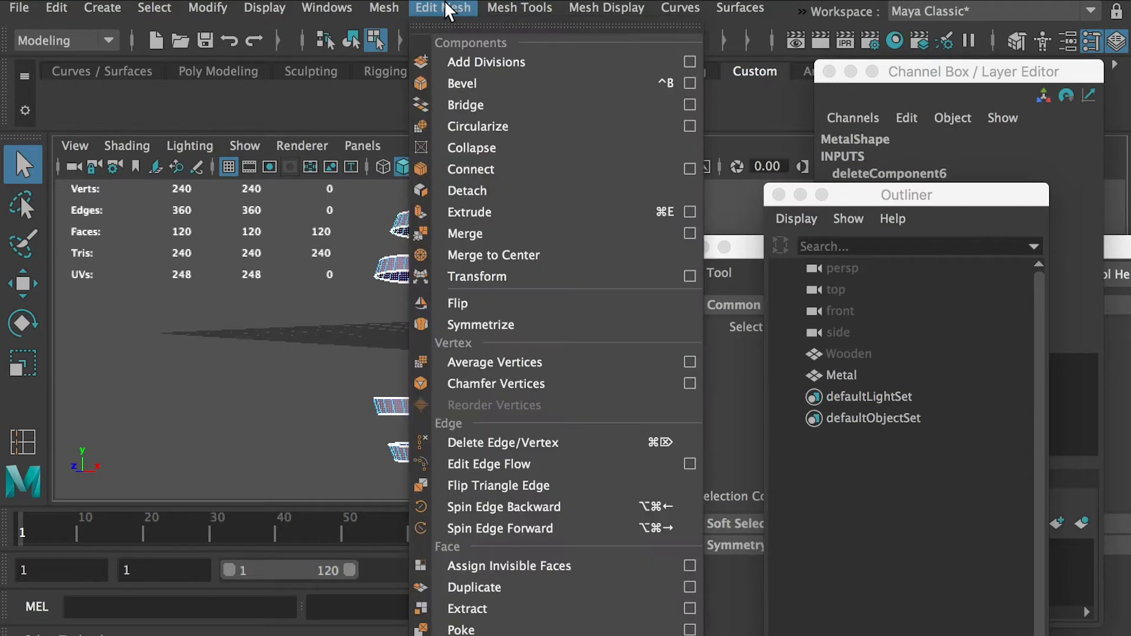
click(490, 212)
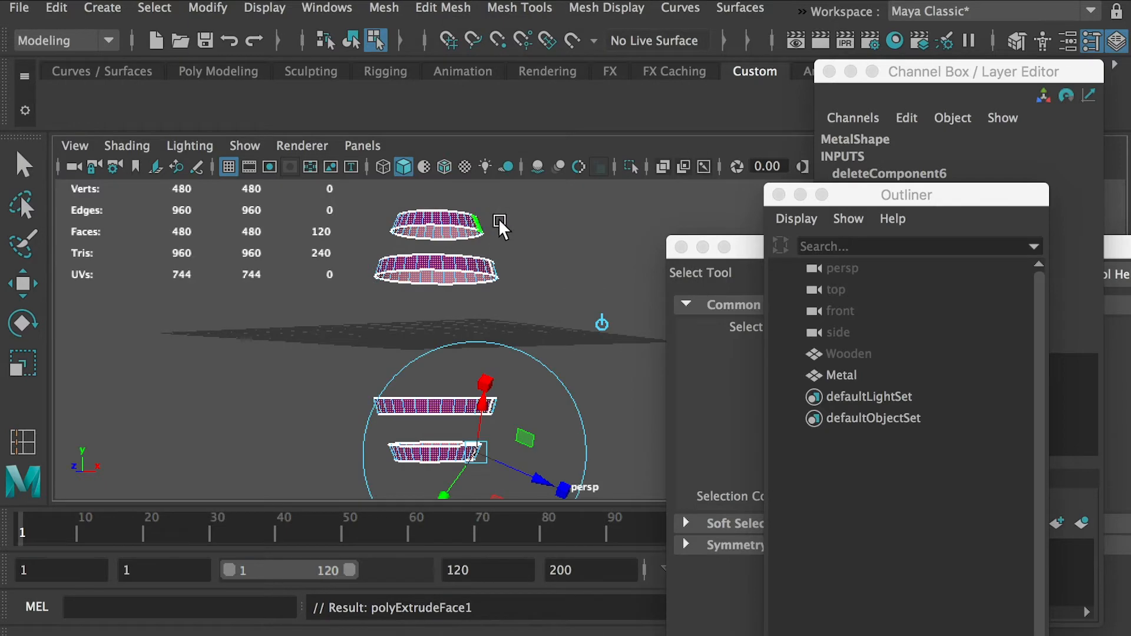
click(870, 175)
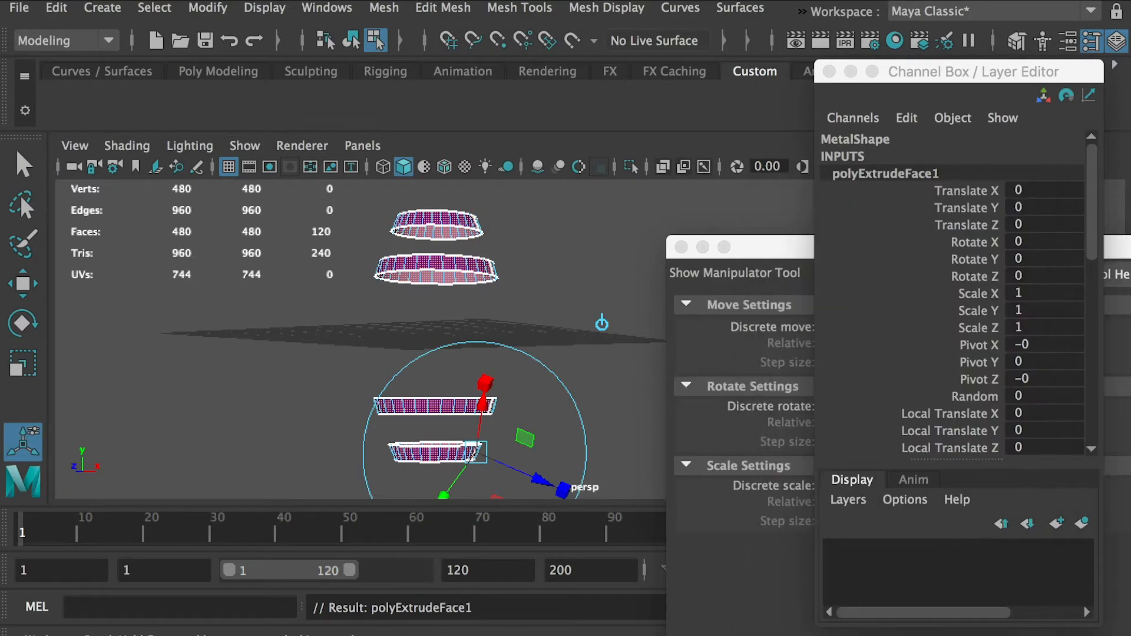
drag(772, 250, 1128, 407)
click(829, 72)
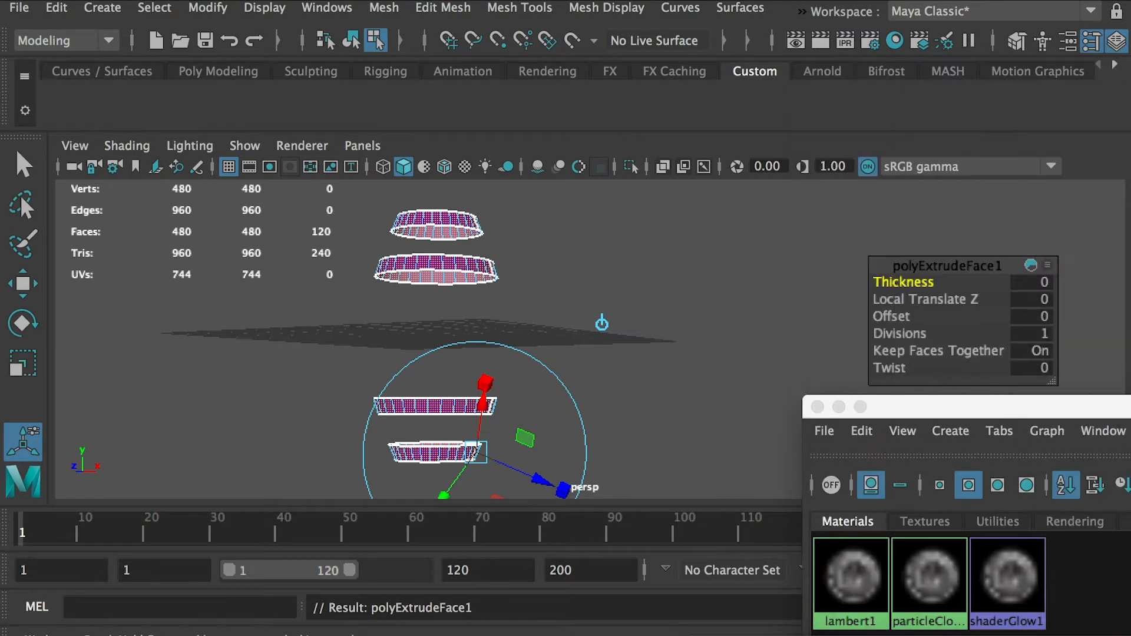
drag(898, 281, 900, 281)
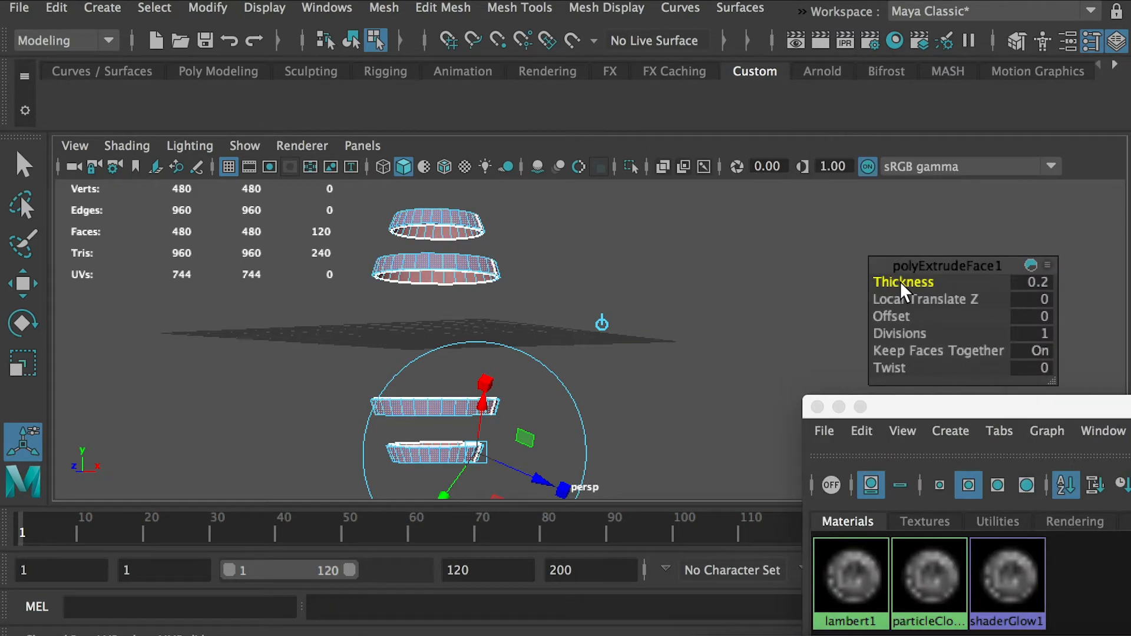
Set the band extrusion's thickness to 0.3 and return to object mode.
alt+drag(546, 270, 515, 302)
alt+middle_drag(515, 302, 591, 346)
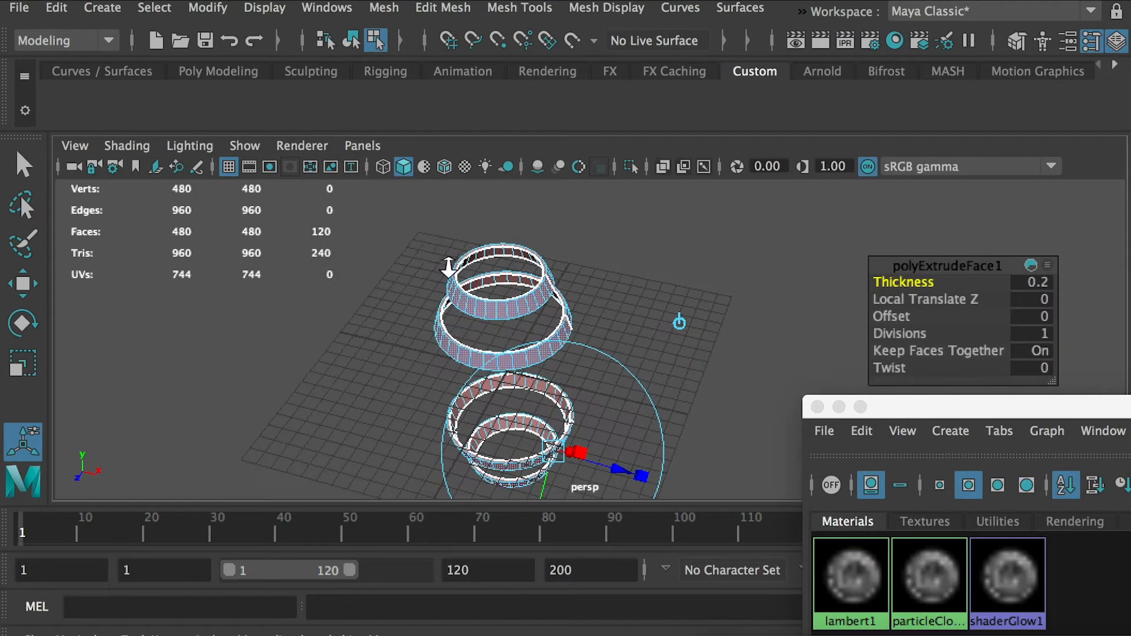
alt+right_drag(450, 265, 697, 375)
alt+middle_drag(535, 254, 613, 366)
alt+drag(613, 366, 612, 236)
alt+drag(693, 303, 560, 259)
text(0.)
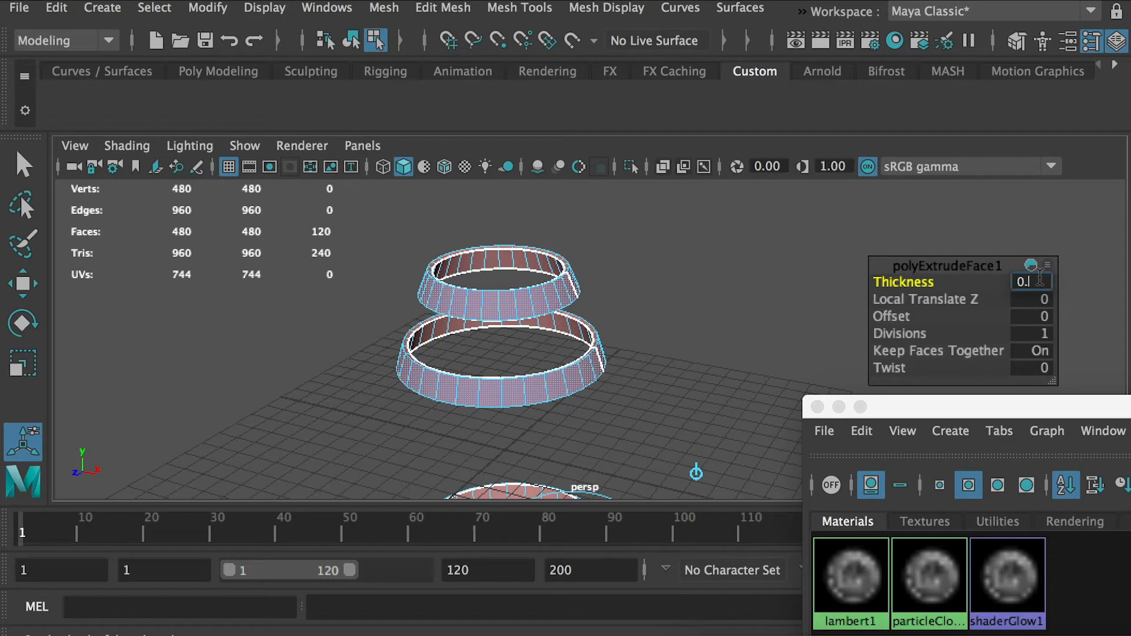
text(3)
key(Return)
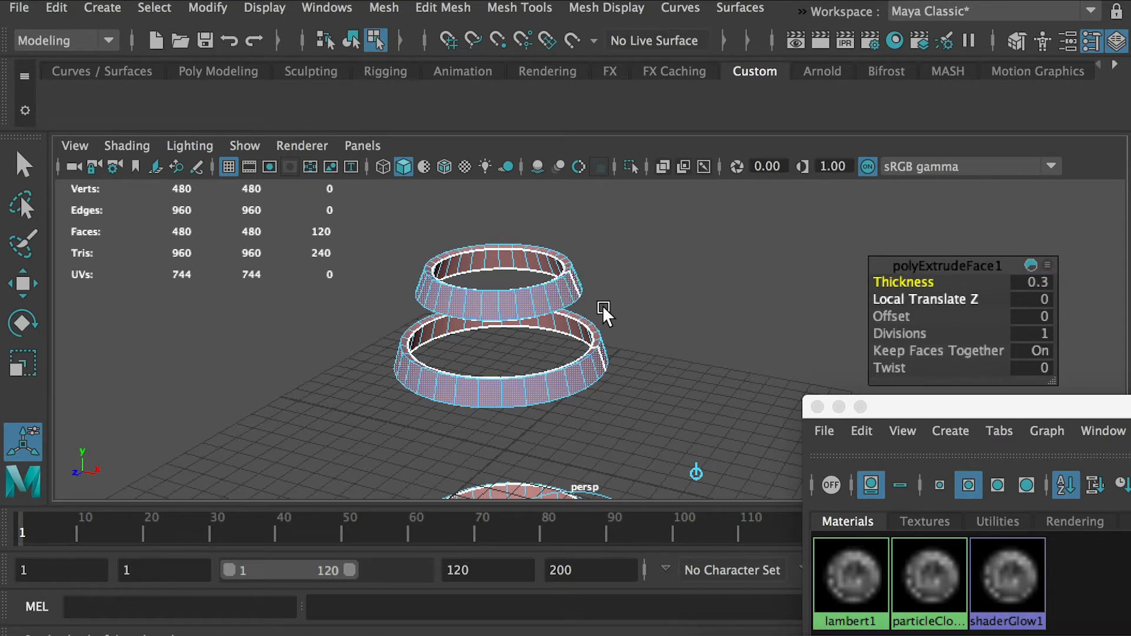
right_drag(550, 274, 638, 234)
Freeze the Metal mesh's transformations and delete its construction history.
alt+drag(643, 330, 624, 315)
alt+middle_drag(630, 330, 645, 266)
alt+right_drag(645, 266, 464, 256)
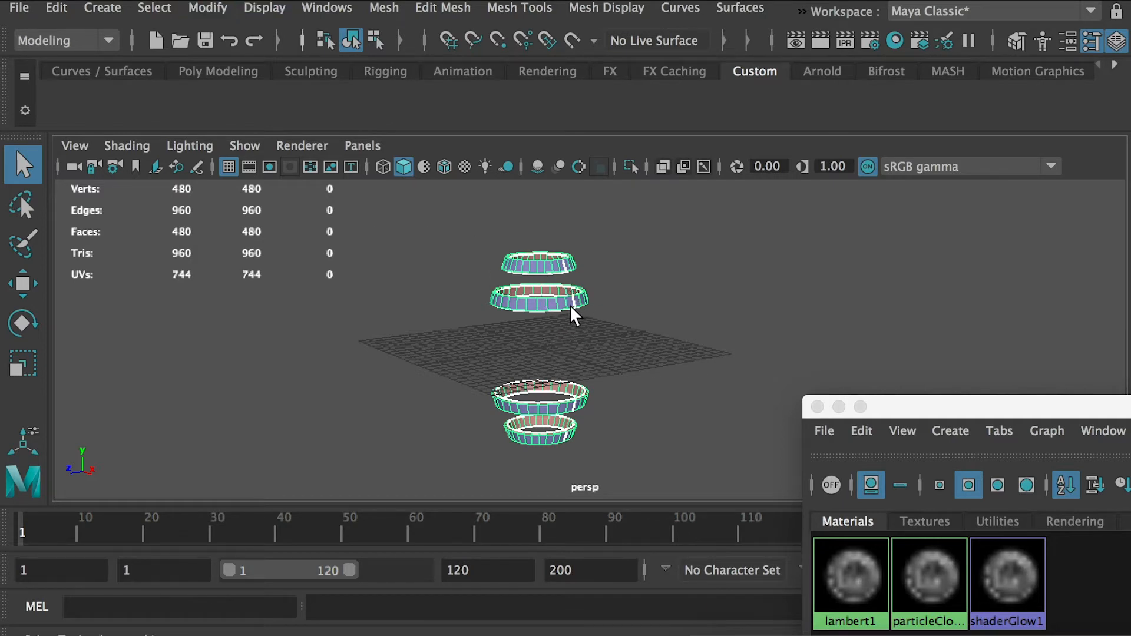
click(210, 4)
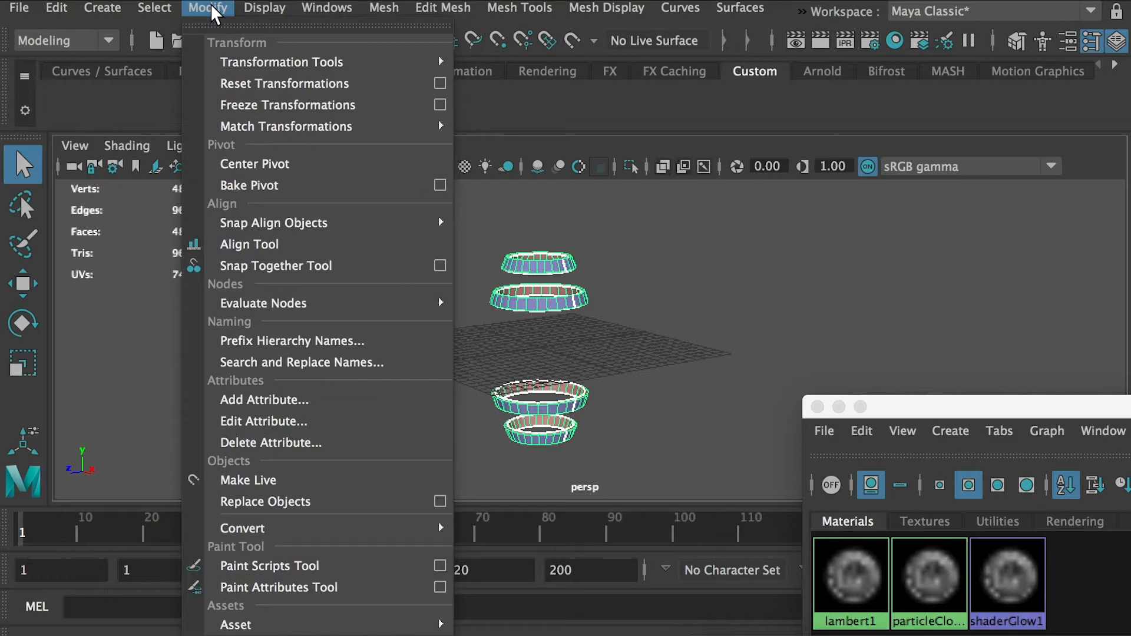
click(271, 104)
click(56, 7)
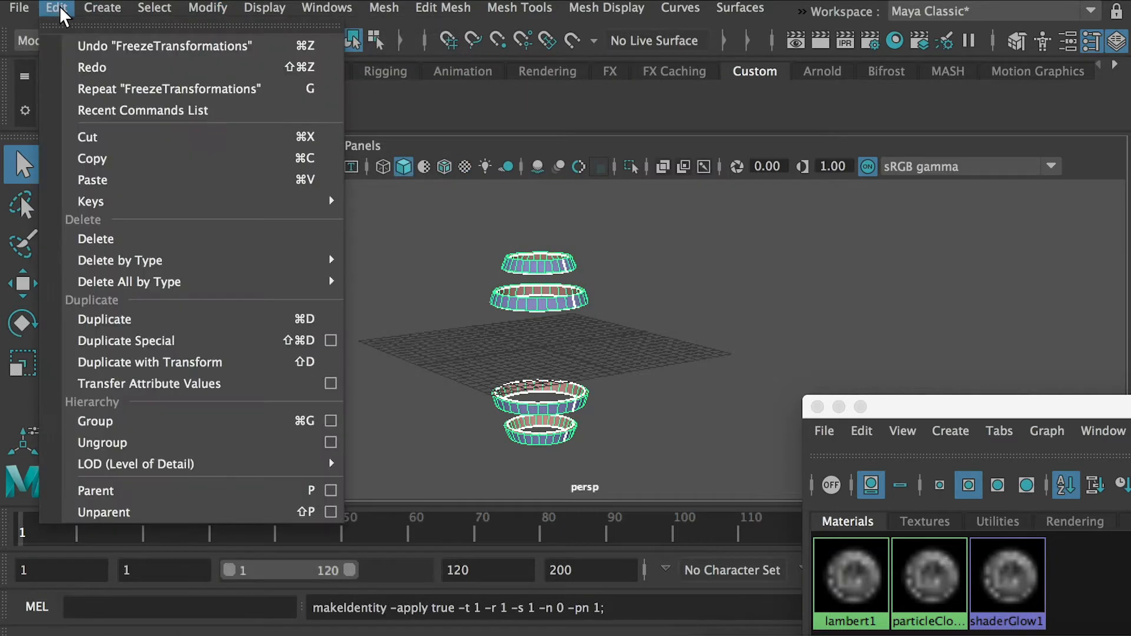
mouse_move(147, 260)
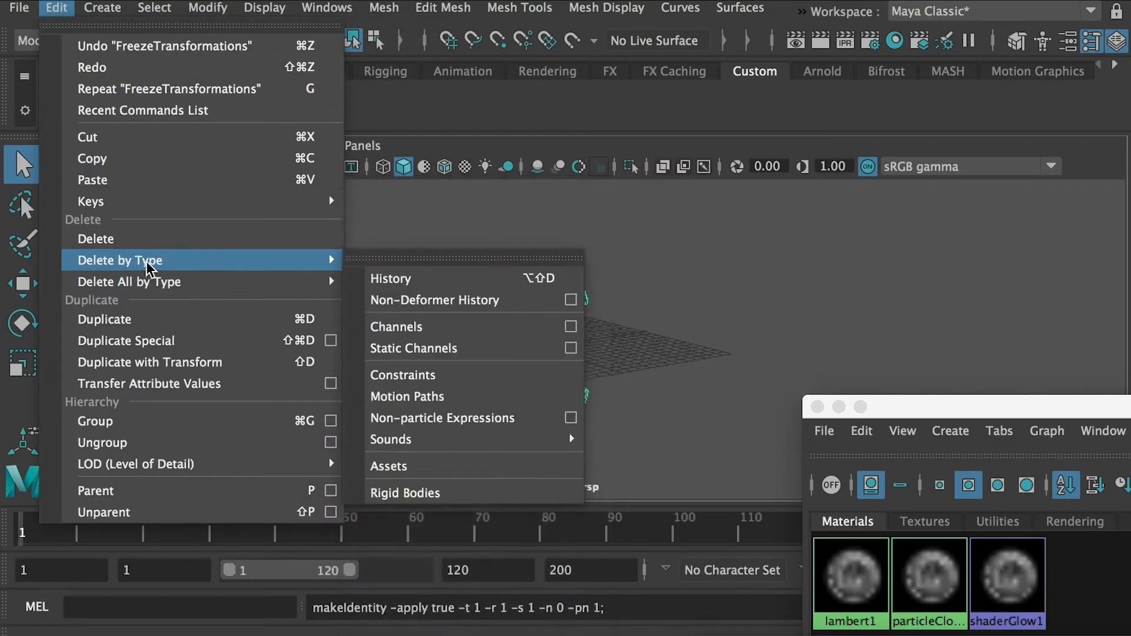
click(405, 277)
click(436, 280)
click(549, 286)
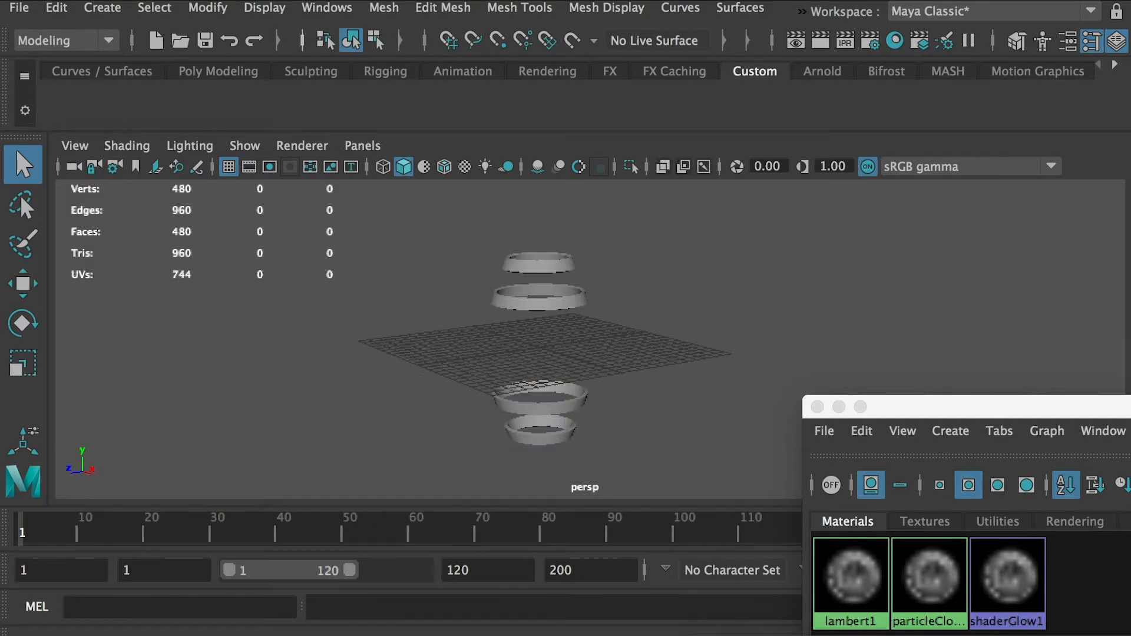
Unhide the Wooden mesh and inspect how the metal bands fit around the barrel.
drag(971, 211, 873, 194)
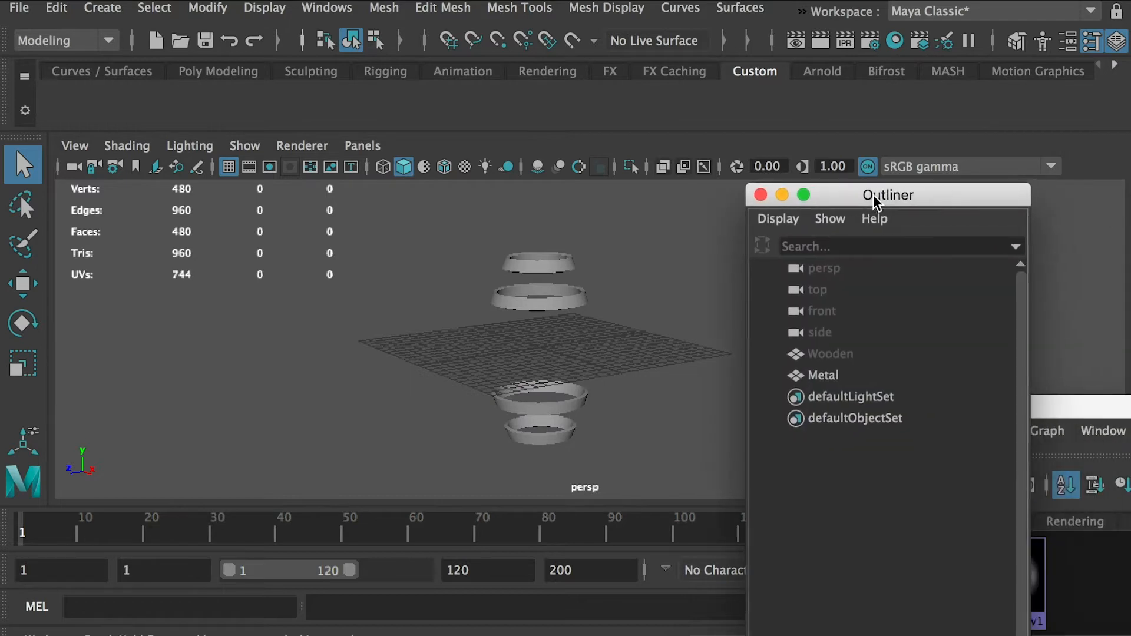
click(832, 356)
key(shift+h)
click(607, 274)
mouse_move(617, 332)
alt+mouse_down()
mouse_move(617, 284)
mouse_move(615, 323)
alt+mouse_up()
drag(781, 197, 913, 221)
scroll(549, 288, up, 5)
mouse_move(617, 318)
alt+mouse_down()
mouse_move(619, 333)
mouse_move(589, 354)
mouse_move(600, 326)
alt+mouse_up()
scroll(571, 266, down, 3)
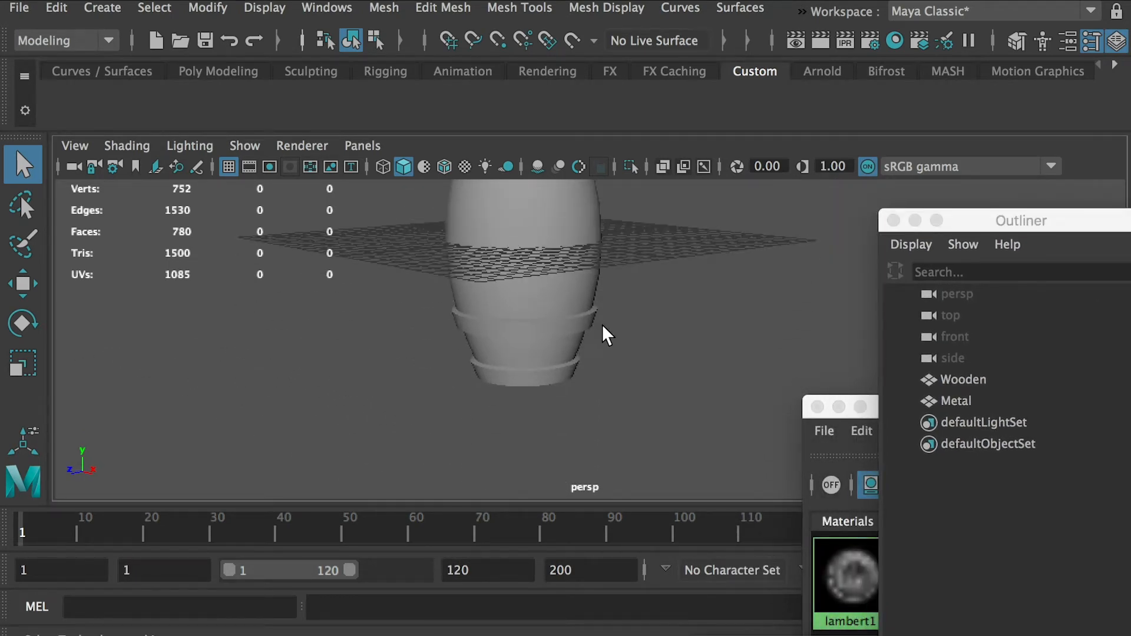
alt+drag(571, 265, 551, 352)
click(554, 289)
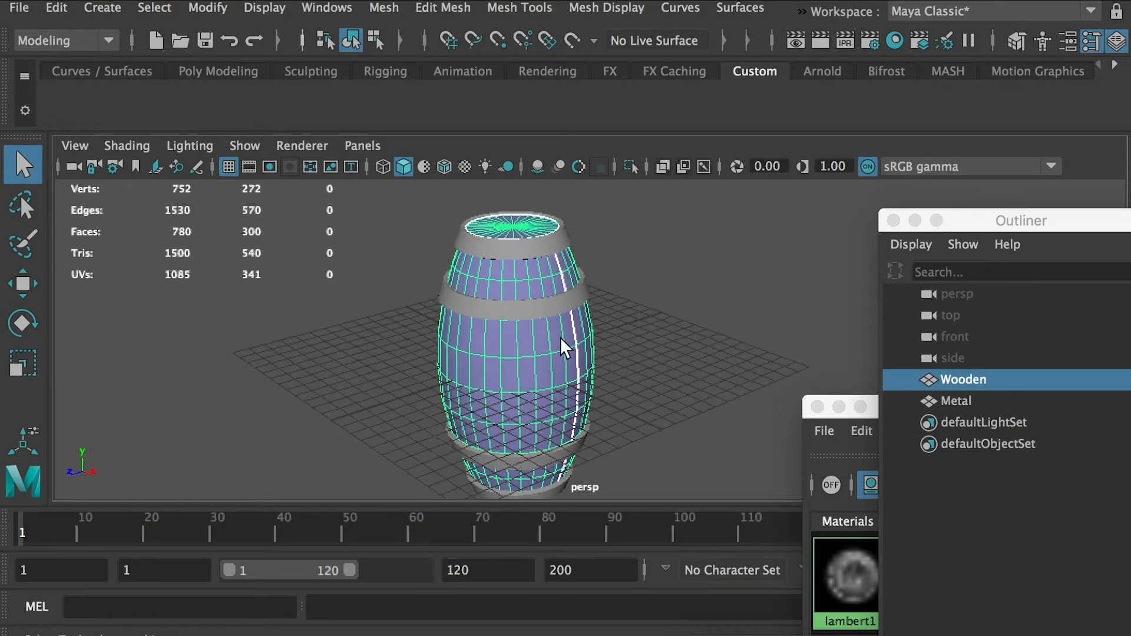
alt+drag(532, 255, 466, 258)
Hide the Metal bands so that only the Wooden mesh is displayed.
click(507, 285)
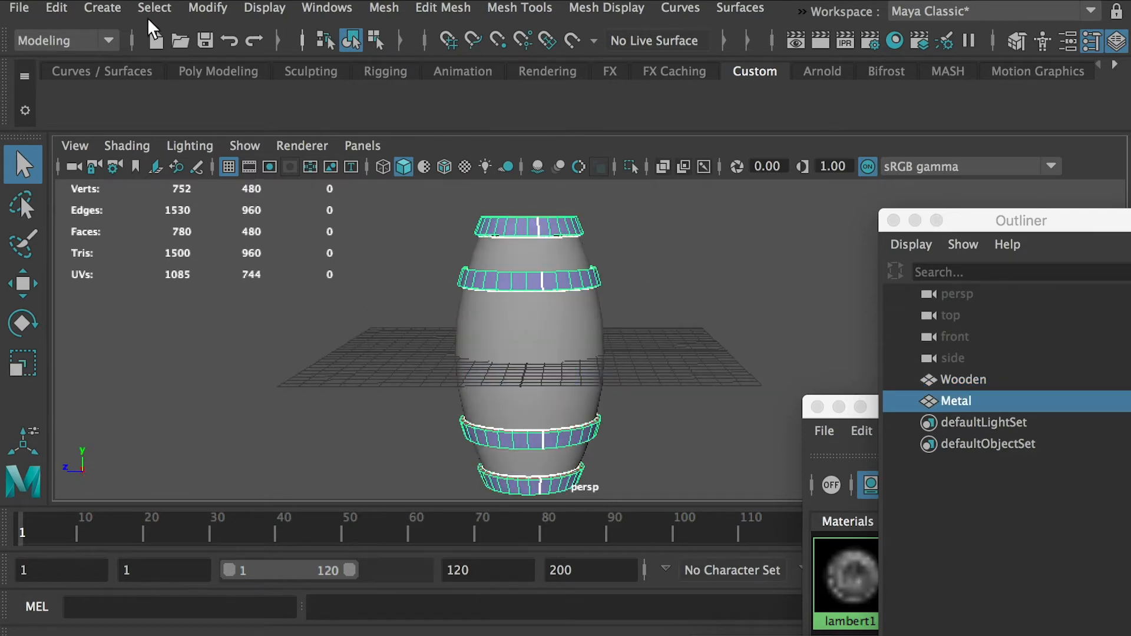
click(266, 7)
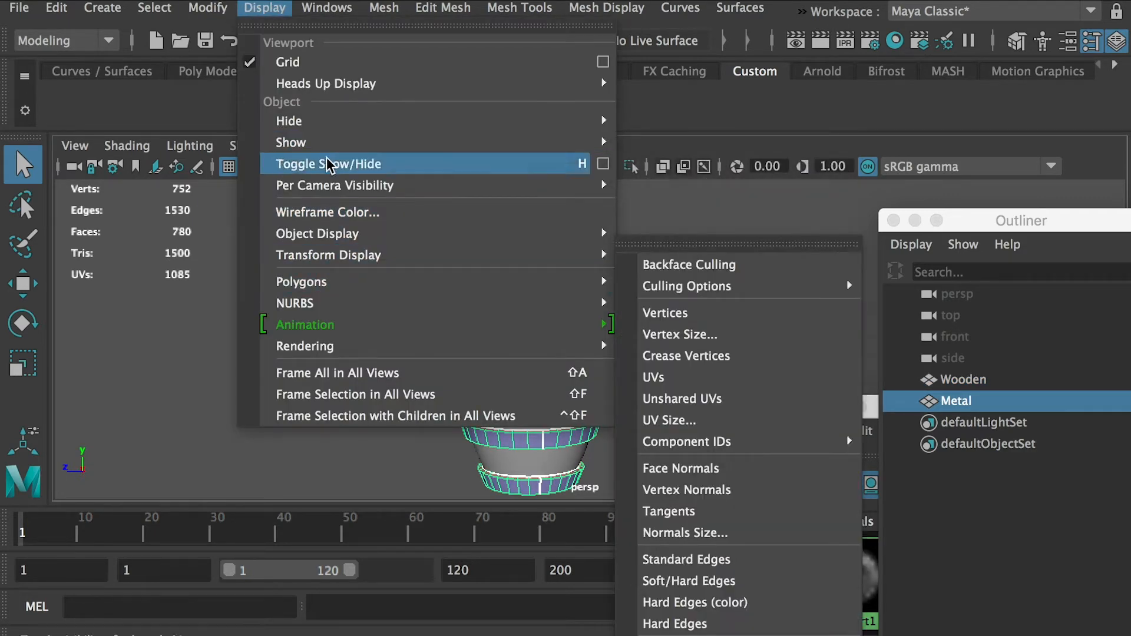
mouse_move(318, 121)
click(694, 141)
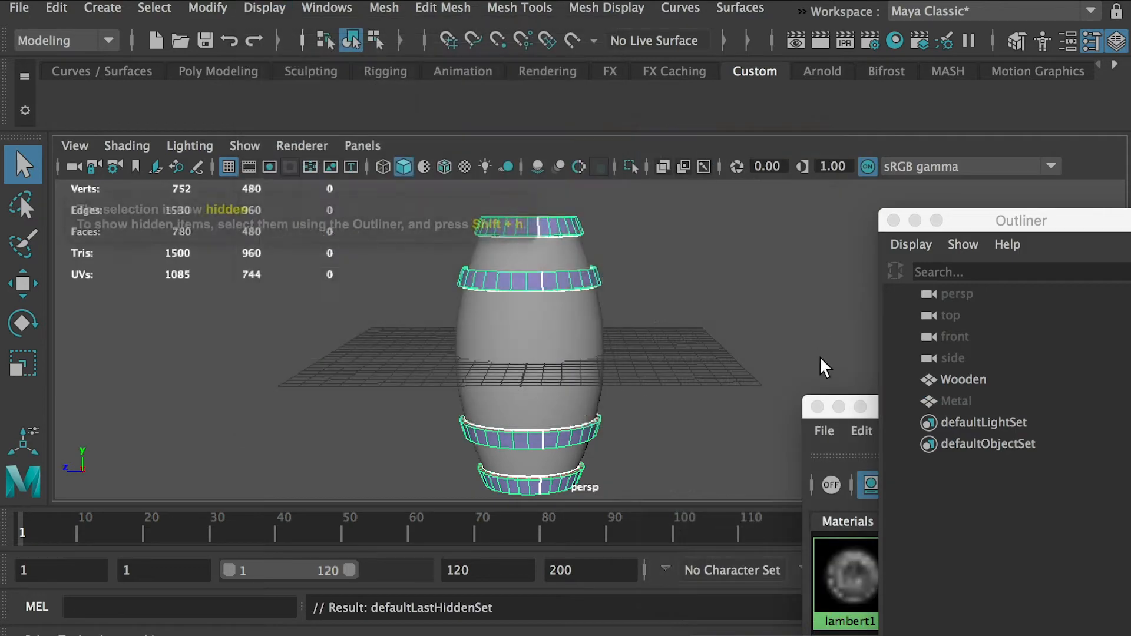
Open the Wooden mesh's UV layout in the UV Editor, keeping the barrel in view alongside it.
click(553, 275)
alt+drag(586, 310, 539, 268)
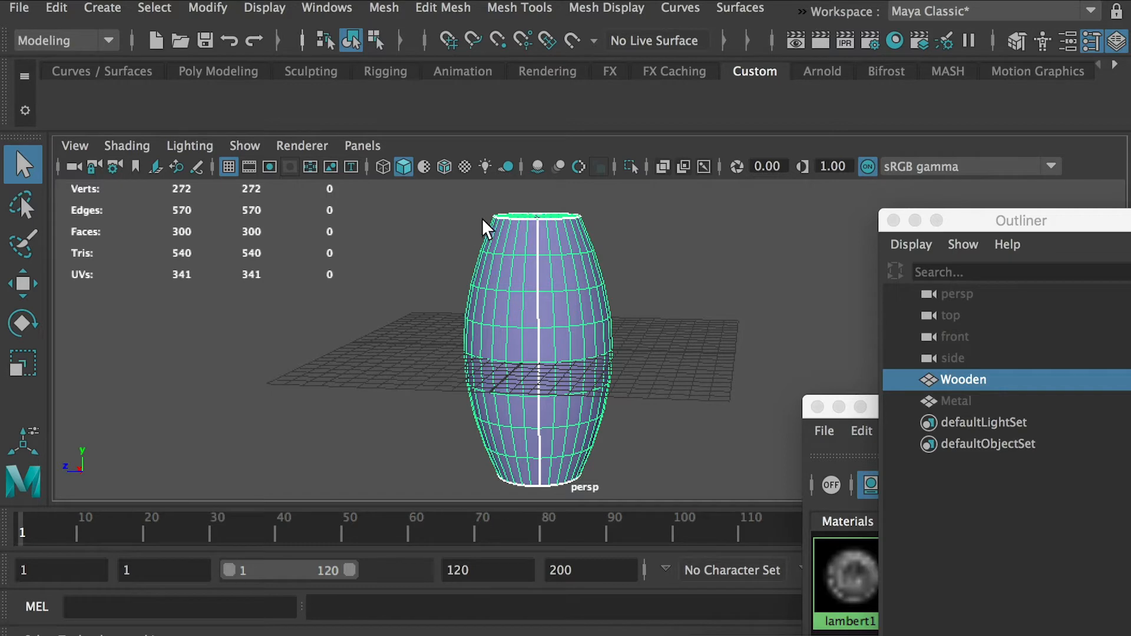
alt+drag(576, 241, 607, 224)
click(803, 11)
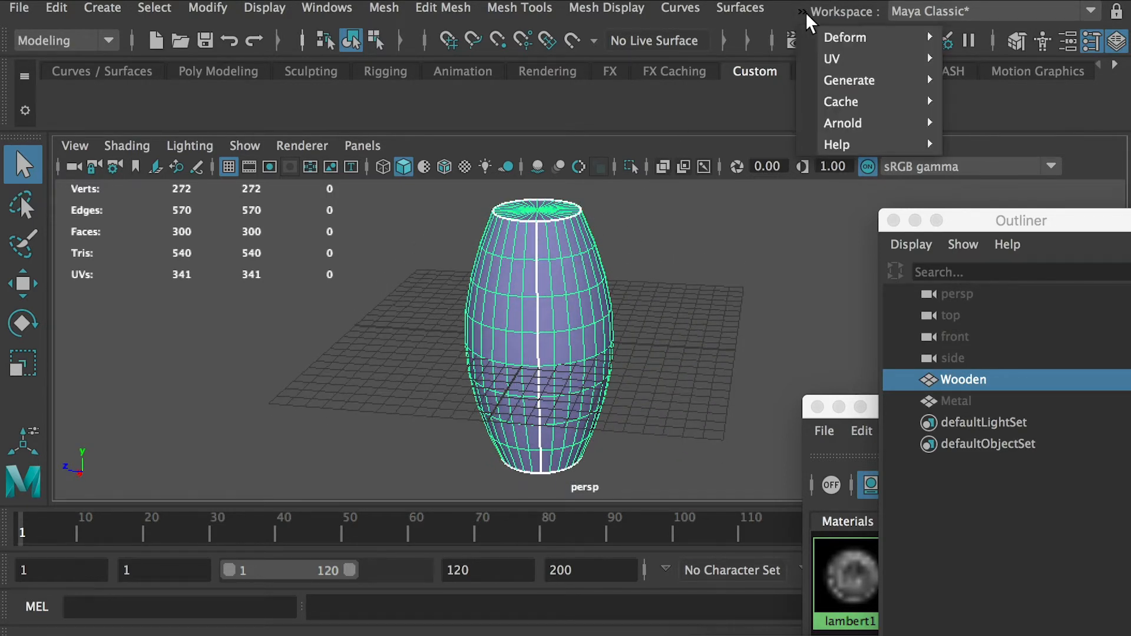
mouse_move(836, 59)
click(1031, 72)
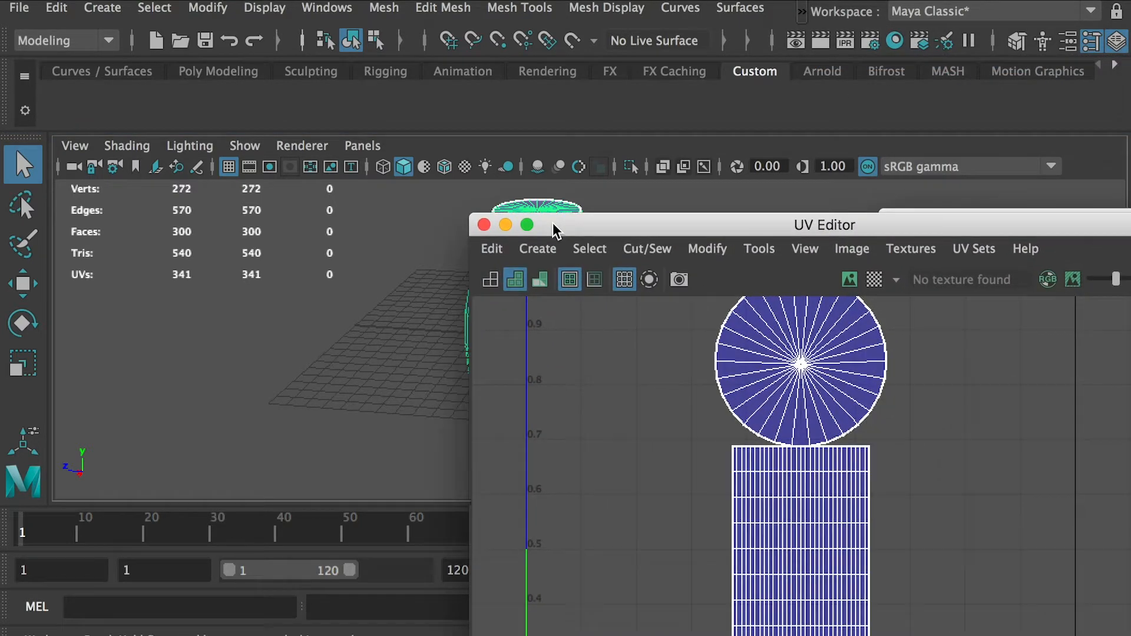
drag(489, 227, 514, 65)
alt+middle_drag(405, 252, 286, 293)
alt+right_drag(285, 292, 265, 290)
alt+middle_drag(374, 278, 311, 270)
Create a polygon cylinder, move it along the Z axis clear of the barrel, and frame its UV layout.
click(102, 7)
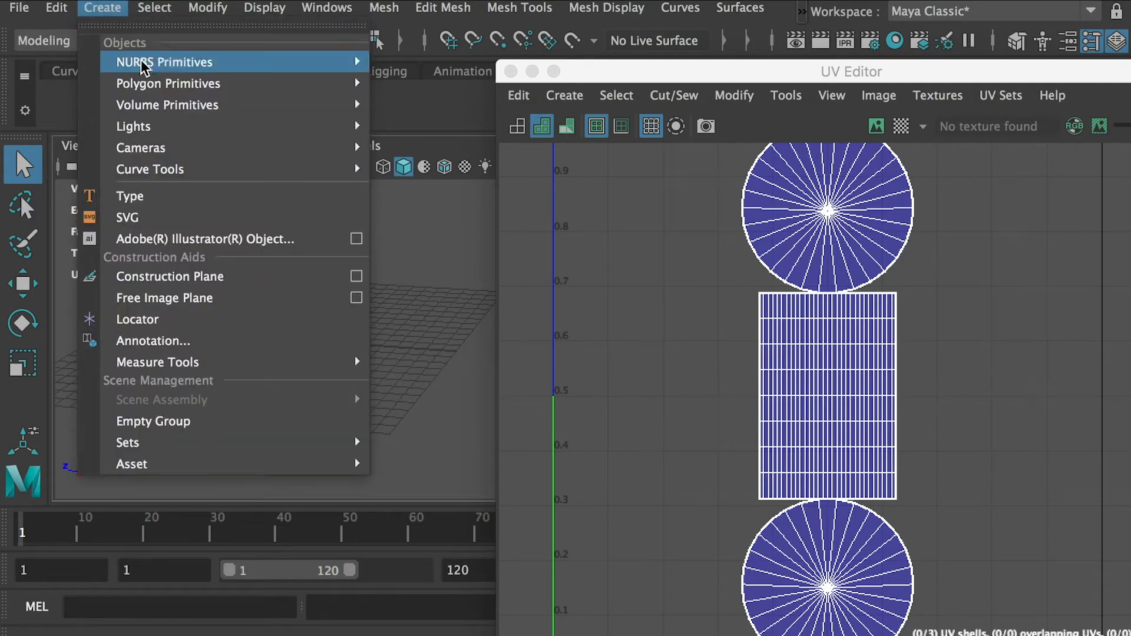
mouse_move(168, 83)
click(435, 144)
key(w)
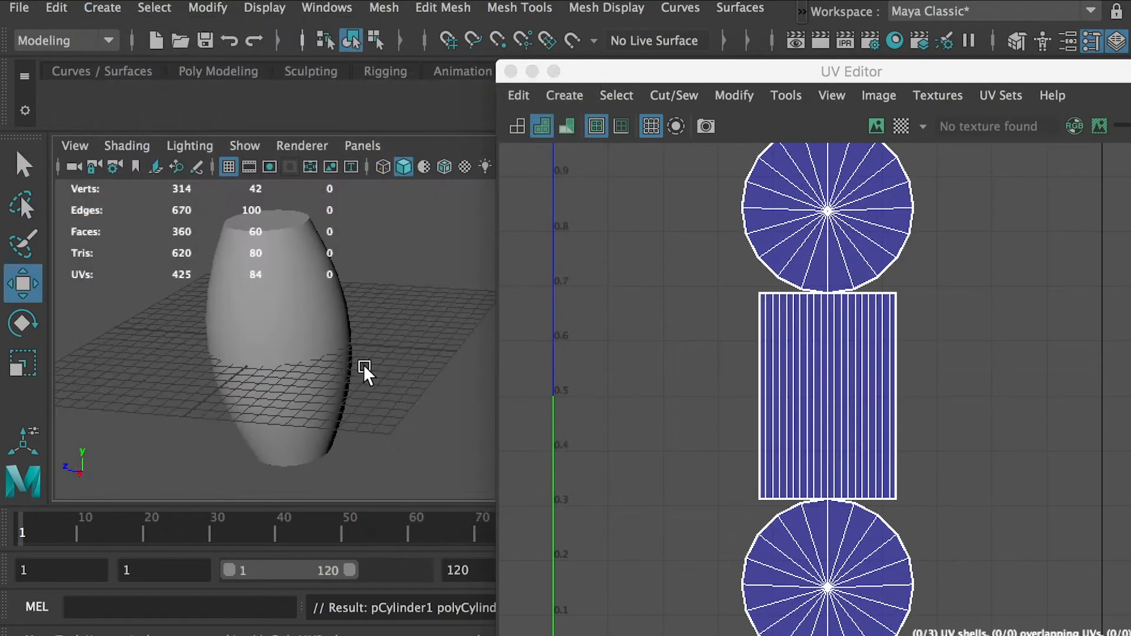
drag(231, 349, 436, 350)
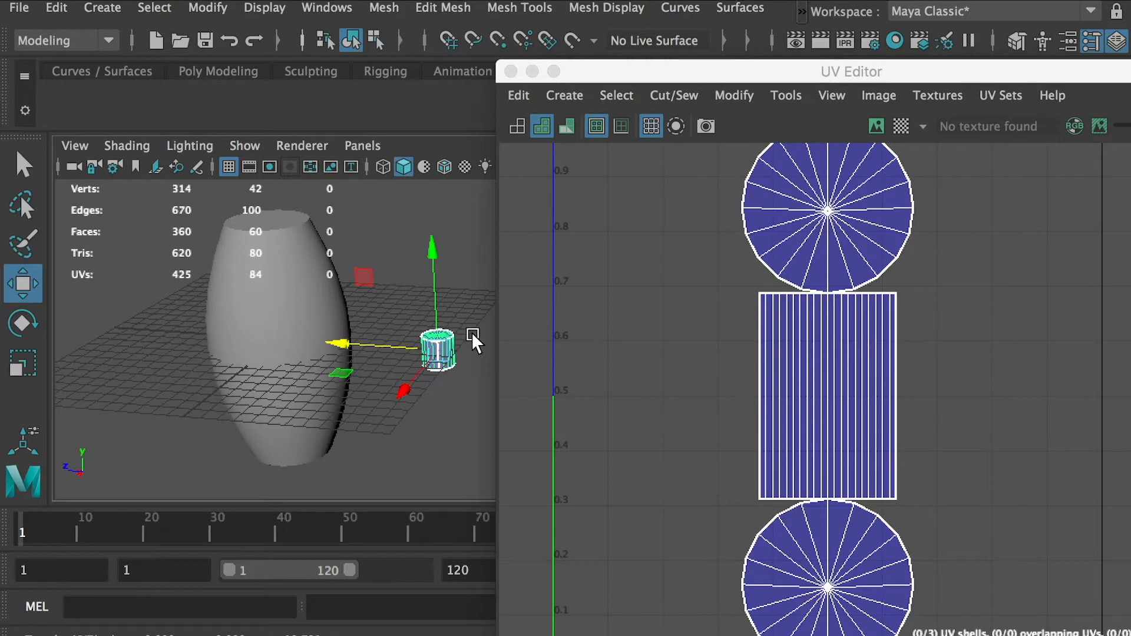
key(a)
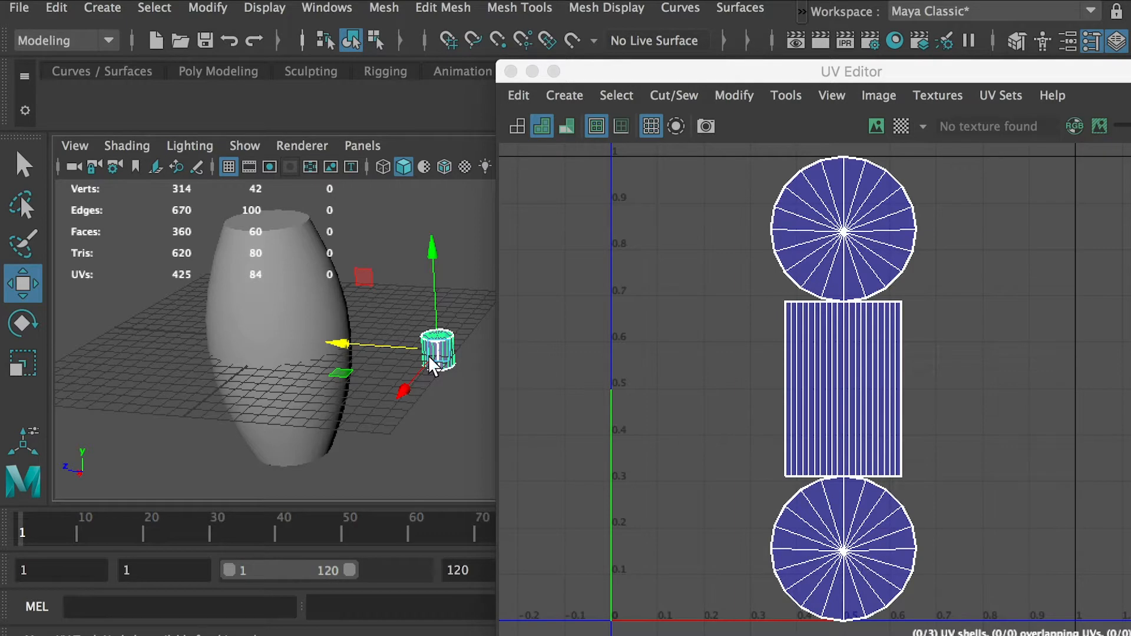
Delete the comparison cylinder and display the barrel's UV layout again.
key(Delete)
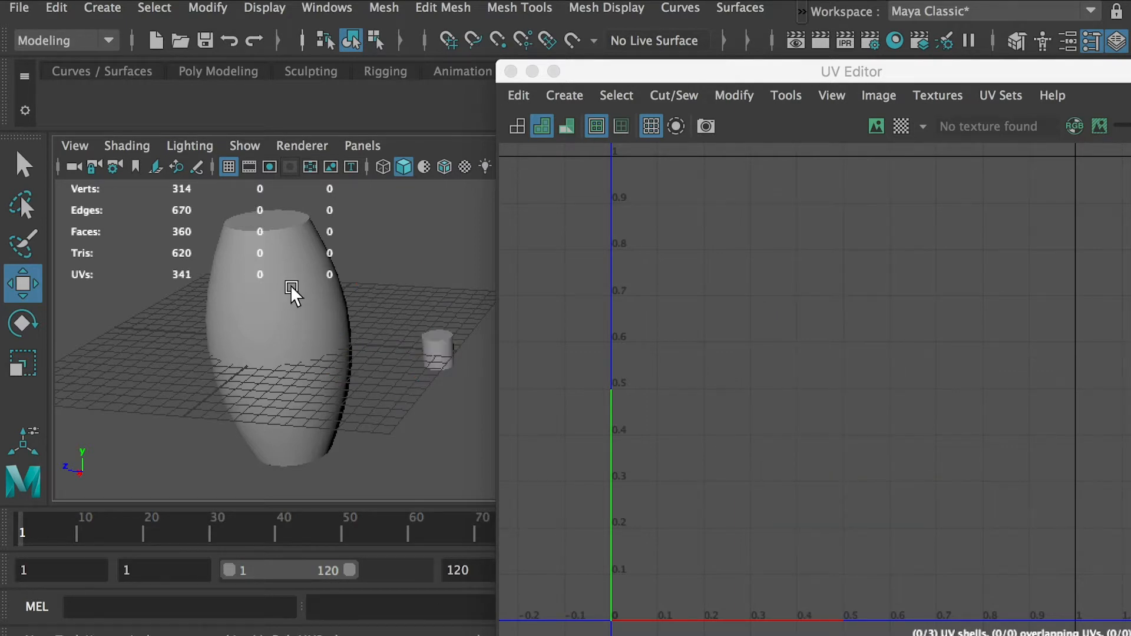
click(291, 286)
click(441, 353)
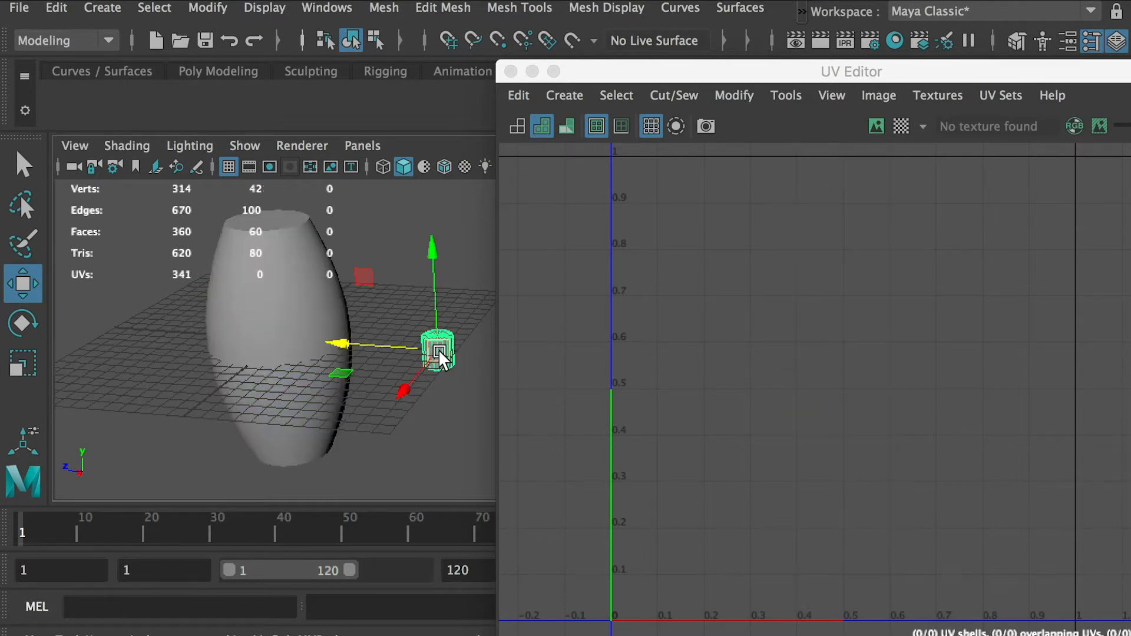
key(Delete)
click(259, 300)
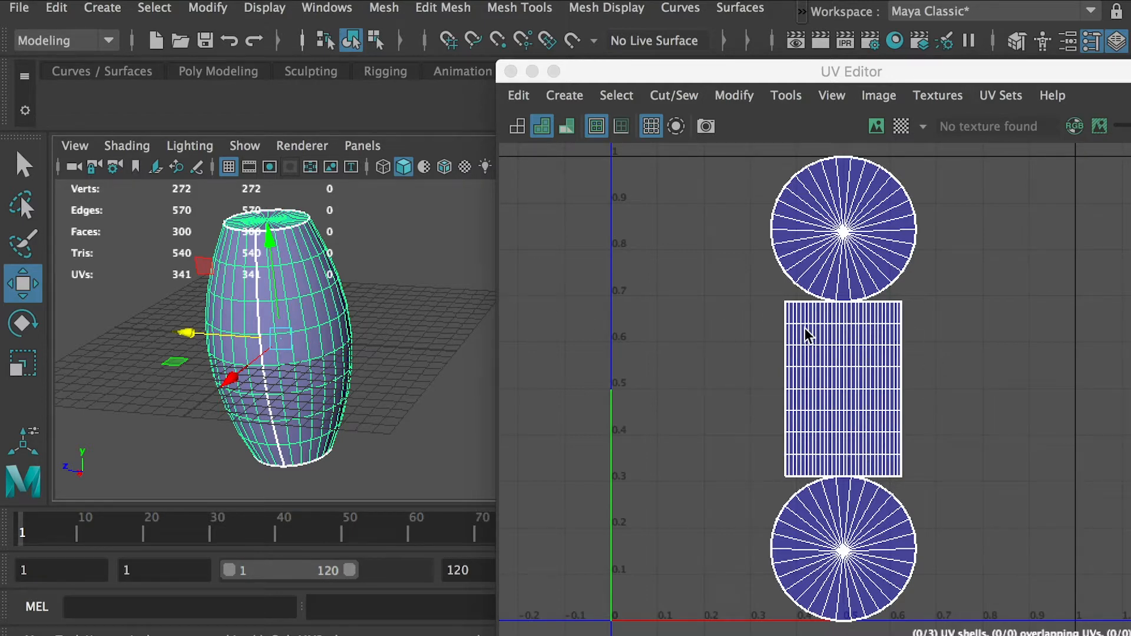
Move the barrel side's rectangular UV shell in the negative U direction, clear of the two cap shells.
alt+drag(372, 308, 357, 277)
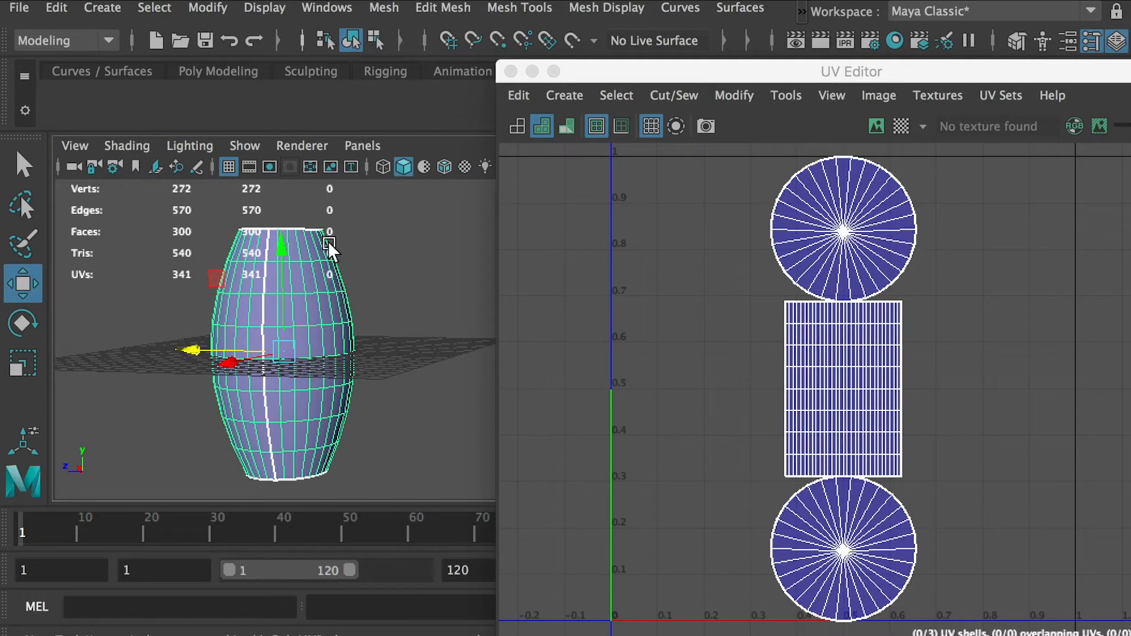
alt+drag(336, 253, 326, 283)
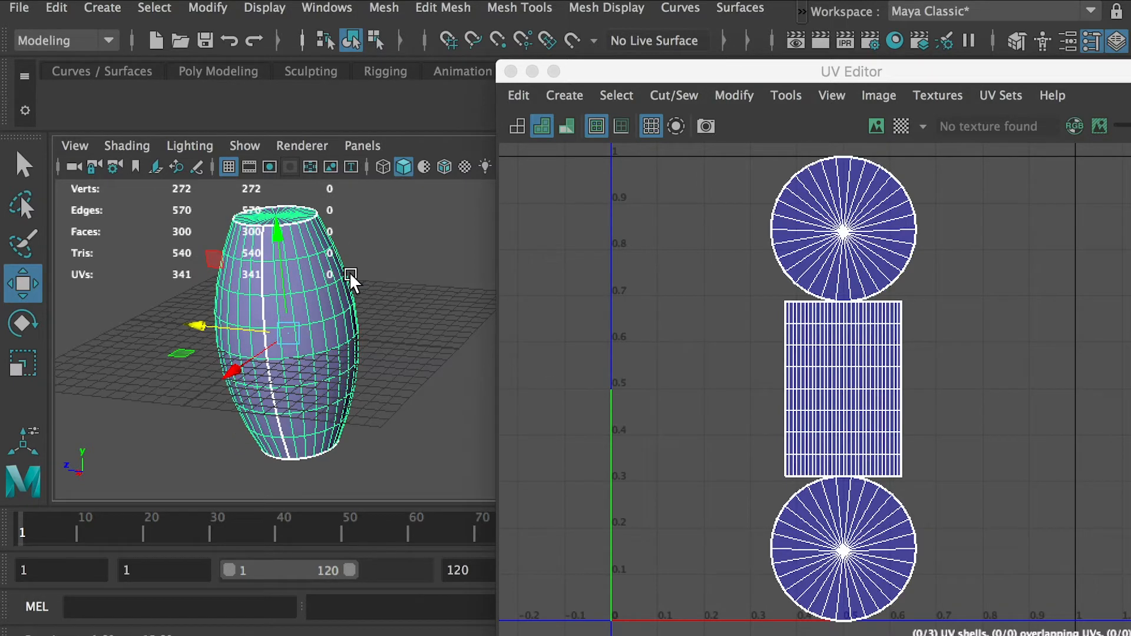
alt+drag(422, 272, 420, 282)
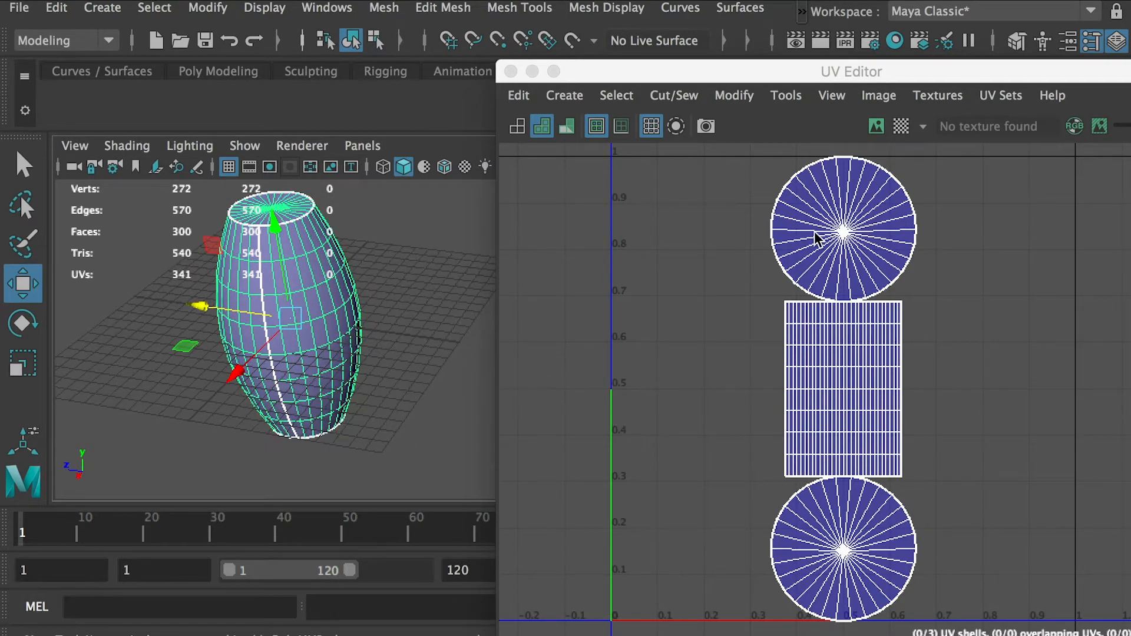
right_drag(835, 223, 839, 278)
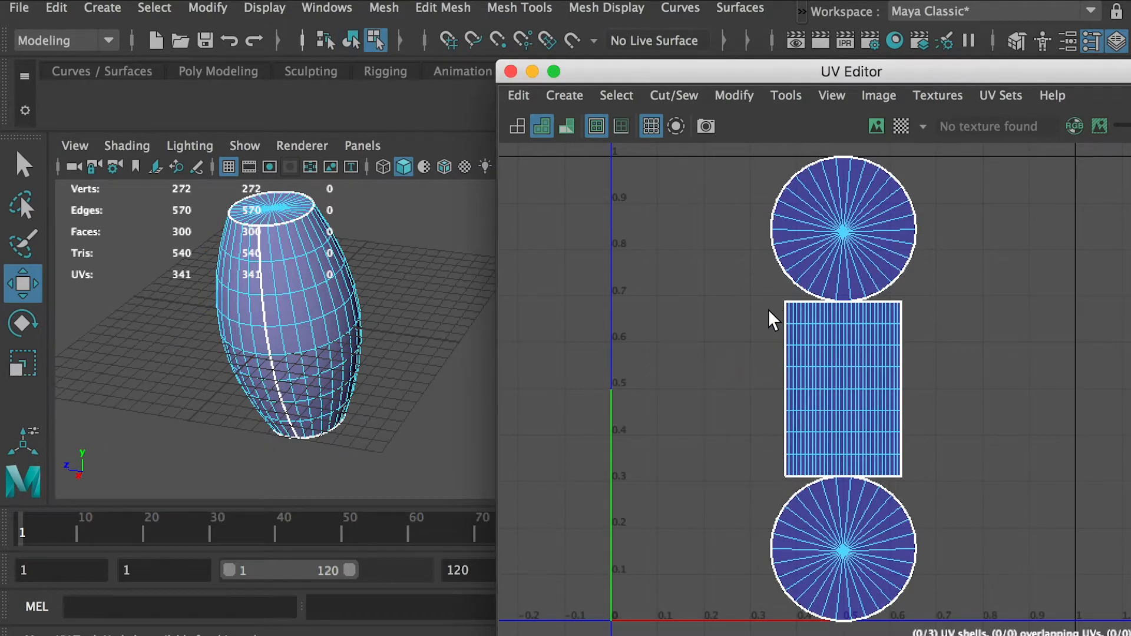
drag(838, 352, 989, 467)
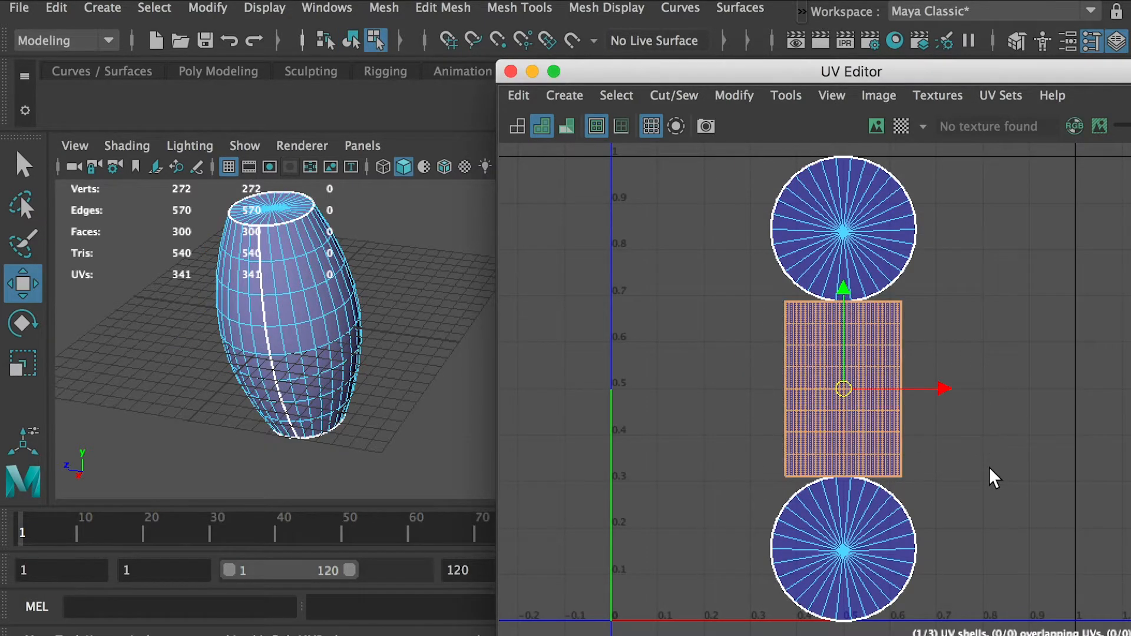
drag(941, 390, 784, 395)
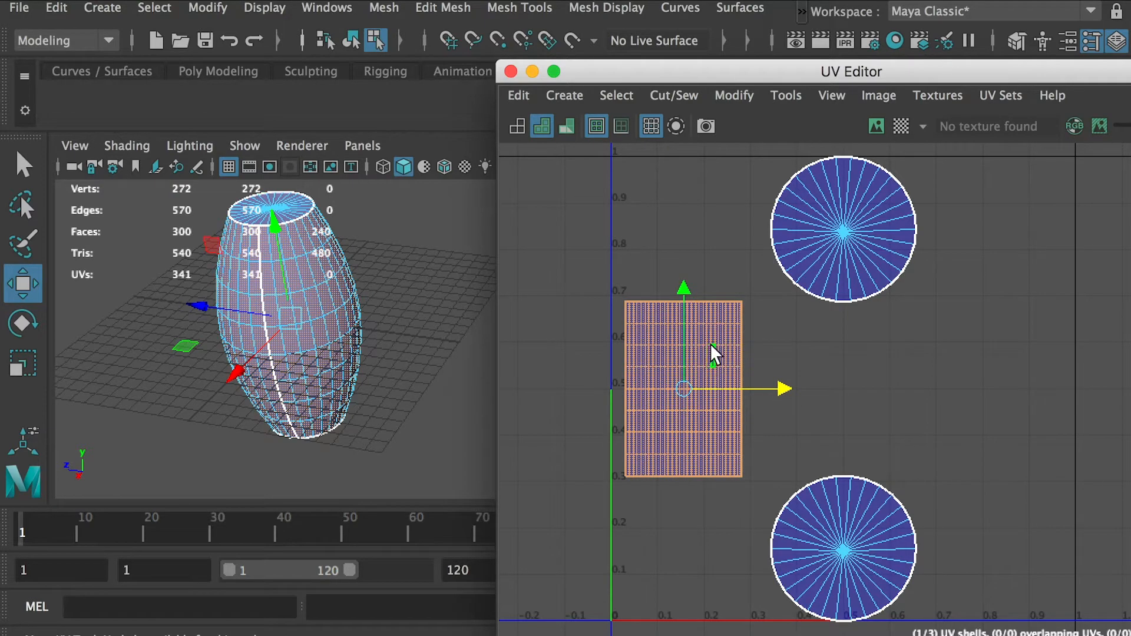
Select faces on the two circular cap shells to match them with the barrel's top and bottom.
click(882, 249)
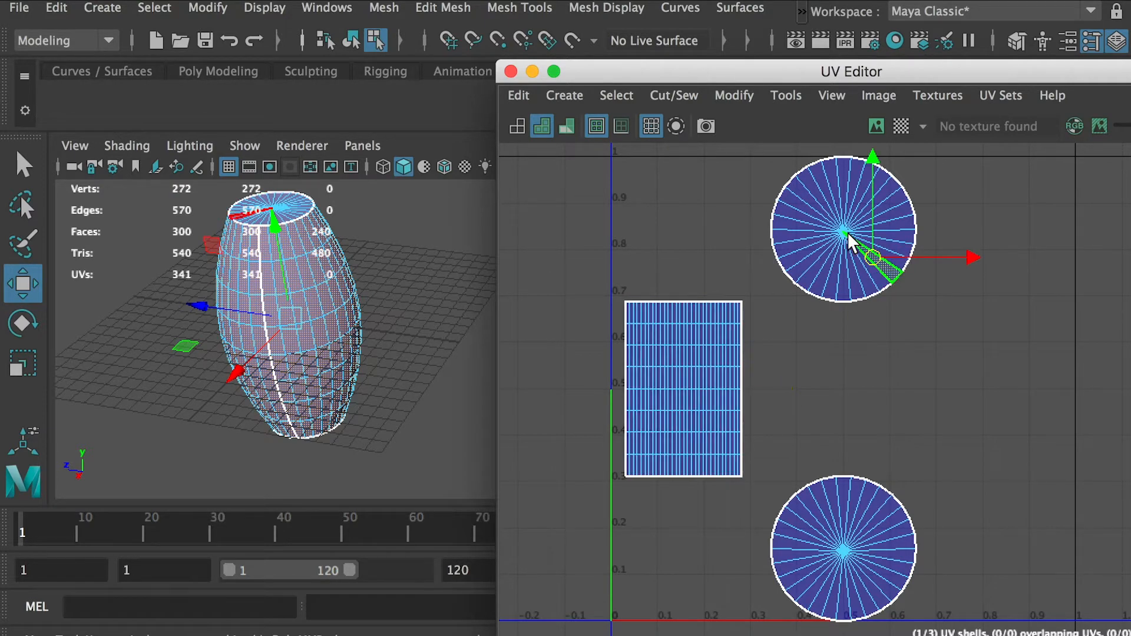
click(864, 505)
alt+drag(418, 222, 436, 305)
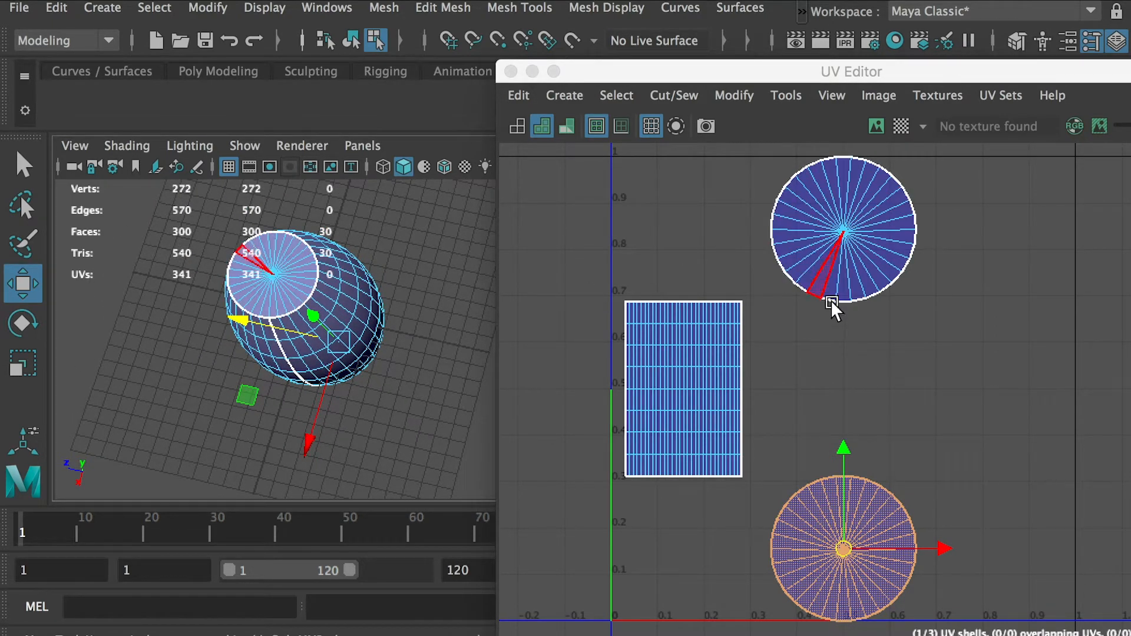
alt+drag(386, 296, 386, 209)
click(654, 368)
Make room for the barrel beside the UV Editor and select its existing vertical seam edges to locate them on the shell.
alt+drag(369, 312, 251, 395)
drag(628, 71, 771, 73)
alt+drag(472, 312, 368, 208)
mouse_move(381, 225)
right_down()
mouse_move(381, 202)
mouse_move(375, 212)
right_up()
click(374, 254)
shift+double_click(396, 481)
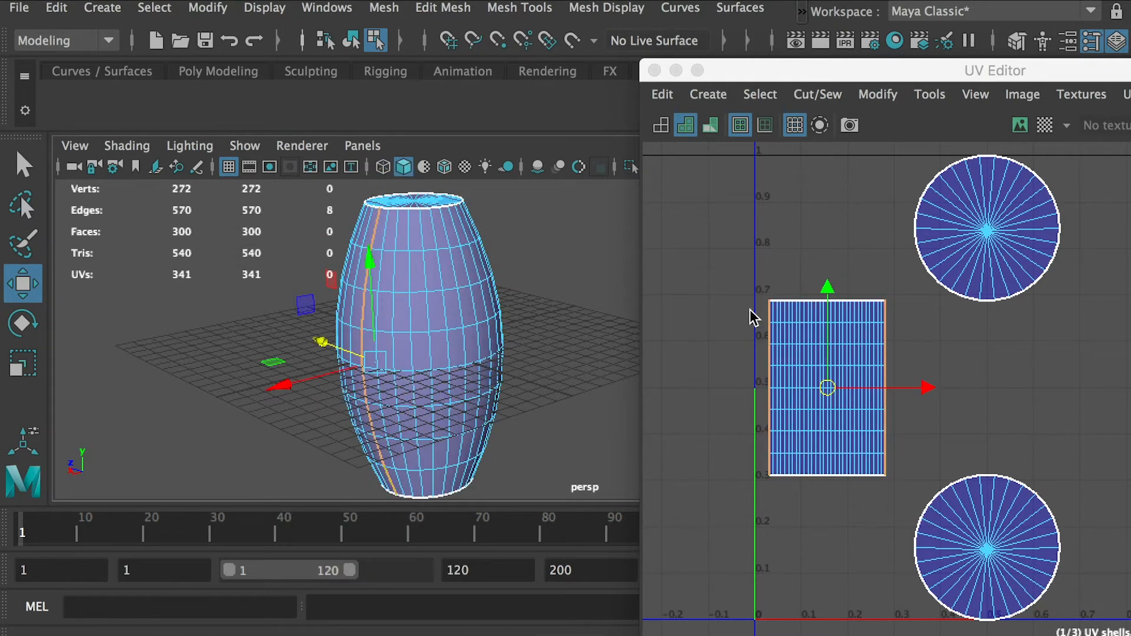
Select the vertical edge loop midway across the rectangular shell and check its position on the barrel relative to the seam.
click(769, 455)
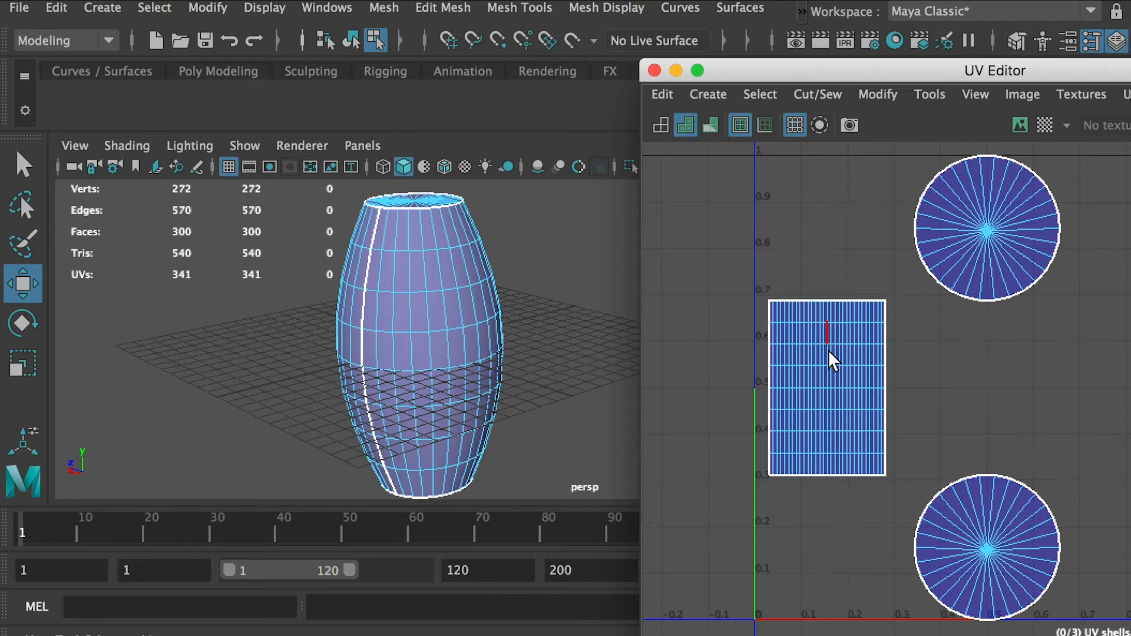
click(823, 310)
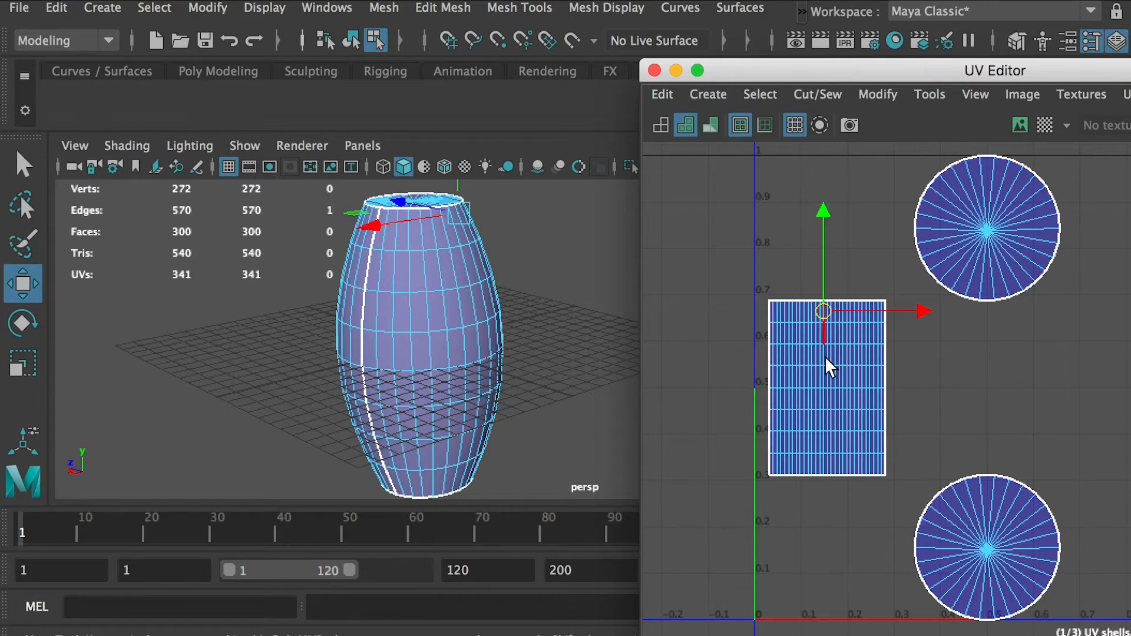
double_click(826, 339)
alt+drag(528, 211, 388, 295)
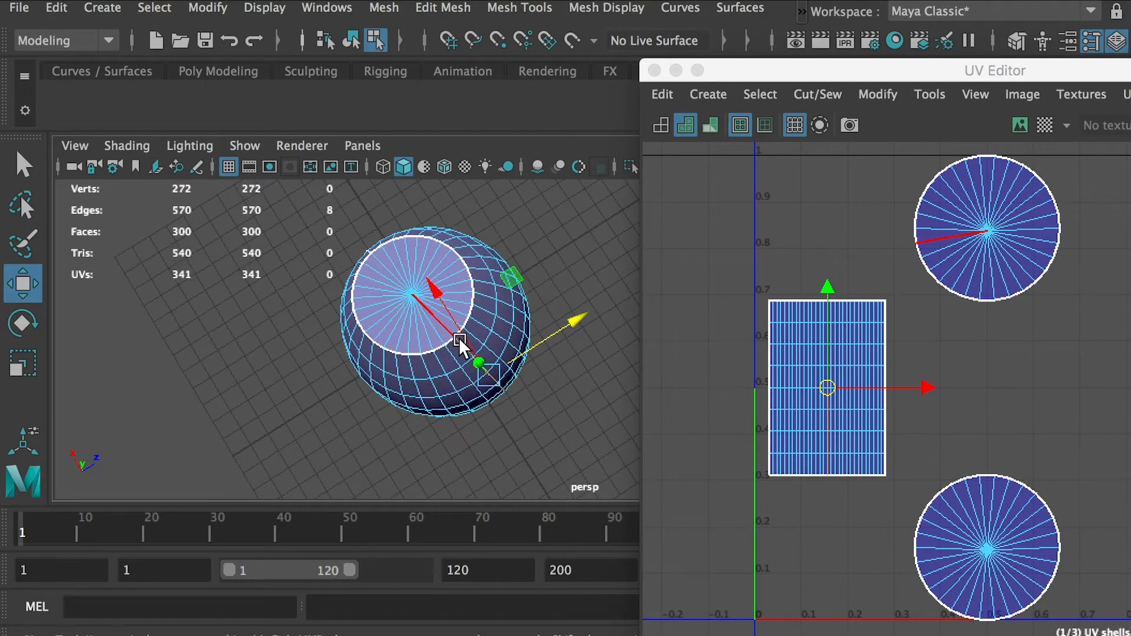
alt+drag(507, 373, 472, 238)
mouse_move(486, 390)
alt+mouse_down()
mouse_move(459, 305)
mouse_move(493, 382)
mouse_move(465, 321)
mouse_move(515, 330)
mouse_move(509, 367)
mouse_move(511, 353)
mouse_move(480, 398)
alt+mouse_up()
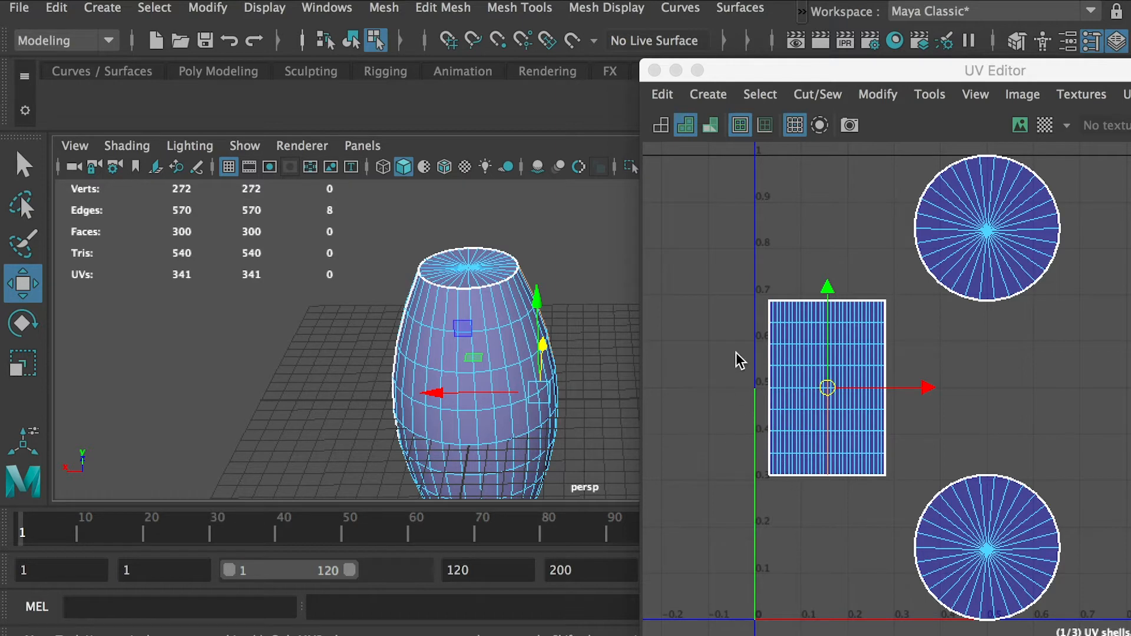
alt+drag(536, 307, 448, 230)
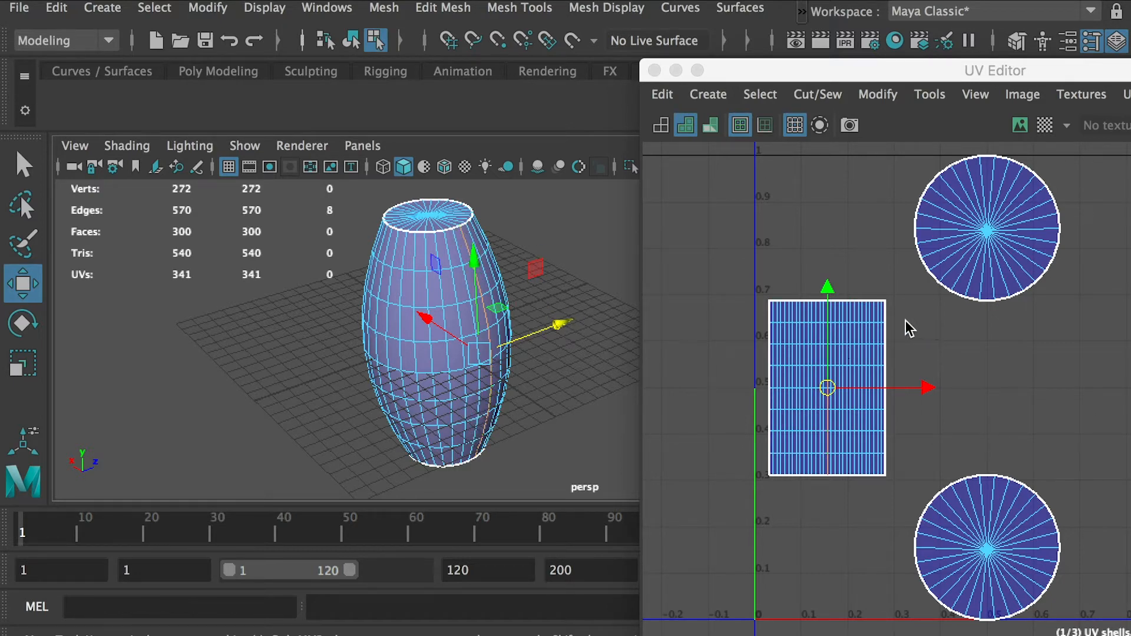
Compare single edges with the full middle edge loop by selecting them directly on the rectangular UV shell.
scroll(849, 405, up, 4)
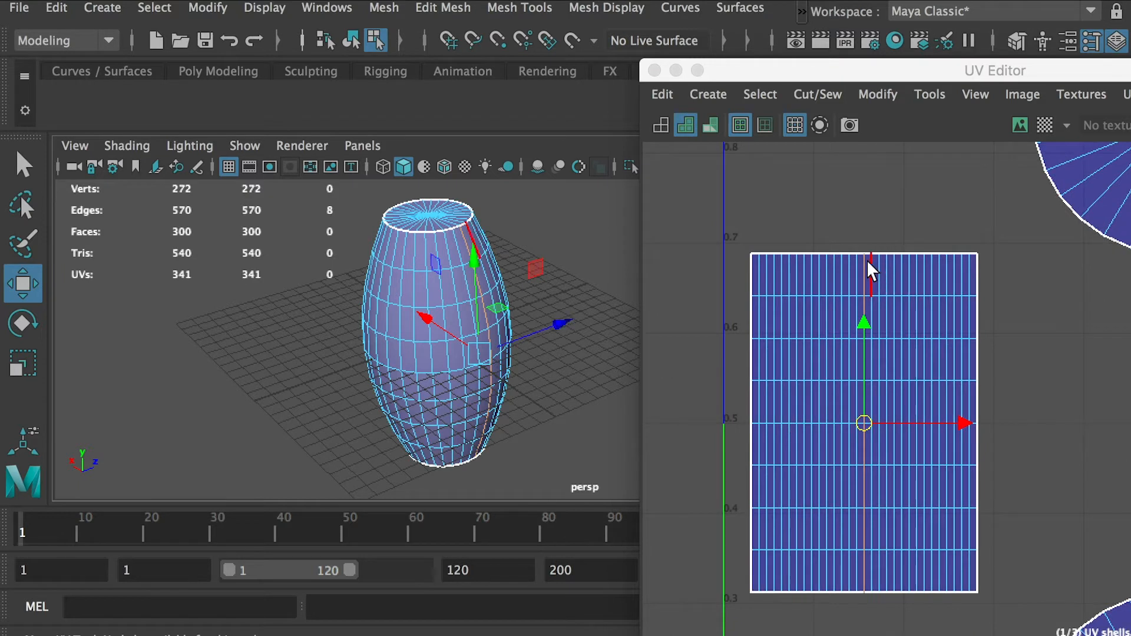
click(865, 264)
click(863, 311)
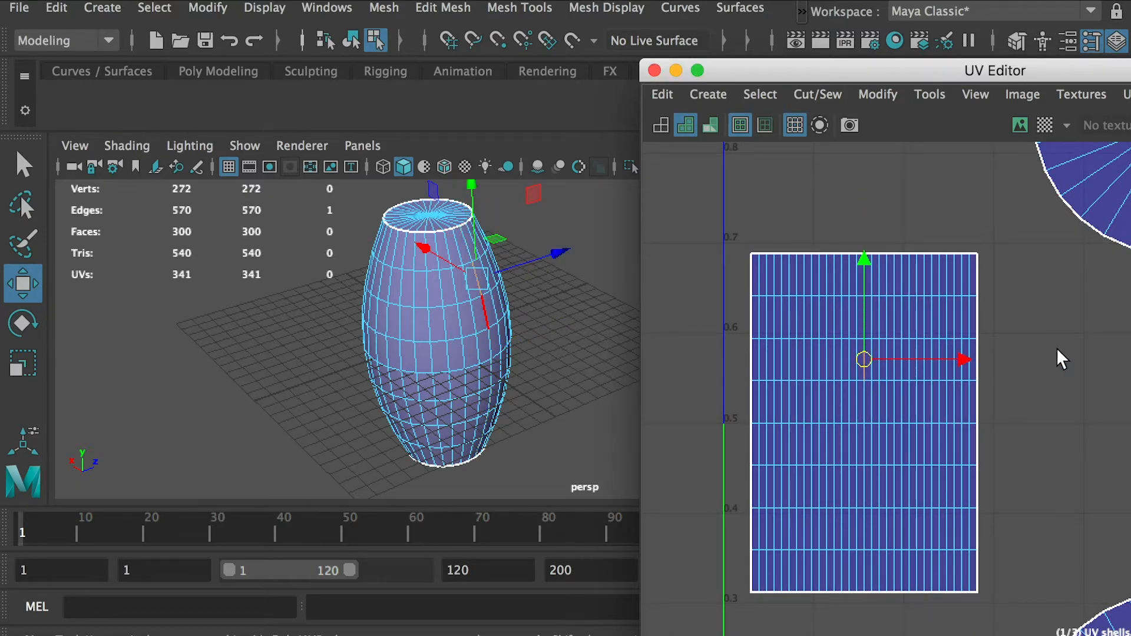
click(1055, 348)
double_click(861, 267)
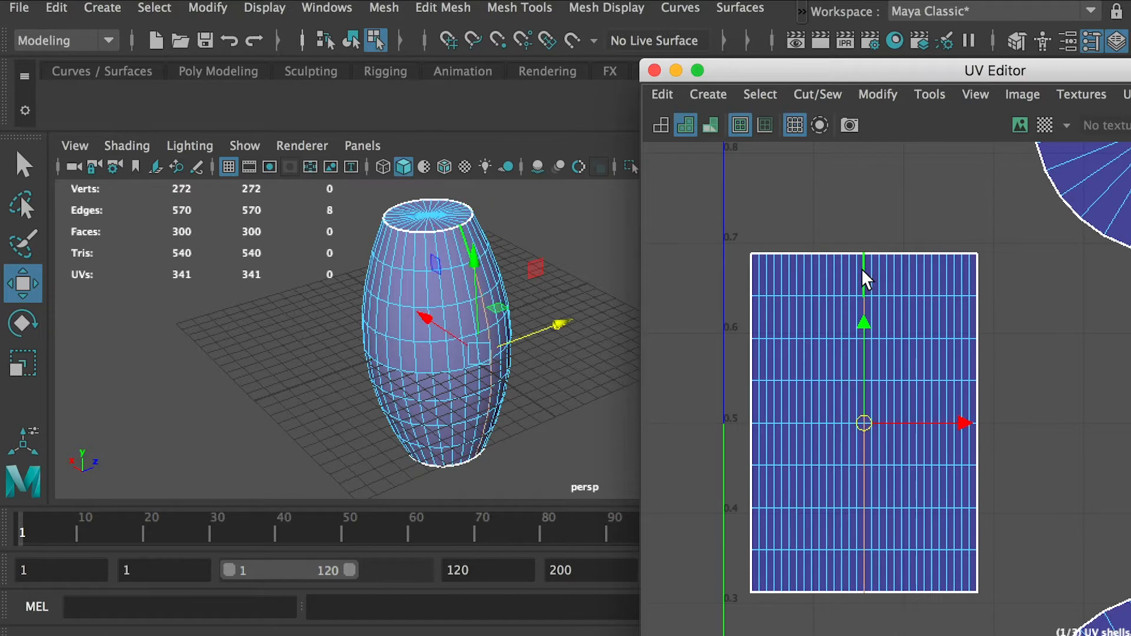
Select the full vertical edge loop opposite the seam on the barrel and cut the UVs along it.
click(524, 212)
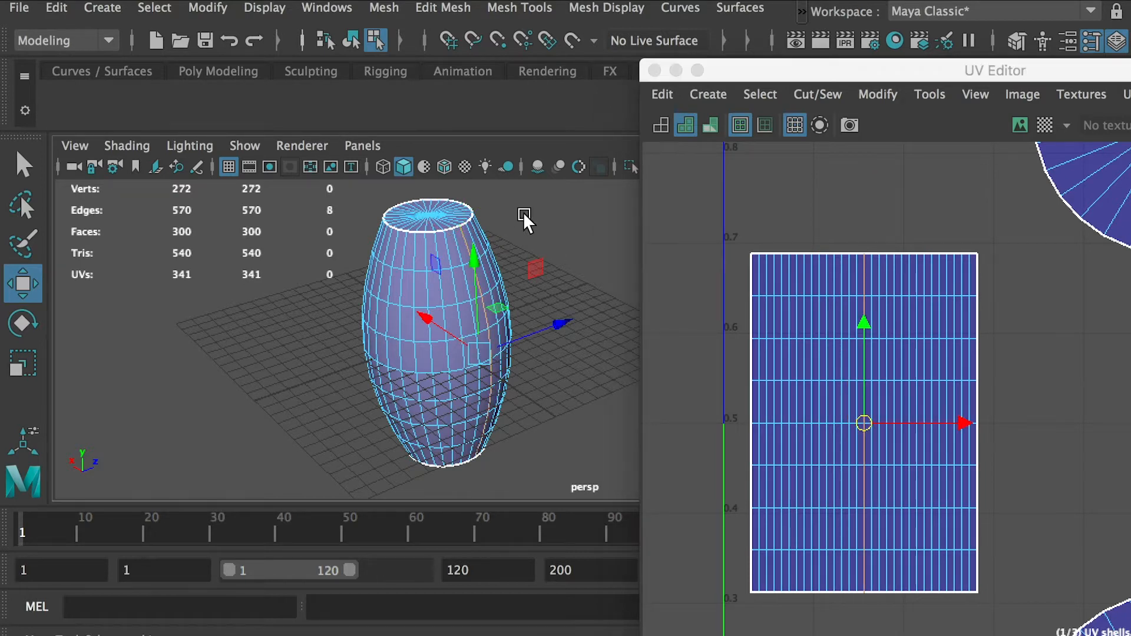
click(462, 241)
alt+drag(495, 221, 440, 344)
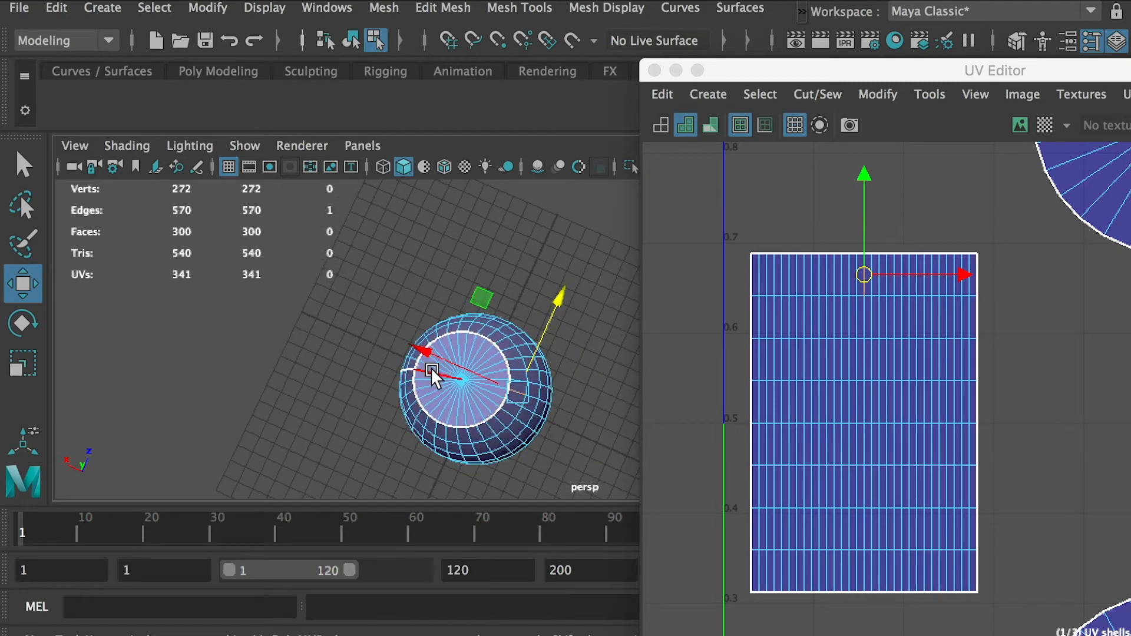
alt+drag(532, 392, 510, 290)
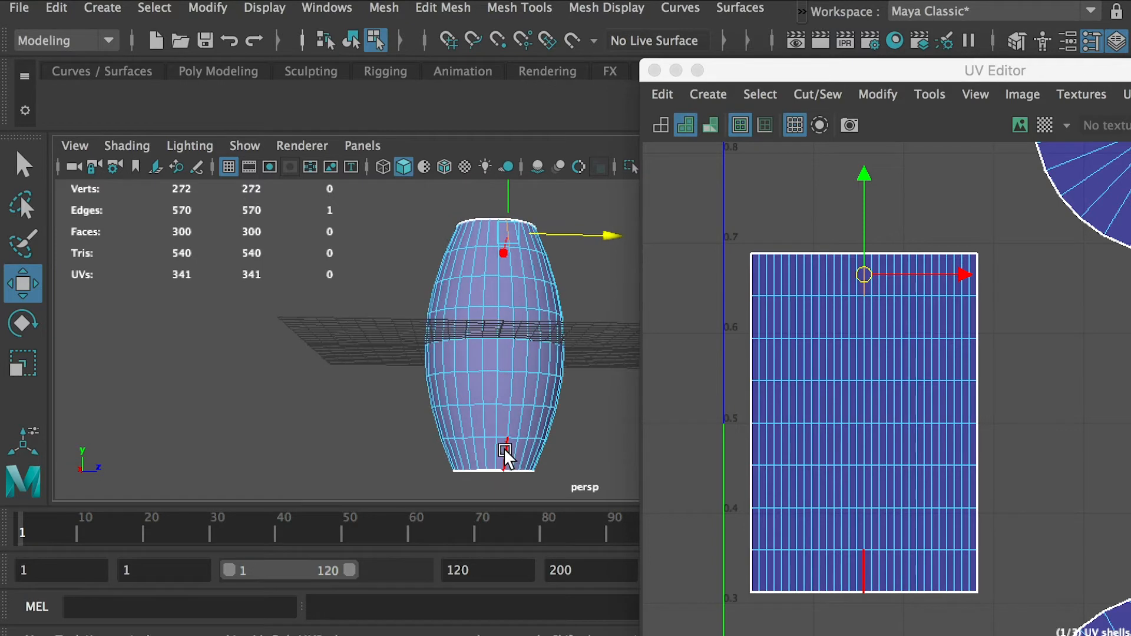
shift+double_click(504, 447)
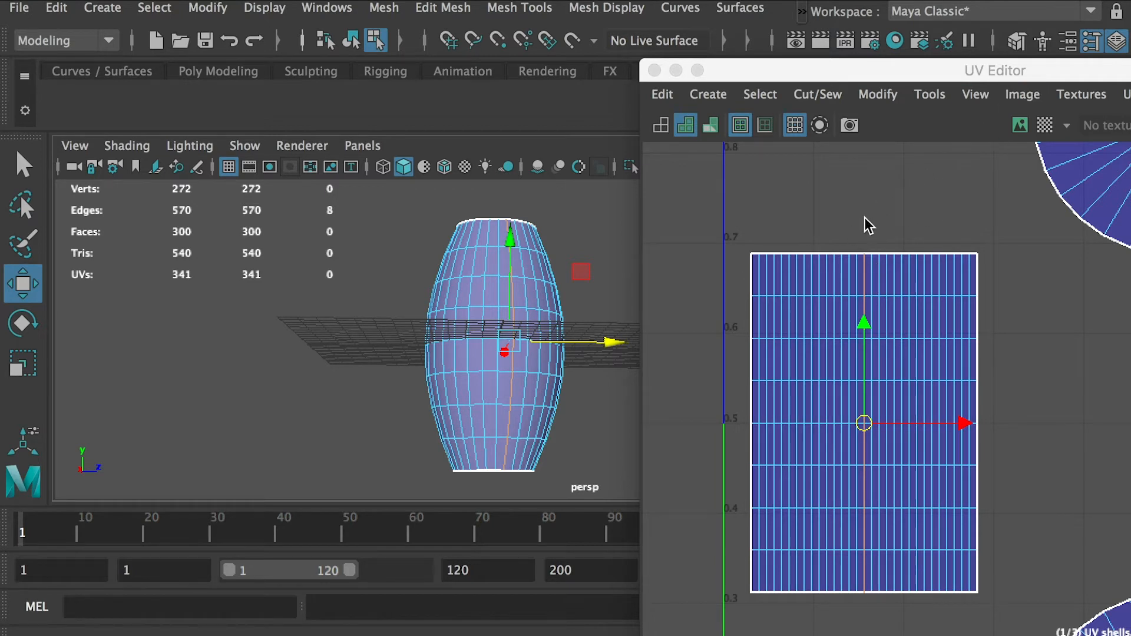
shift+right_drag(848, 216, 778, 248)
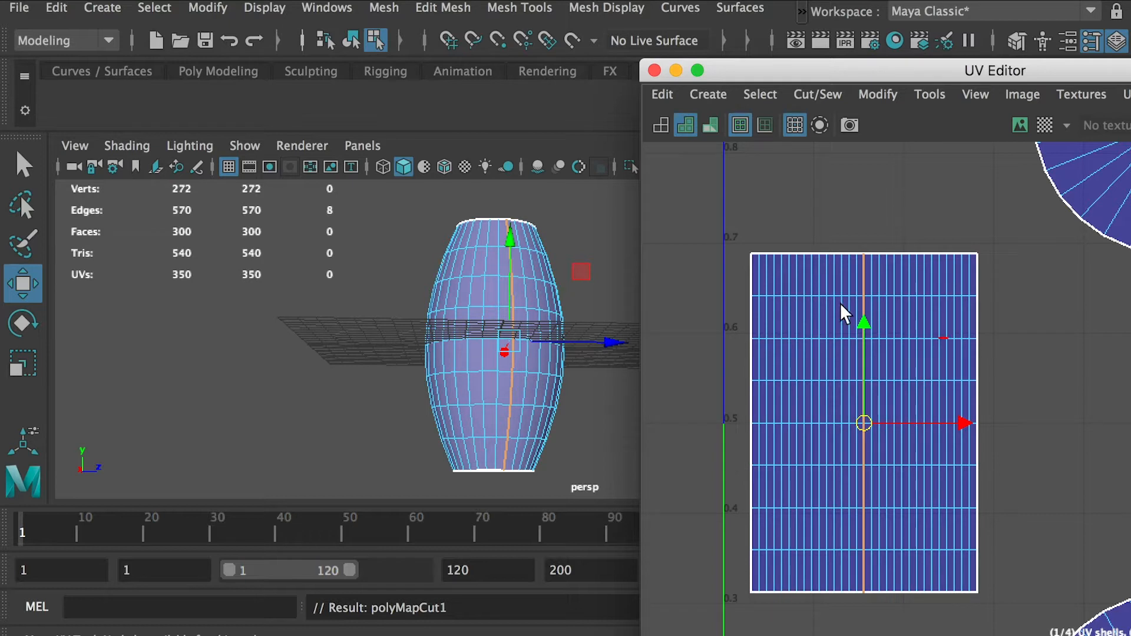
Select the half of the split side shell nearer the caps and move it along U away from the other half.
right_click(923, 286)
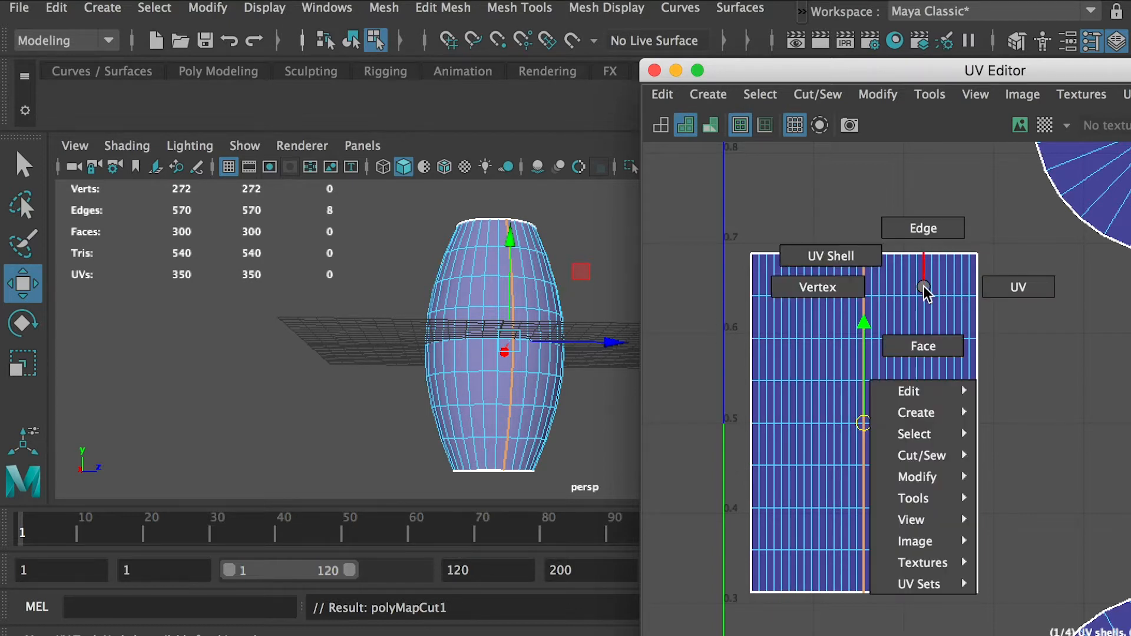
right_drag(929, 285, 1016, 286)
double_click(923, 295)
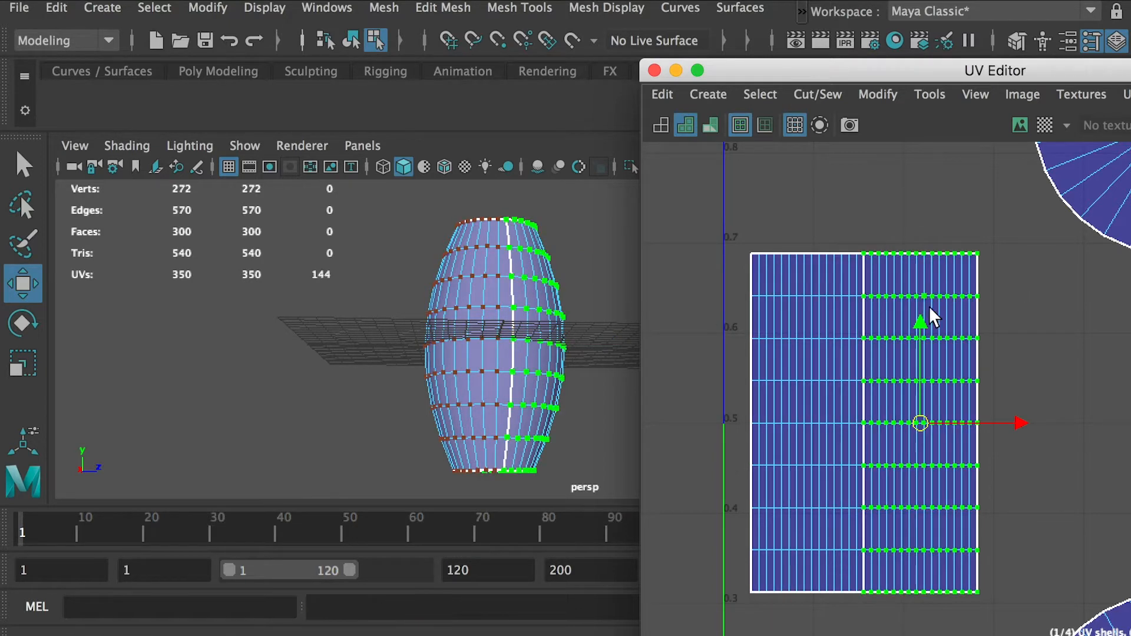
drag(1017, 421, 1064, 422)
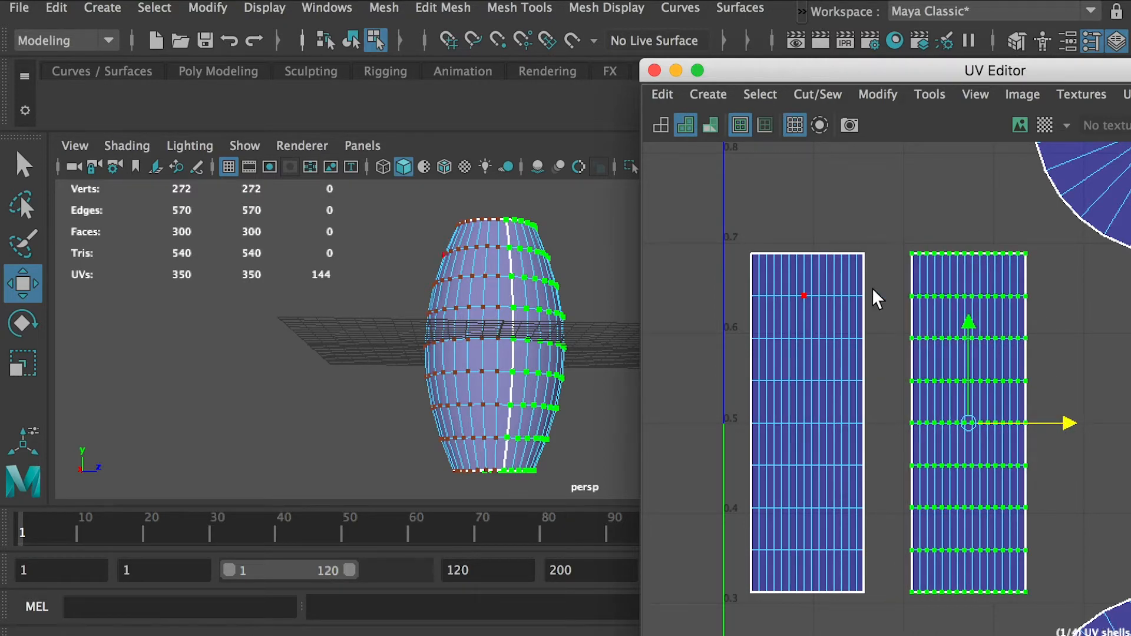
scroll(1051, 359, down, 3)
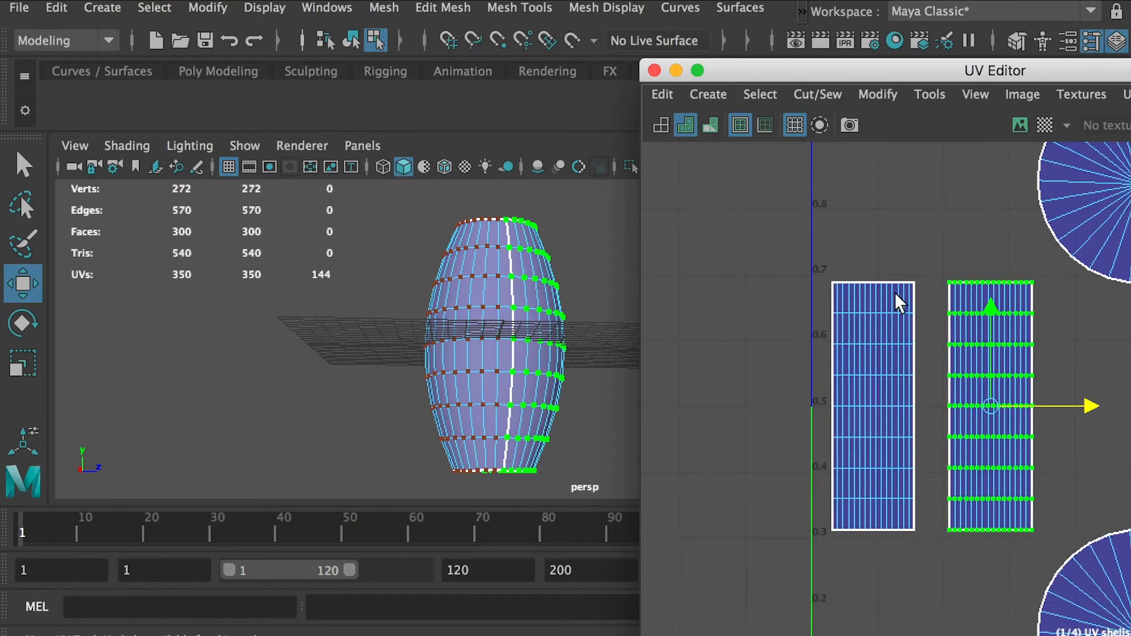
alt+middle_drag(893, 293, 812, 263)
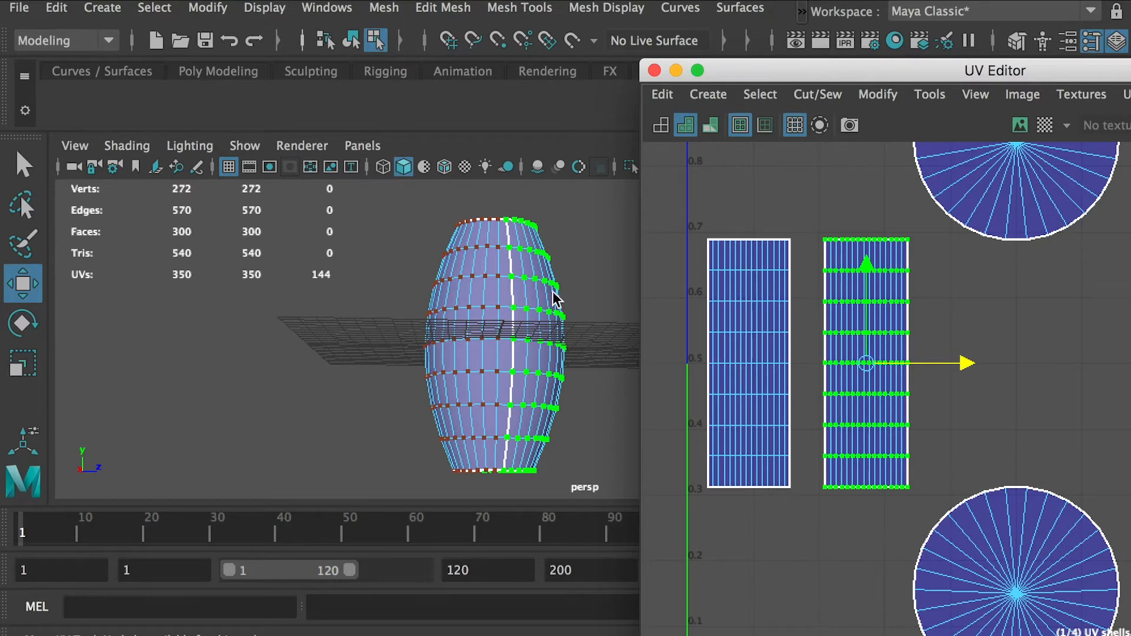
Return to object mode, select the whole barrel and freeze its transformations.
alt+drag(560, 249, 493, 224)
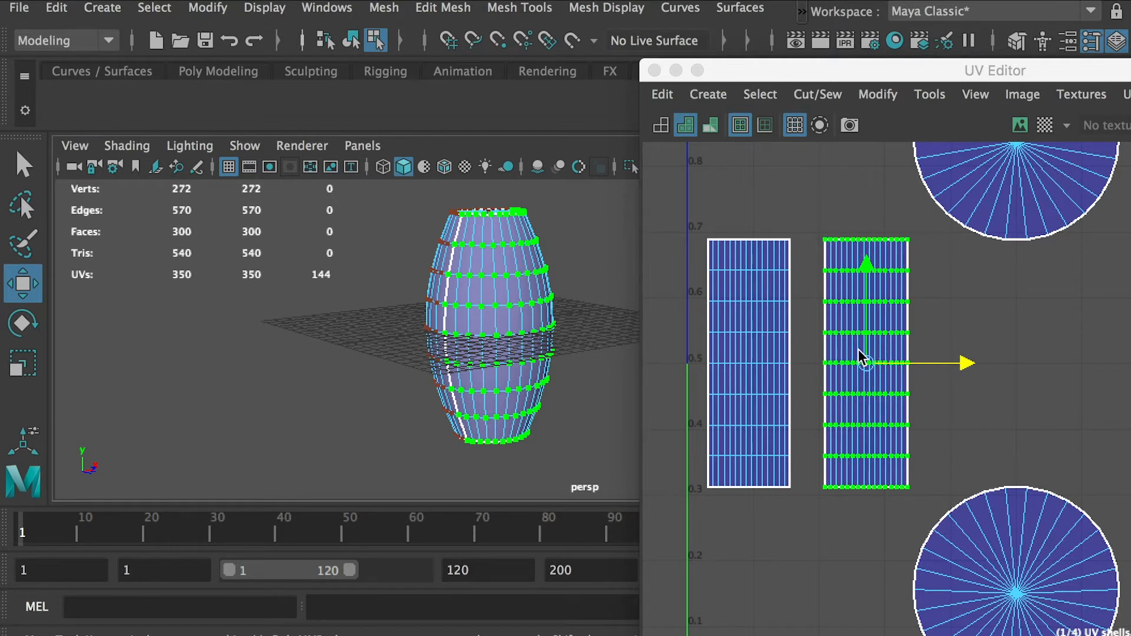
right_drag(478, 242, 559, 212)
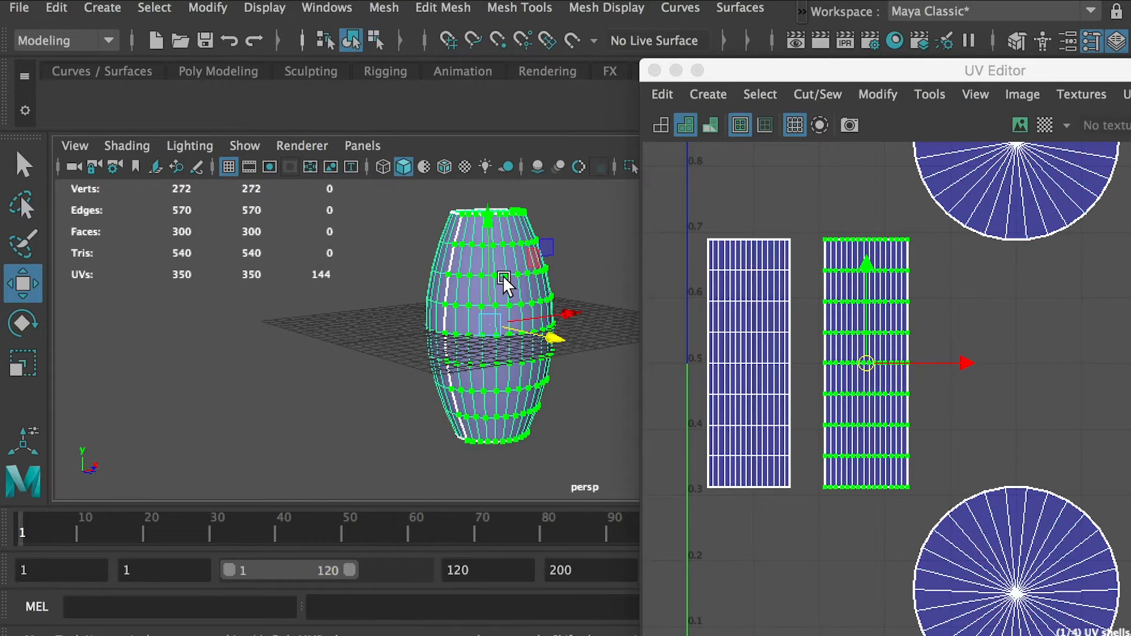
right_drag(441, 267, 487, 235)
click(341, 288)
click(433, 291)
click(208, 7)
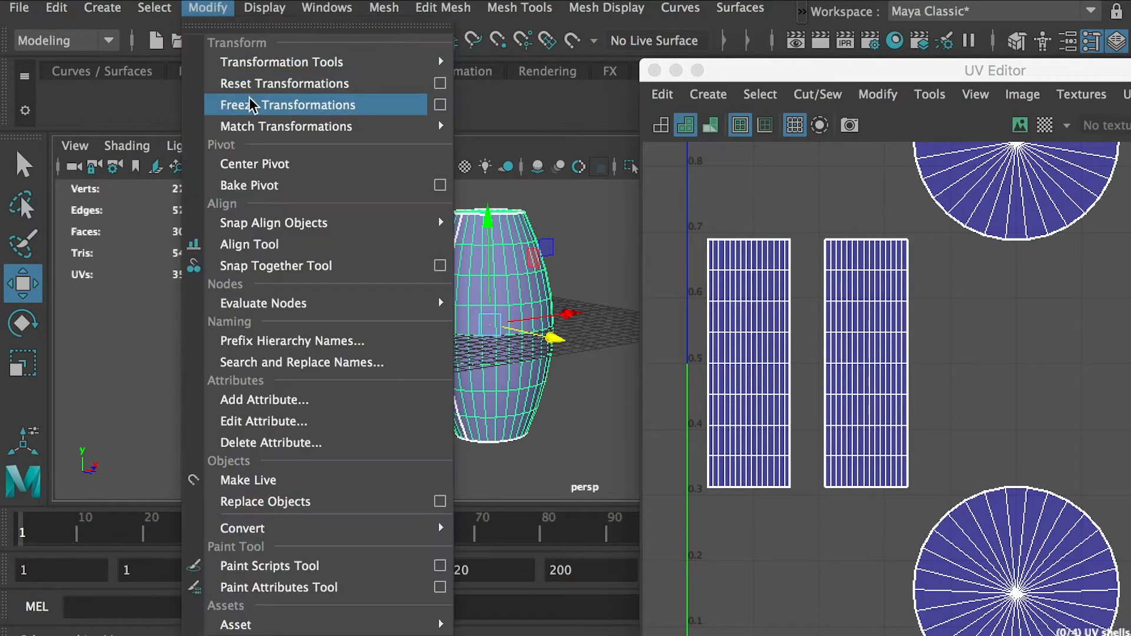
click(295, 104)
Delete the selected barrel's construction history.
click(54, 8)
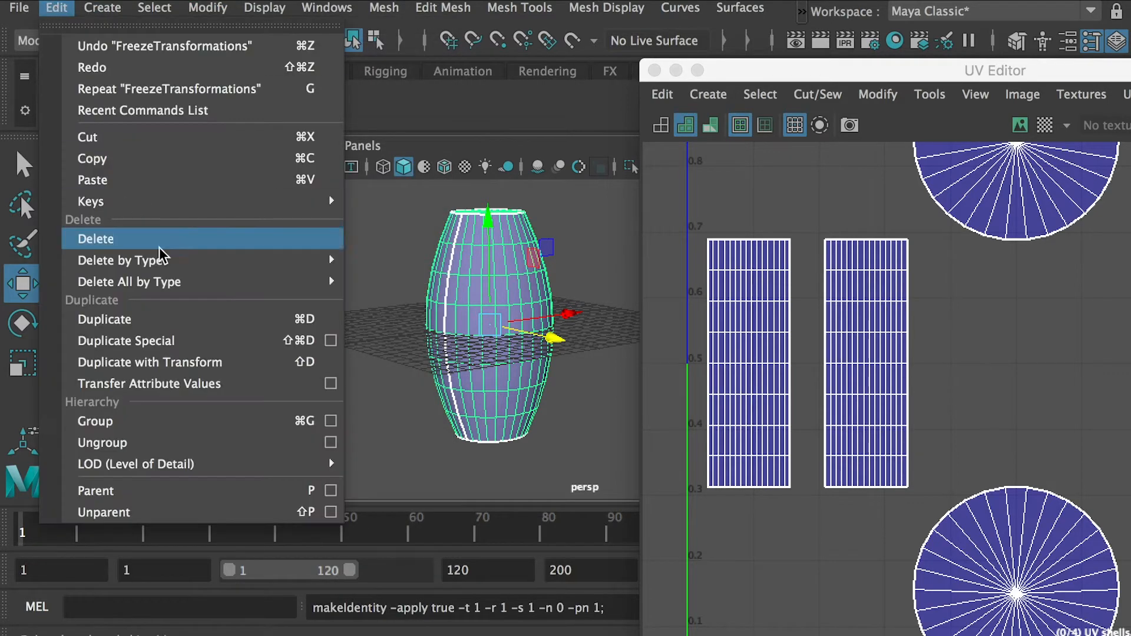
mouse_move(141, 255)
click(410, 276)
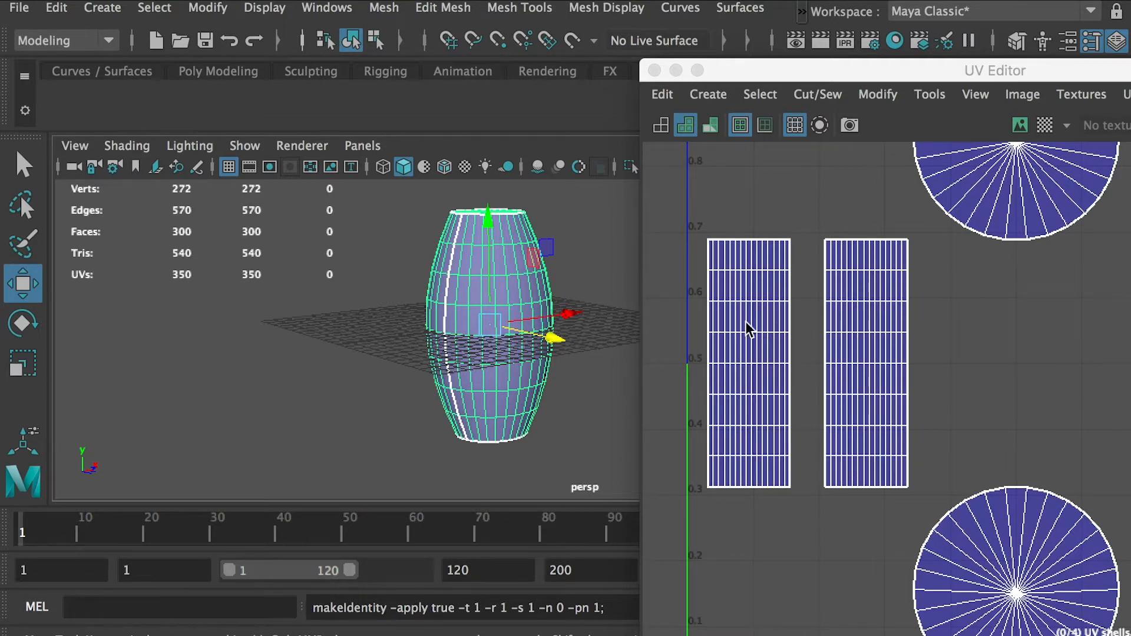
Select the UVs of both barrel side halves and unfold them with the solver weighted fully towards global.
right_drag(834, 300, 938, 305)
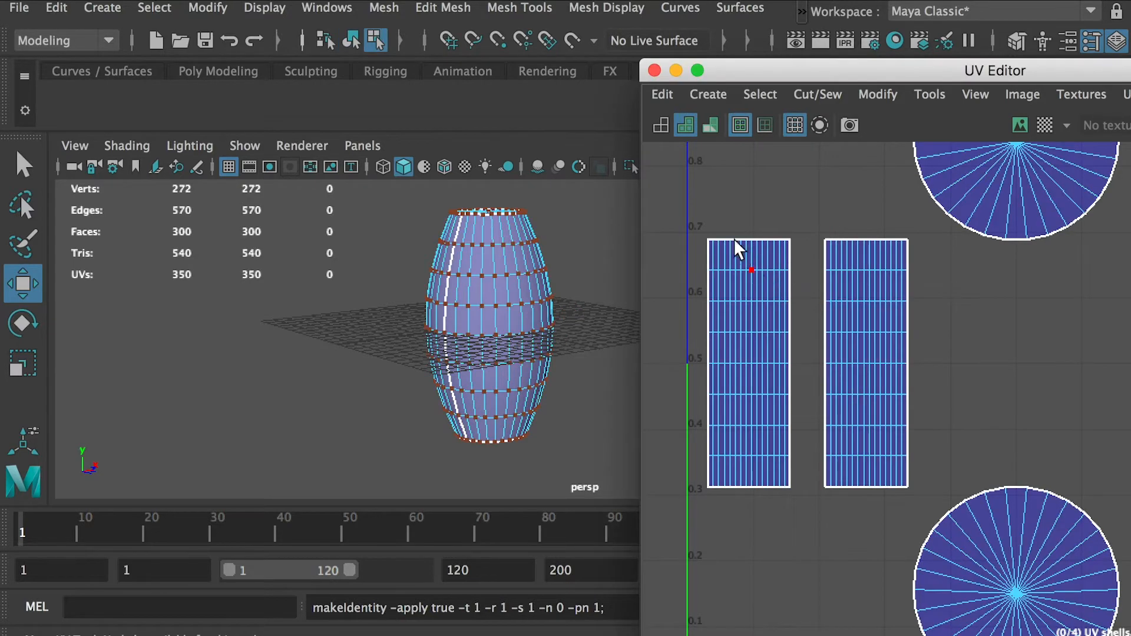
drag(697, 218, 921, 507)
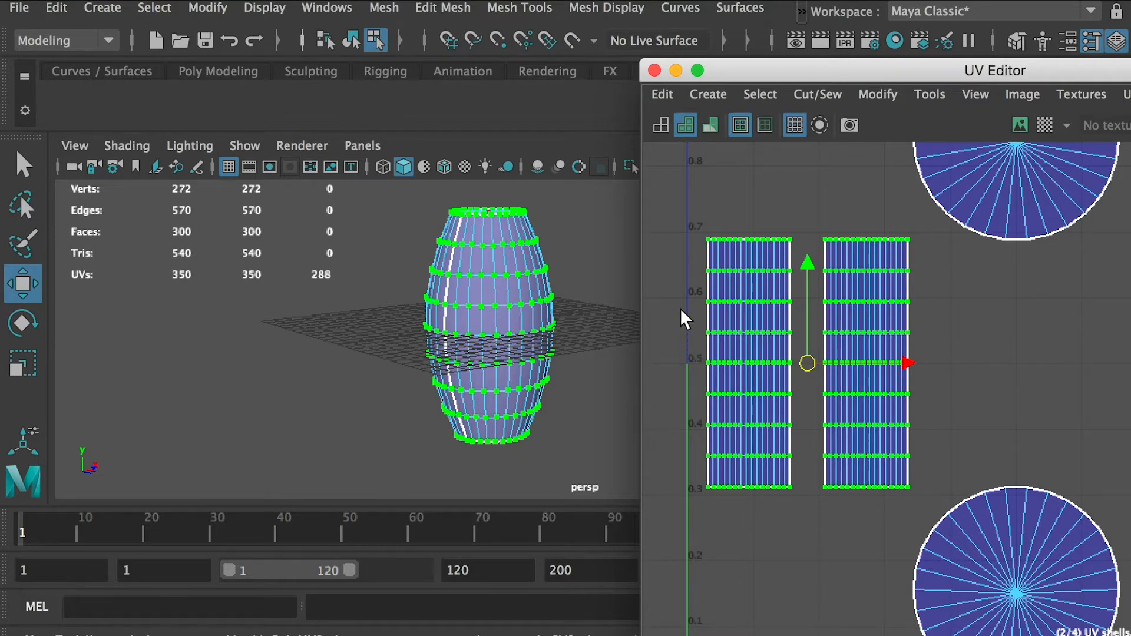
shift+right_drag(676, 302, 513, 307)
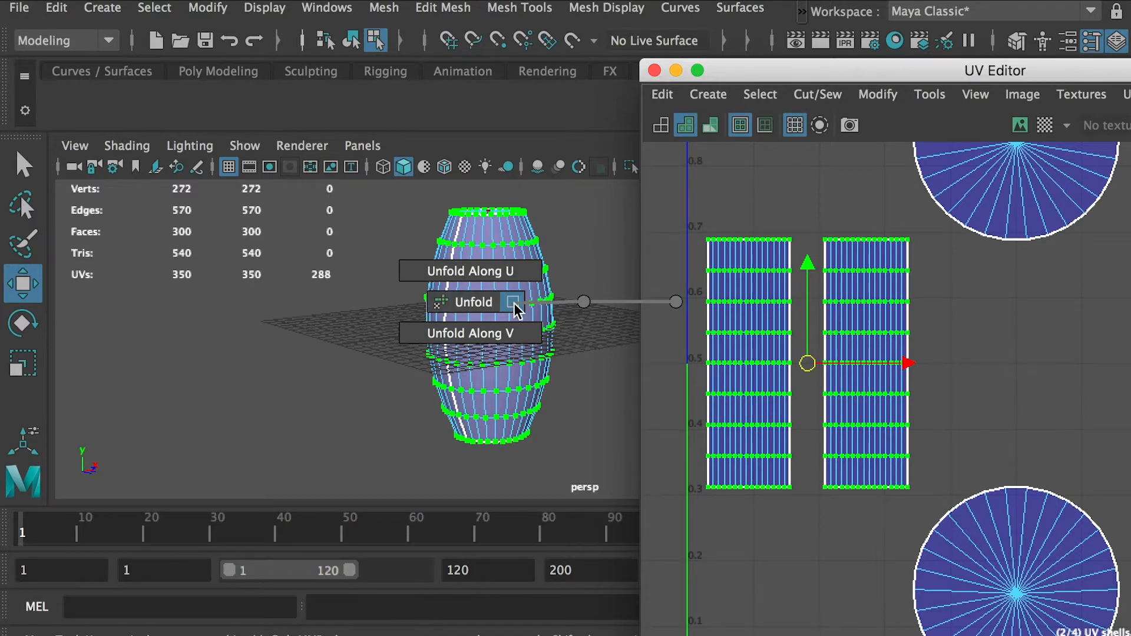
shift+right_drag(514, 302, 513, 303)
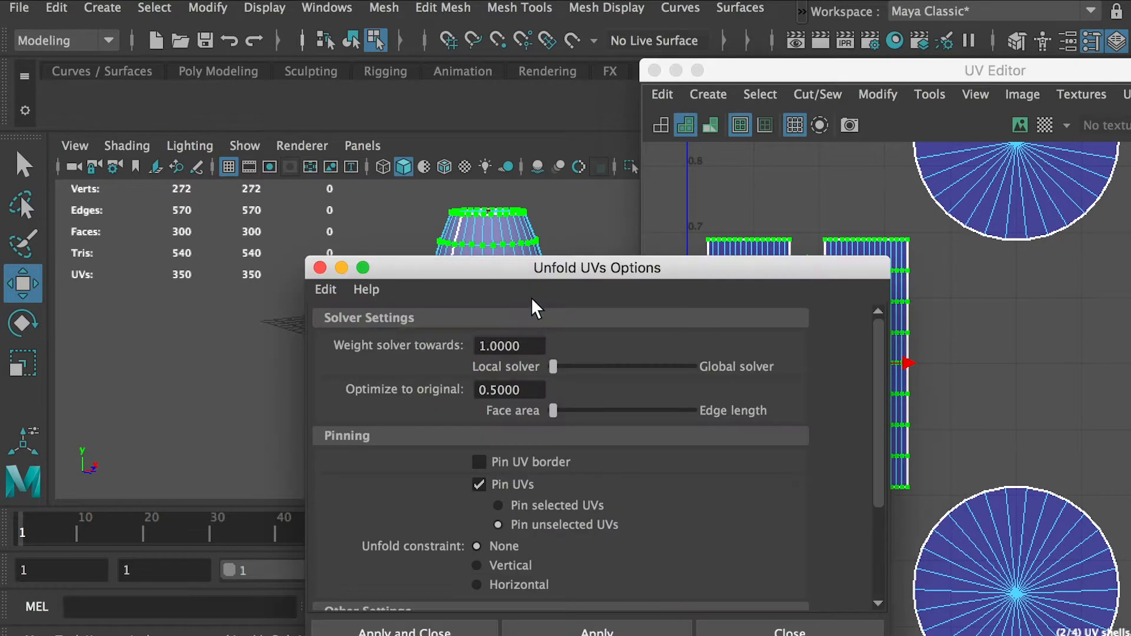
drag(592, 270, 363, 190)
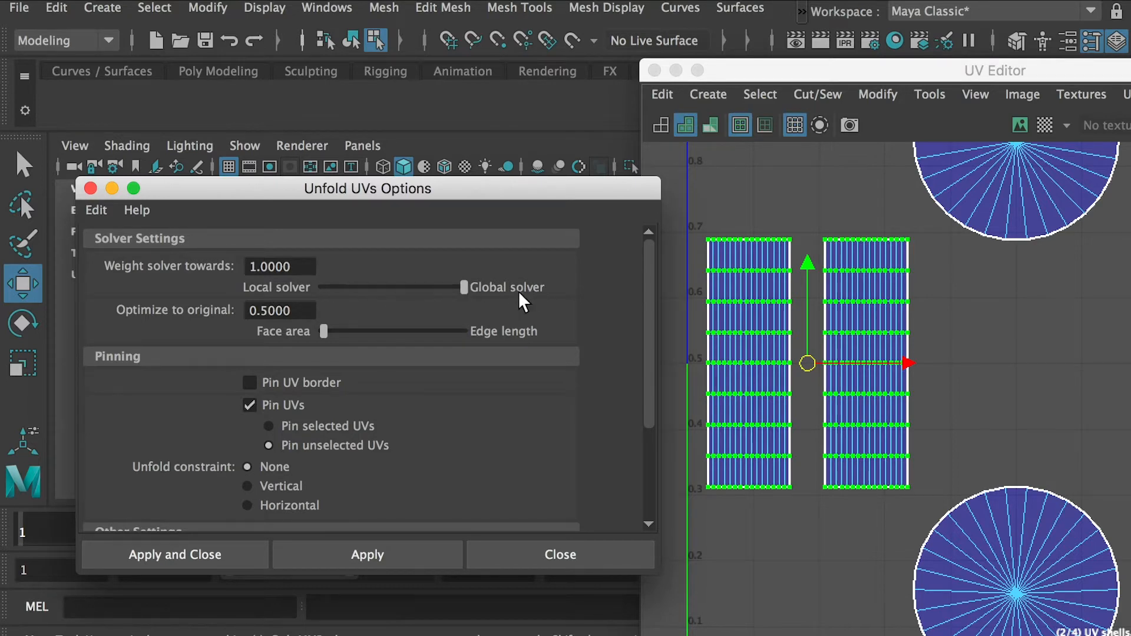
click(380, 557)
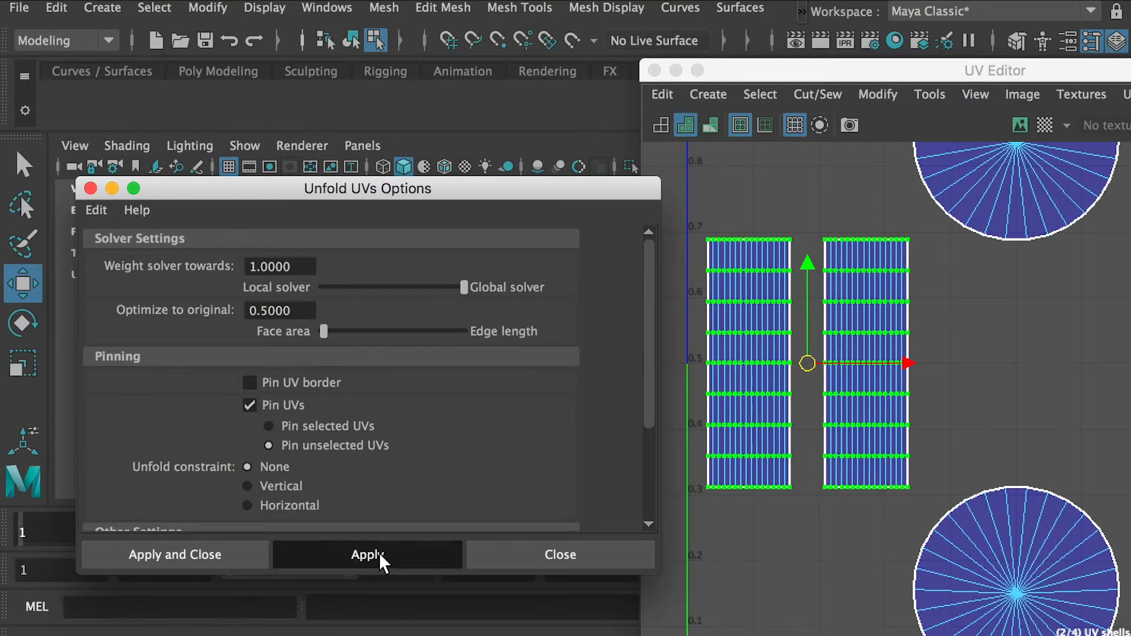
Move the unfolded side half nearer the caps clear of the other half and raise it to about the same height.
drag(459, 198, 387, 449)
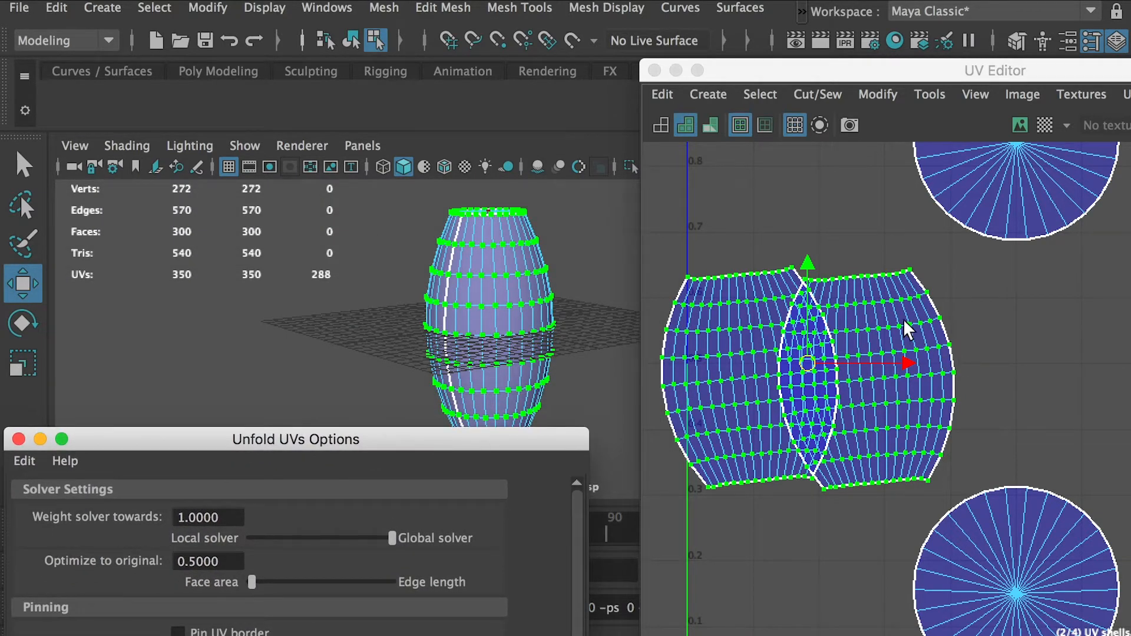
click(910, 333)
drag(960, 378, 1032, 380)
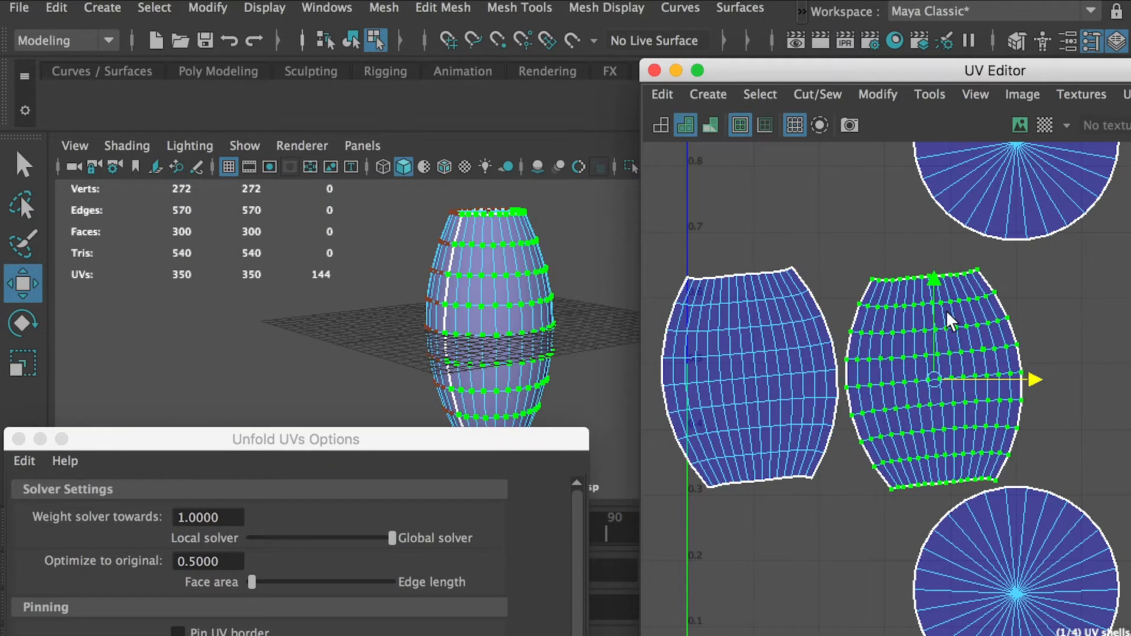
drag(938, 329, 936, 312)
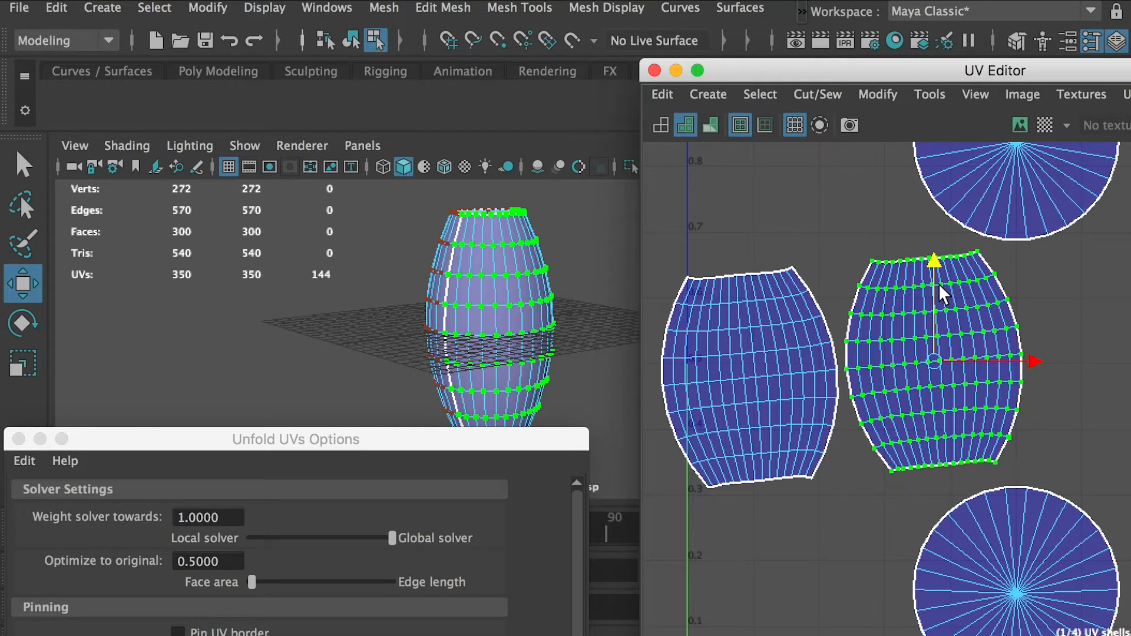
Select both side halves, move them along U away from the caps, and rotate them together until their edge rows run level.
drag(503, 449, 542, 324)
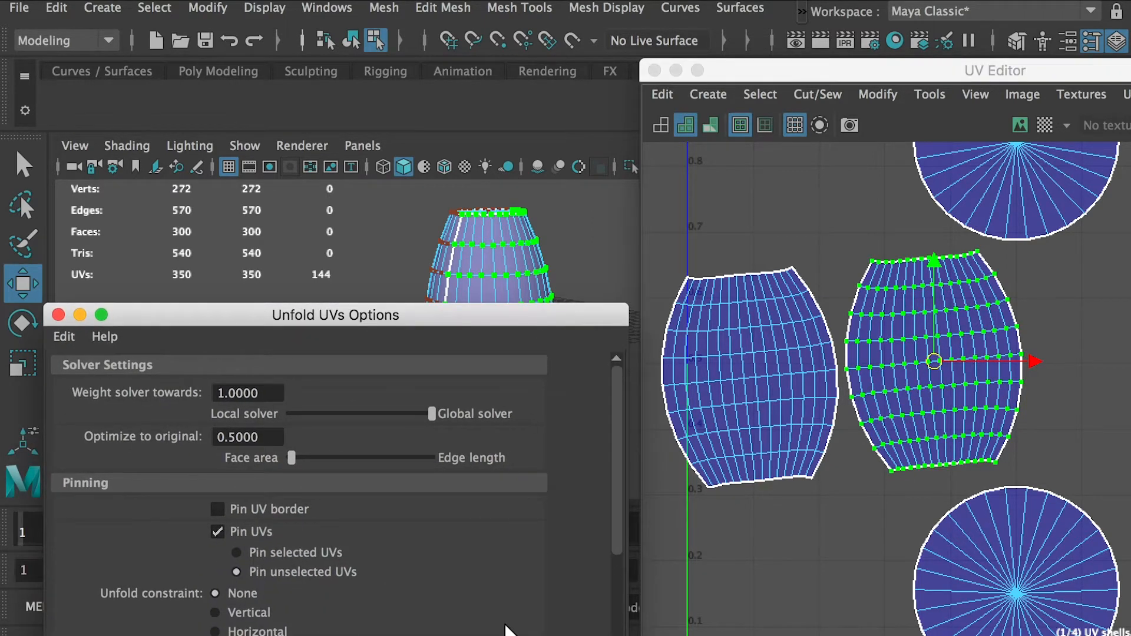
scroll(1002, 427, down, 2)
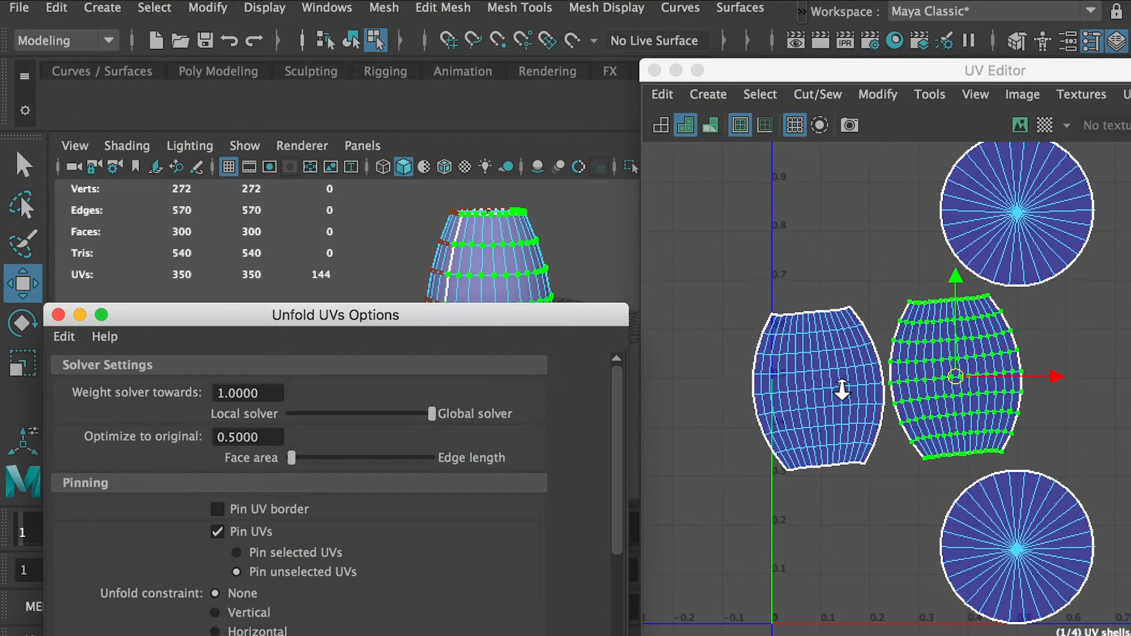
alt+middle_drag(842, 389, 921, 358)
shift+click(914, 351)
drag(1034, 346, 806, 369)
key(e)
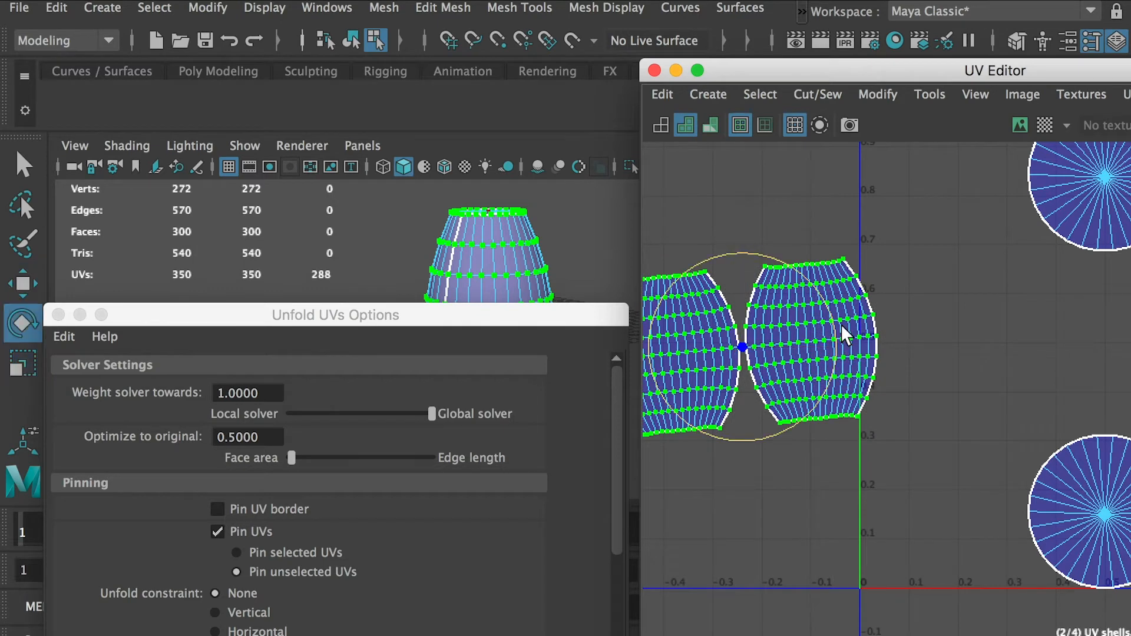
drag(833, 333, 836, 334)
Select the side half nearer the caps and move it along U away from the other half.
click(919, 316)
click(857, 338)
key(w)
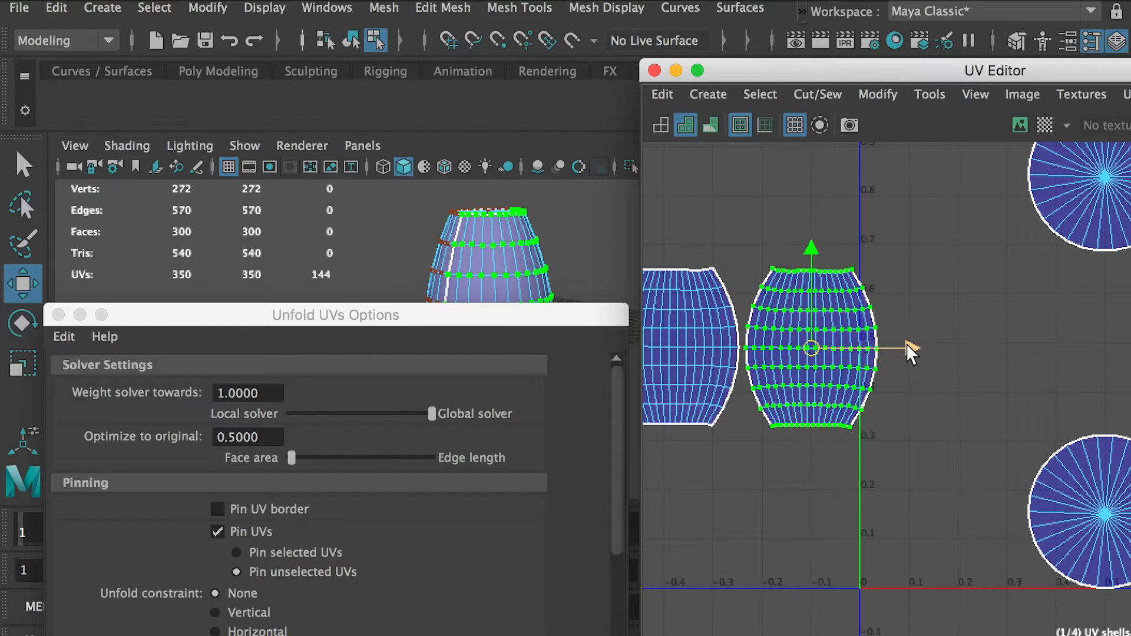
drag(909, 350, 960, 346)
Unfold the side half nearer the caps again, first only its UVs facing the other half, then the whole shell.
drag(771, 230, 863, 455)
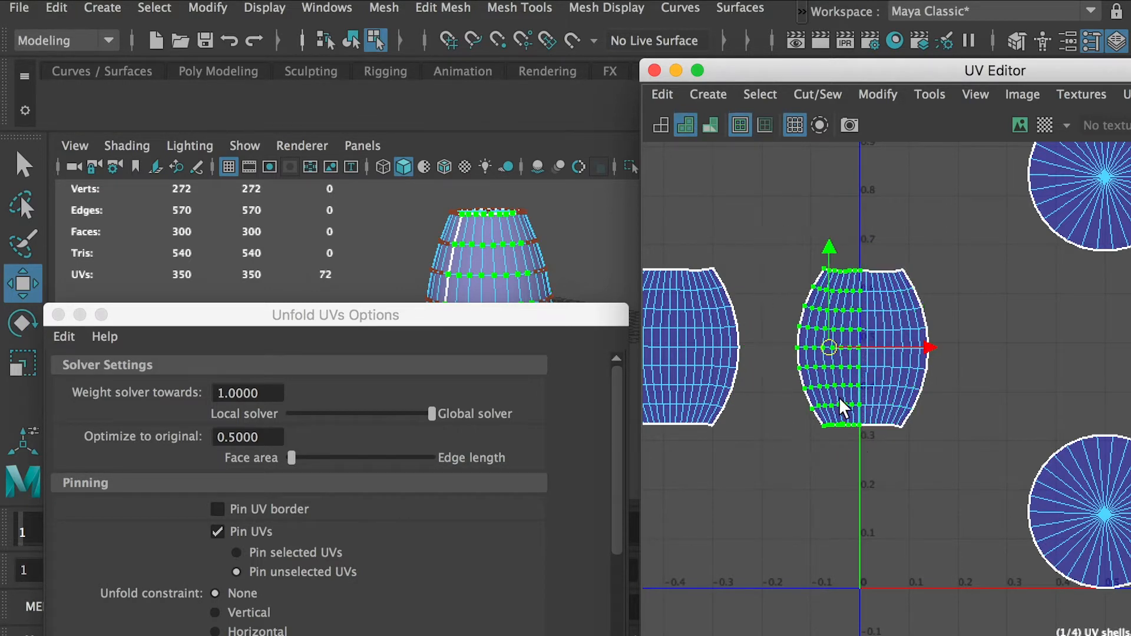
drag(425, 311, 412, 231)
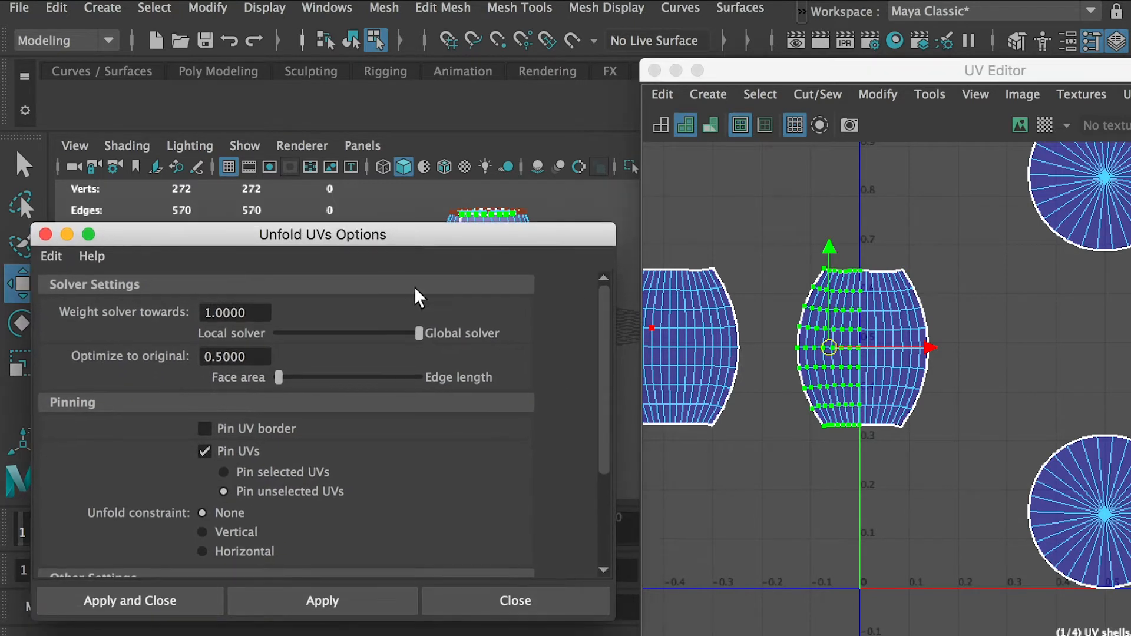
click(334, 602)
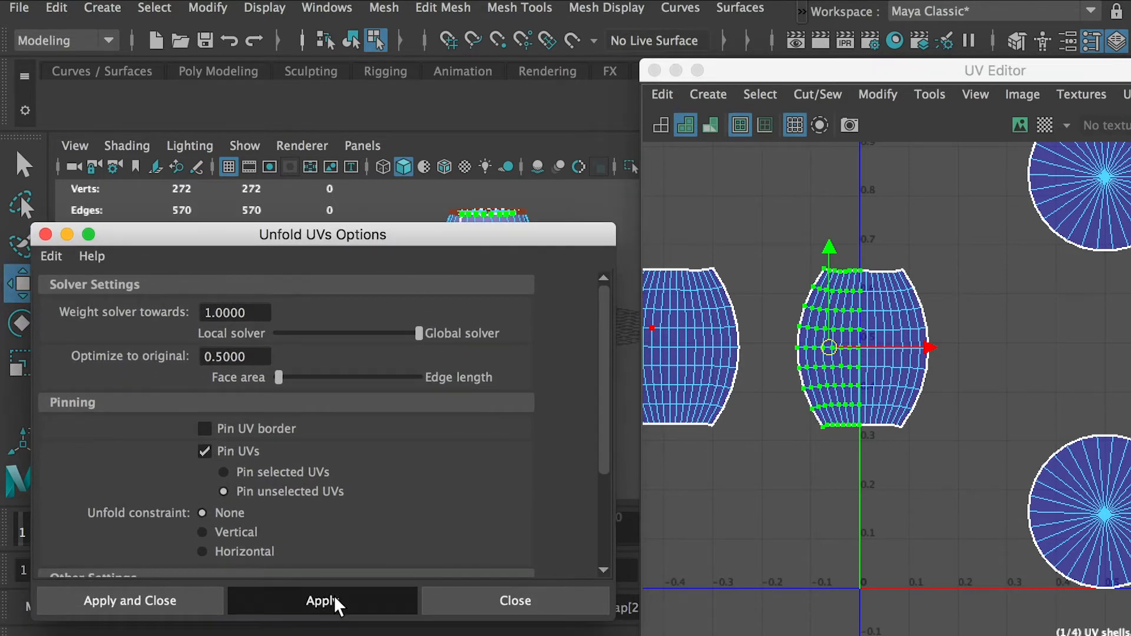
click(804, 439)
drag(786, 231, 960, 490)
click(358, 594)
click(813, 475)
Repeat the unfold on the side half farther from the caps, for the whole shell and for its outer UVs alone.
alt+middle_drag(813, 475, 917, 470)
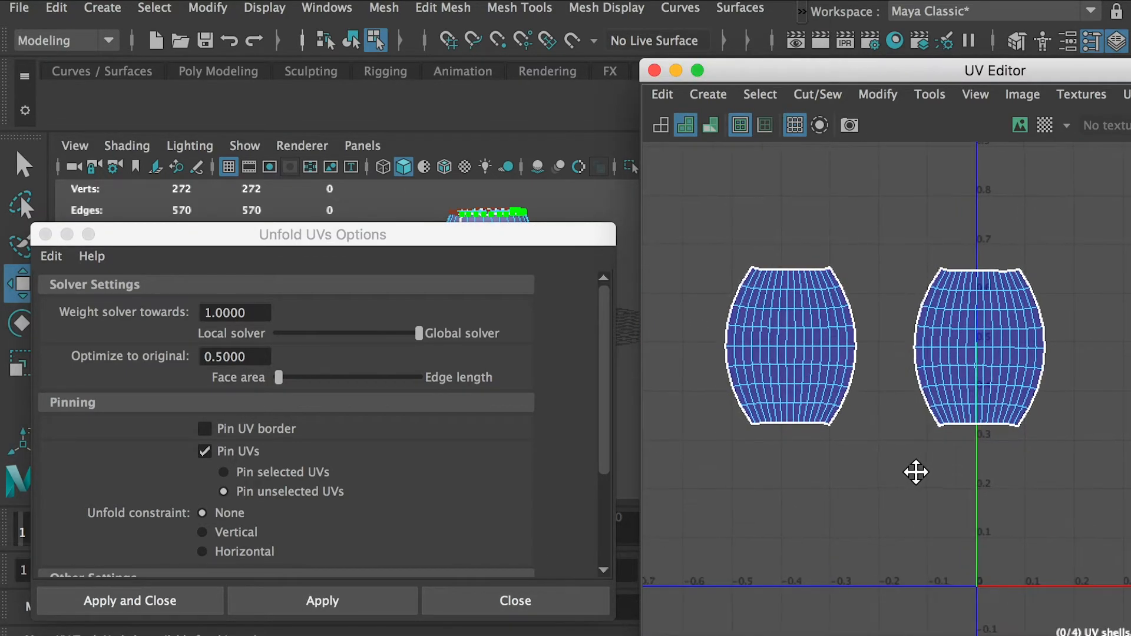
drag(698, 211, 872, 492)
click(360, 600)
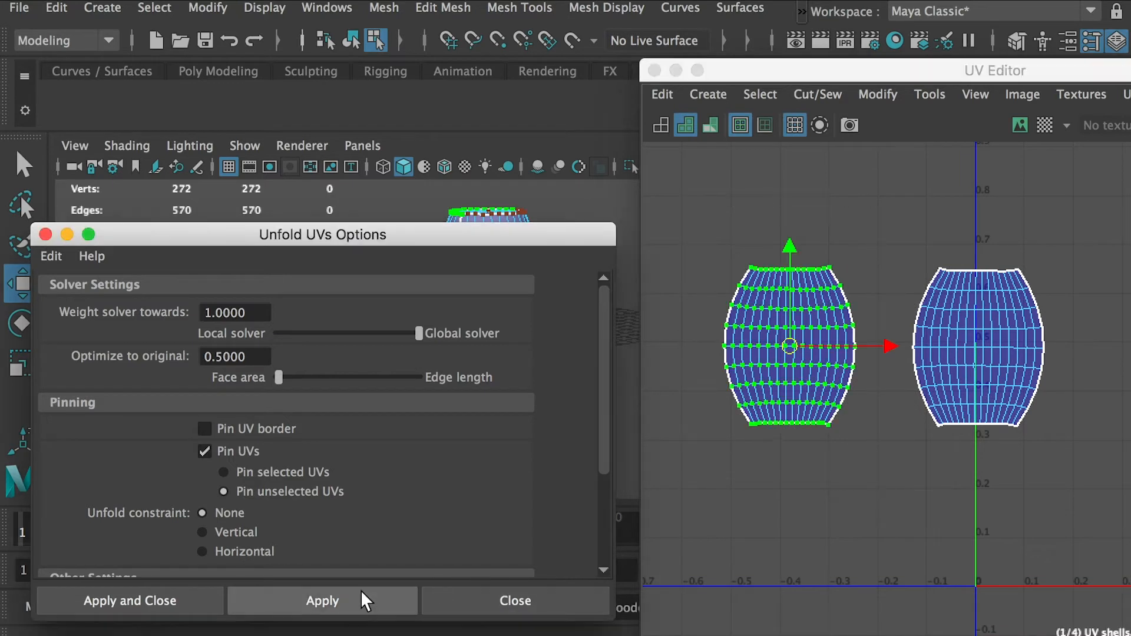
drag(693, 216, 794, 471)
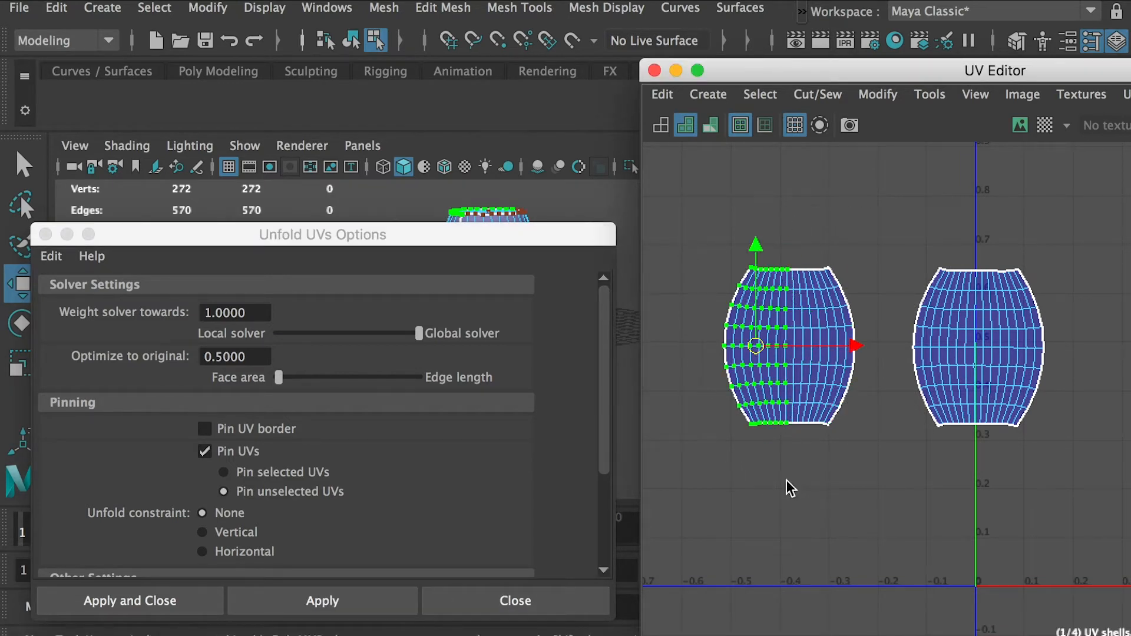
click(375, 598)
click(377, 598)
click(720, 401)
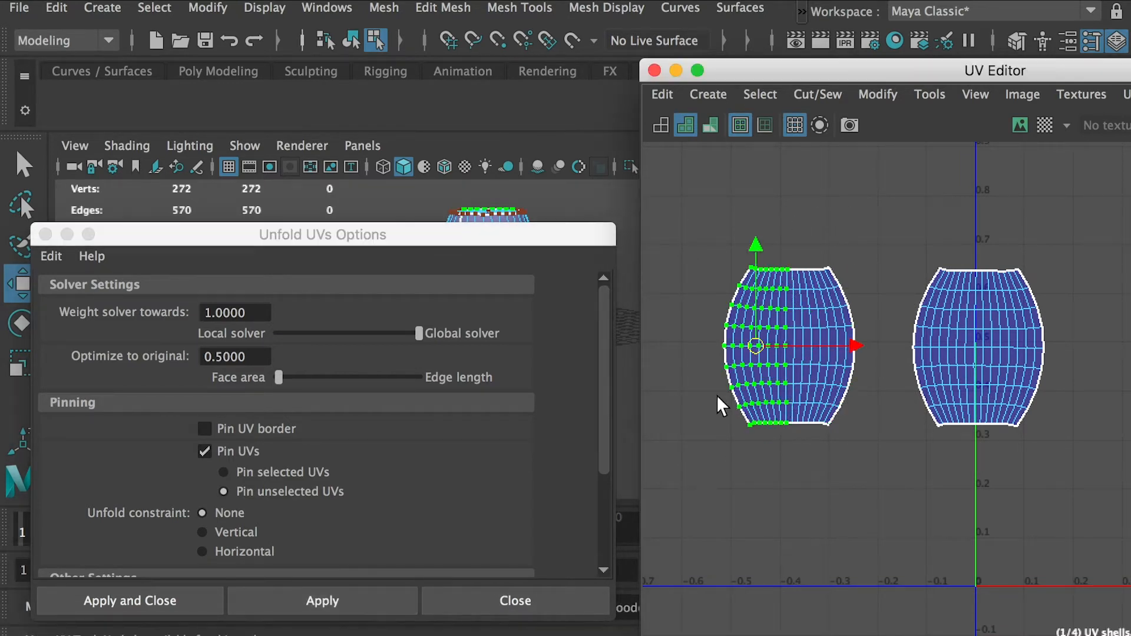
drag(681, 237, 873, 495)
click(340, 599)
click(339, 597)
Select the side half farther from the caps and move it along U close beside the other half.
drag(369, 235, 399, 530)
click(789, 319)
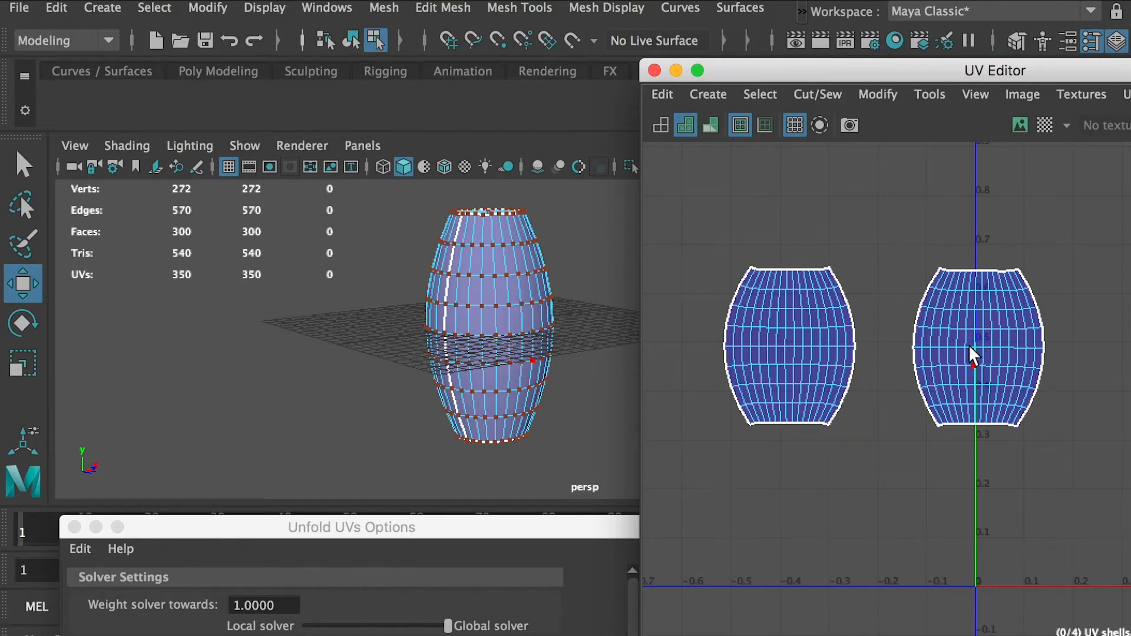
click(825, 340)
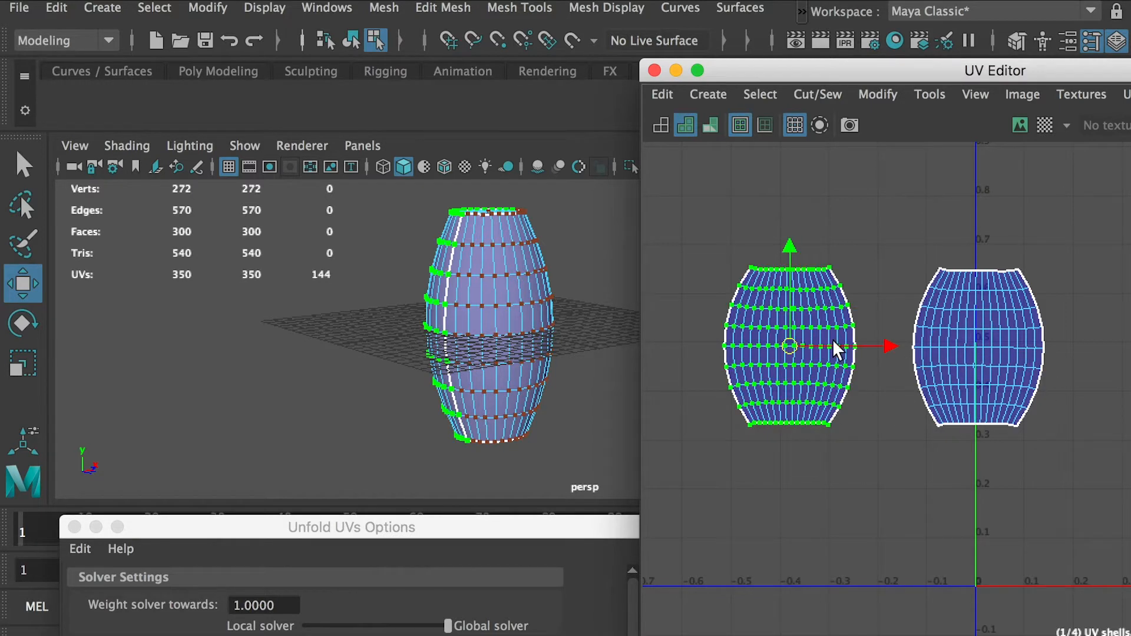
drag(890, 352, 941, 350)
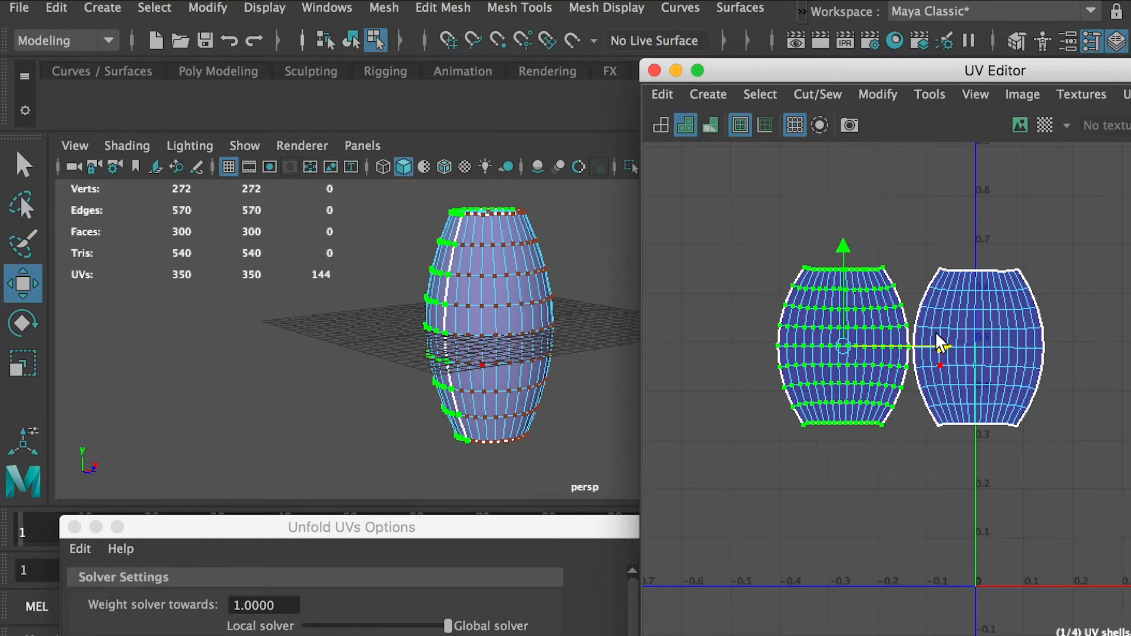
Bring the upper cap down just above the lower cap, then move both caps together beside the barrel side halves.
alt+middle_drag(1049, 314, 934, 371)
alt+drag(557, 309, 731, 361)
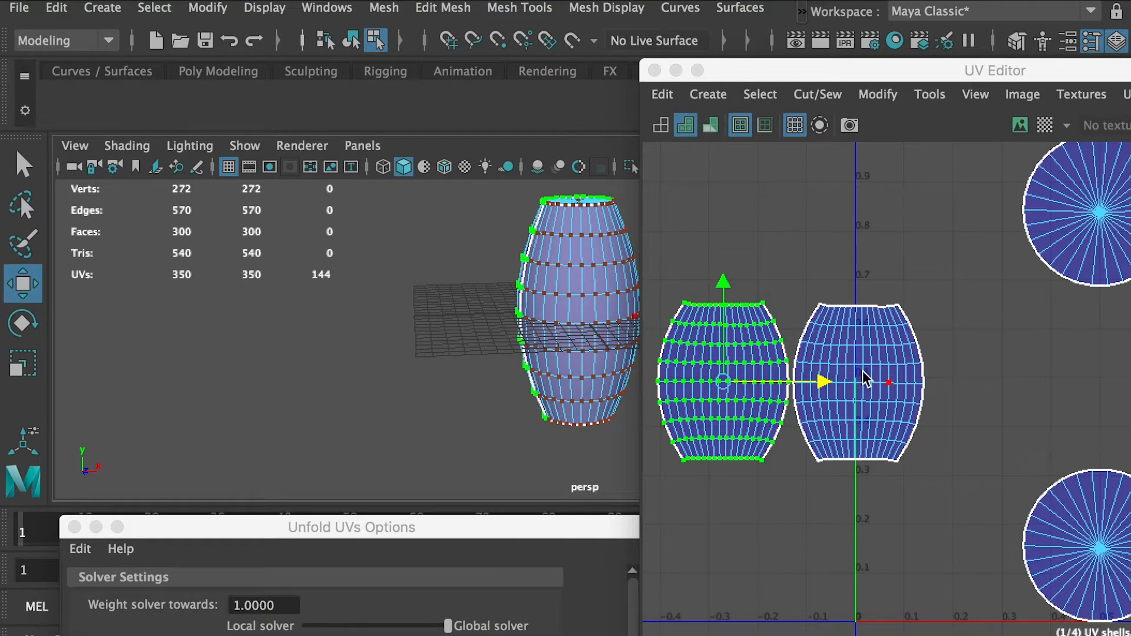
click(1099, 211)
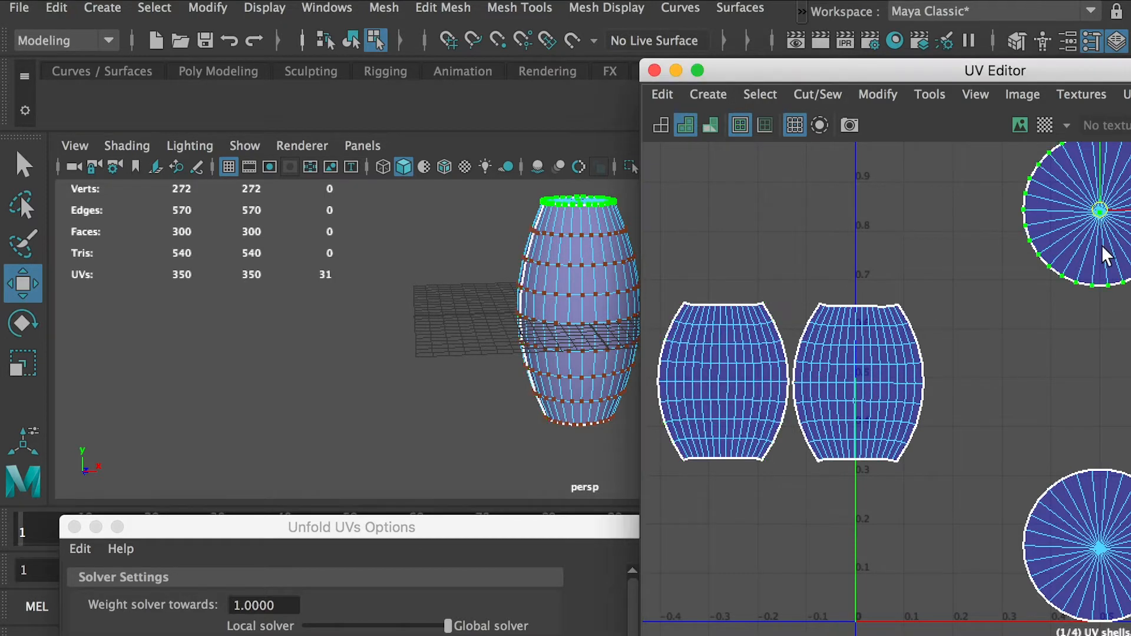
drag(1102, 210, 1112, 371)
shift+click(1105, 506)
drag(1101, 466, 995, 352)
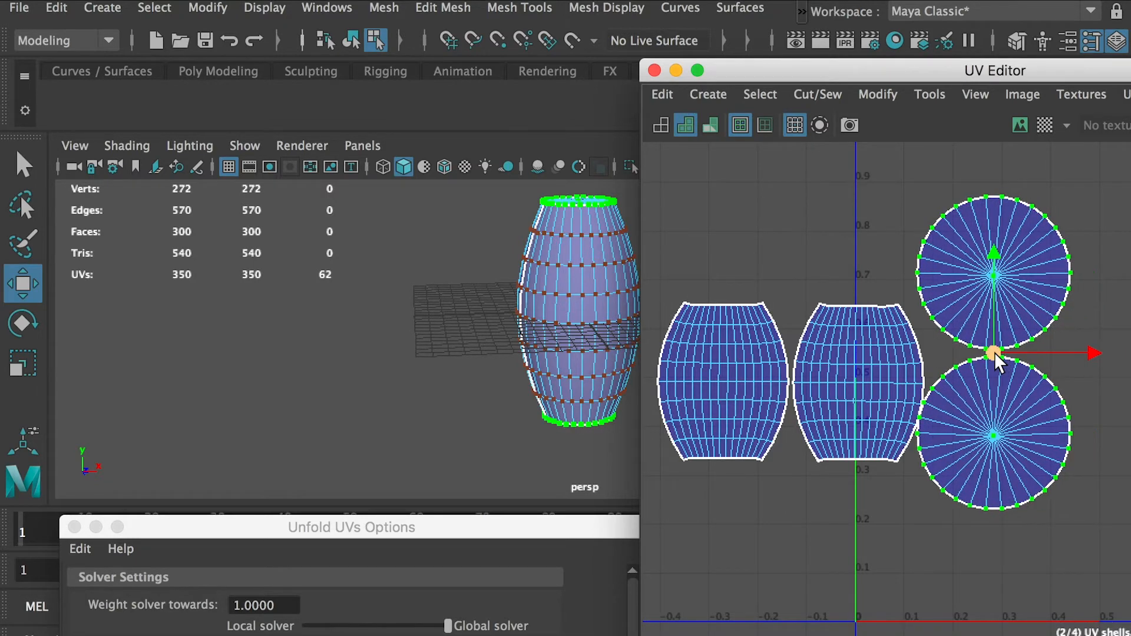
Scale both cap shells down uniformly so their edge segments roughly match those along the end of the side half.
scroll(992, 396, up, 4)
scroll(1030, 417, up, 2)
scroll(811, 313, up, 2)
scroll(1025, 318, up, 3)
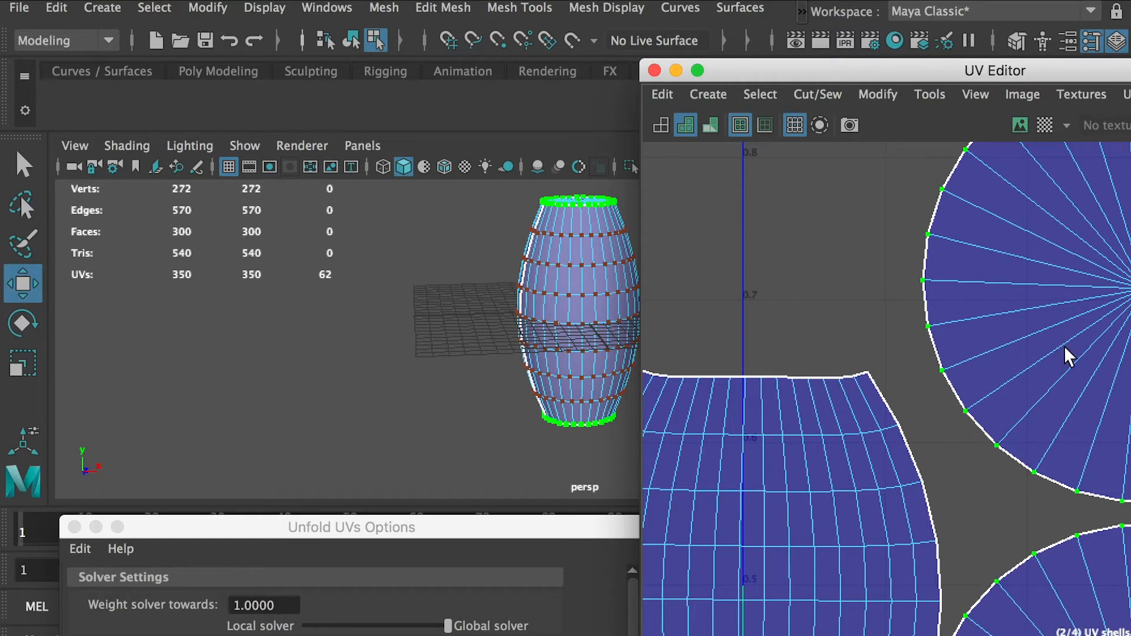
key(r)
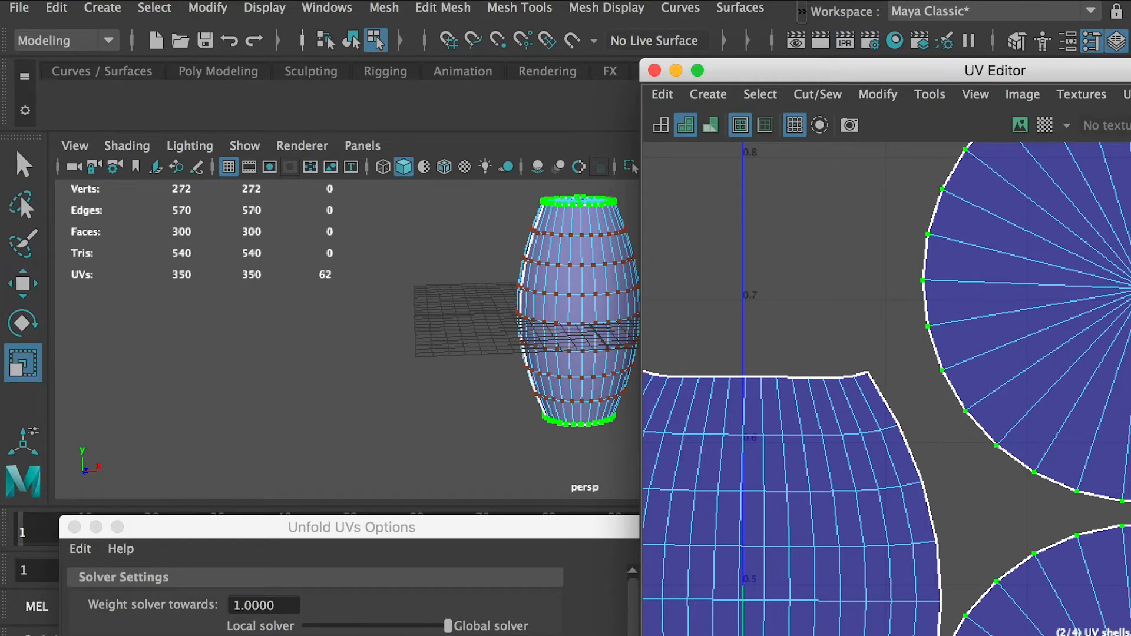
drag(1130, 510, 1111, 507)
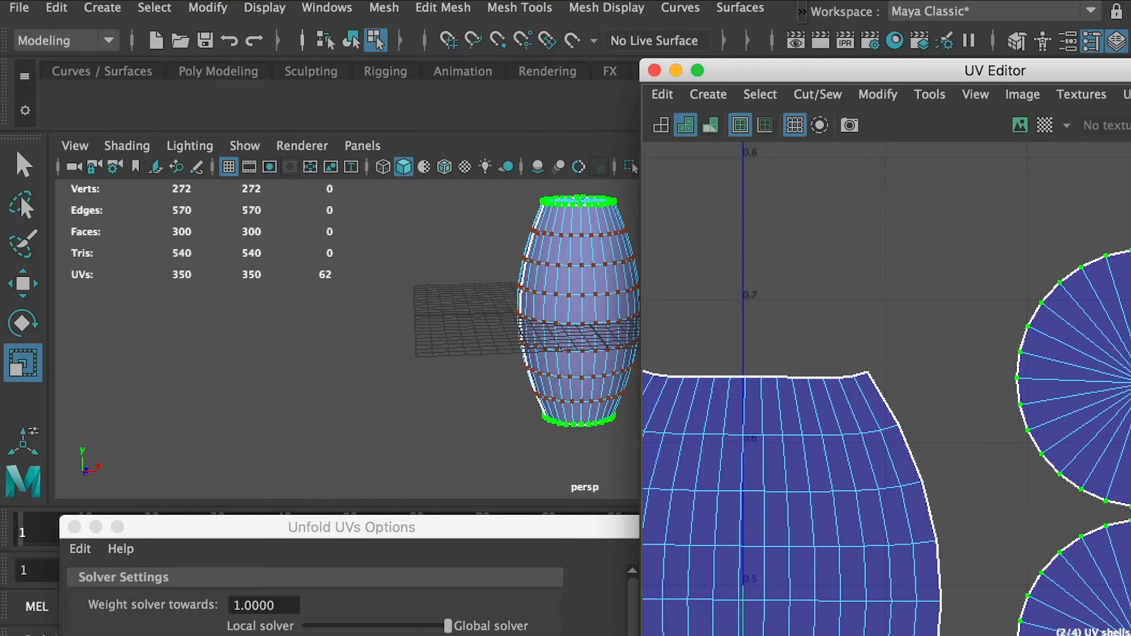
alt+middle_drag(1117, 473, 1022, 432)
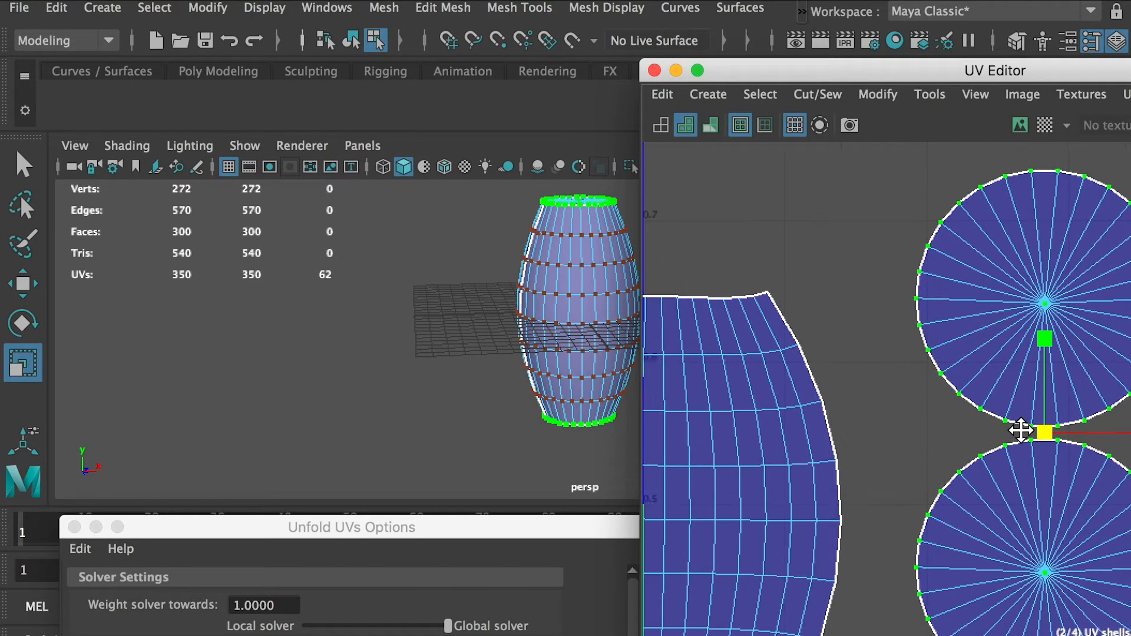
drag(1041, 432, 751, 244)
Compare the caps' segment size with the side half's upper edge, and move both caps beside that half, centred on its height.
key(w)
alt+right_drag(752, 245, 1088, 424)
alt+middle_drag(750, 309, 949, 287)
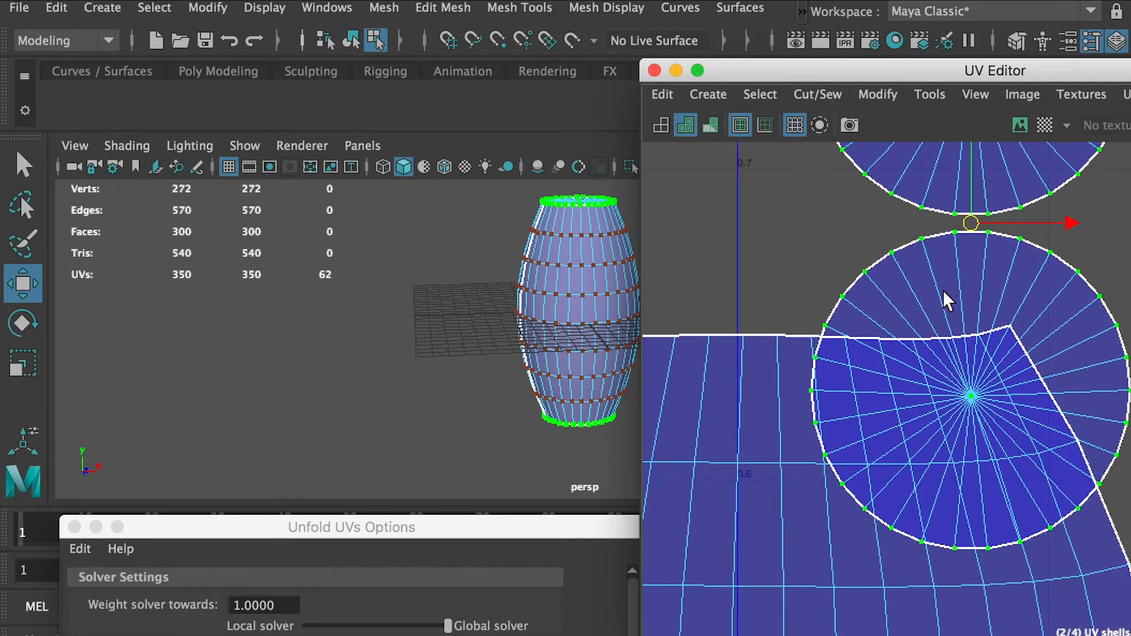
alt+right_drag(948, 286, 1030, 389)
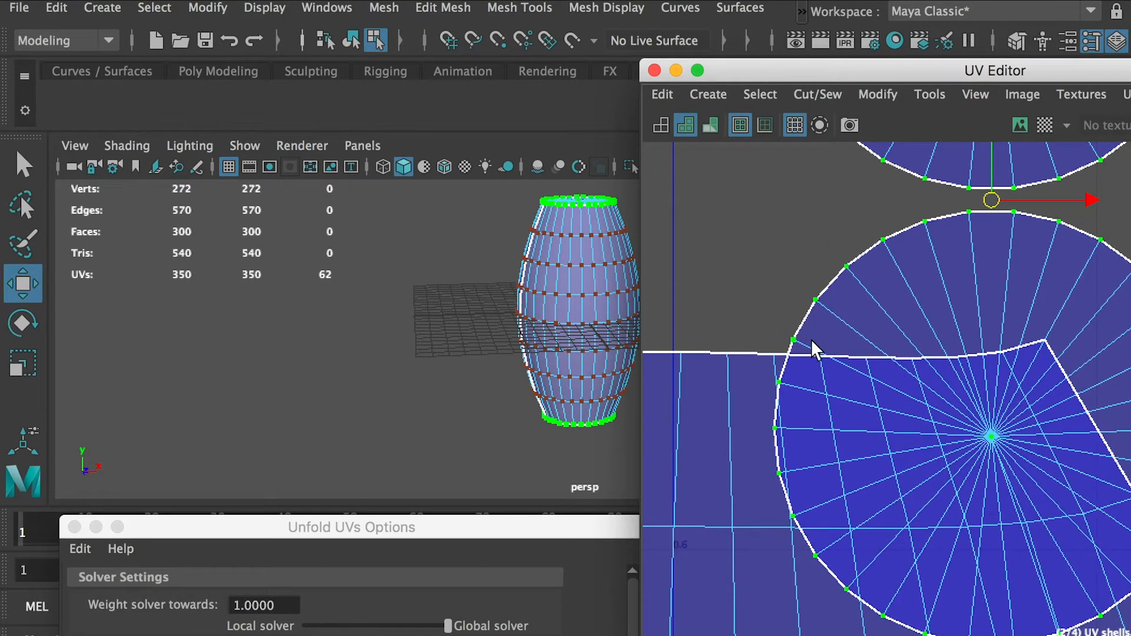
scroll(681, 177, down, 8)
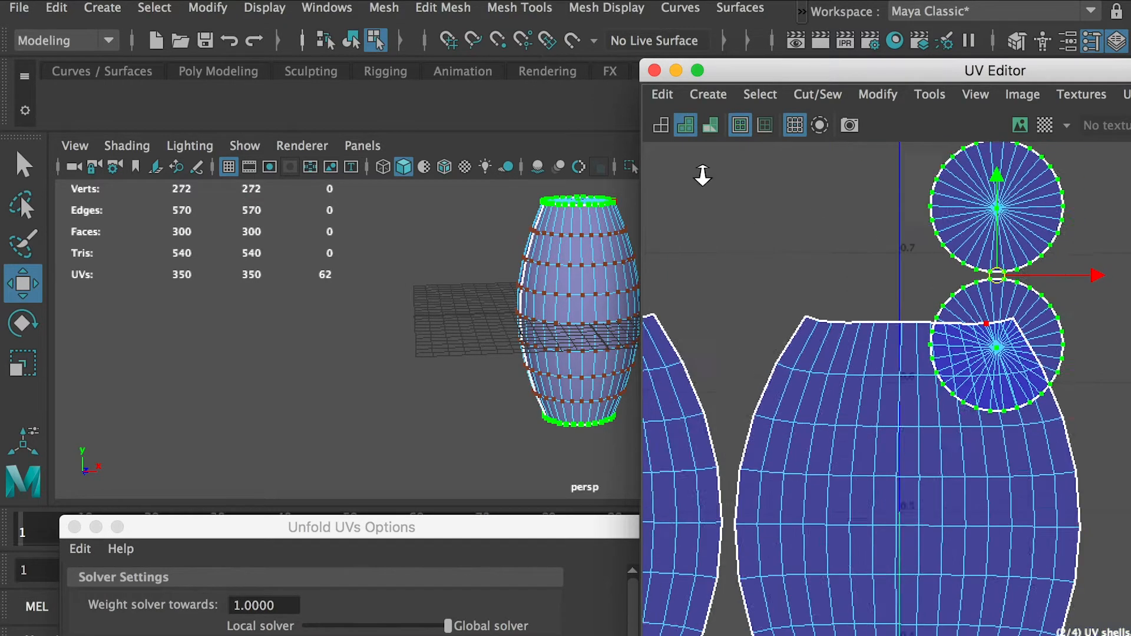
alt+middle_drag(863, 238, 833, 242)
drag(955, 275, 1043, 409)
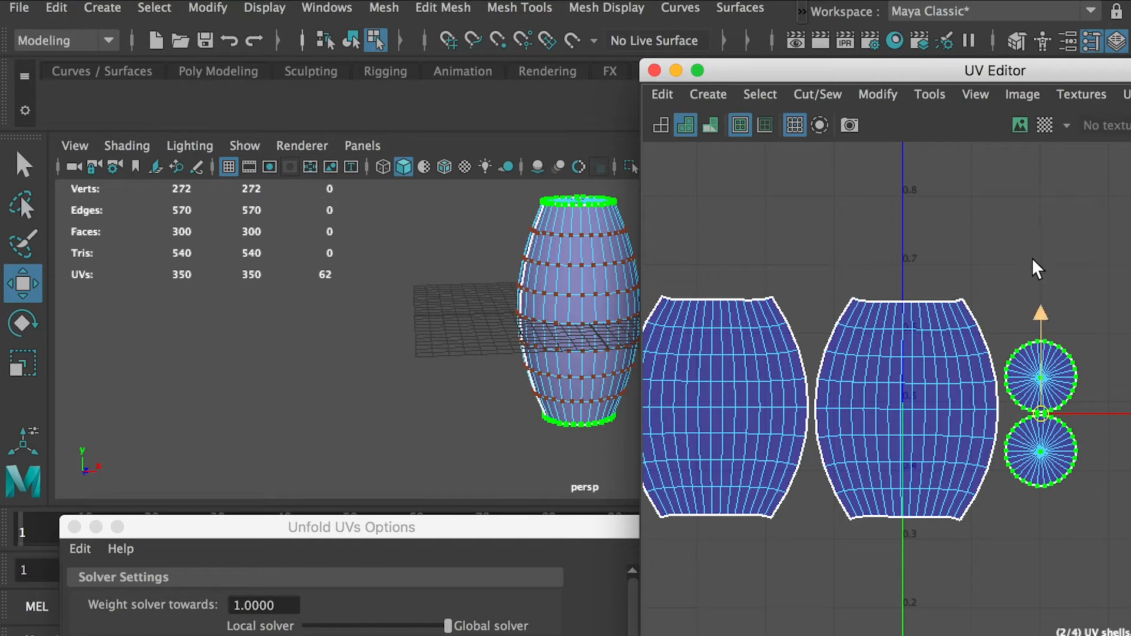
Select all four barrel UV shells and move them together below the 0 to 1 UV square.
alt+right_drag(1042, 223, 821, 199)
drag(732, 213, 1115, 488)
alt+right_drag(1115, 488, 1025, 372)
alt+middle_drag(1025, 372, 844, 334)
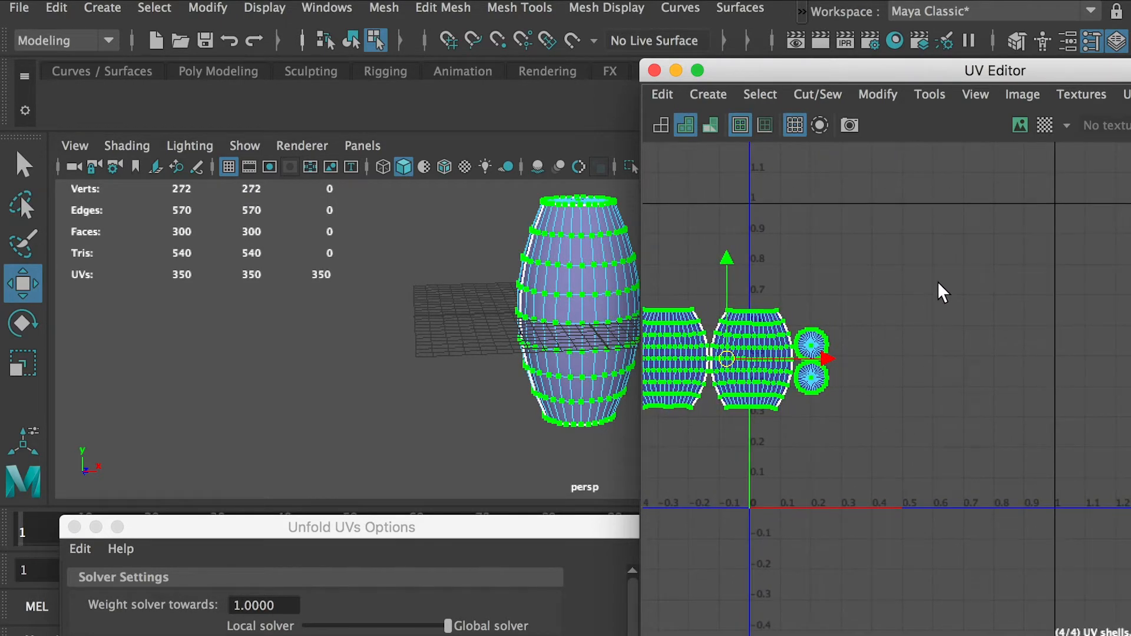
alt+right_drag(960, 302, 903, 279)
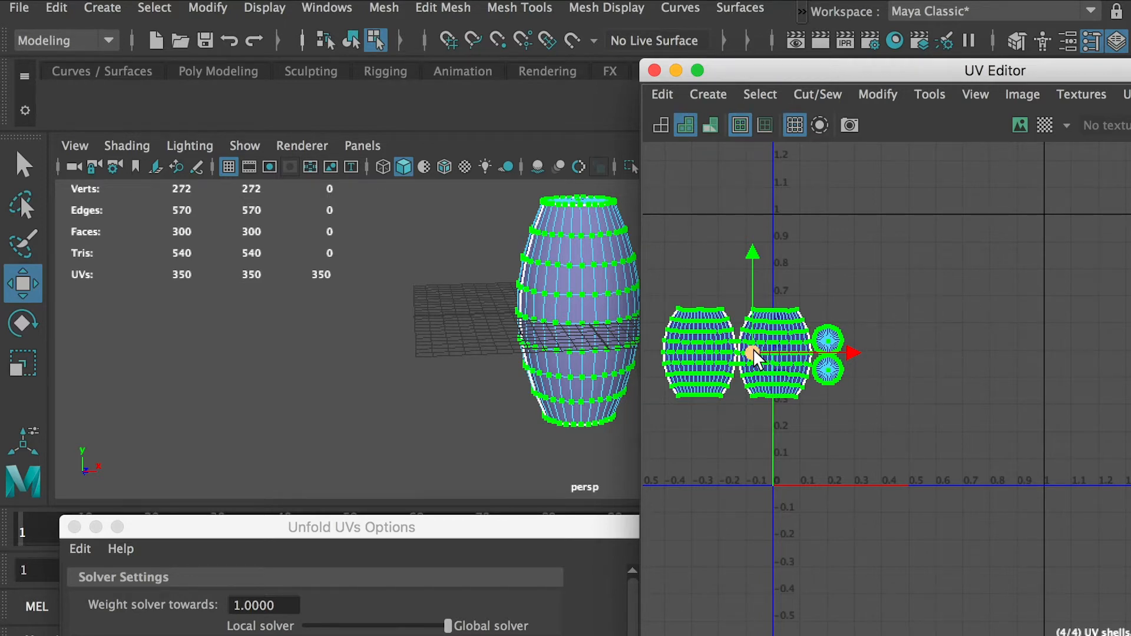
drag(753, 352, 922, 595)
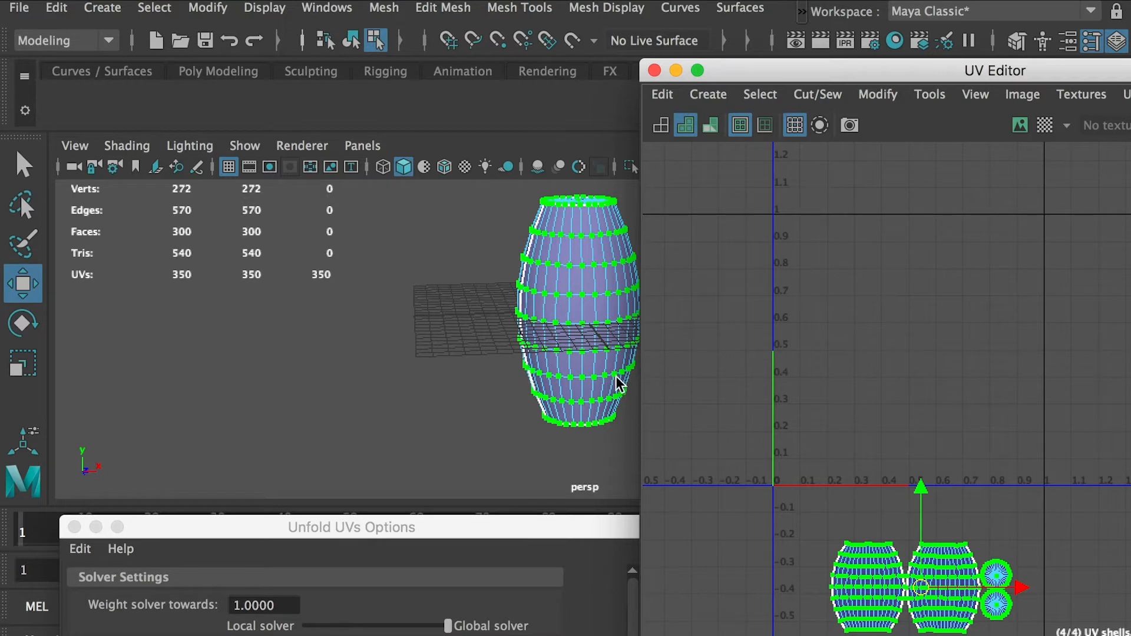
Return the barrel to object mode and hide the Wooden object so only the metal bands show.
right_drag(574, 215, 630, 183)
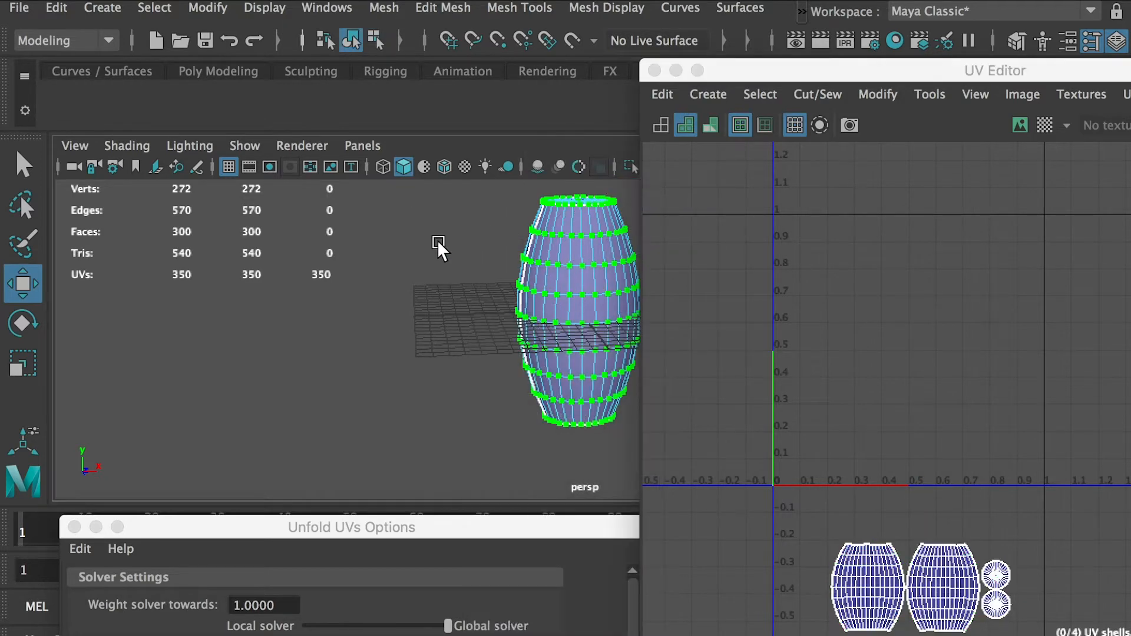
click(511, 217)
drag(794, 67, 862, 197)
click(807, 377)
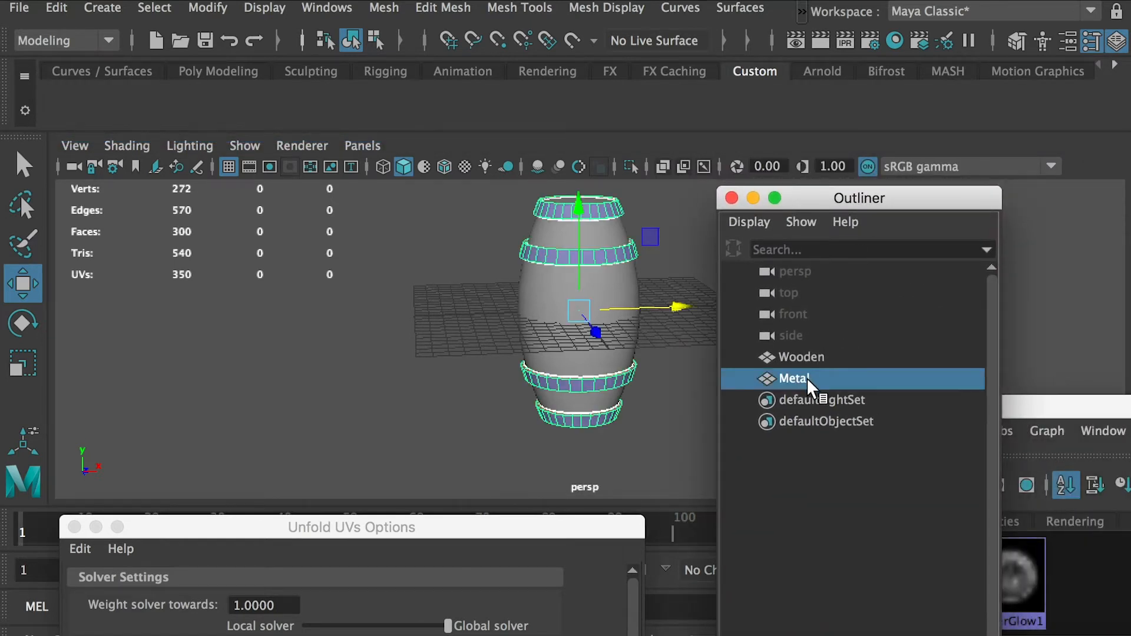
click(808, 355)
click(264, 8)
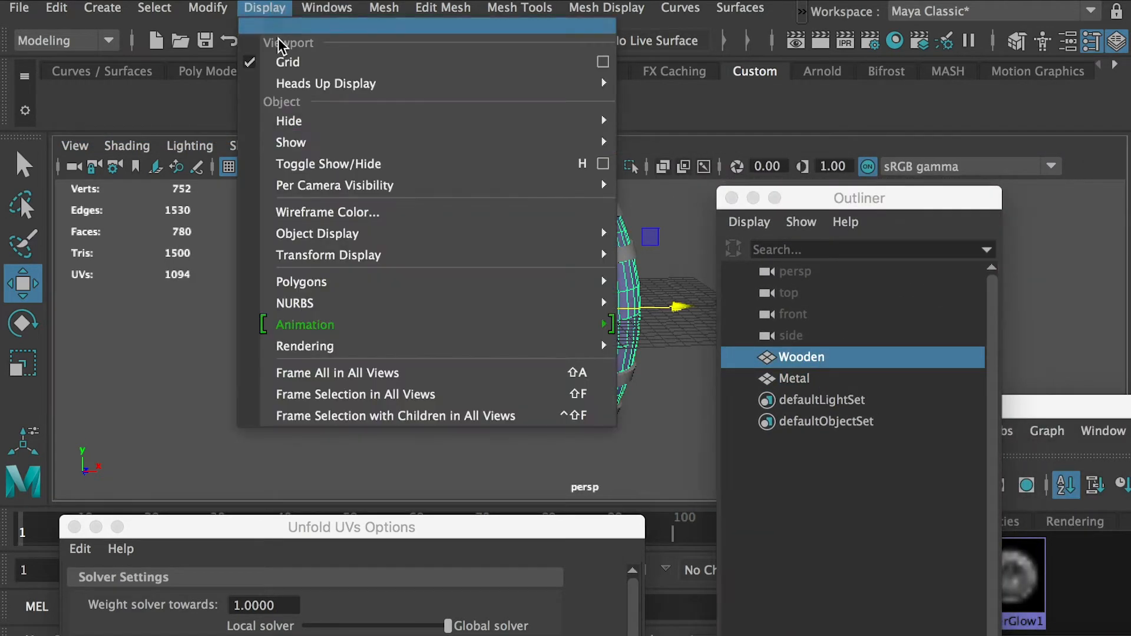
mouse_move(520, 122)
click(704, 136)
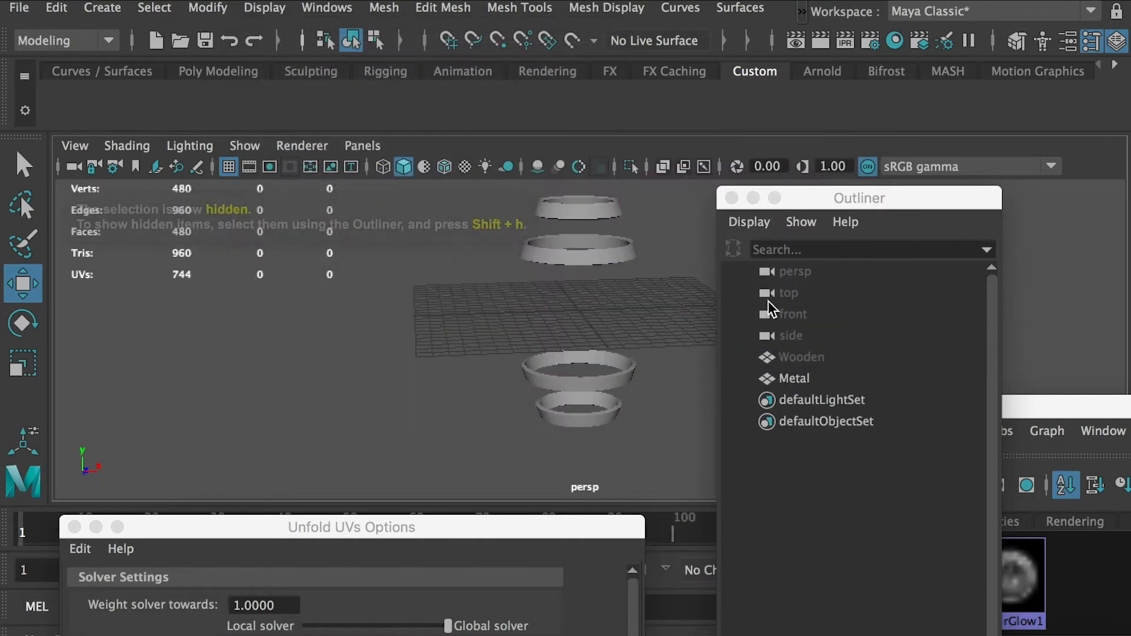
drag(819, 196, 1130, 210)
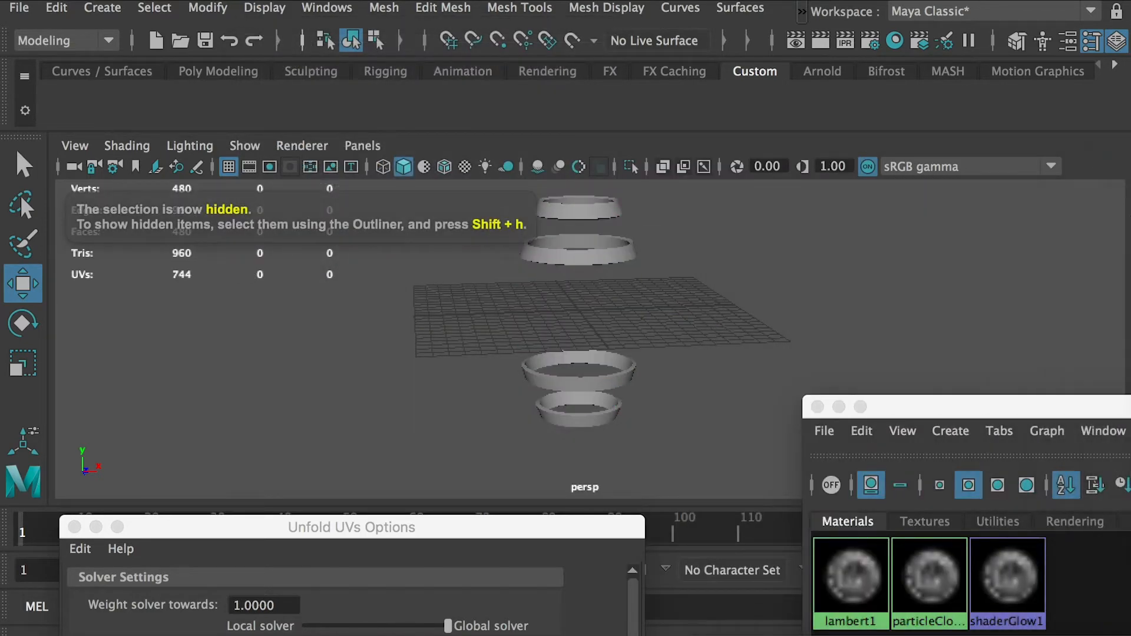
Delete all faces of the two lower metal bands and return to object mode.
alt+drag(546, 270, 514, 247)
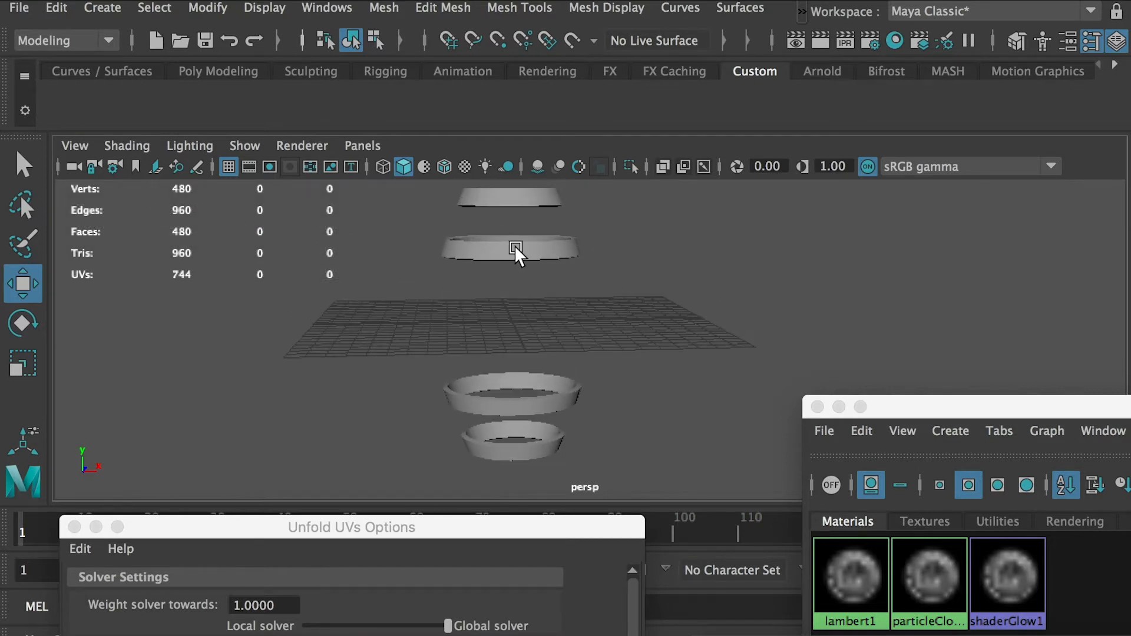
click(518, 200)
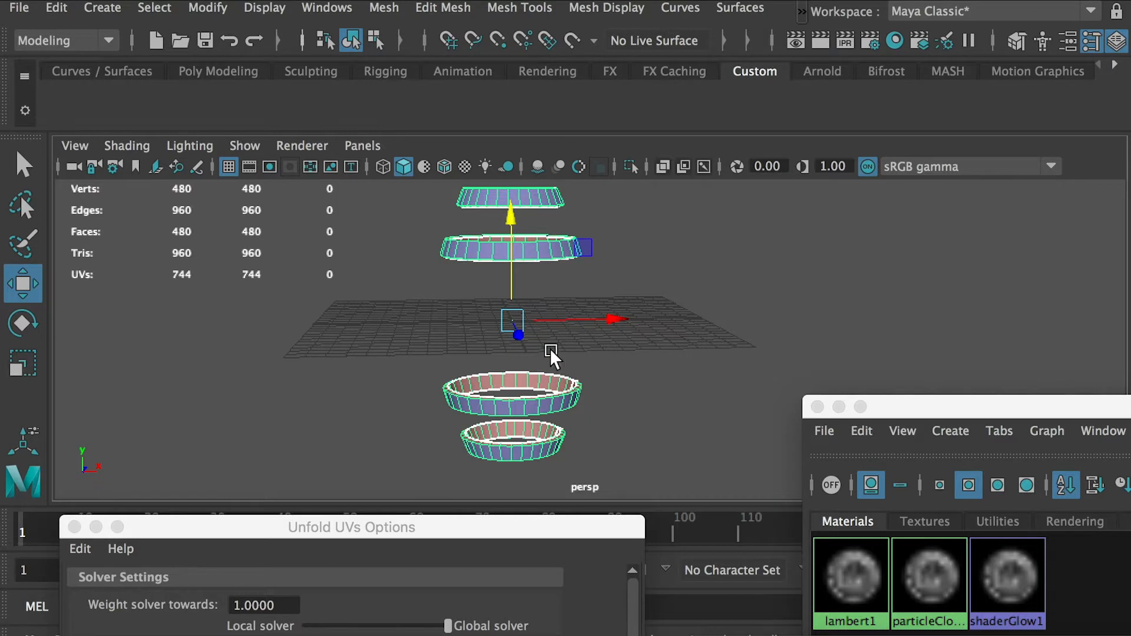
click(512, 191)
right_drag(539, 252, 536, 325)
drag(359, 302, 680, 523)
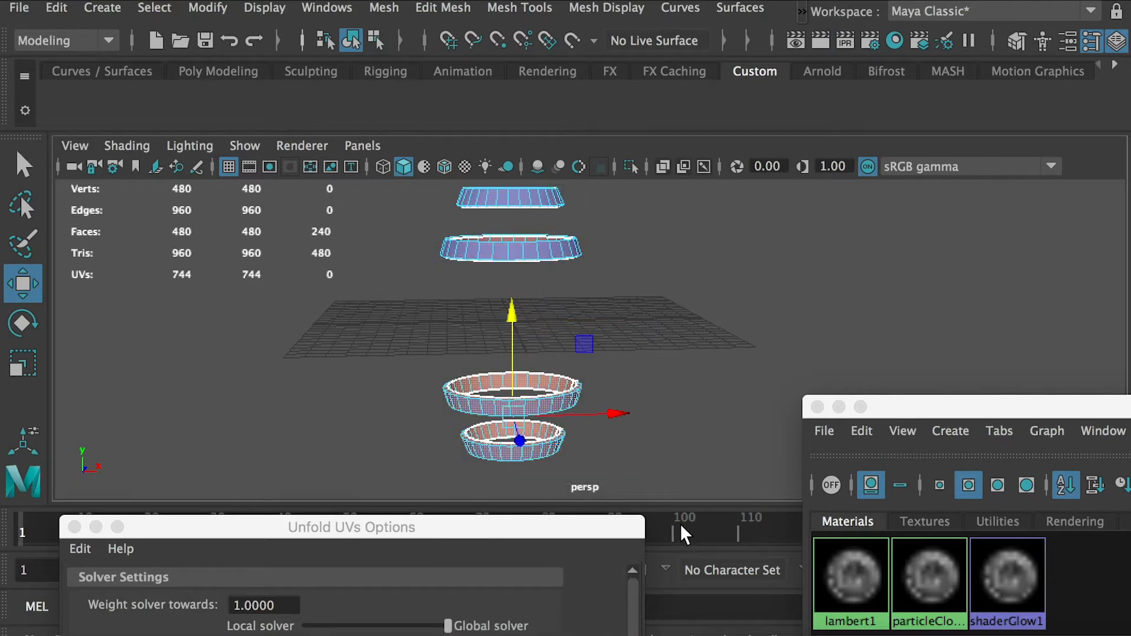
key(Delete)
right_drag(514, 241, 616, 208)
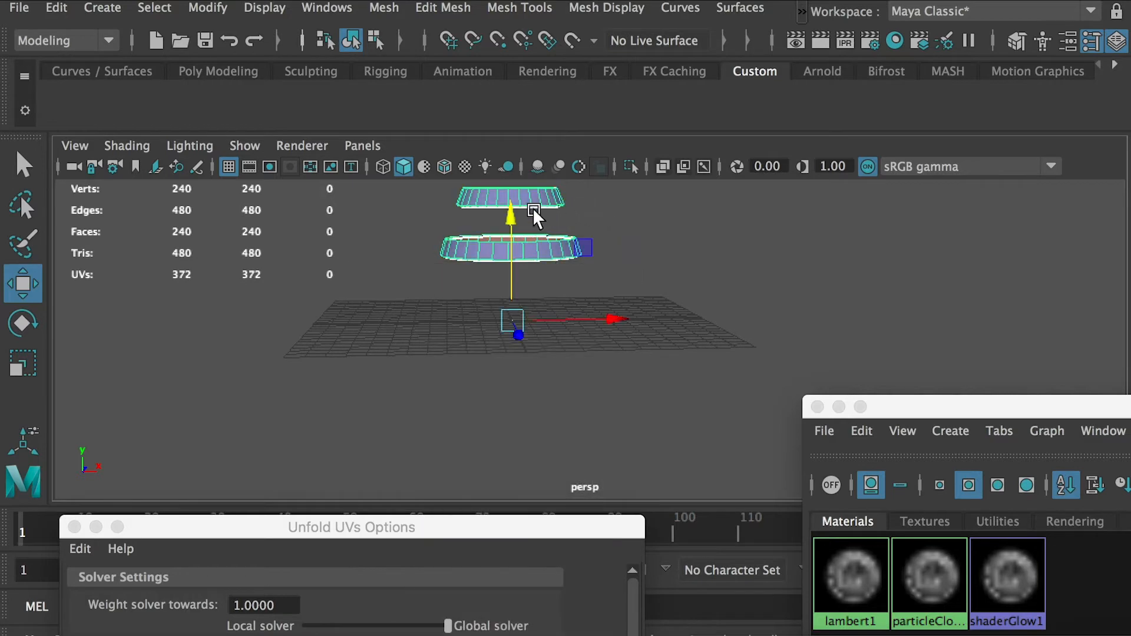
Examine the two remaining bands and their UV shells close up in the UV Editor.
alt+drag(580, 228, 657, 470)
drag(1130, 142, 784, 161)
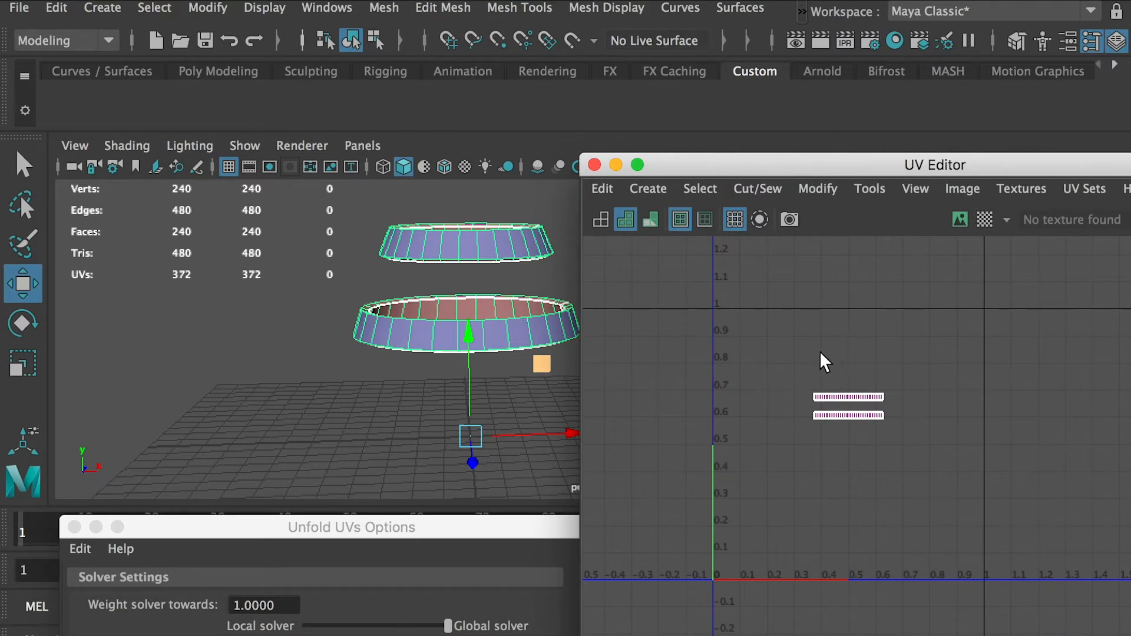
alt+right_drag(822, 353, 1045, 513)
mouse_move(895, 398)
alt+middle_down()
mouse_move(875, 324)
mouse_move(883, 384)
mouse_move(899, 399)
alt+middle_up()
alt+right_drag(899, 399, 930, 505)
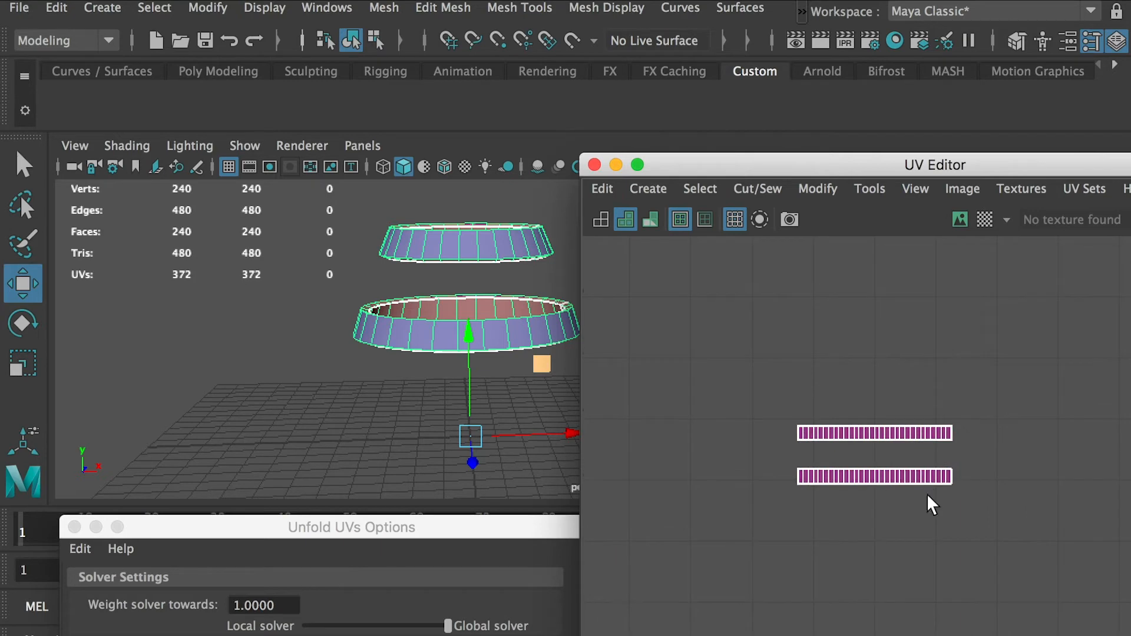
Examine the outer walls, inner walls and rims of both bands from above and below.
drag(772, 171, 808, 165)
alt+drag(529, 280, 501, 274)
drag(705, 163, 735, 165)
alt+drag(472, 237, 472, 258)
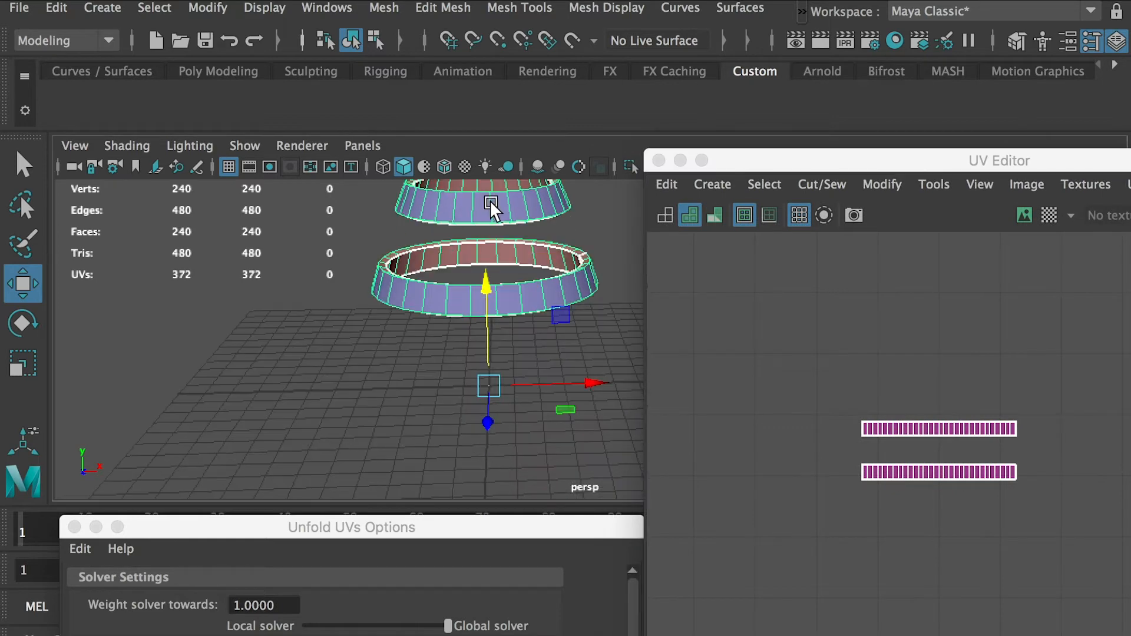
key(f)
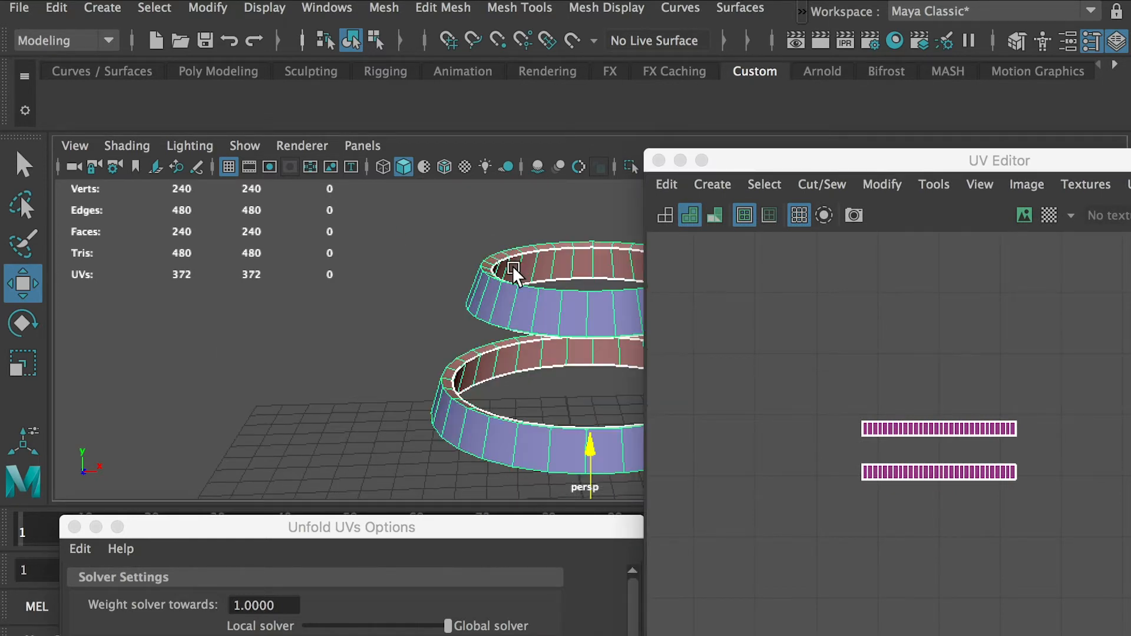
alt+middle_drag(576, 300, 402, 288)
alt+drag(402, 288, 390, 380)
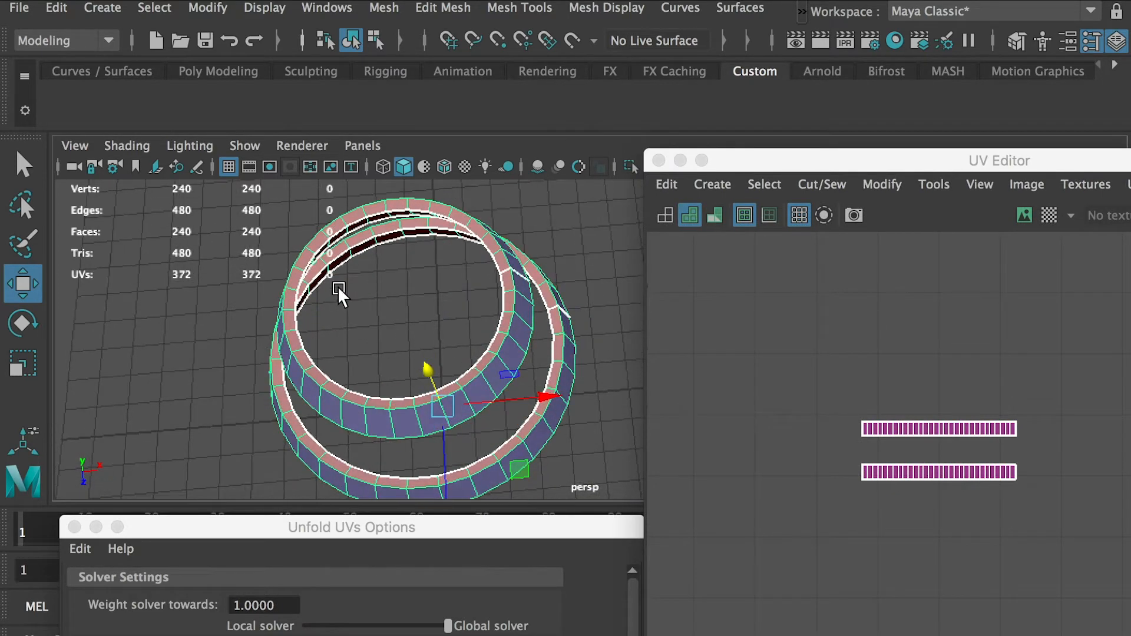
alt+drag(316, 328, 382, 207)
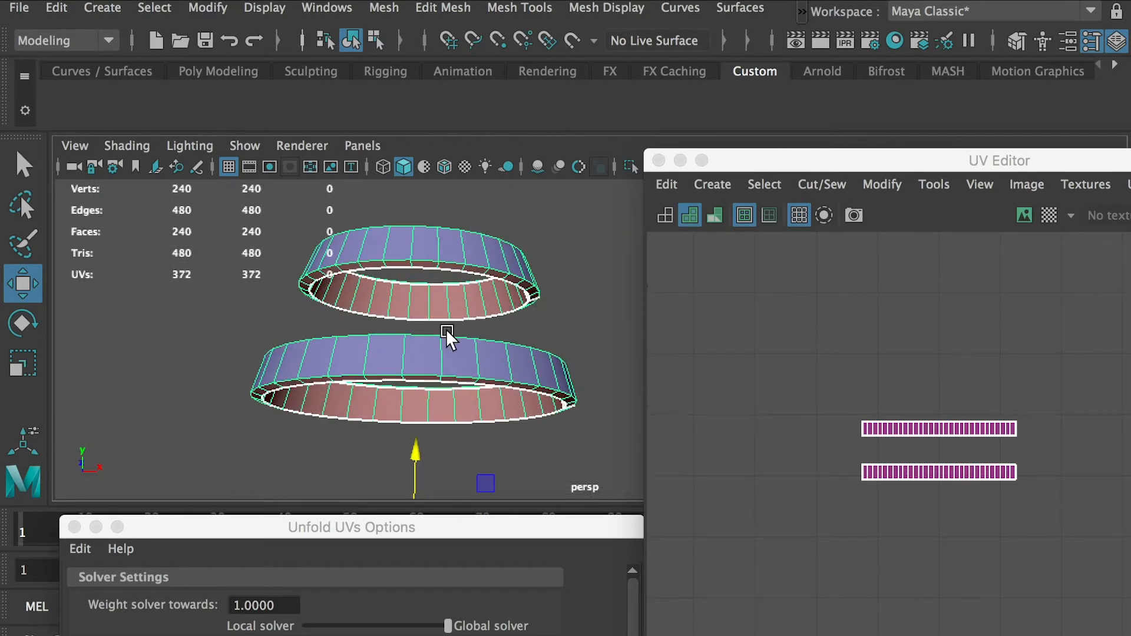
alt+drag(447, 328, 429, 366)
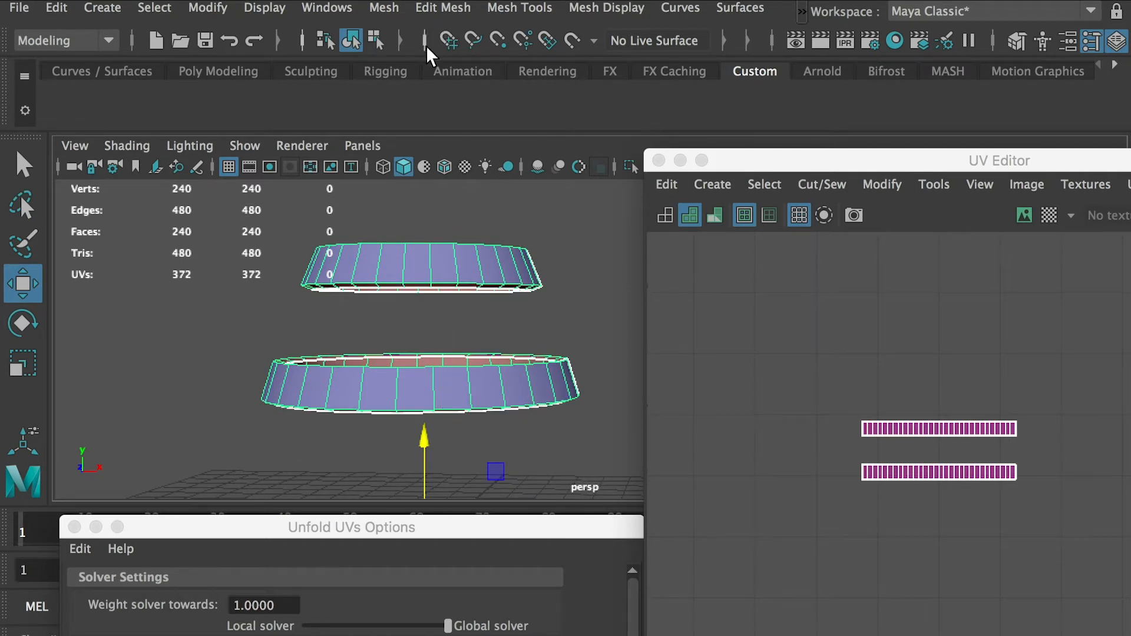
alt+drag(424, 367, 383, 242)
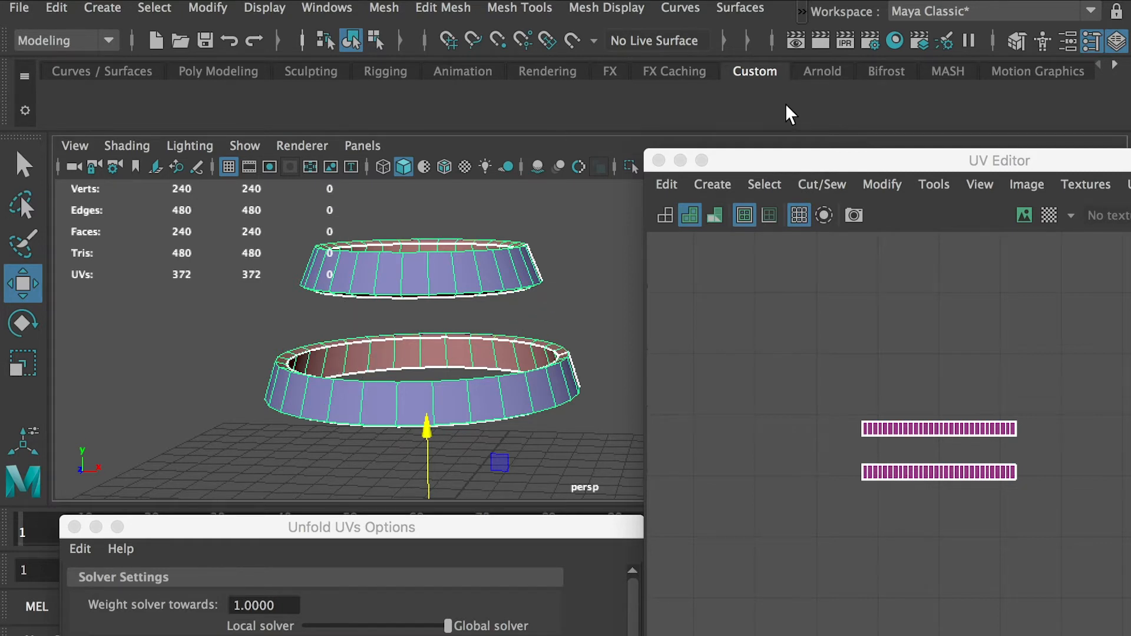
Select all faces of both bands, and deselect their outer and inner walls to leave only the upper and lower rim faces.
drag(791, 165, 823, 216)
right_drag(457, 273, 465, 332)
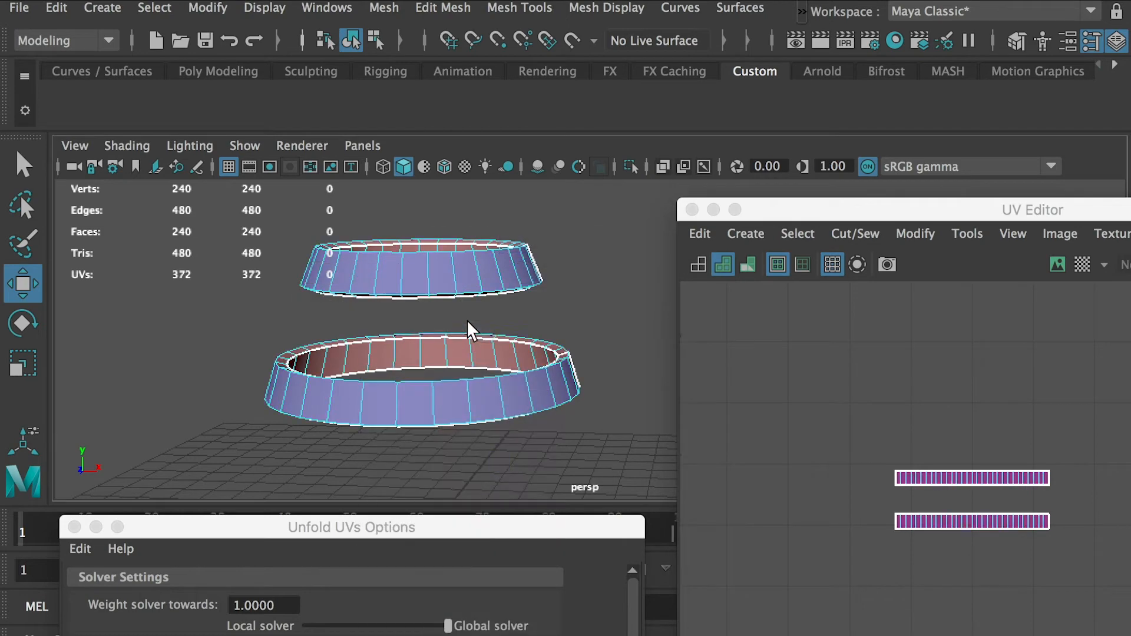
alt+drag(466, 320, 471, 309)
drag(213, 209, 646, 464)
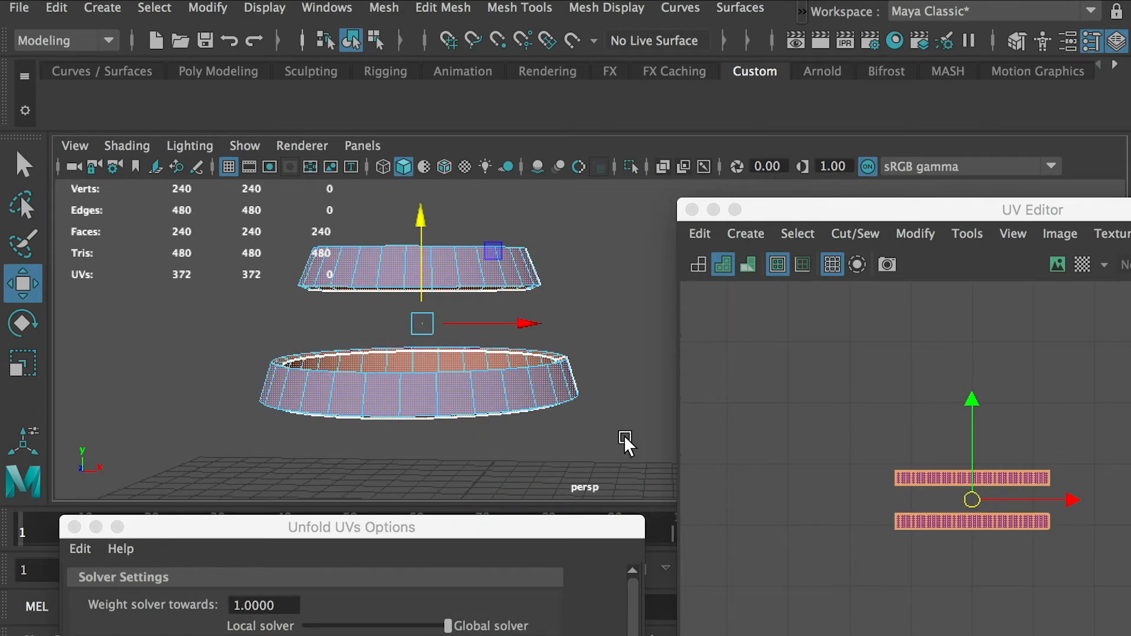
drag(282, 259, 581, 325)
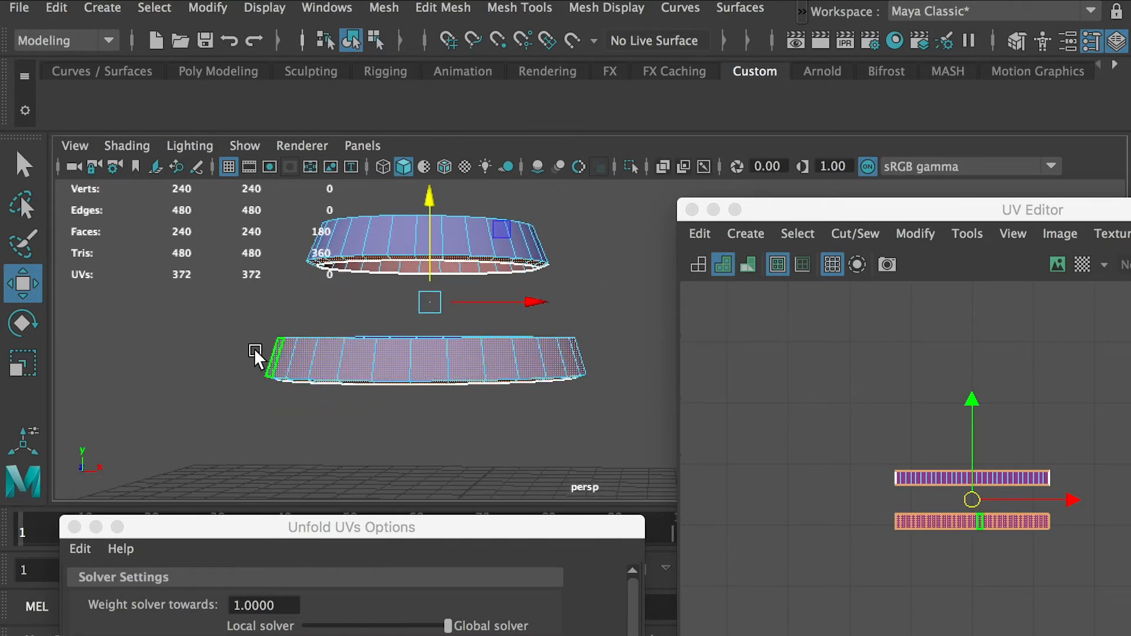
drag(247, 353, 621, 355)
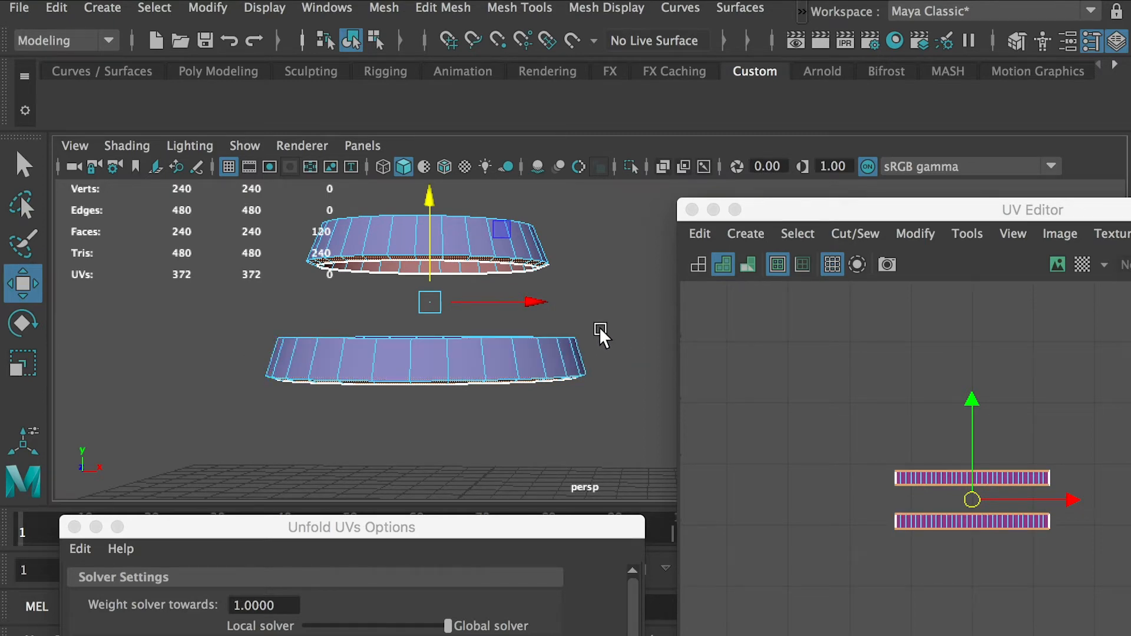
alt+drag(606, 314, 543, 364)
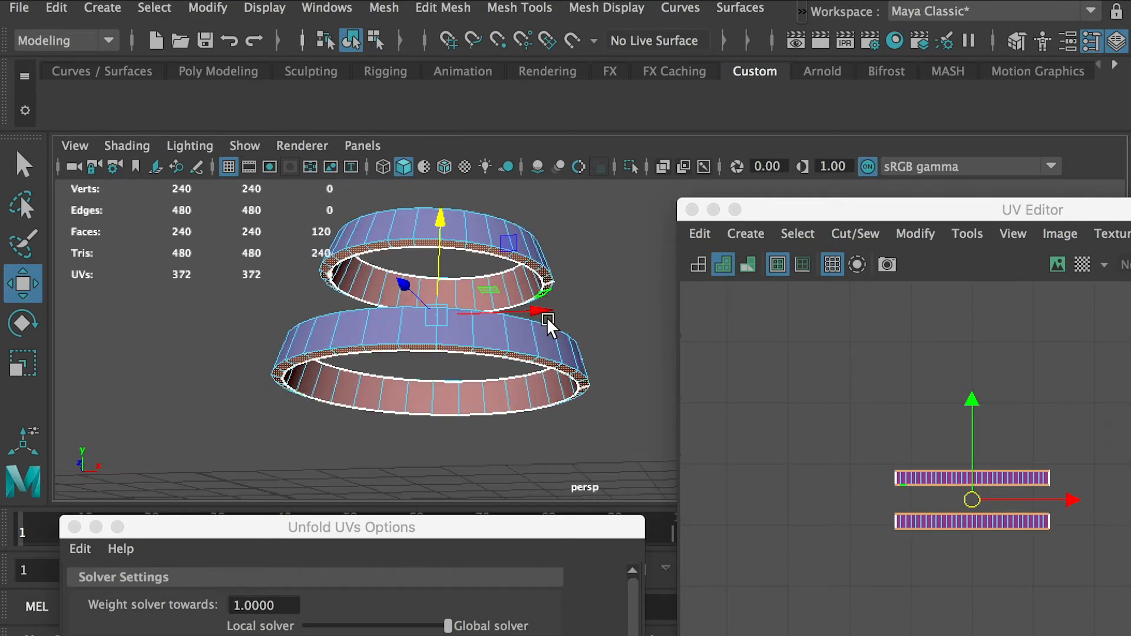
alt+drag(547, 310, 544, 334)
Open the Planar mapping options for the selected rim faces and set the projection to the Y axis.
drag(870, 209, 826, 218)
click(802, 11)
mouse_move(834, 60)
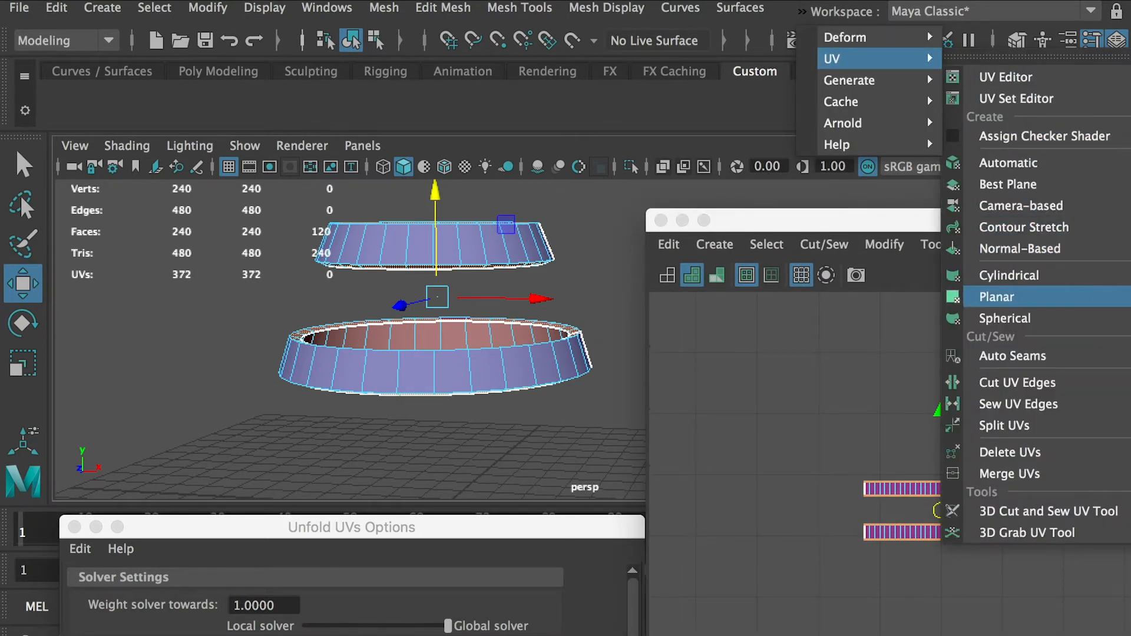
click(1121, 297)
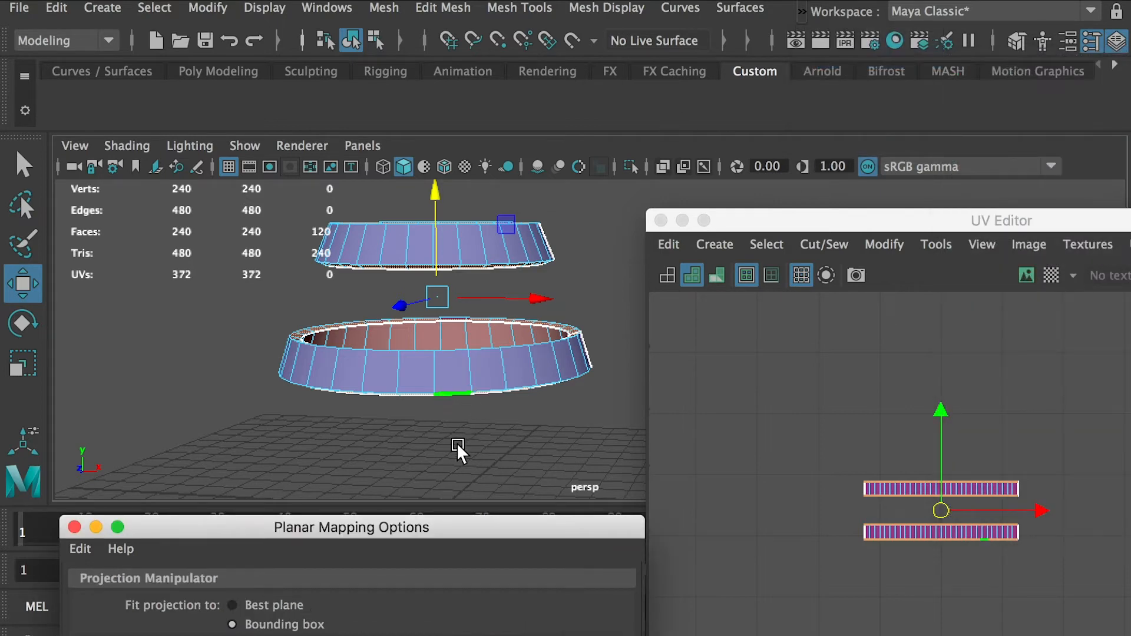
drag(438, 532, 438, 230)
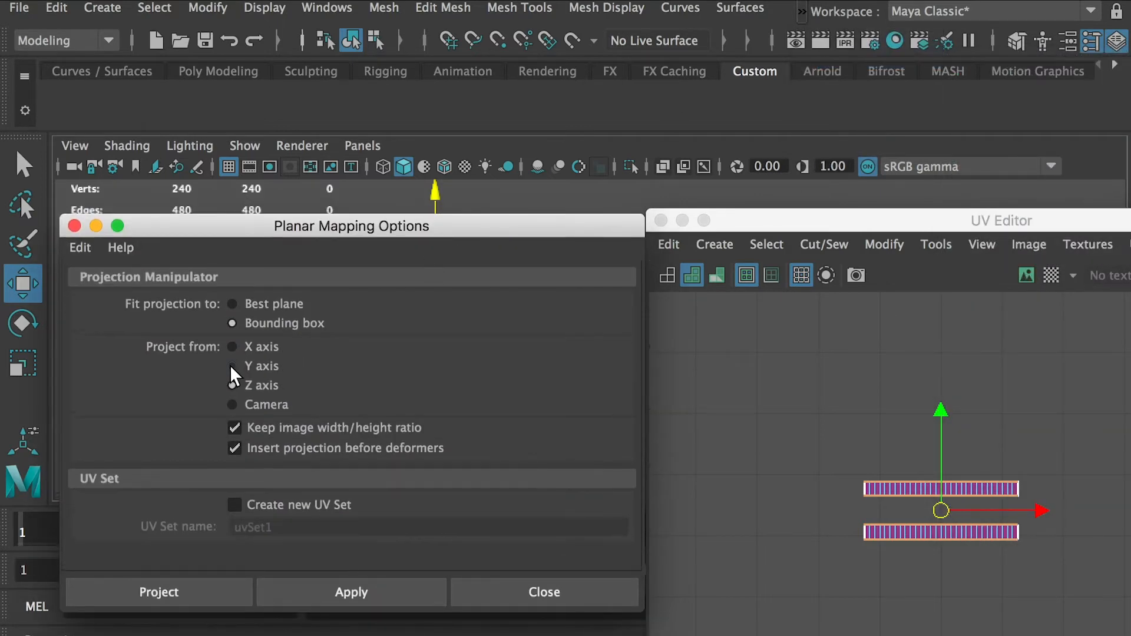
drag(348, 231, 346, 345)
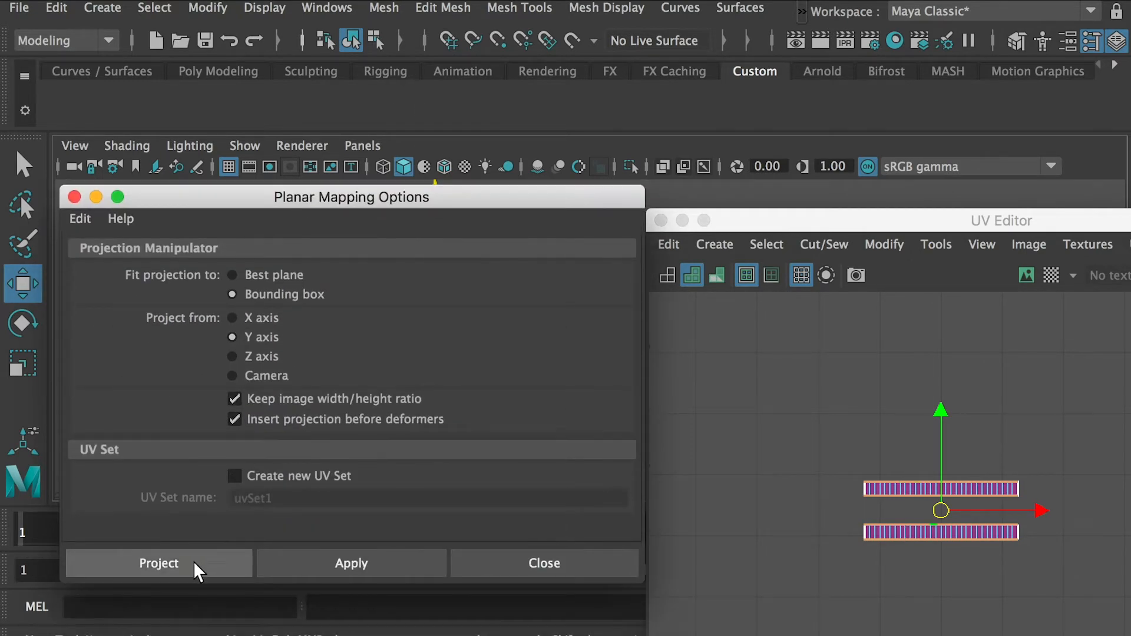
Try the Y-axis planar projection on the rim faces, check the resulting UV rings and undo it.
click(192, 562)
drag(884, 213, 711, 74)
scroll(689, 384, down, 8)
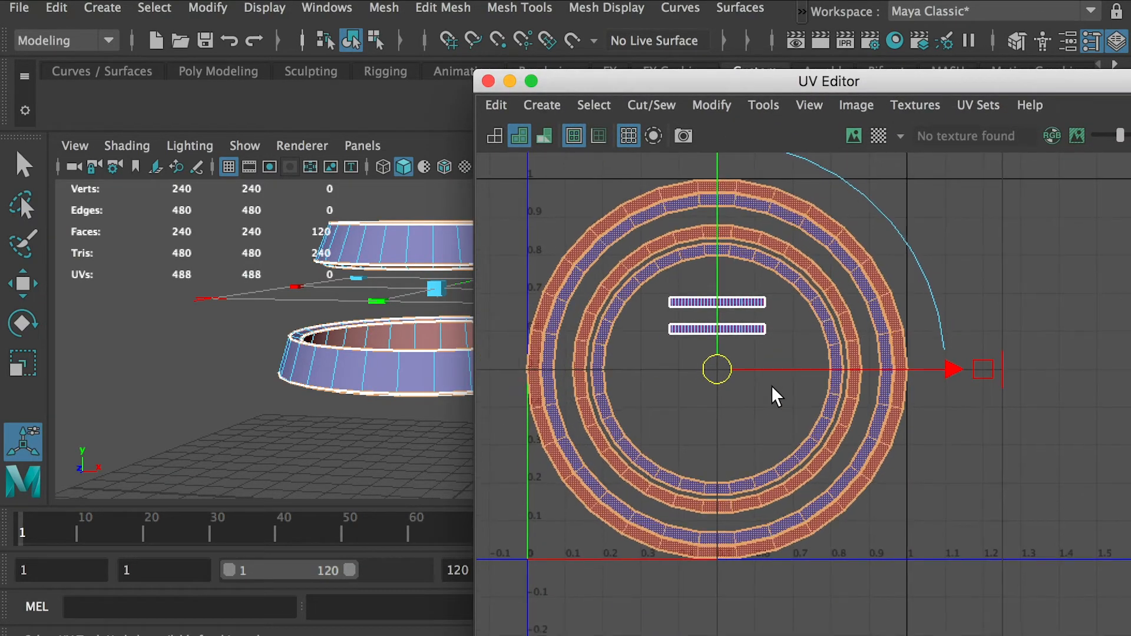
scroll(737, 386, up, 2)
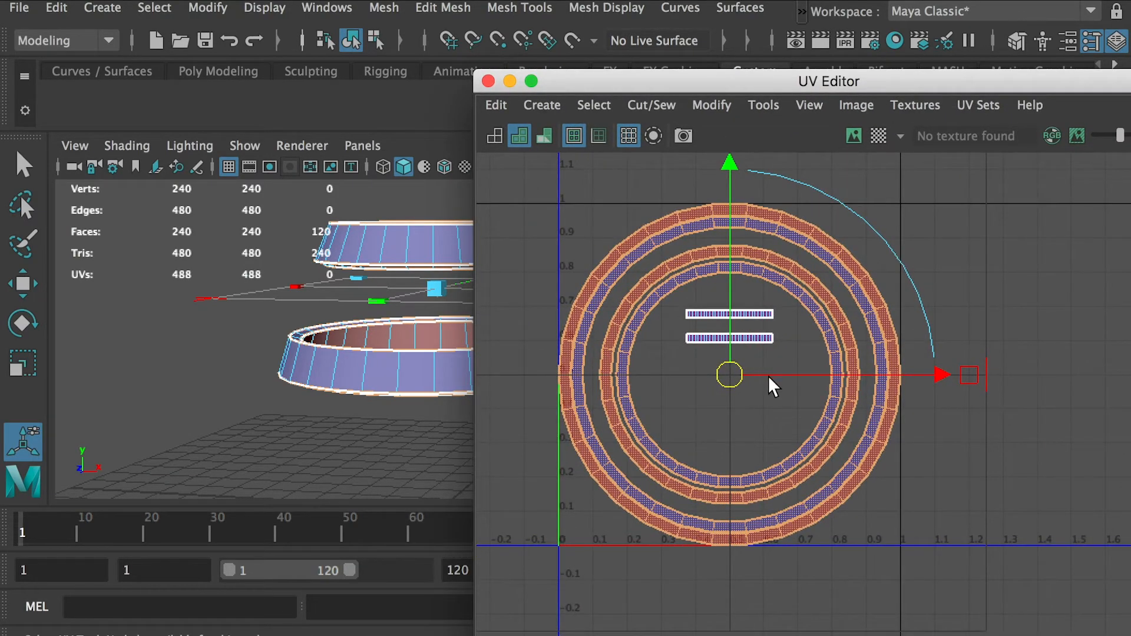
key(ctrl+z)
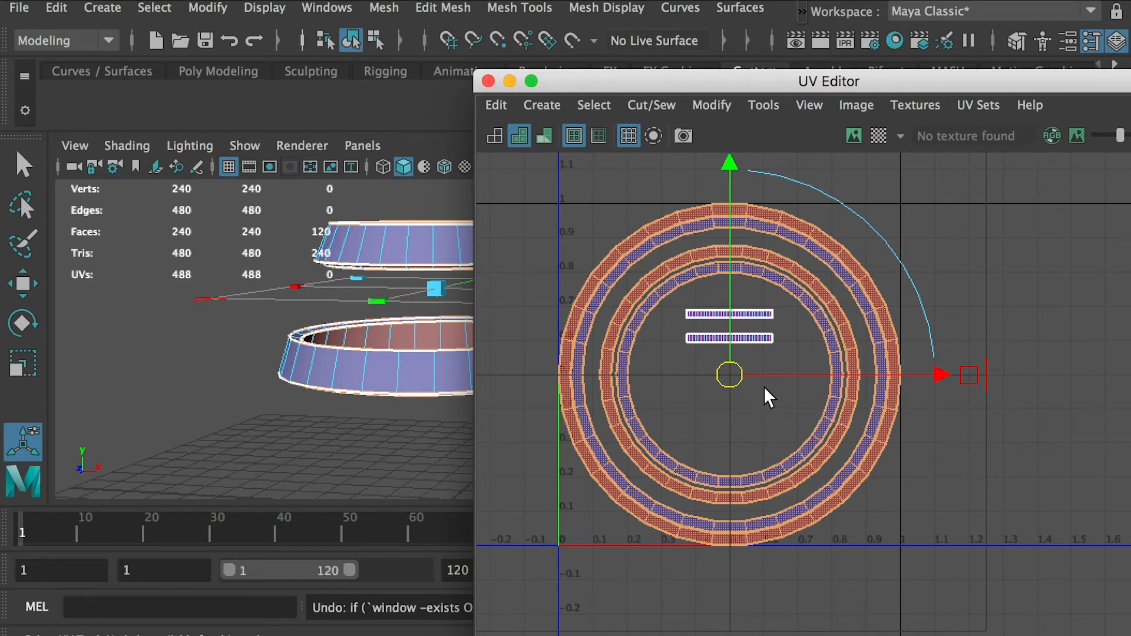
key(ctrl+z)
Reopen the Planar mapping options for the selected rim faces of both bands.
drag(676, 88, 943, 335)
alt+drag(525, 352, 500, 336)
click(801, 11)
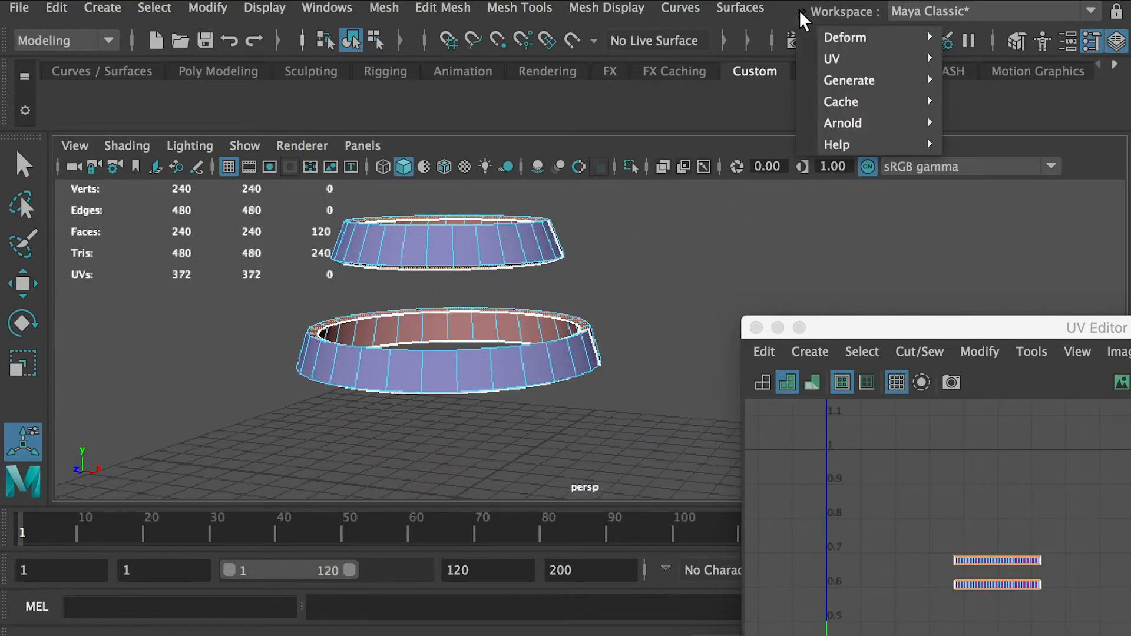
mouse_move(872, 58)
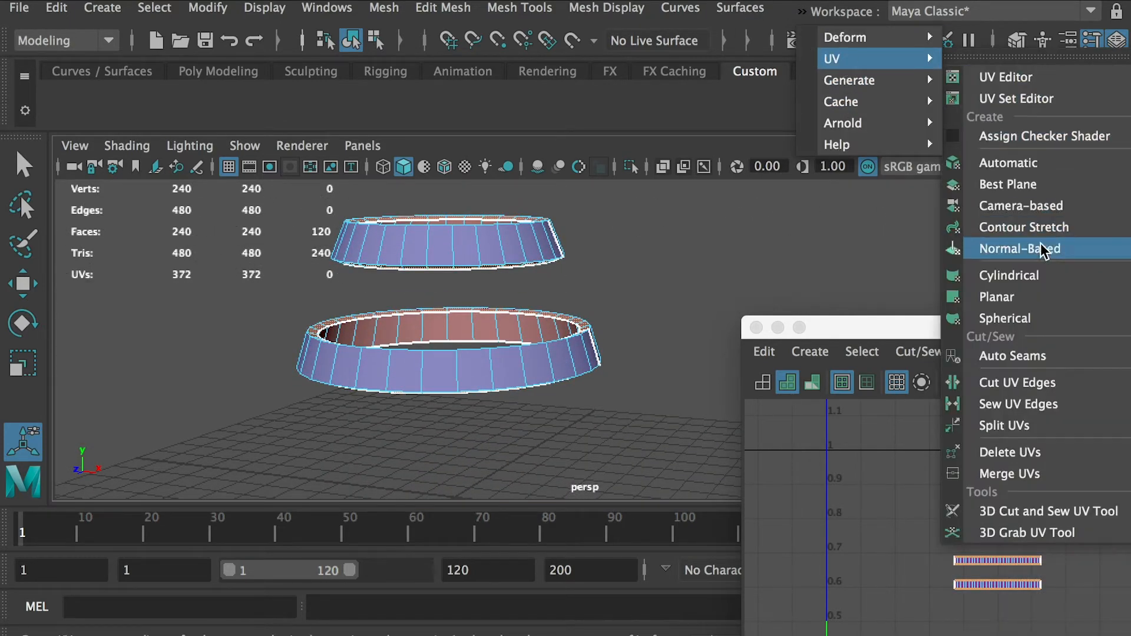
click(1127, 297)
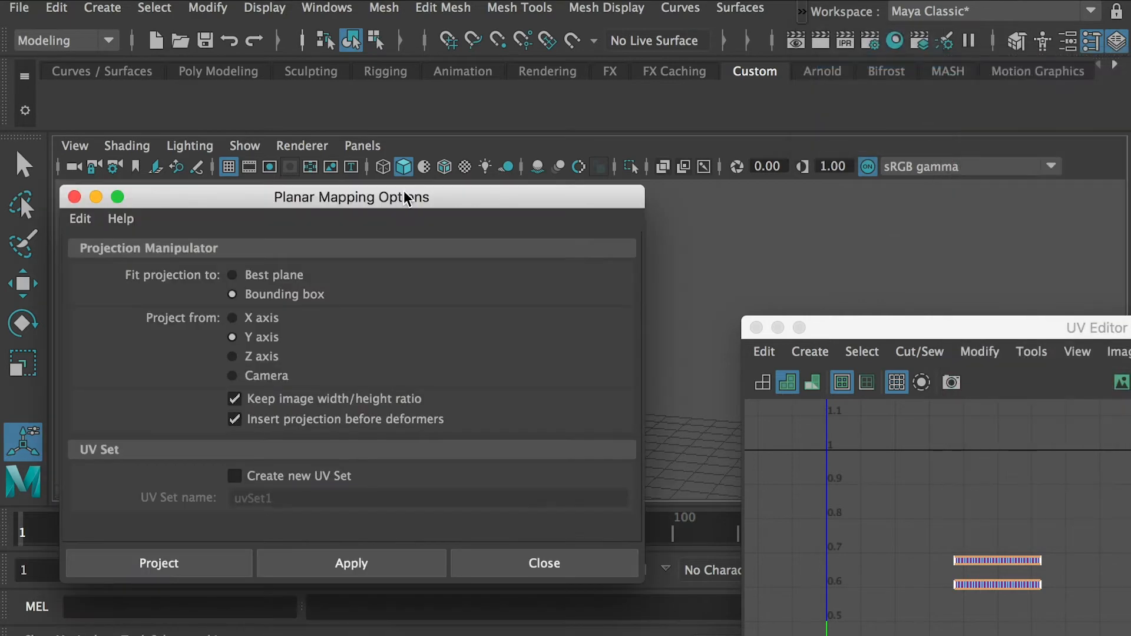
drag(395, 197, 492, 98)
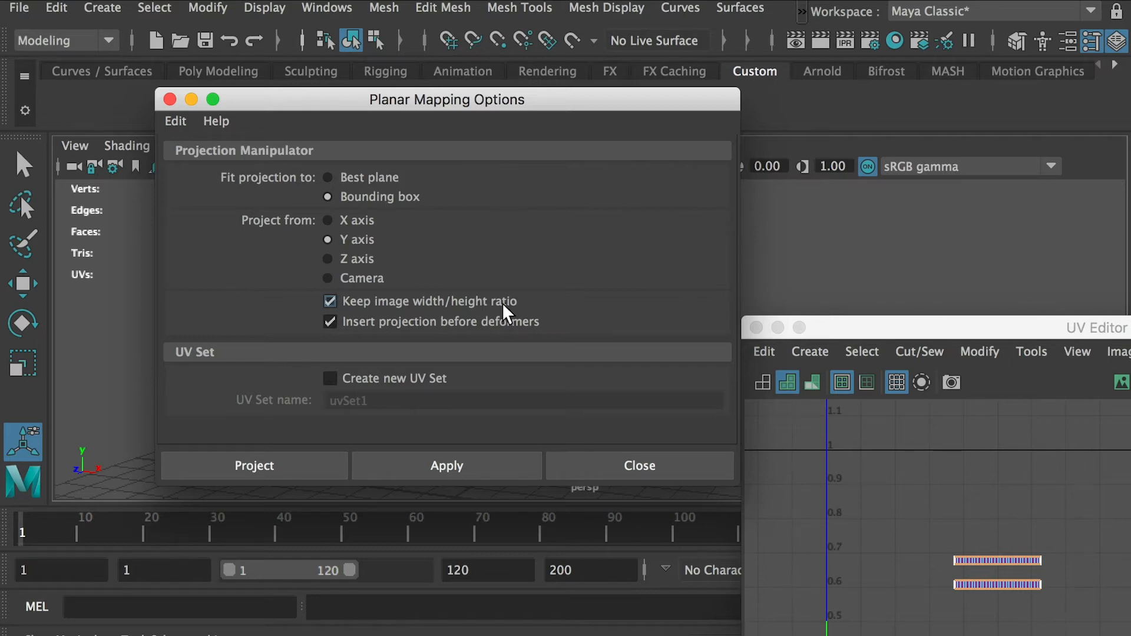
Project the rim faces from the Y axis, fitting to the bounding box and keeping the image width/height ratio.
drag(393, 101, 426, 444)
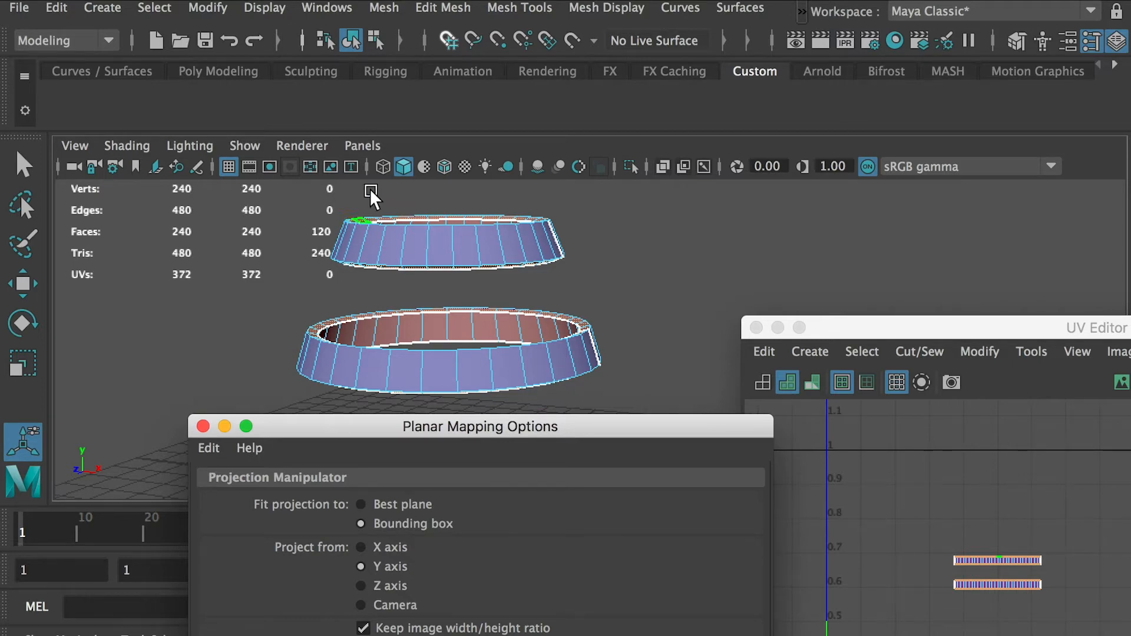
click(556, 240)
alt+drag(550, 244, 525, 178)
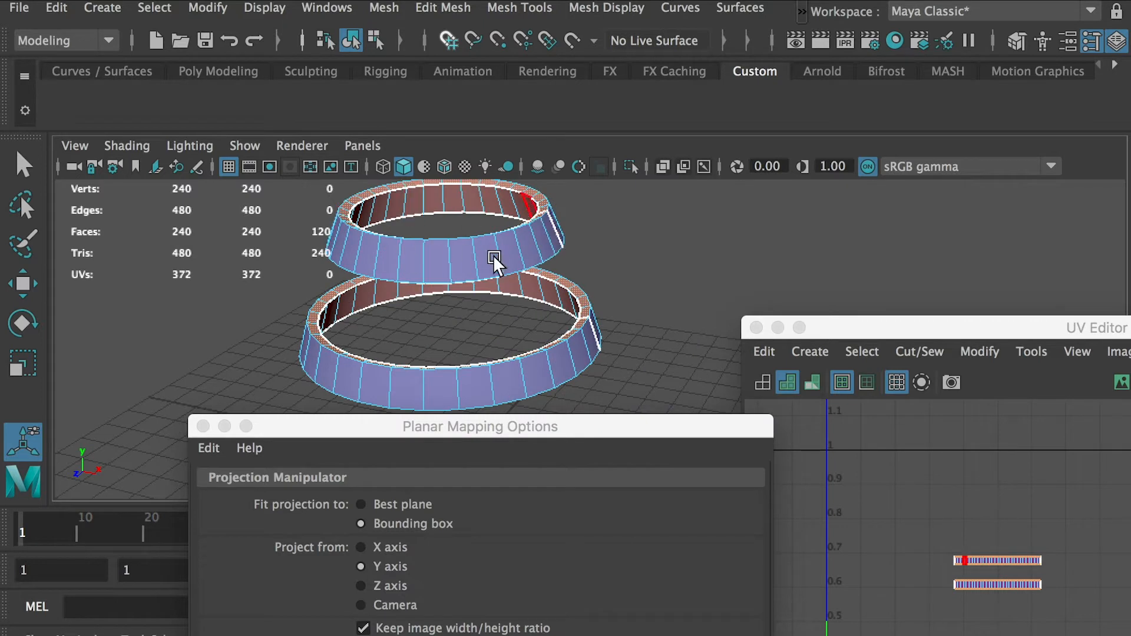
drag(512, 427, 469, 230)
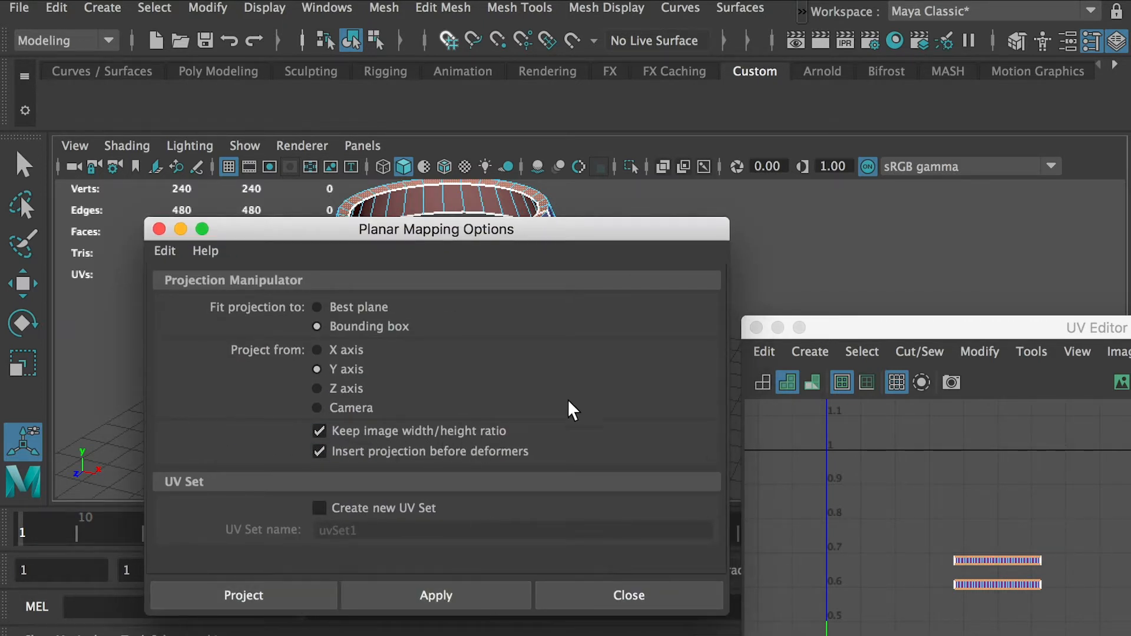
click(270, 594)
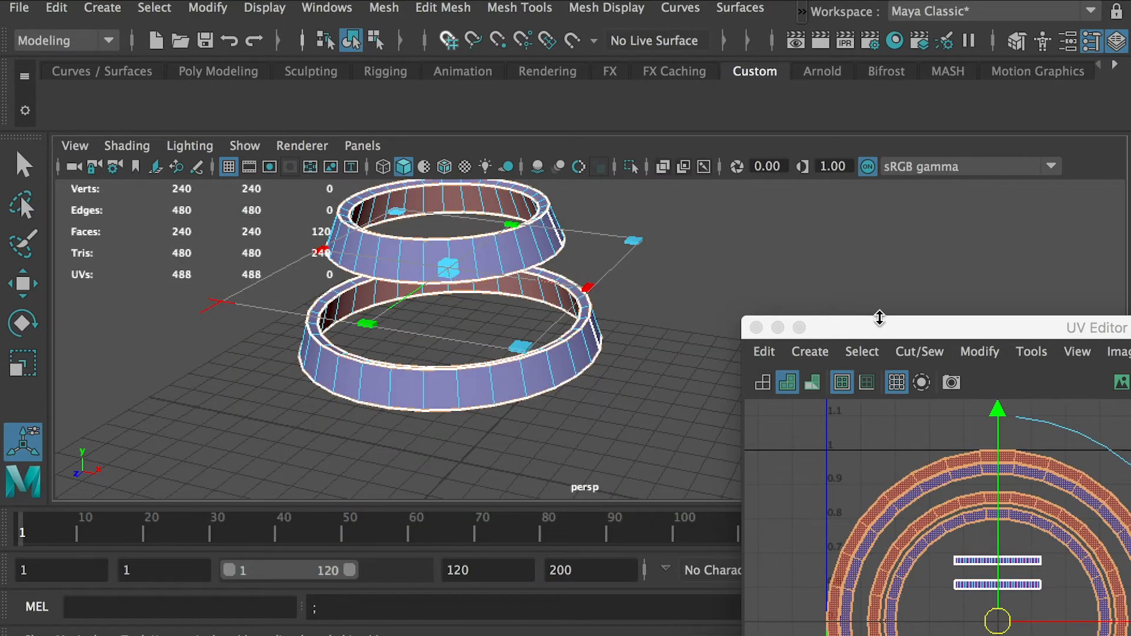
Move the projected rim UV rings along negative U, out of the 0 to 1 UV space, and deselect them.
drag(889, 329, 734, 186)
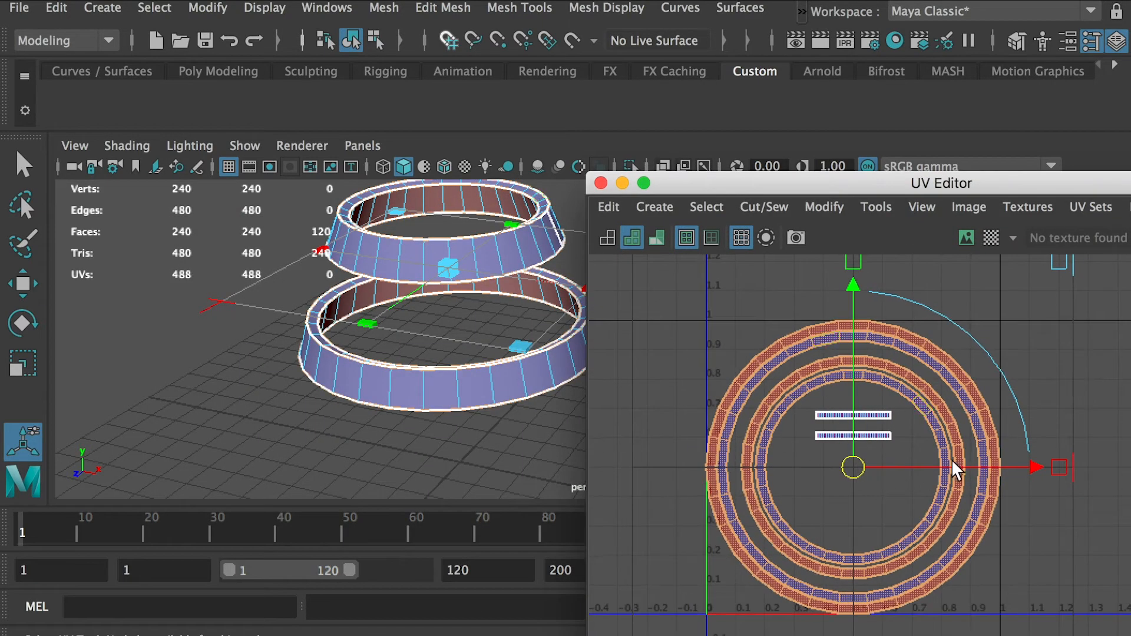
scroll(1001, 465, down, 3)
drag(1027, 464, 719, 463)
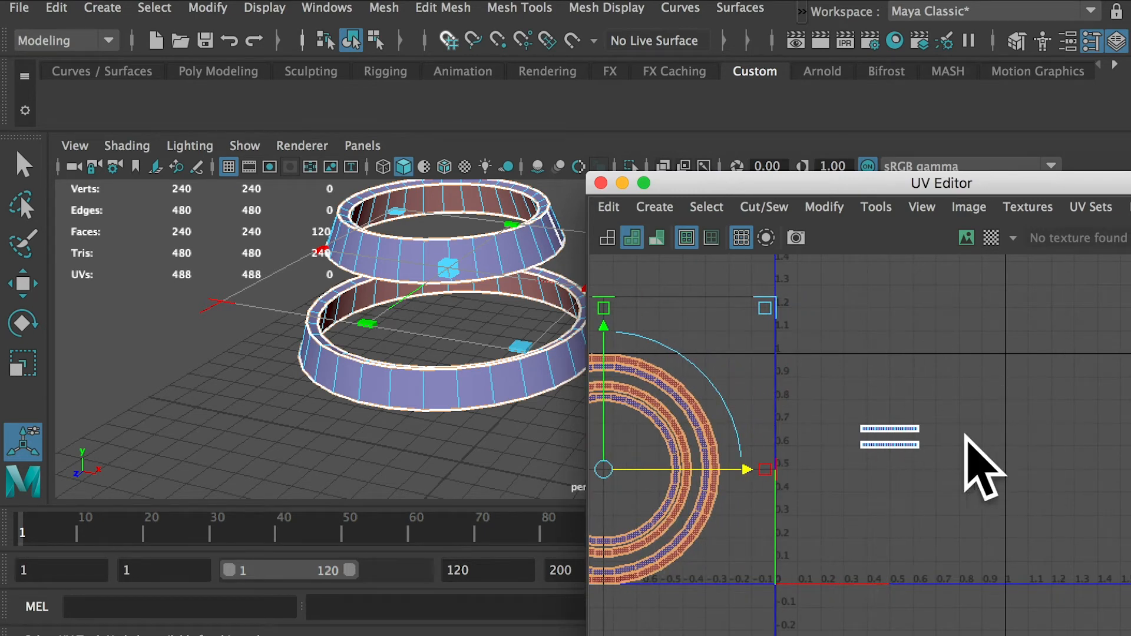
click(907, 359)
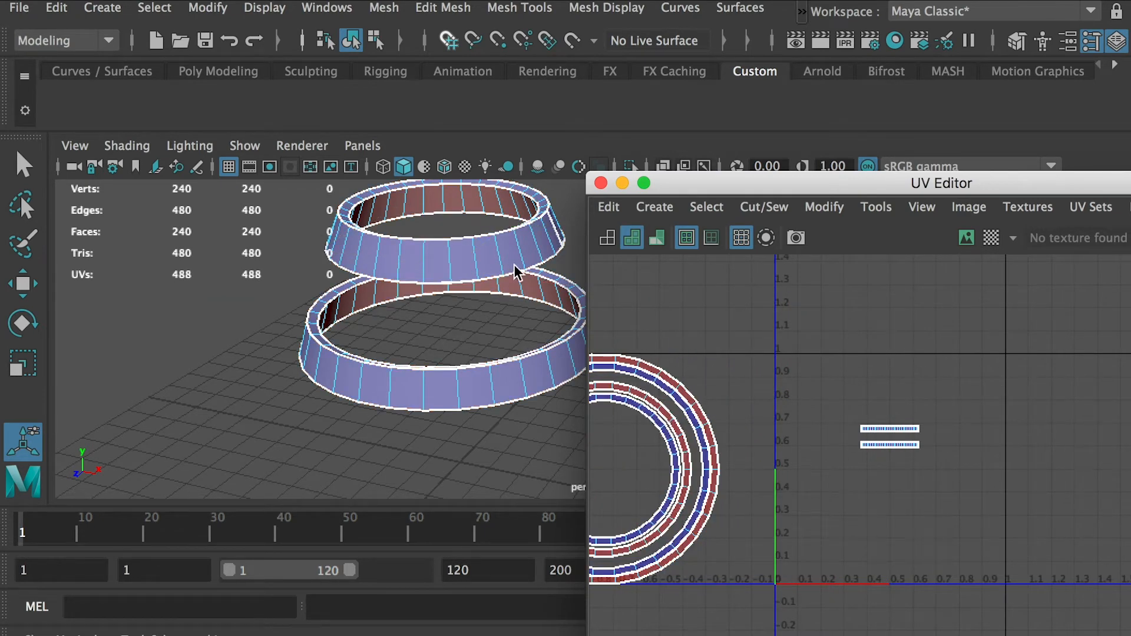
Compare the rim UV rings in wireframe and shaded display, ending in shaded mode to check their face orientation.
alt+middle_drag(717, 350, 852, 331)
alt+right_drag(766, 327, 904, 410)
alt+middle_drag(891, 398, 917, 354)
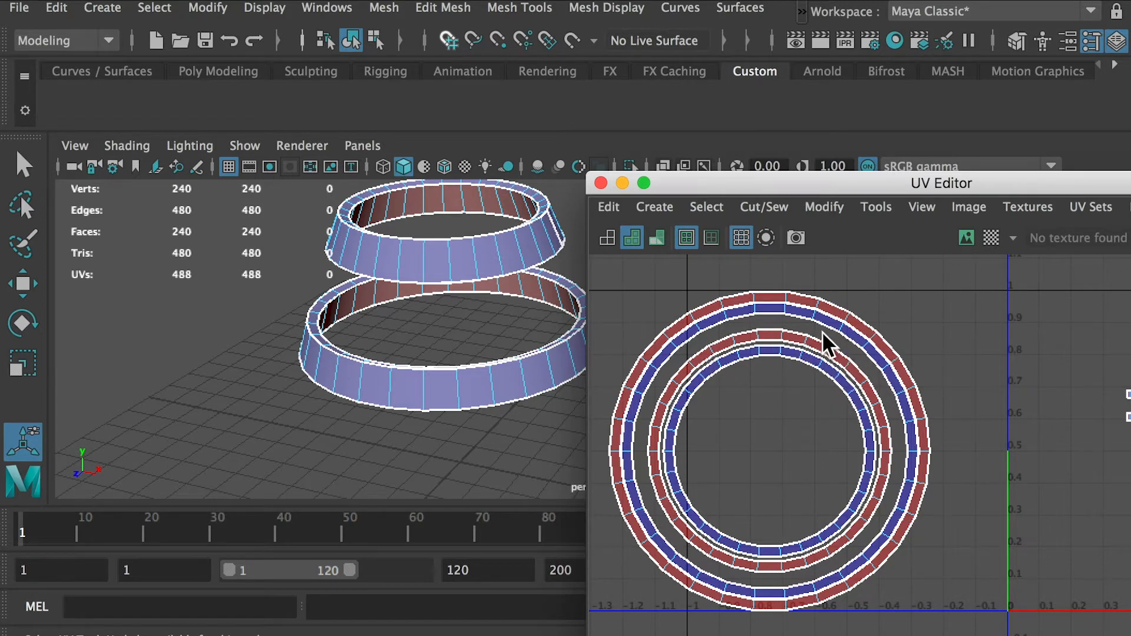
click(969, 206)
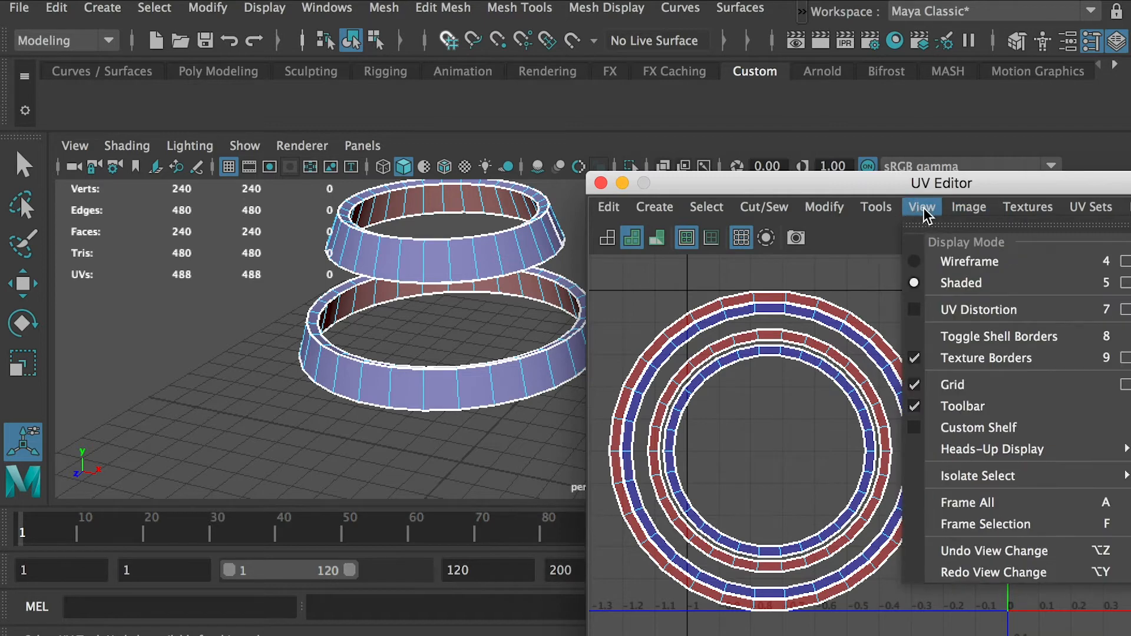
mouse_move(923, 209)
click(914, 283)
click(923, 207)
click(955, 281)
click(923, 208)
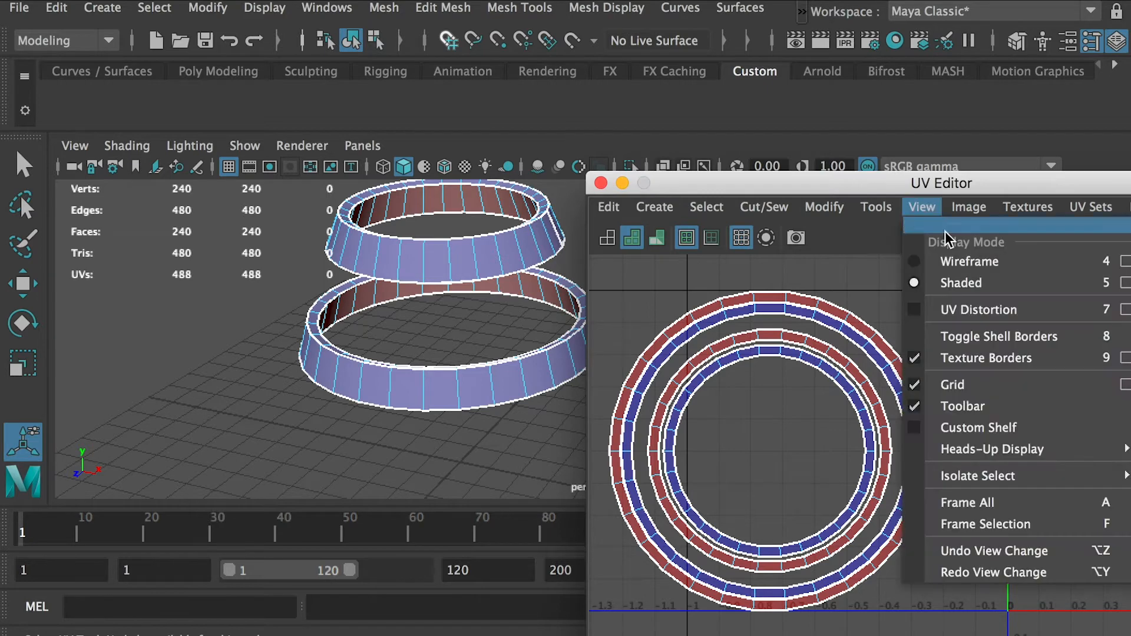
click(960, 260)
click(923, 207)
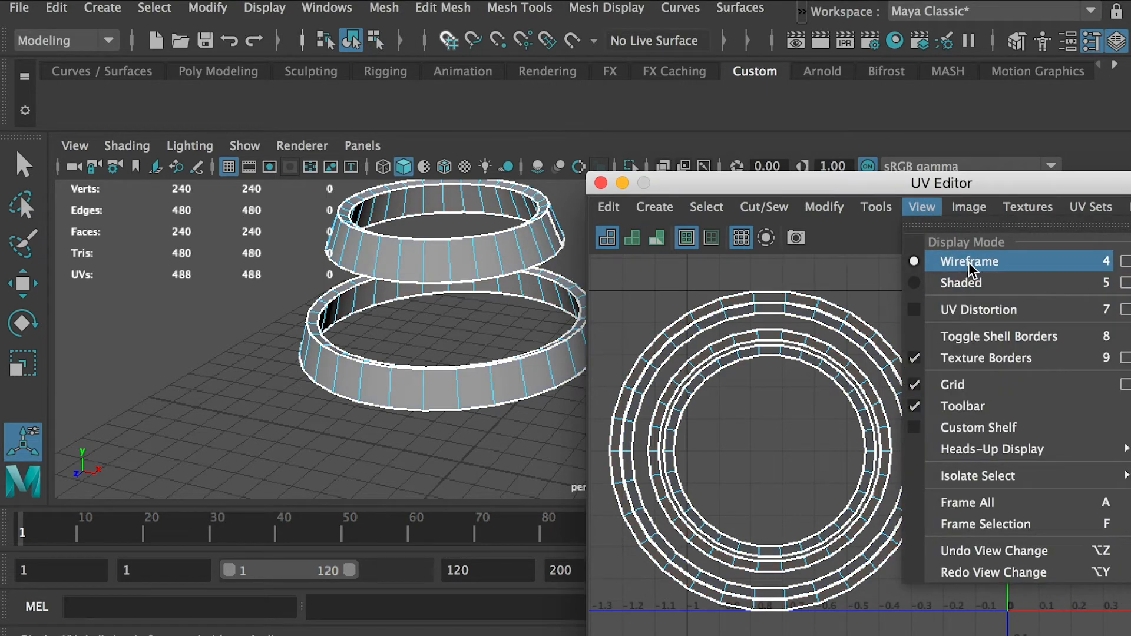
click(915, 284)
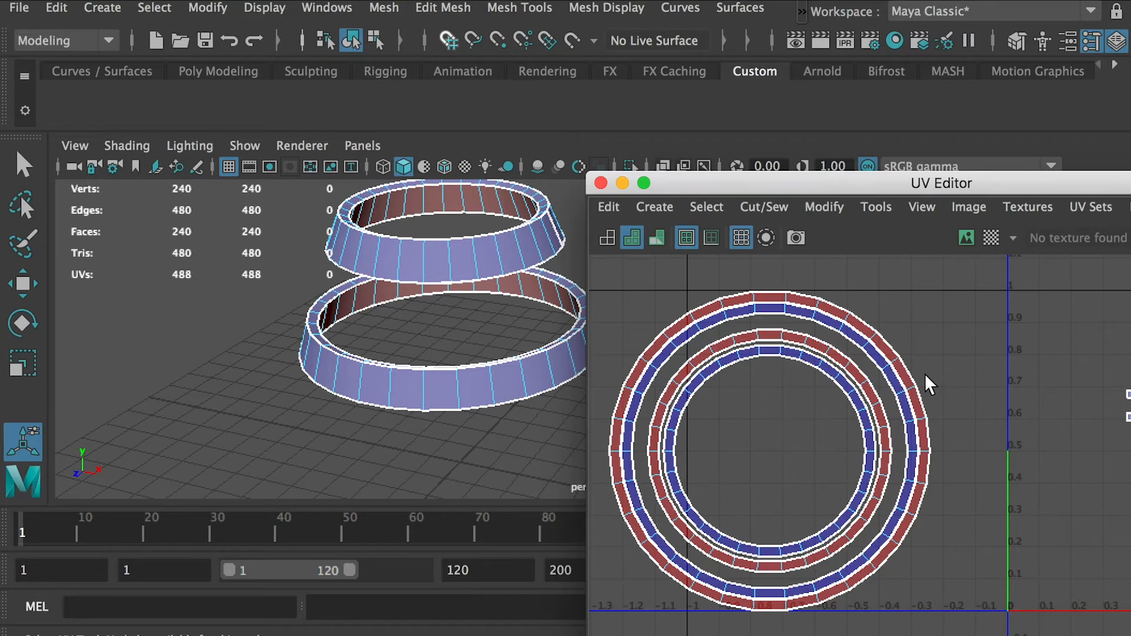
Select the outermost red UV ring and inspect the rims of both bands from above and below.
scroll(922, 372, up, 5)
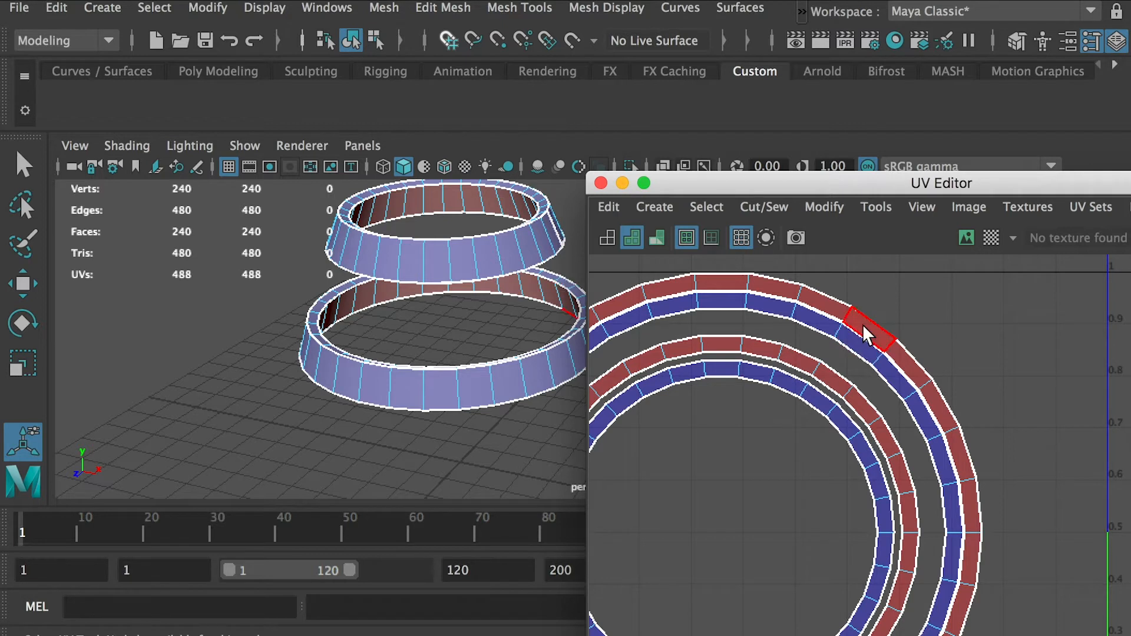
click(828, 323)
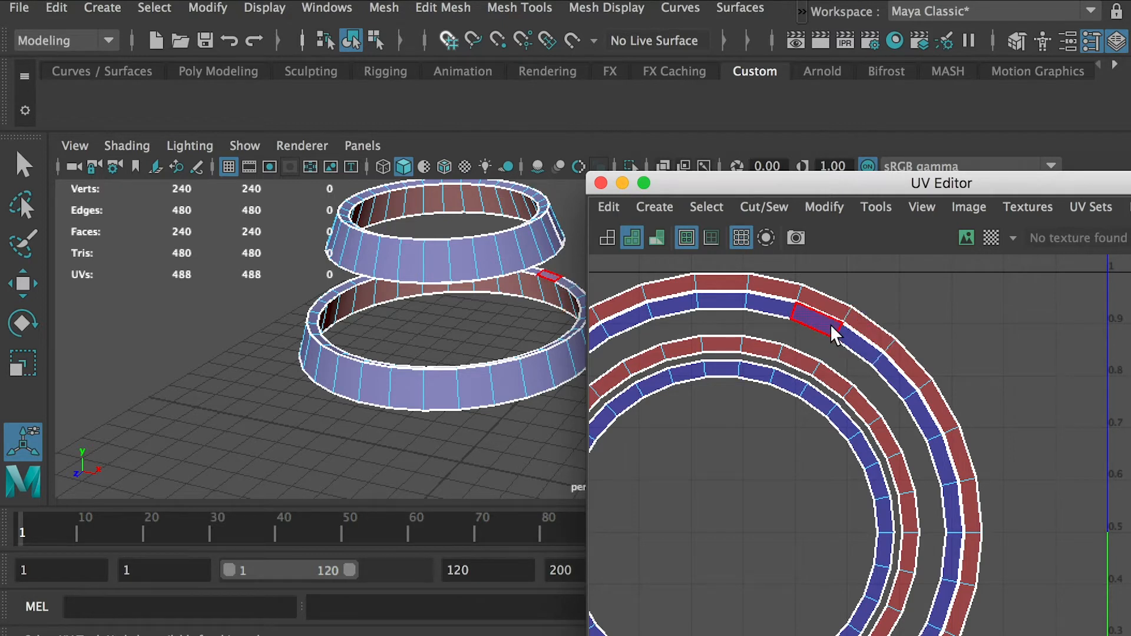
shift+double_click(860, 349)
click(767, 323)
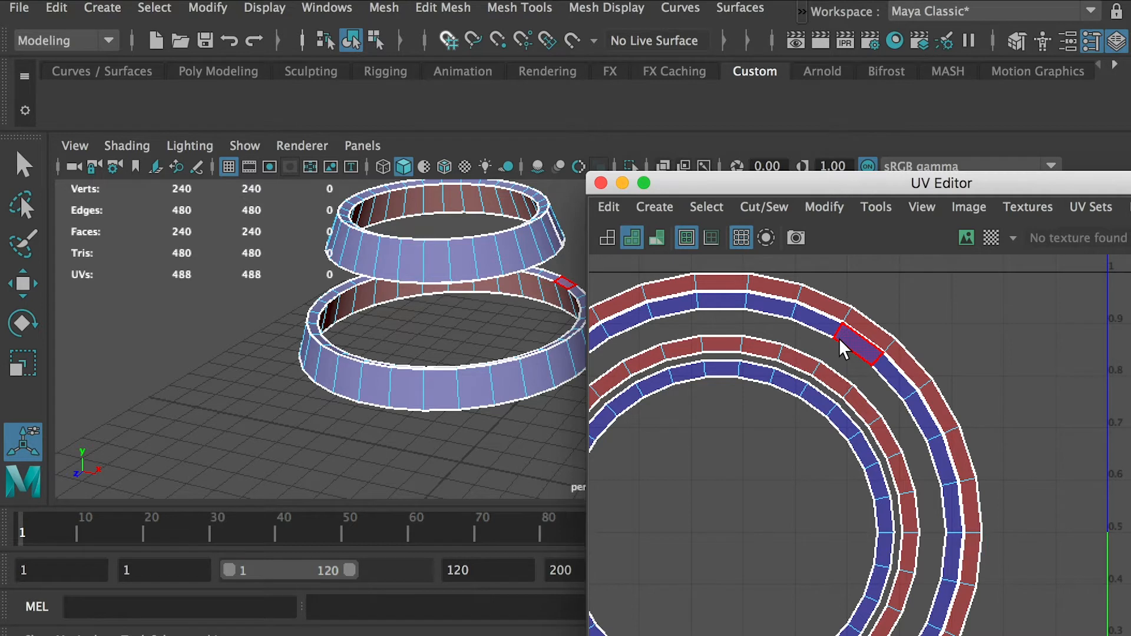
double_click(883, 330)
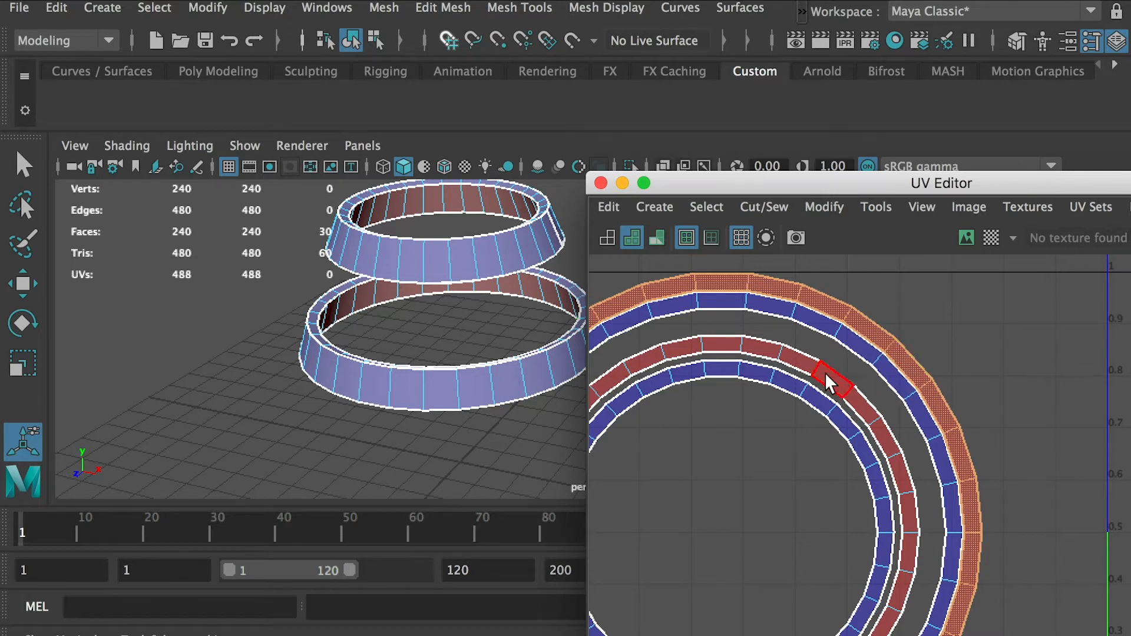
alt+drag(450, 397, 429, 410)
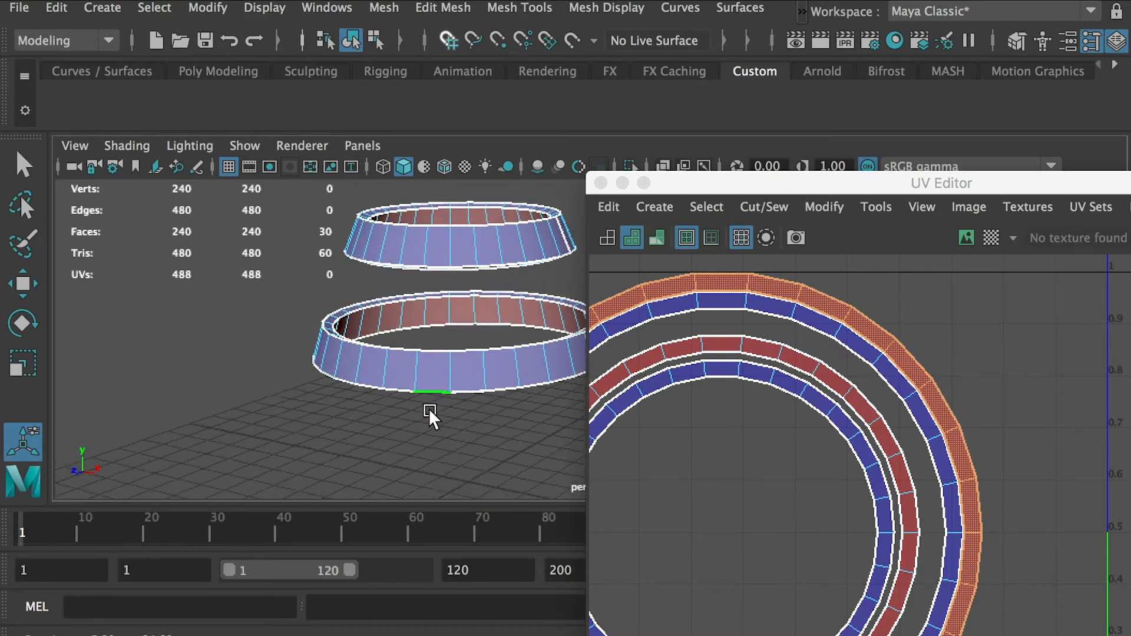
alt+middle_drag(429, 410, 343, 430)
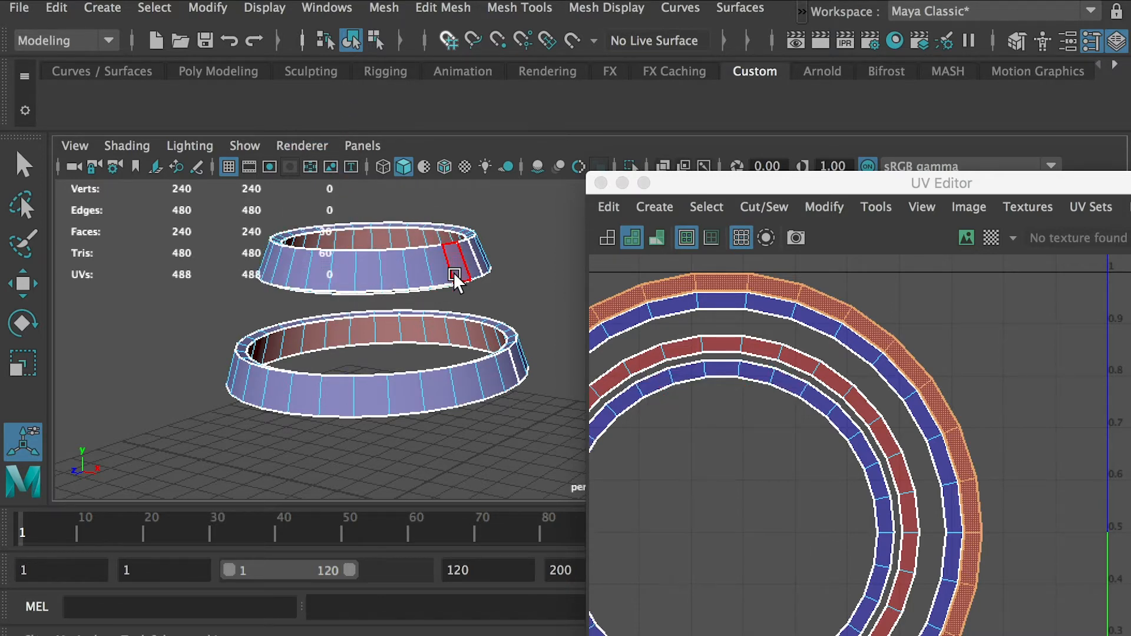
alt+drag(454, 275, 477, 275)
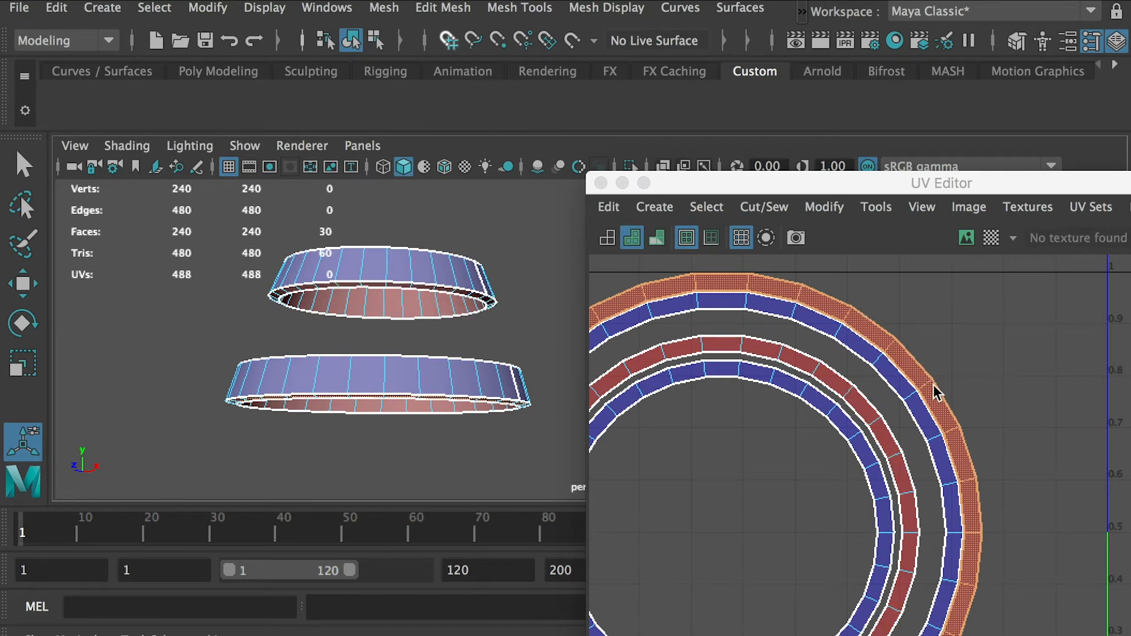
Flip the outermost UV ring to reverse its orientation and clear the selection.
scroll(971, 358, down, 2)
alt+middle_drag(963, 344, 1020, 325)
right_drag(992, 331, 995, 390)
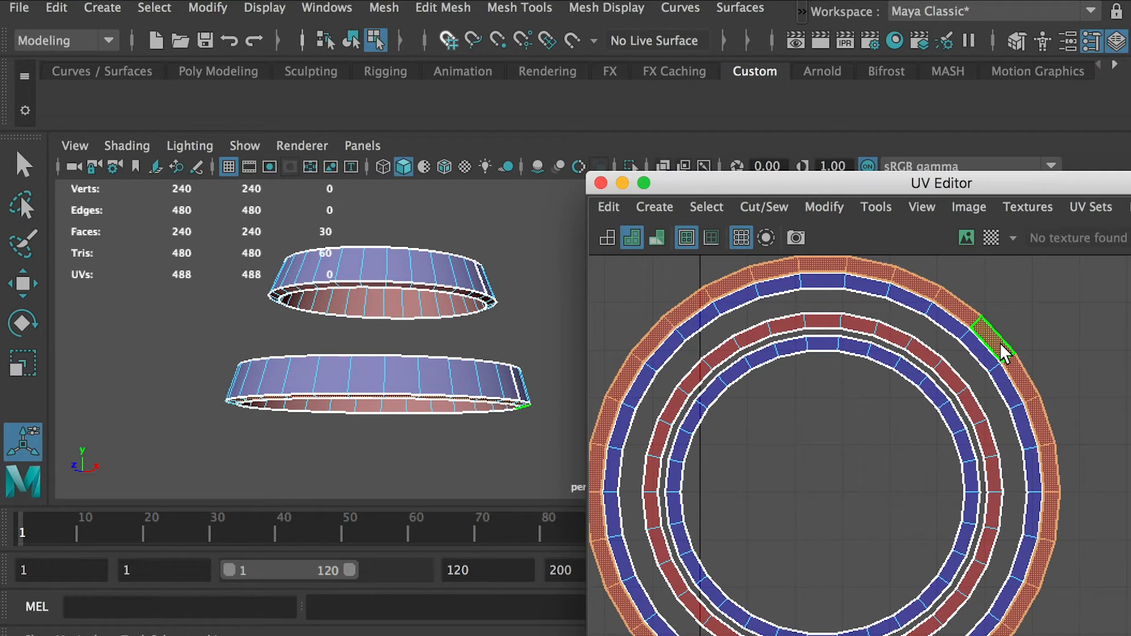
click(824, 207)
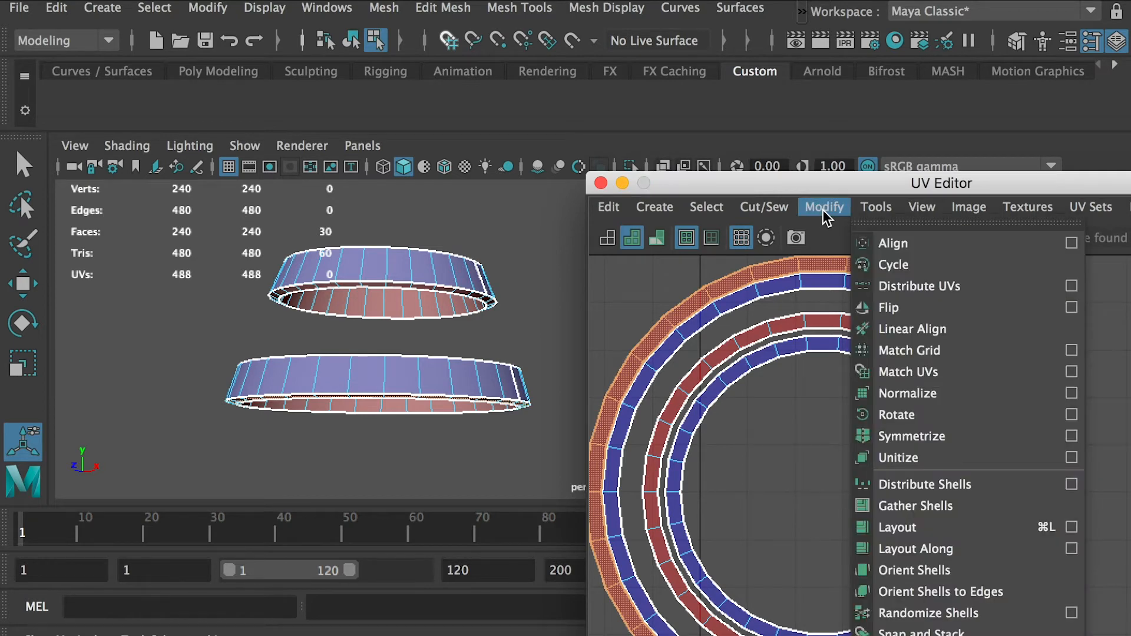
click(893, 307)
click(989, 280)
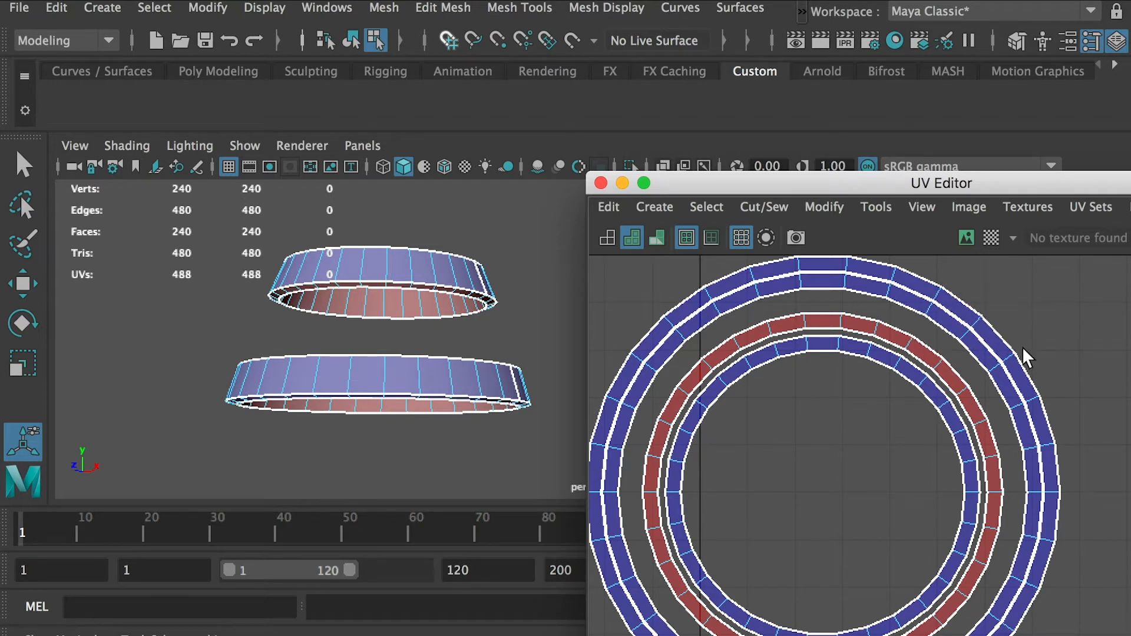
Flip the remaining red UV ring and clear the selection.
double_click(911, 342)
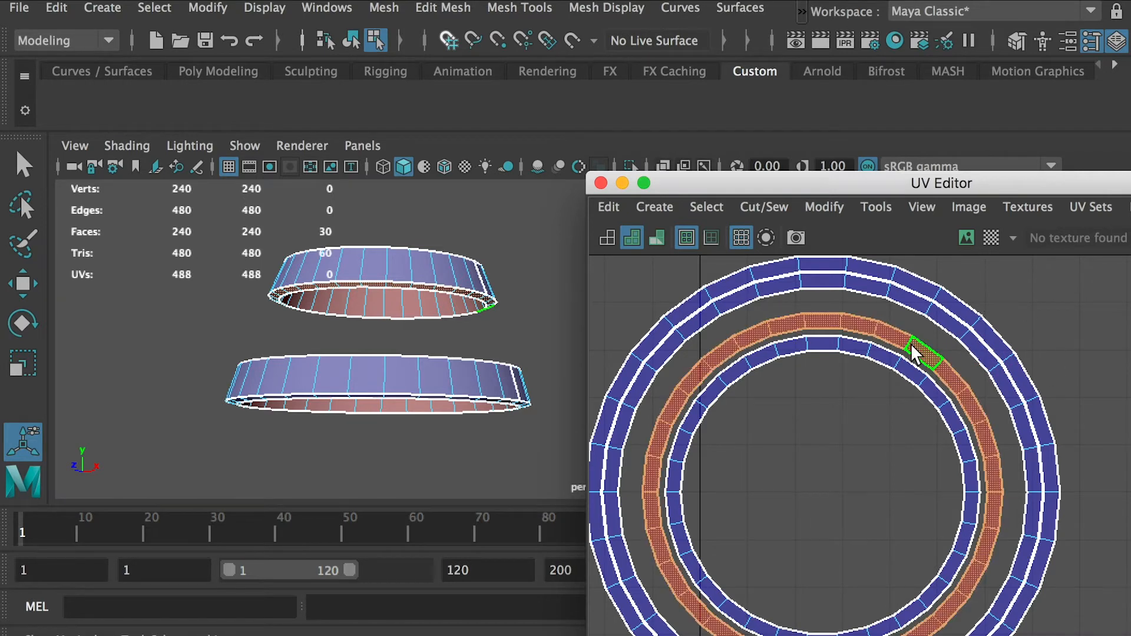
click(824, 206)
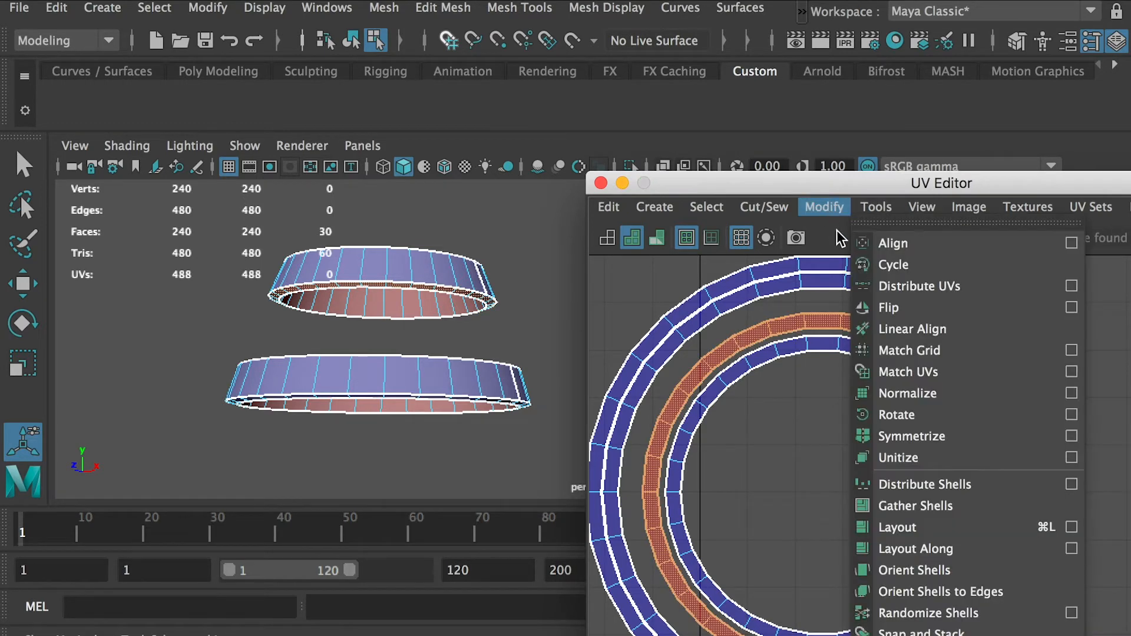
click(896, 307)
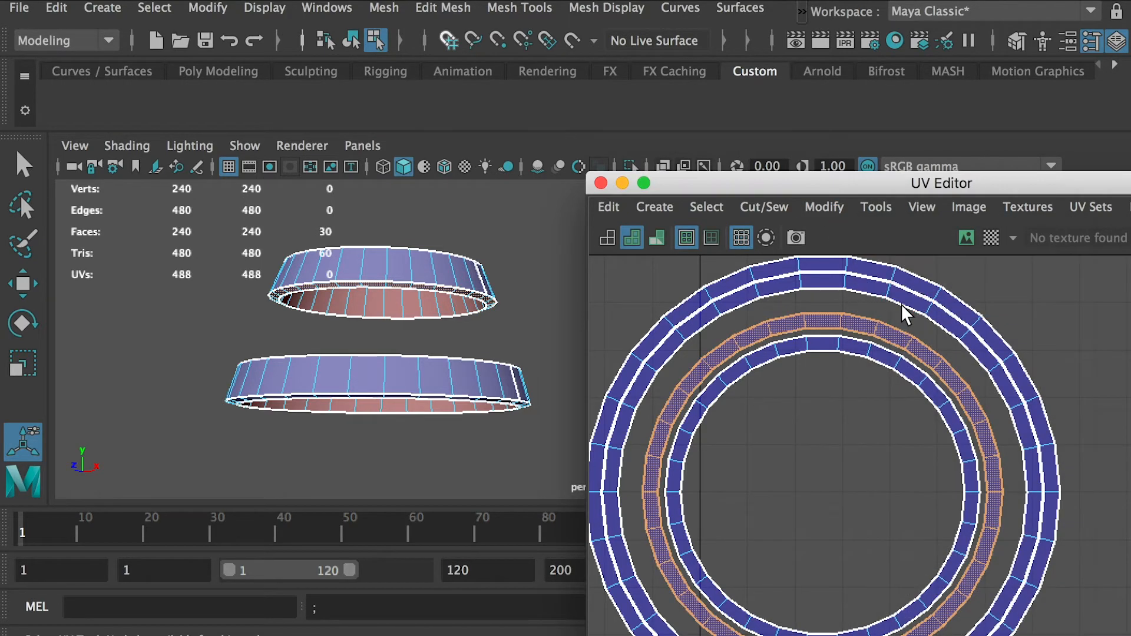
click(1052, 324)
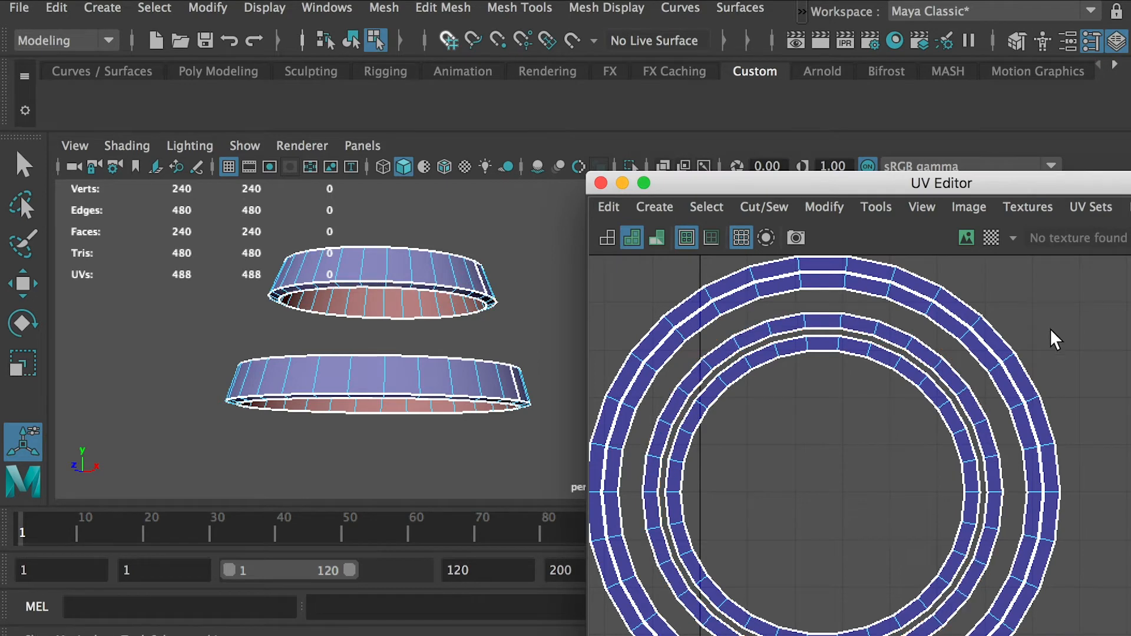
Shift the ring just outside the innermost one along negative U until their edges overlap, and deselect it.
double_click(938, 358)
key(w)
drag(920, 493, 901, 493)
click(996, 452)
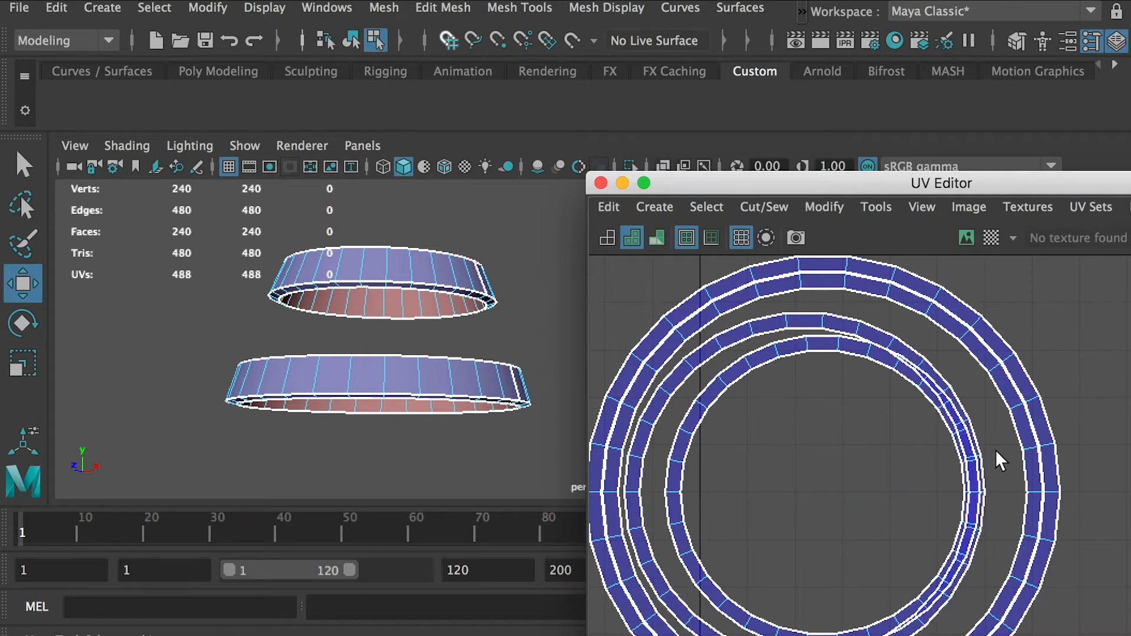
Shift the inner of the two large UV rings along negative U until it overlaps the edges of the small rings.
scroll(995, 450, up, 4)
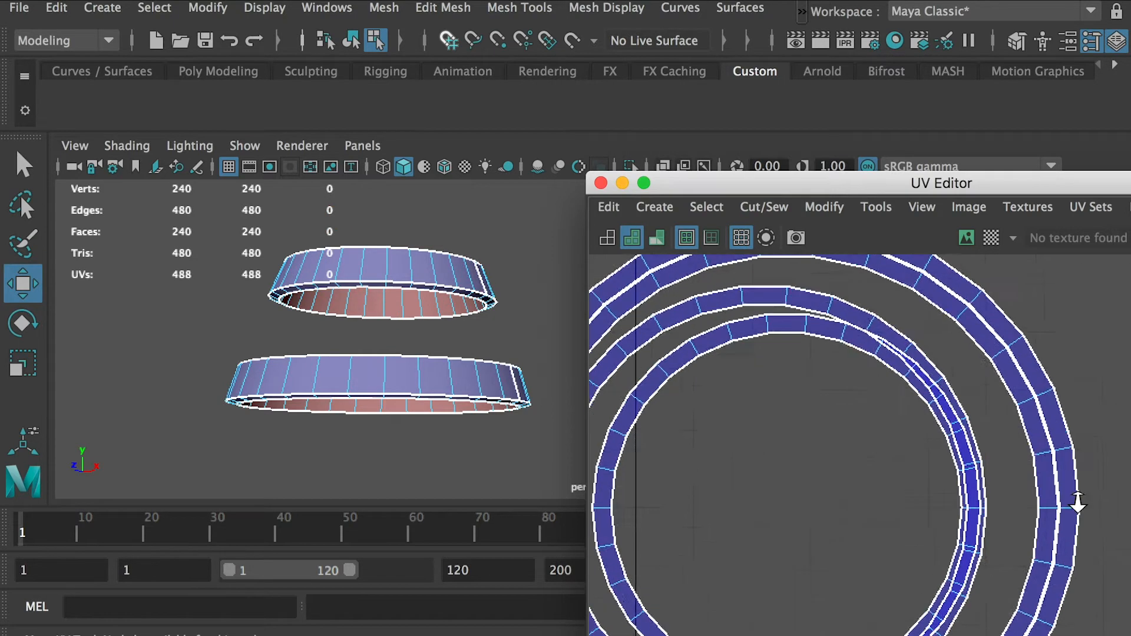
double_click(1031, 384)
drag(827, 530, 731, 527)
click(1010, 406)
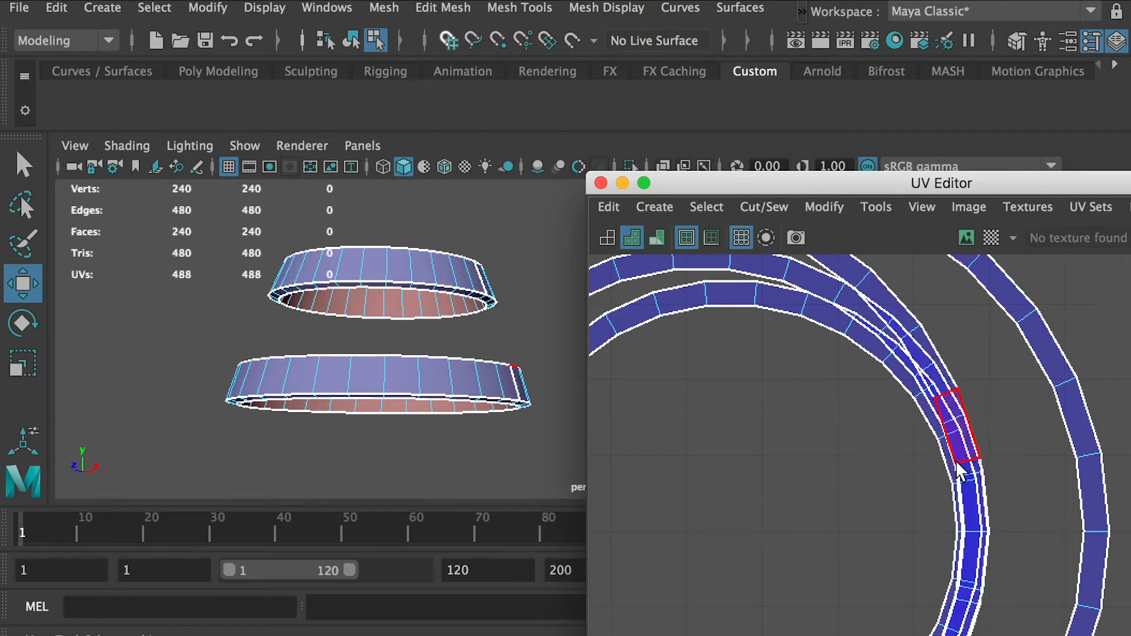
mouse_move(1031, 473)
alt+middle_down()
mouse_move(866, 430)
mouse_move(1029, 463)
alt+middle_up()
alt+right_drag(1028, 463, 871, 384)
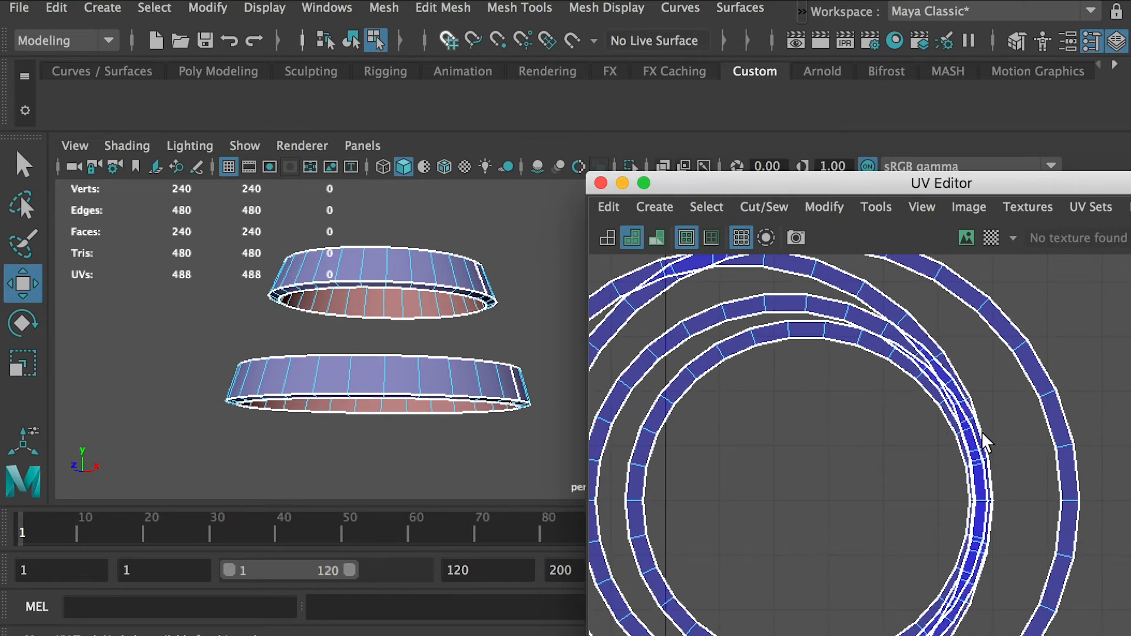
scroll(983, 429, down, 2)
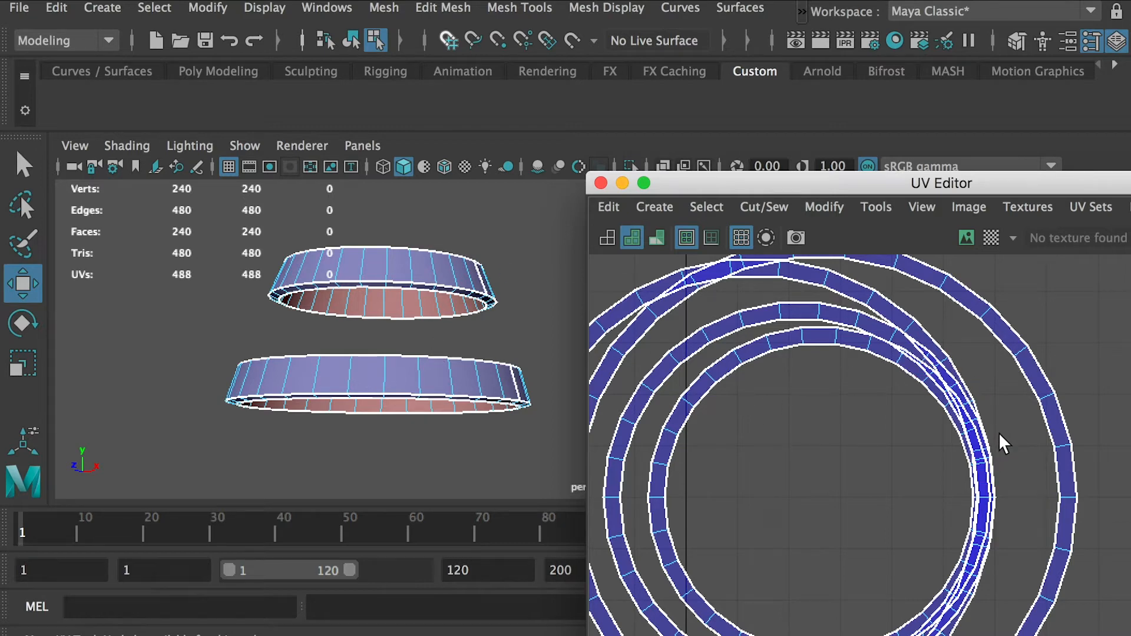
Undo the last two shifts of the rim UV rings along negative U.
key(ctrl+z)
key(ctrl+z)
key(ctrl+z)
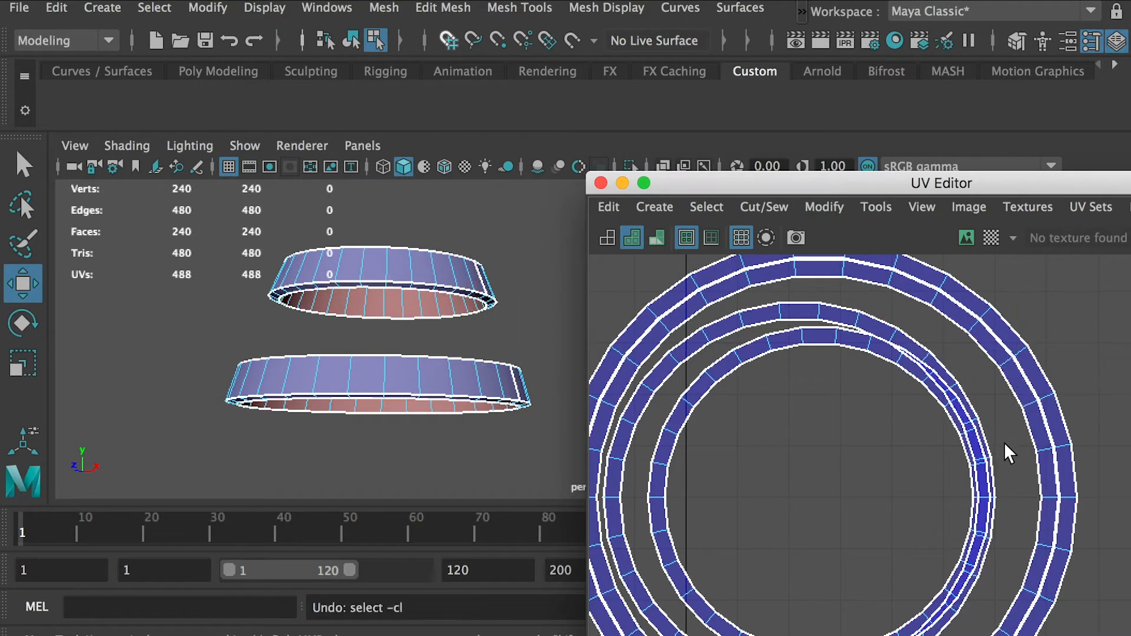
key(ctrl+z)
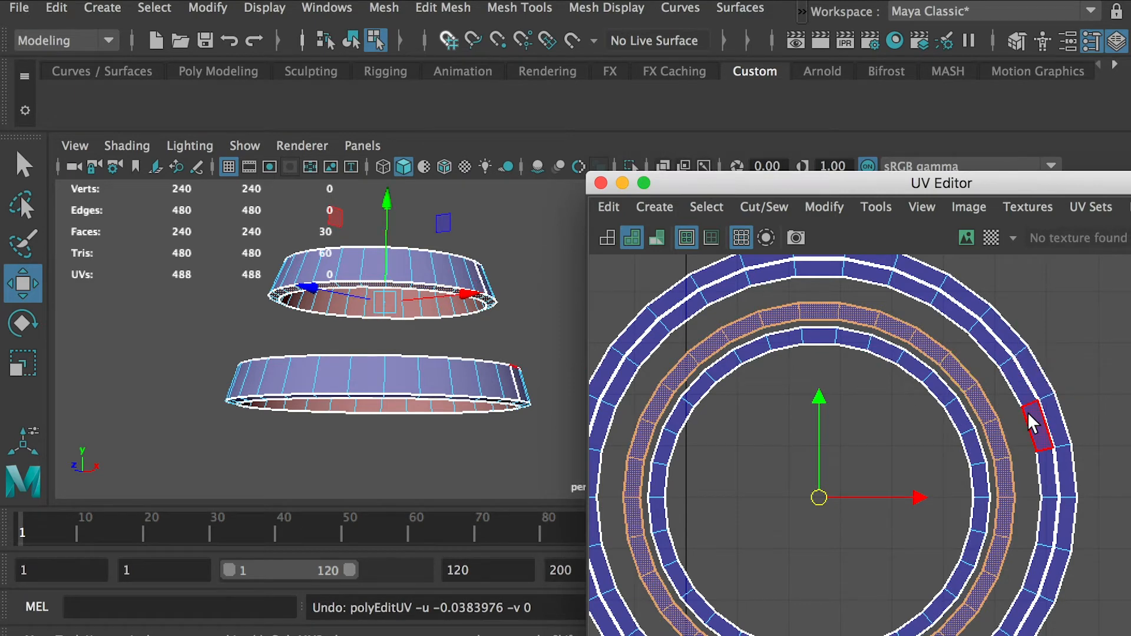
Select all faces of the two straight UV strips that cover the inner and outer sides of the bands.
scroll(795, 358, down, 5)
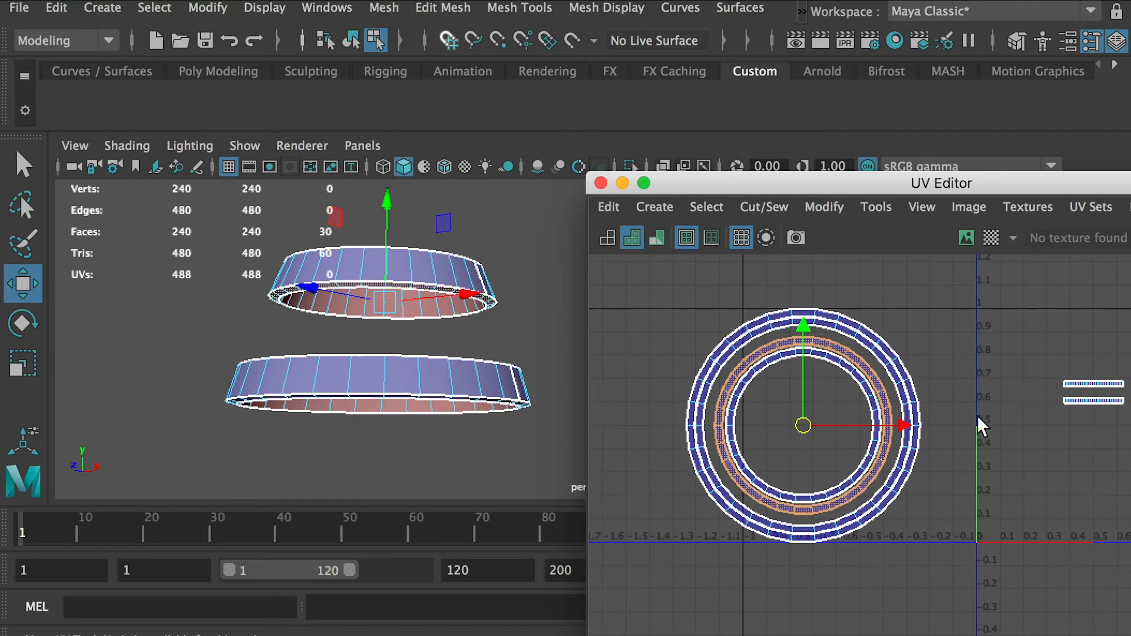
alt+middle_drag(967, 418, 733, 412)
scroll(852, 406, up, 5)
alt+right_drag(1024, 451, 1112, 533)
drag(744, 350, 1102, 568)
alt+drag(499, 295, 490, 347)
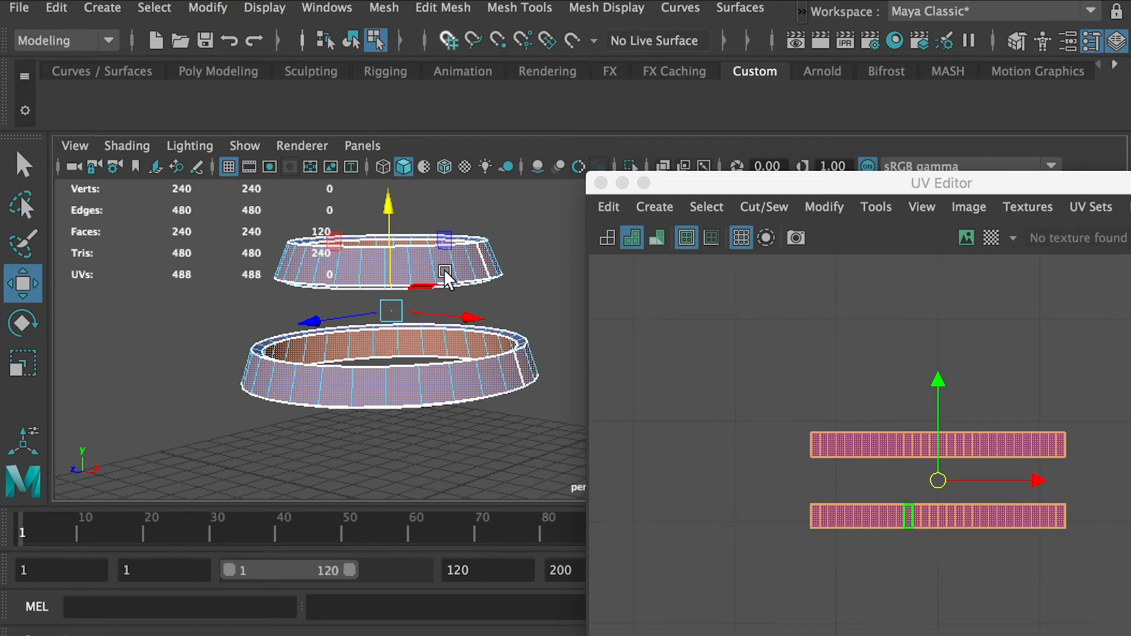
mouse_move(451, 284)
alt+mouse_down()
mouse_move(444, 324)
mouse_move(457, 268)
alt+mouse_up()
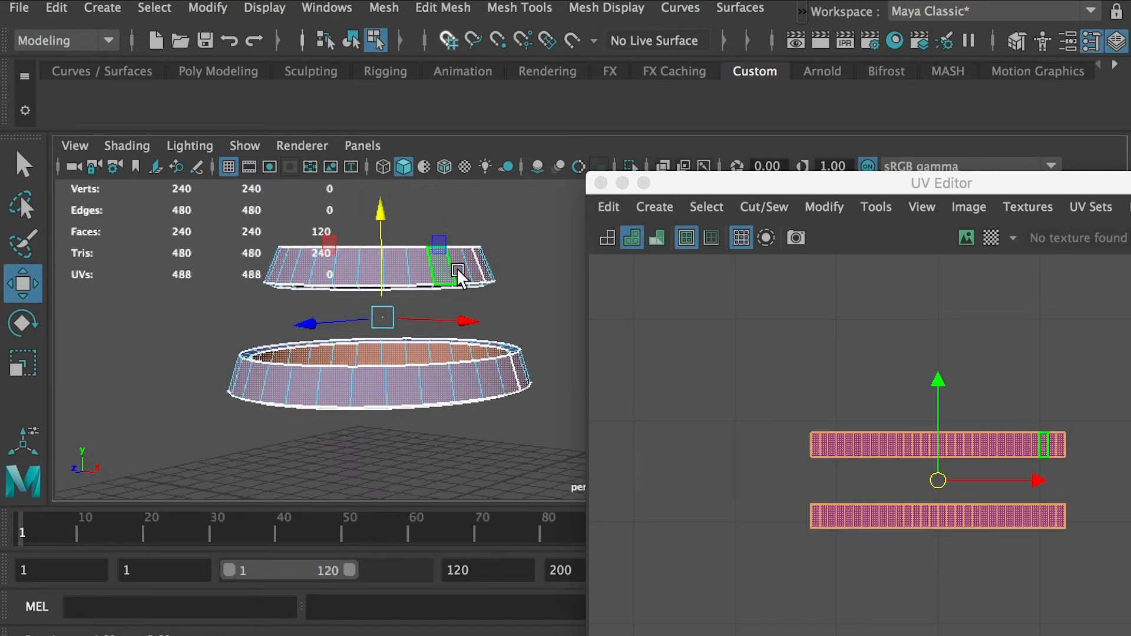
alt+right_drag(478, 329, 407, 322)
alt+drag(406, 321, 449, 286)
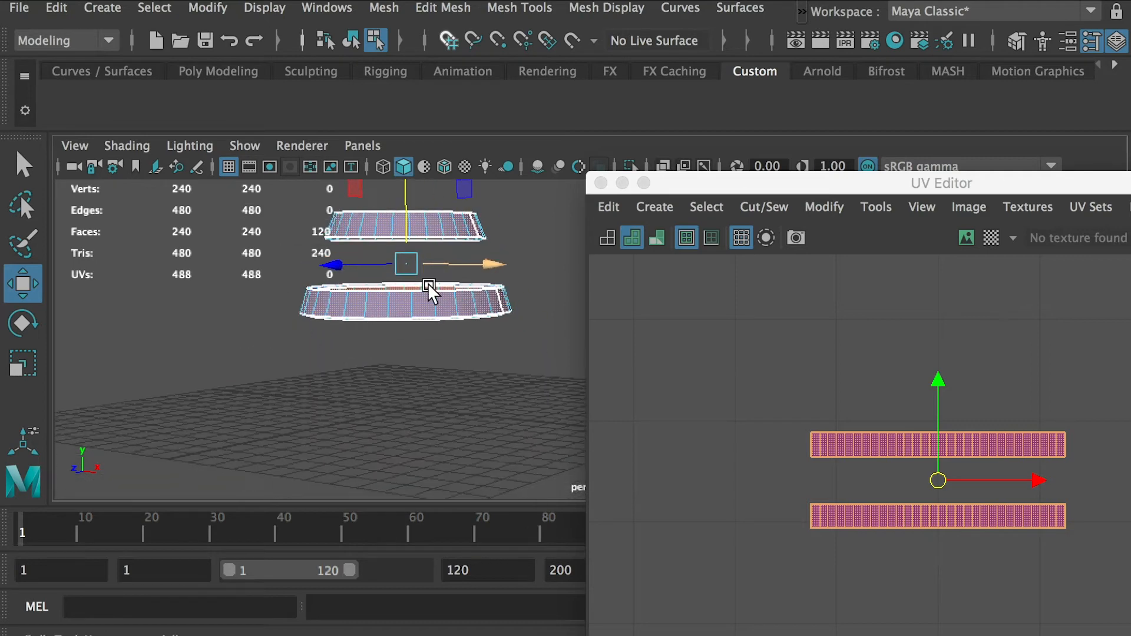
Apply a planar UV mapping to the selected side faces, fitted to the bounding box and projected from the Z axis.
click(803, 11)
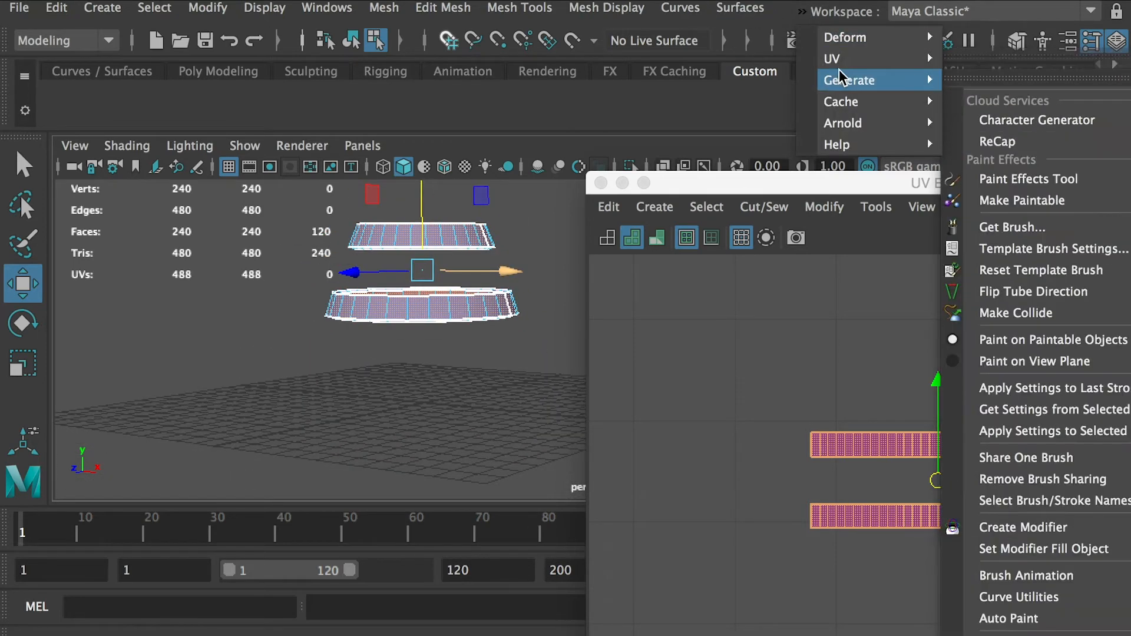
mouse_move(837, 58)
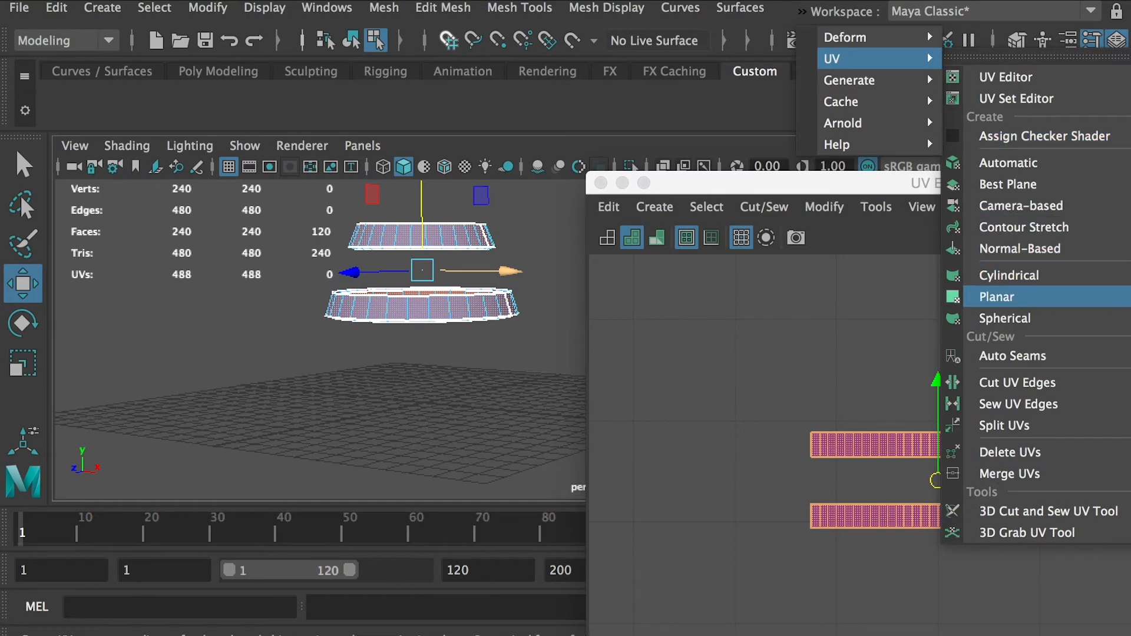
click(1122, 296)
drag(556, 228, 730, 422)
alt+drag(492, 379, 289, 406)
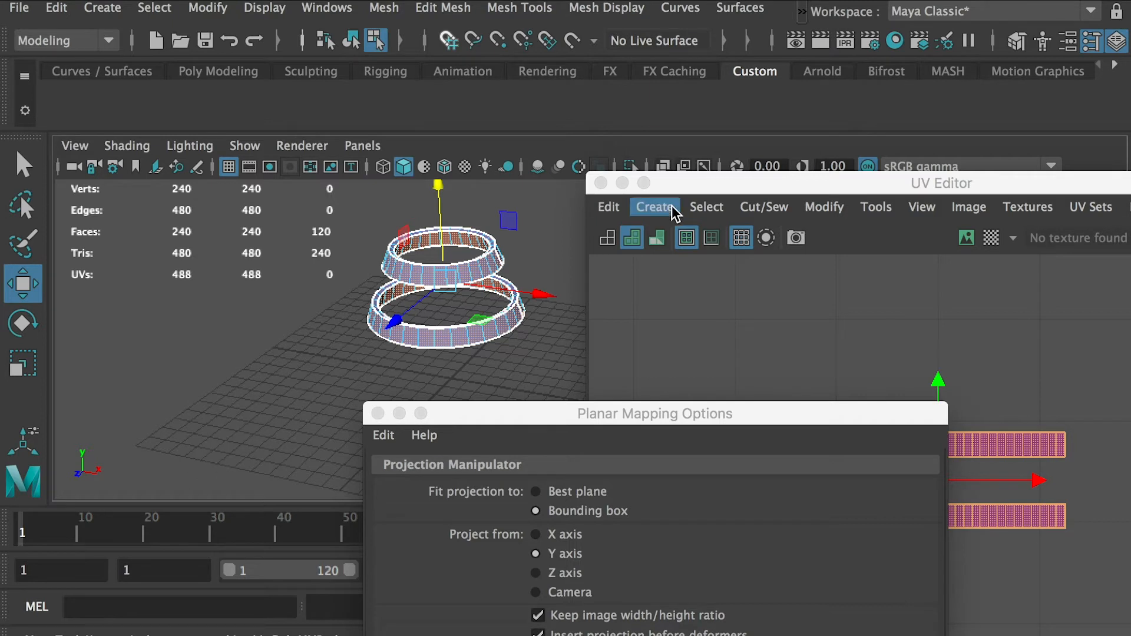
drag(582, 412, 575, 277)
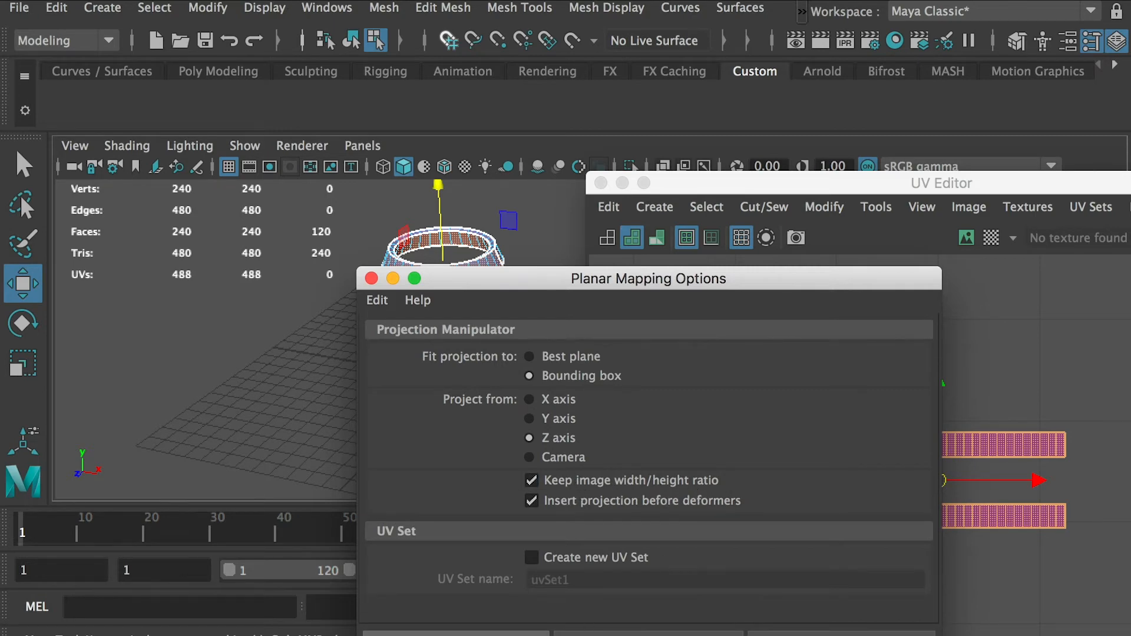
click(507, 634)
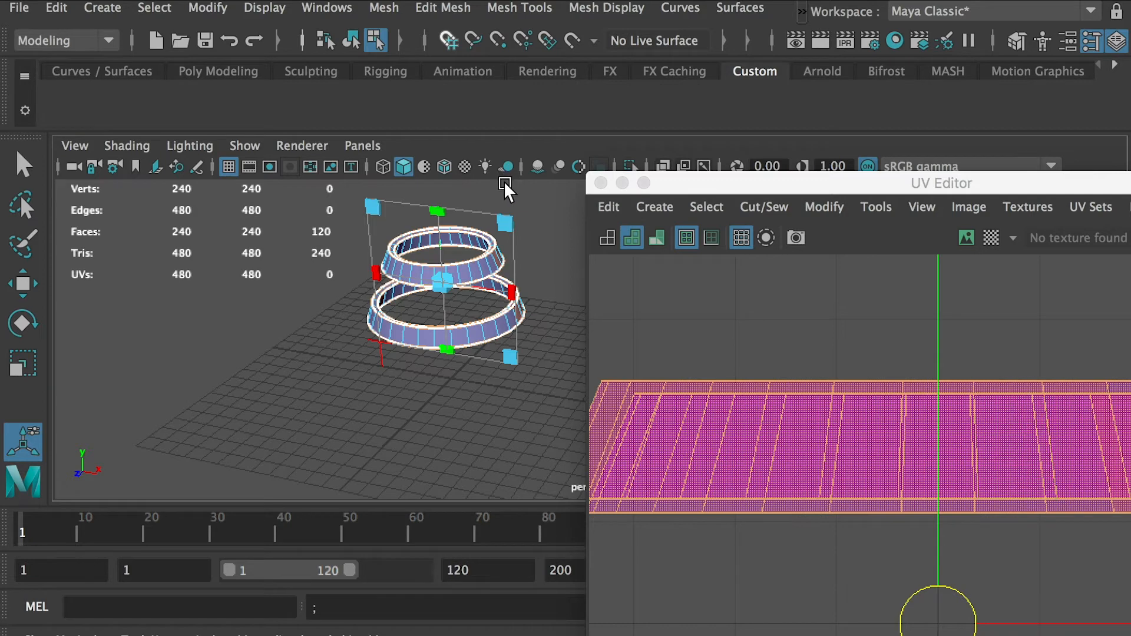
Move the larger of the upper band's two overlapping UV shells along positive V until it clears the smaller one.
scroll(803, 454, down, 2)
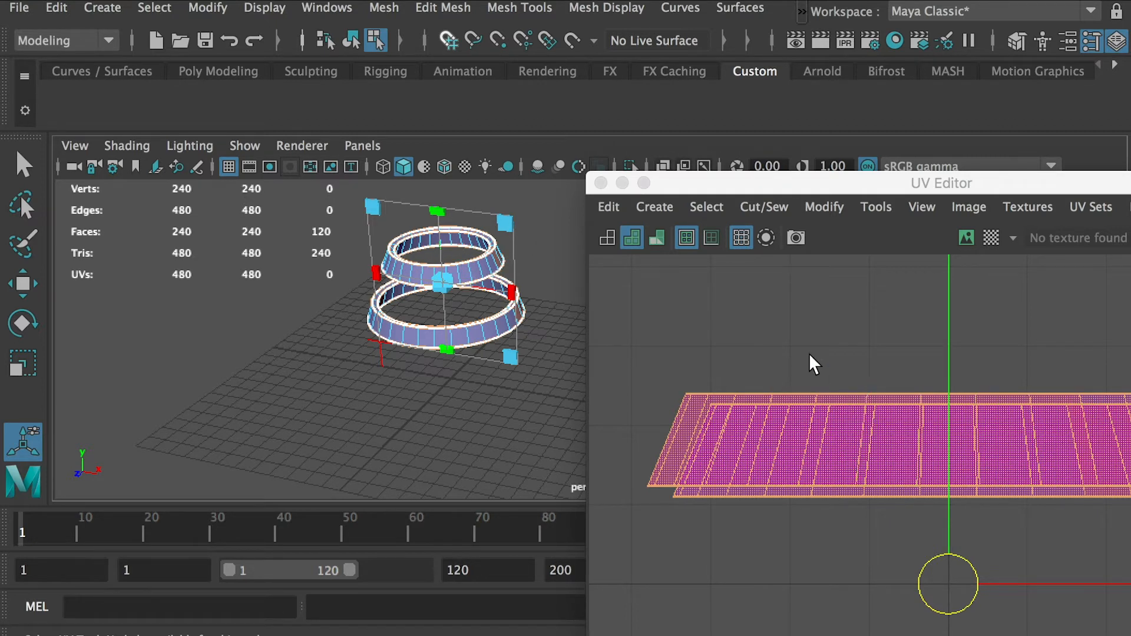
click(822, 345)
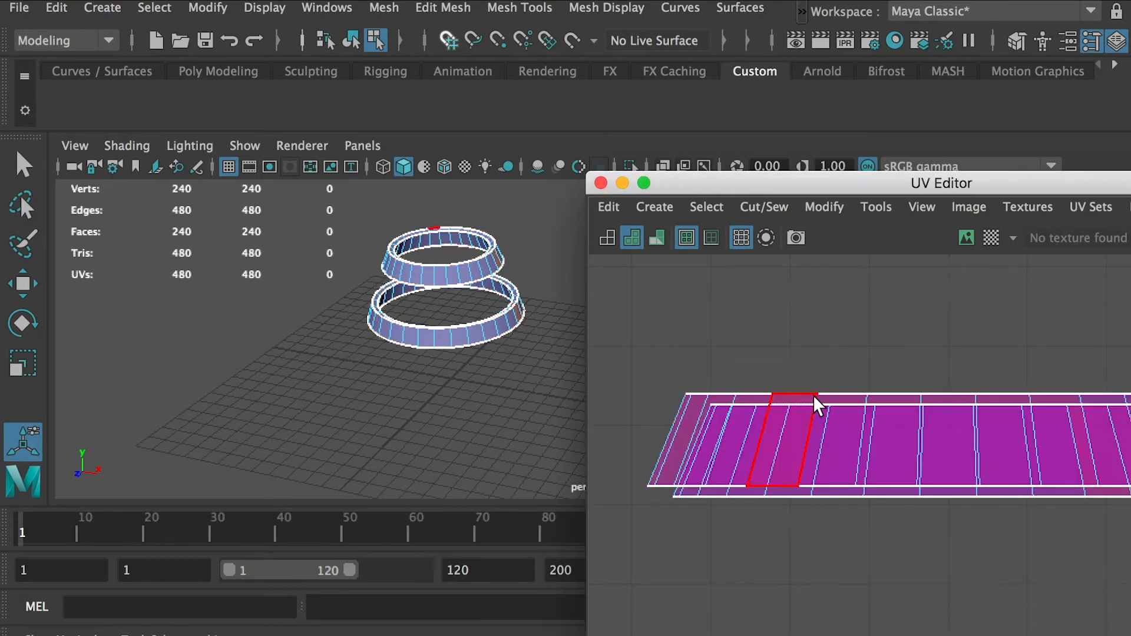
right_drag(919, 402, 1017, 394)
double_click(978, 395)
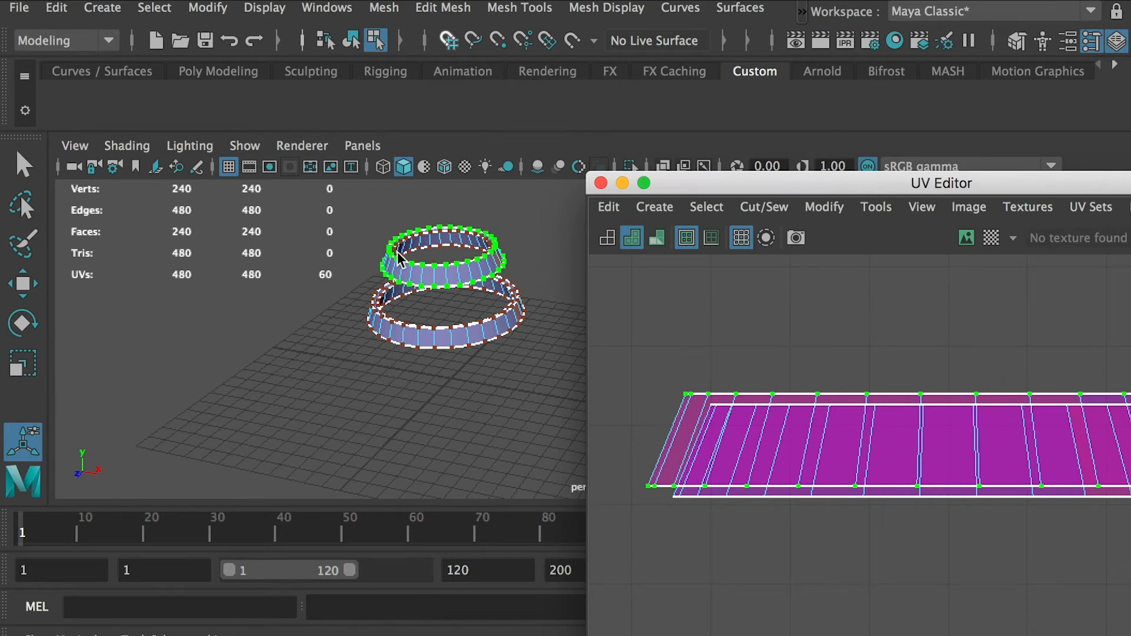
key(w)
drag(949, 337, 944, 240)
Move the larger of the lower band's two overlapping UV shells along positive V until it clears the smaller one.
alt+middle_drag(972, 508, 948, 423)
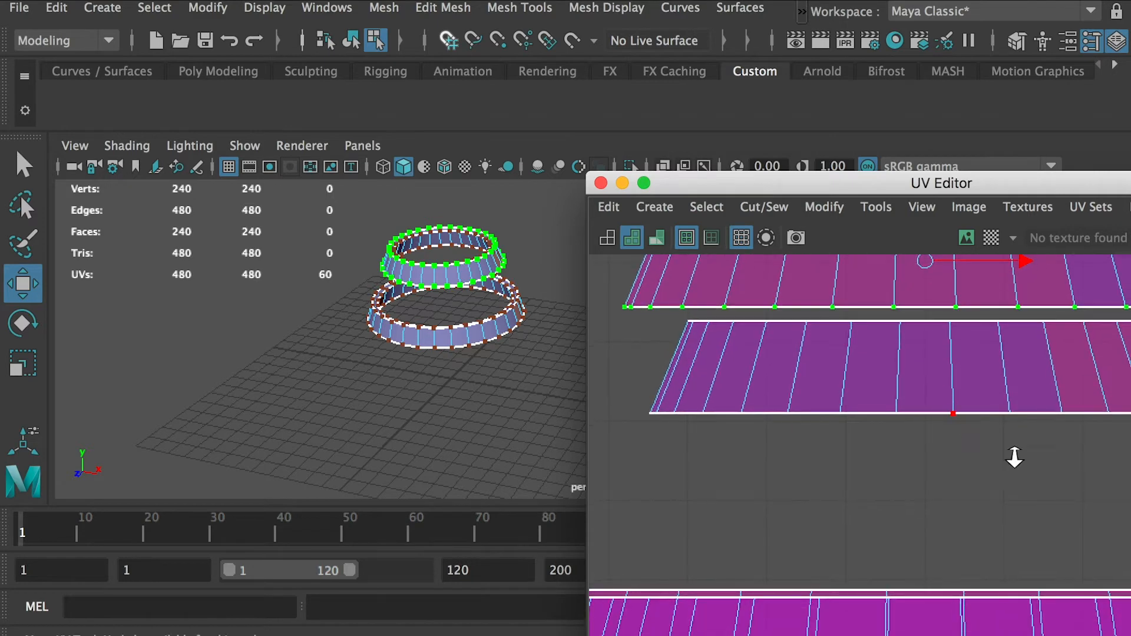
alt+right_drag(1015, 457, 937, 424)
drag(914, 181, 760, 102)
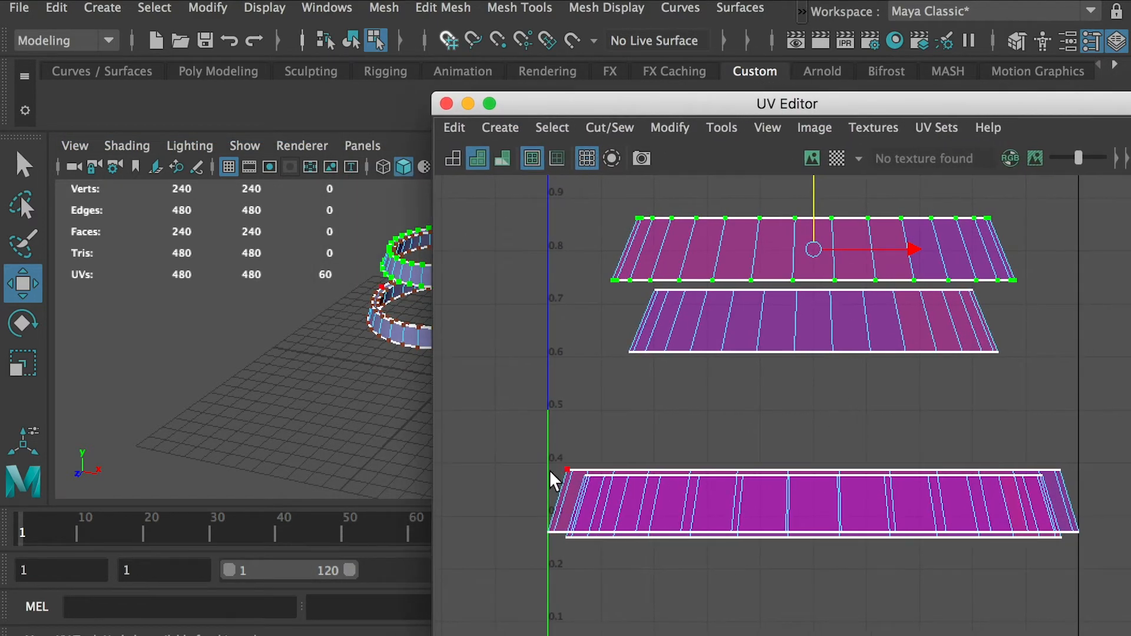
click(564, 468)
drag(812, 399, 815, 325)
Pick the left end edge of the topmost UV shell and examine where it lies on the upper band model.
alt+middle_drag(398, 331, 204, 401)
alt+right_drag(346, 331, 365, 394)
alt+middle_drag(365, 393, 332, 380)
alt+right_drag(332, 381, 348, 386)
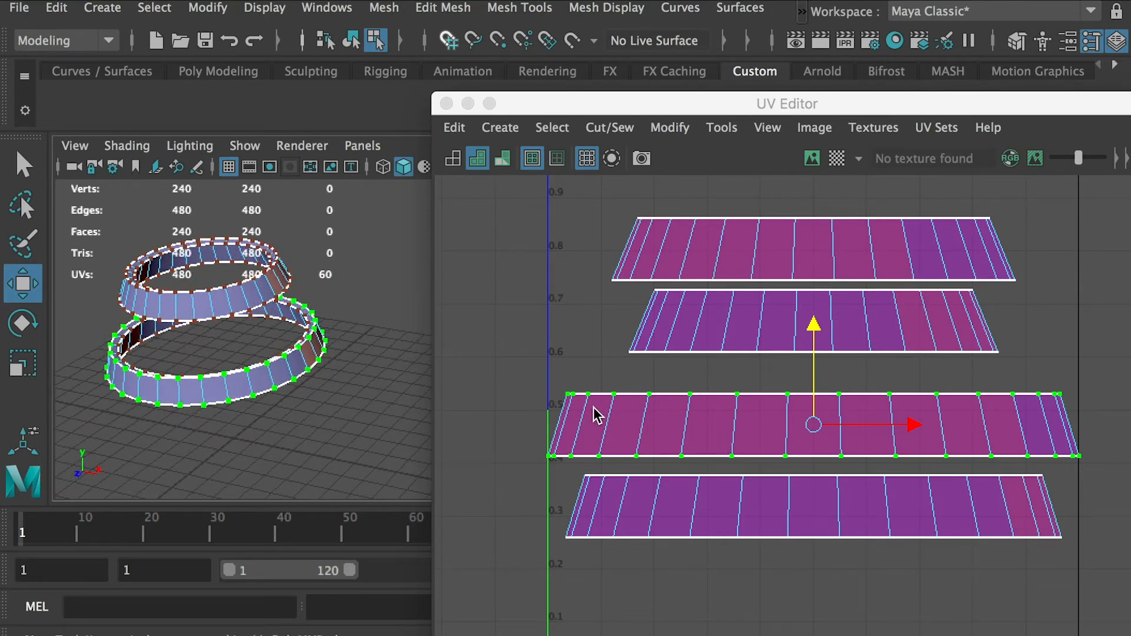
right_drag(610, 362, 605, 309)
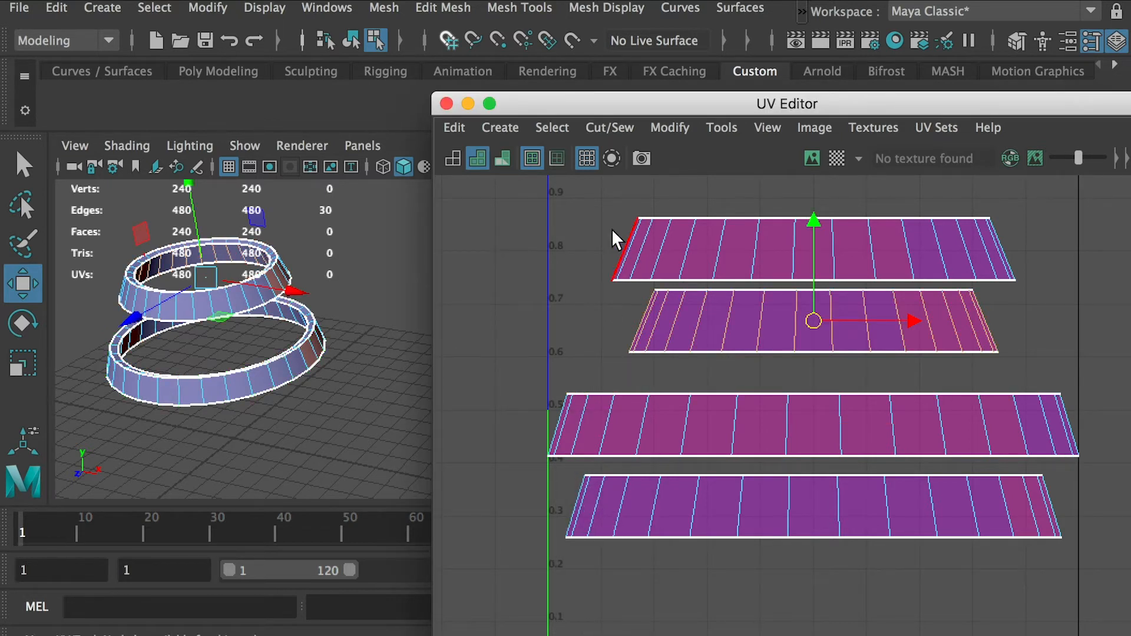
click(624, 248)
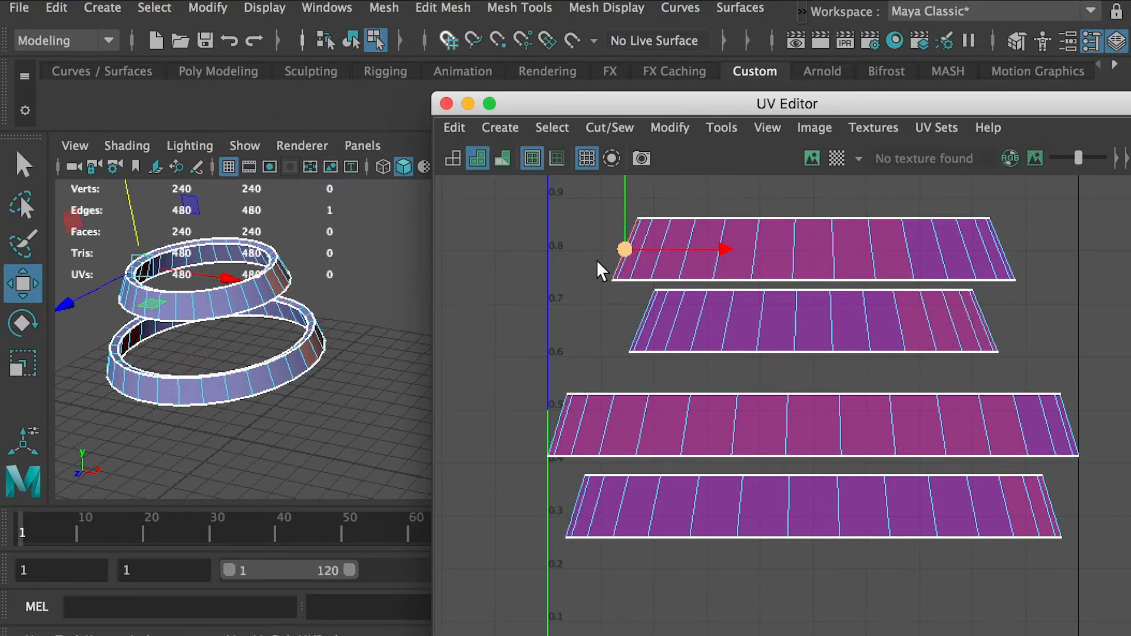
alt+drag(284, 302, 253, 311)
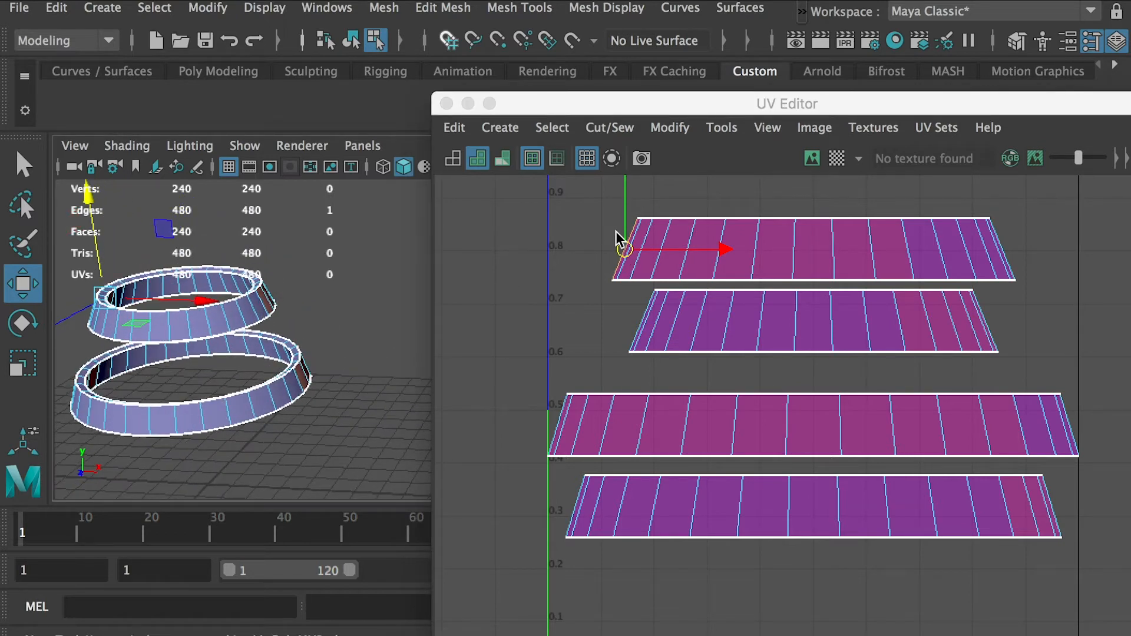
alt+drag(164, 302, 327, 314)
alt+drag(263, 422, 201, 427)
alt+drag(86, 475, 293, 475)
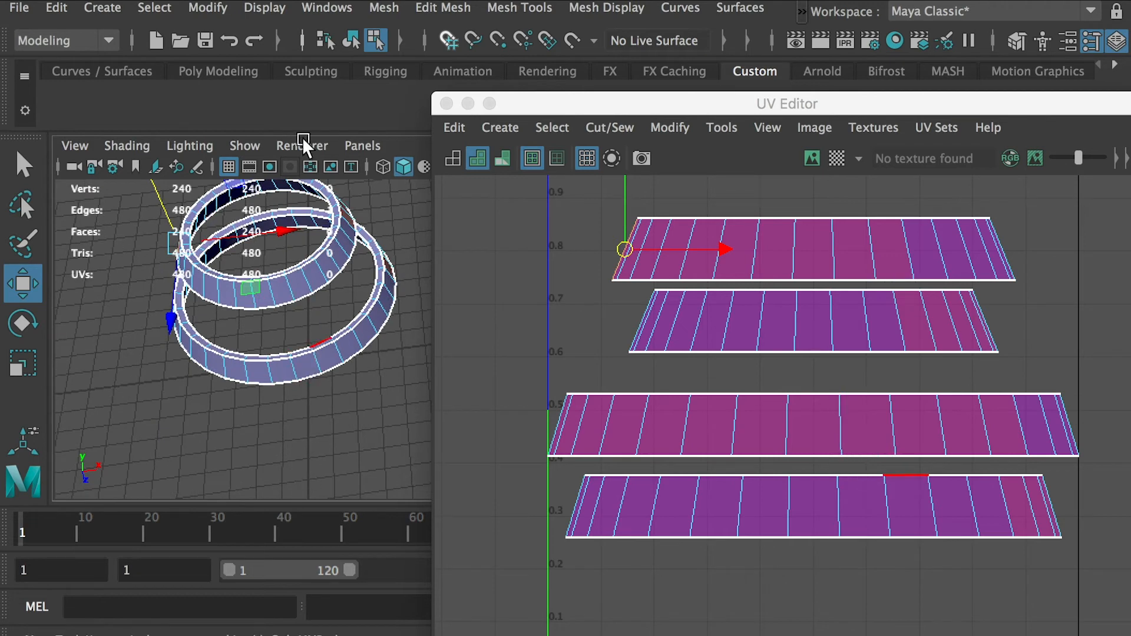
drag(551, 110, 730, 124)
alt+drag(591, 227, 400, 259)
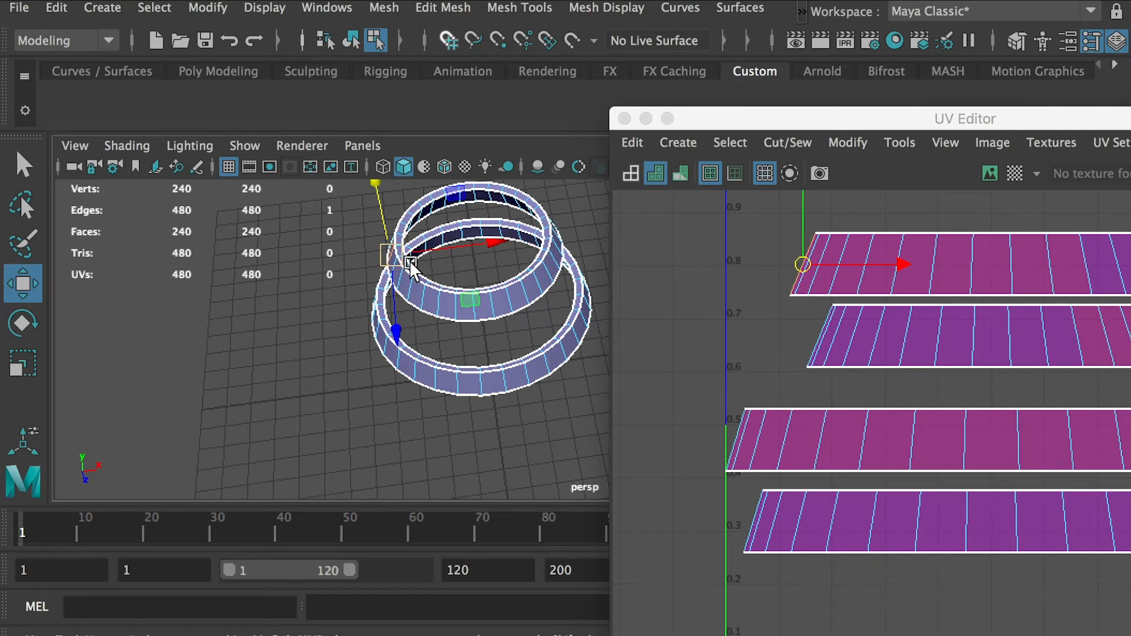
alt+drag(468, 264, 206, 249)
drag(858, 118, 633, 106)
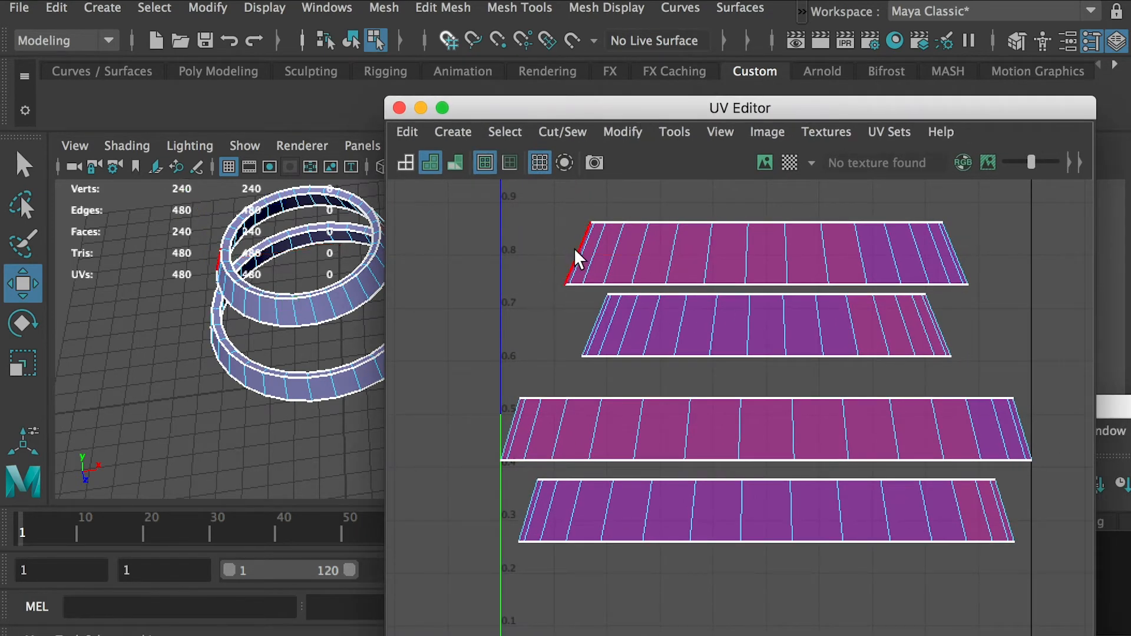
Add the left end edges of the other three side UV shells to the edge selection.
shift+click(595, 319)
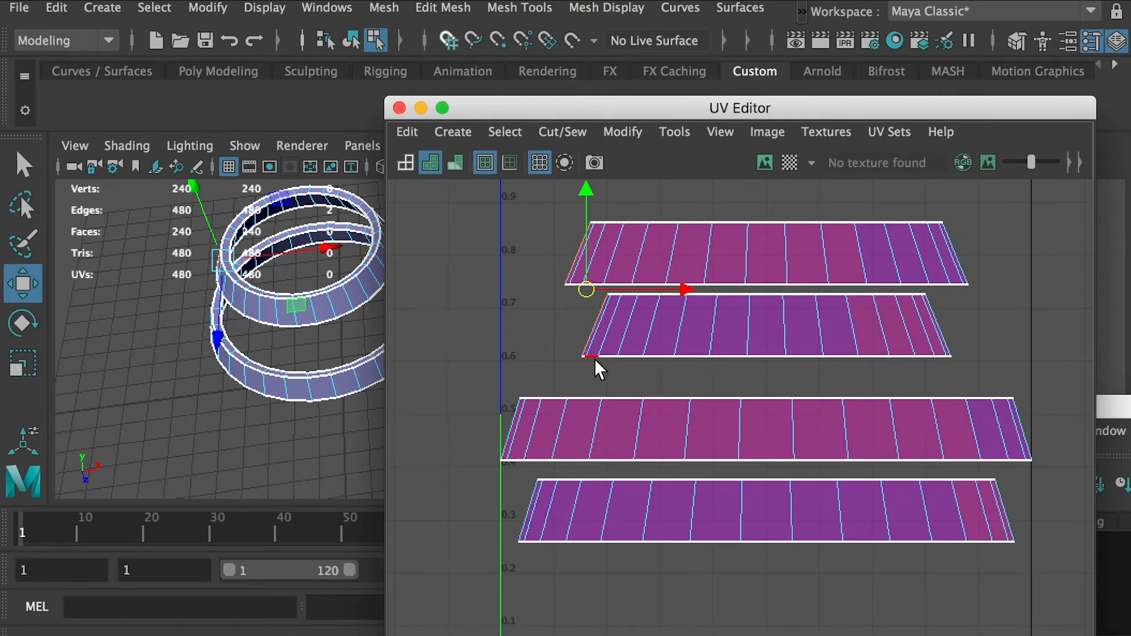
scroll(568, 345, up, 3)
alt+middle_drag(704, 409, 720, 347)
alt+right_drag(720, 346, 590, 377)
alt+middle_drag(591, 386, 599, 323)
shift+click(570, 311)
shift+click(595, 410)
Examine the four selected end edges on both bands from several angles and compare them with the UV layout.
alt+drag(275, 295, 323, 217)
drag(515, 105, 753, 140)
alt+right_drag(391, 275, 462, 333)
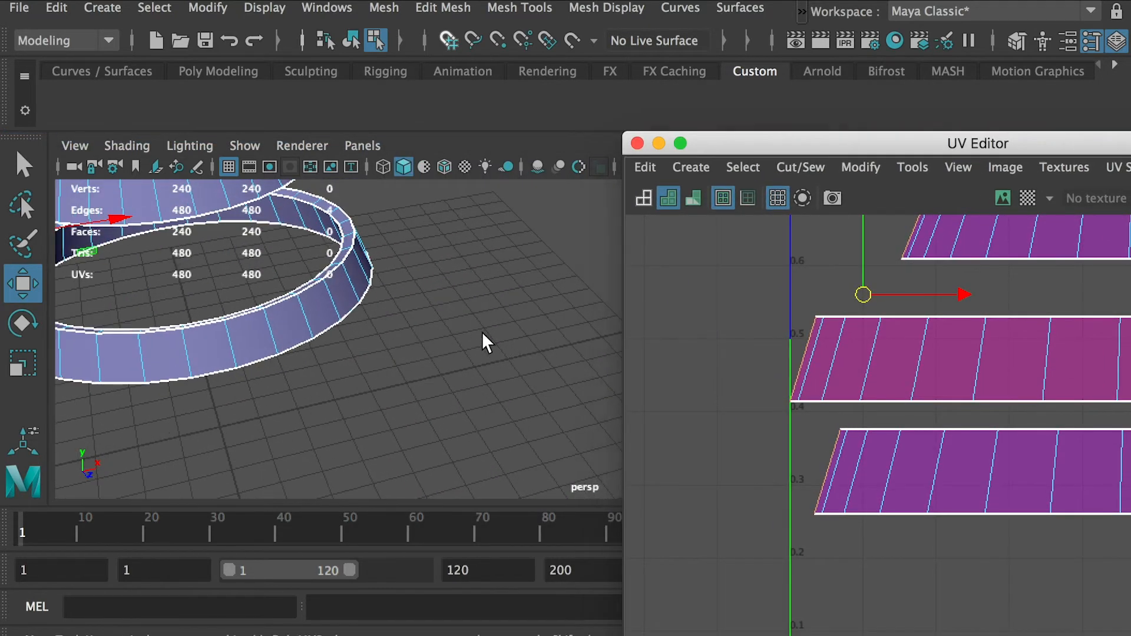
alt+drag(462, 334, 530, 324)
alt+right_drag(531, 324, 438, 353)
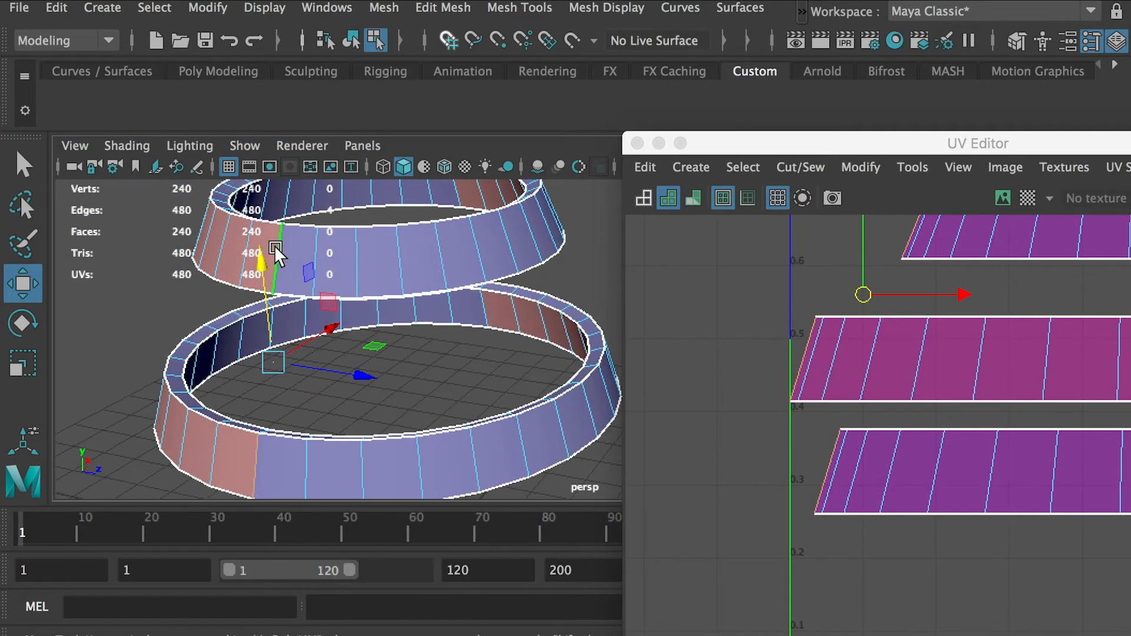
alt+drag(275, 408, 249, 358)
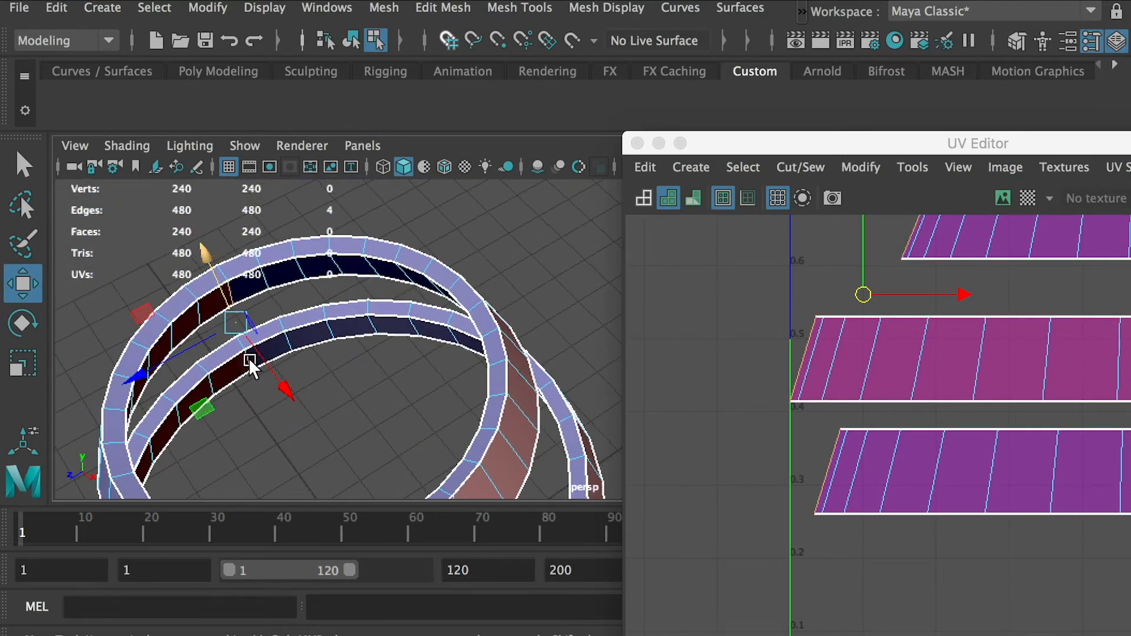
alt+right_drag(506, 387, 308, 343)
alt+drag(308, 344, 445, 291)
alt+middle_drag(379, 293, 239, 267)
alt+right_drag(474, 318, 444, 302)
drag(753, 143, 623, 159)
alt+right_drag(920, 338, 790, 297)
alt+middle_drag(893, 320, 763, 392)
alt+right_drag(862, 322, 809, 311)
alt+middle_drag(809, 311, 762, 368)
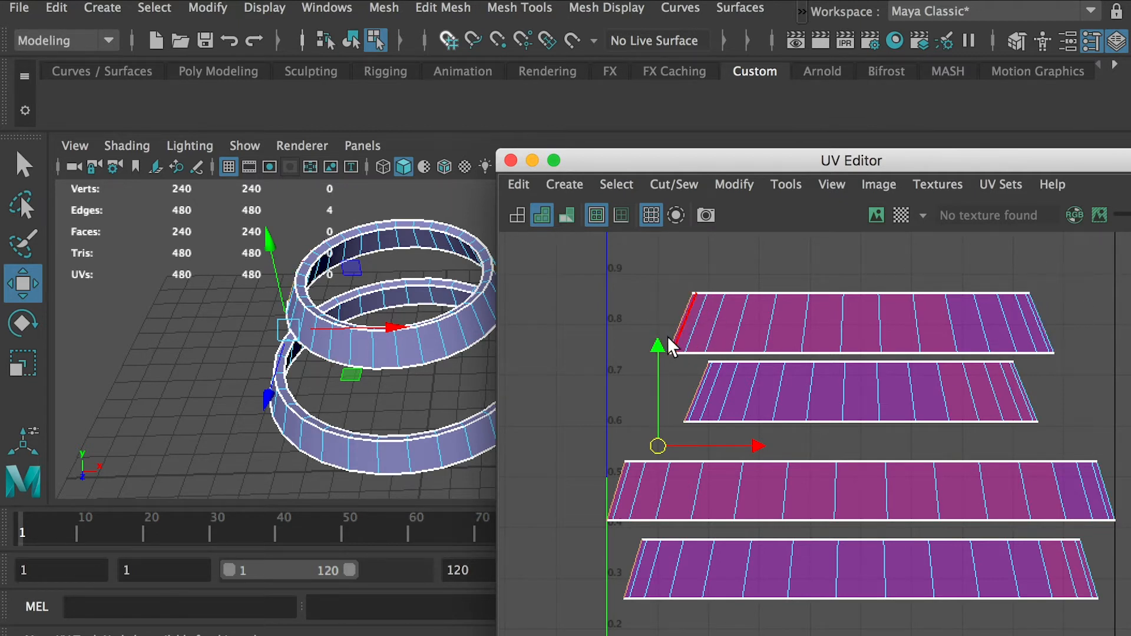
Cut the UVs along the four selected end edges and clear the selection.
shift+right_click(626, 332)
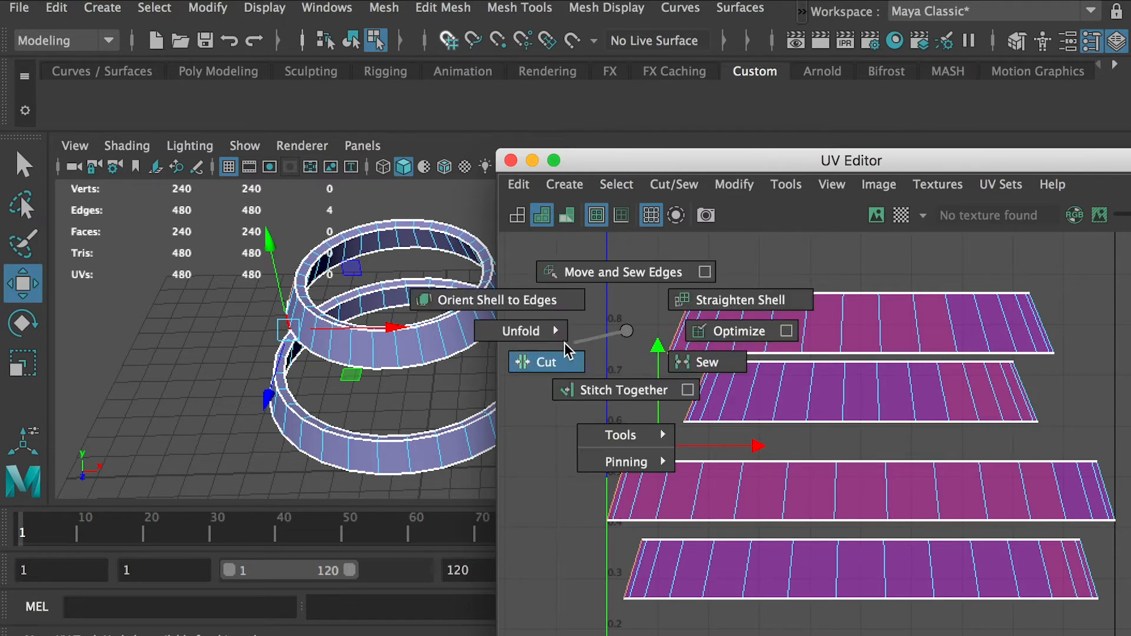
click(546, 361)
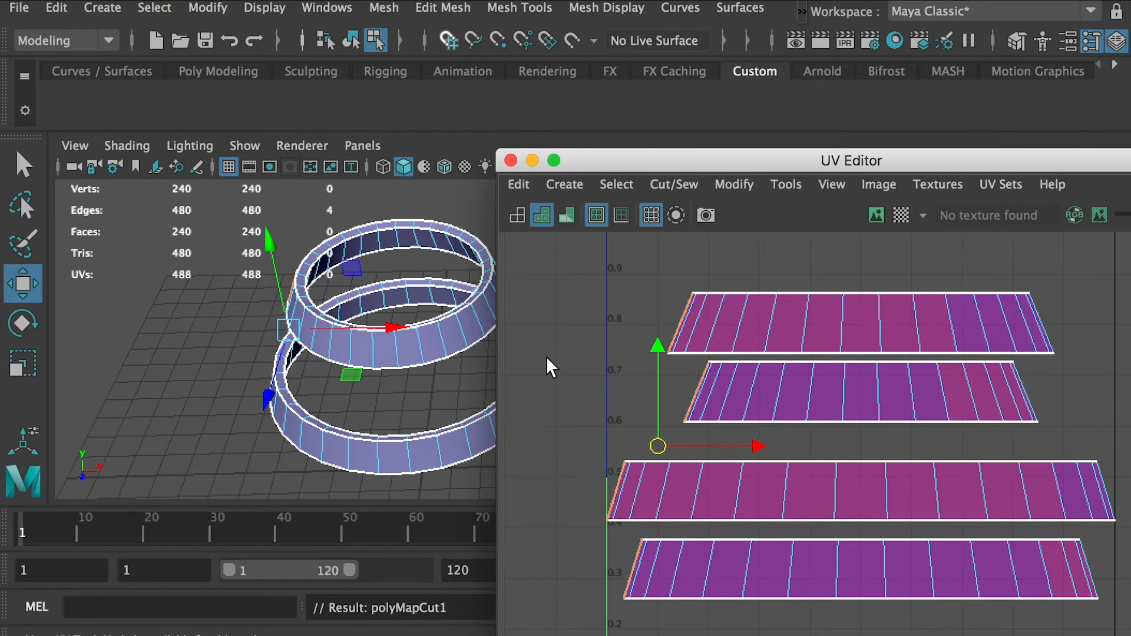
click(619, 327)
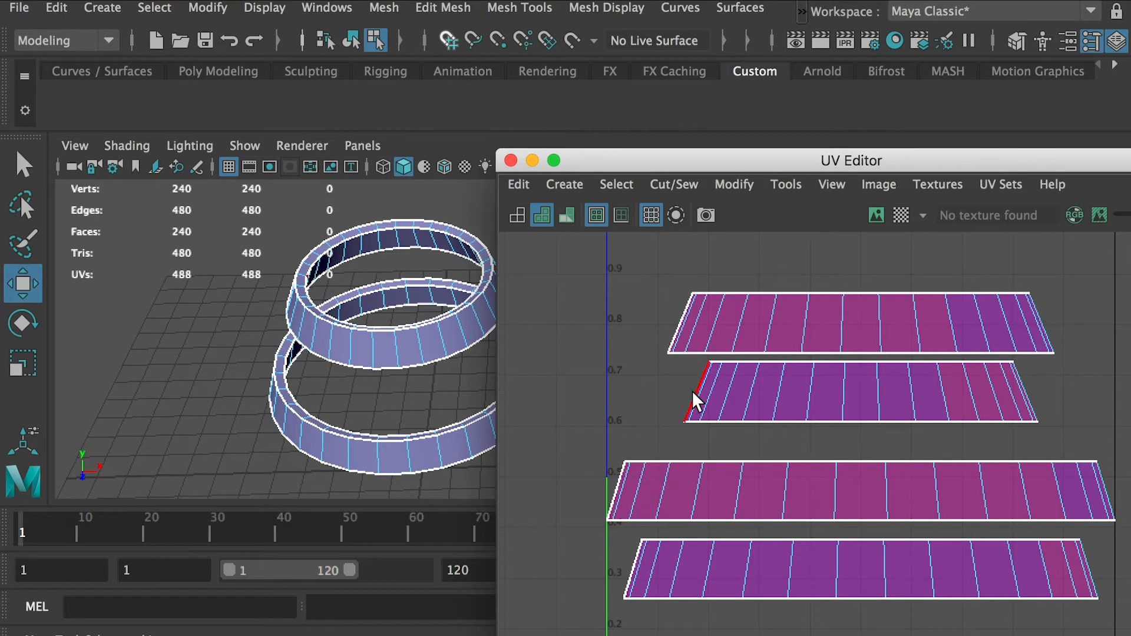
Select the UVs of all four side shells and unfold them with the solver weighted fully towards the global solver.
right_drag(751, 318, 836, 312)
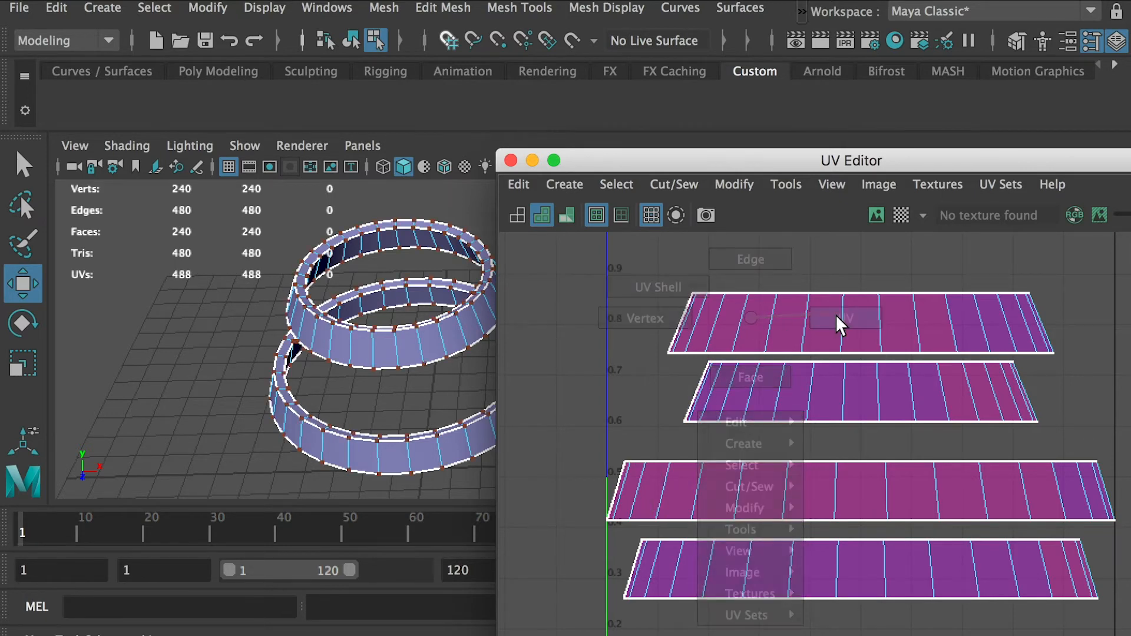
scroll(677, 351, down, 3)
drag(670, 246, 1055, 568)
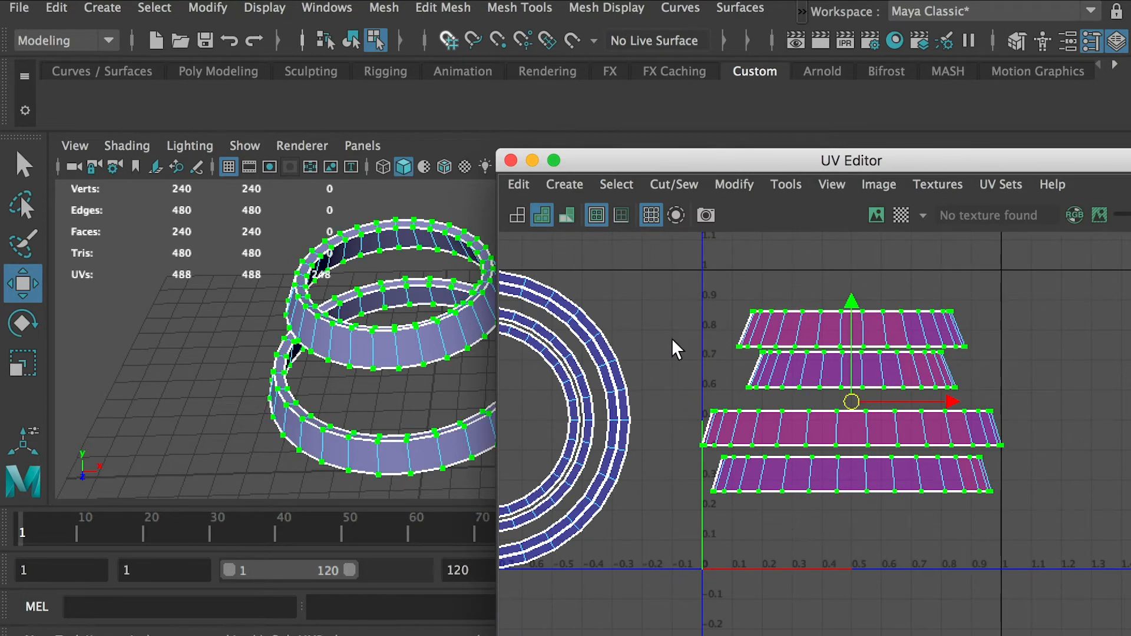
shift+right_drag(672, 338, 508, 341)
drag(677, 274, 406, 218)
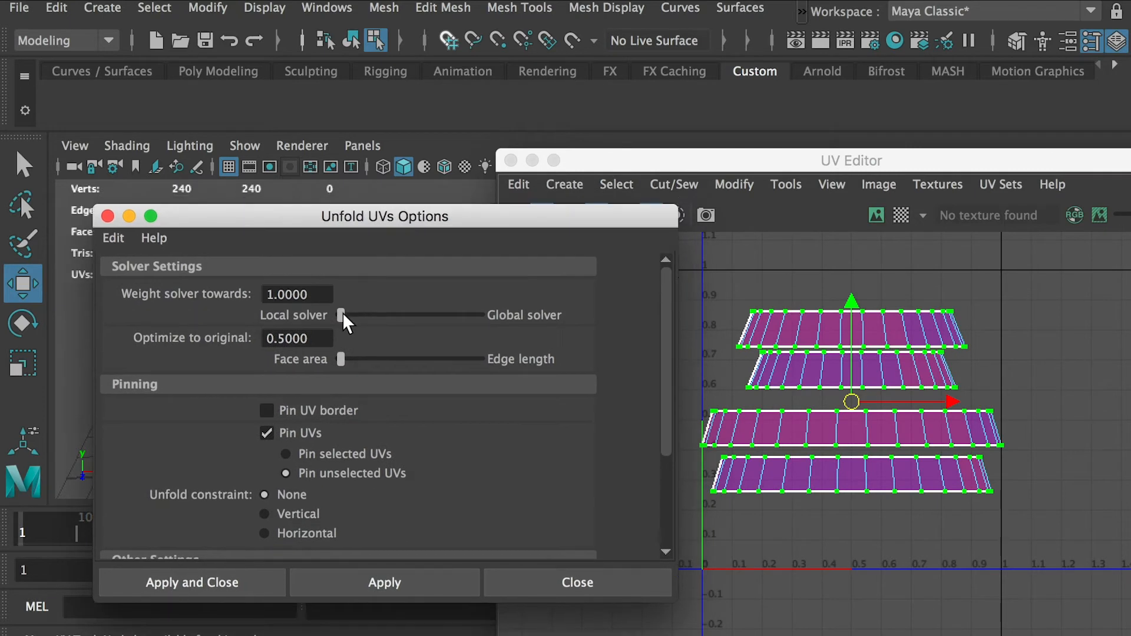
click(339, 585)
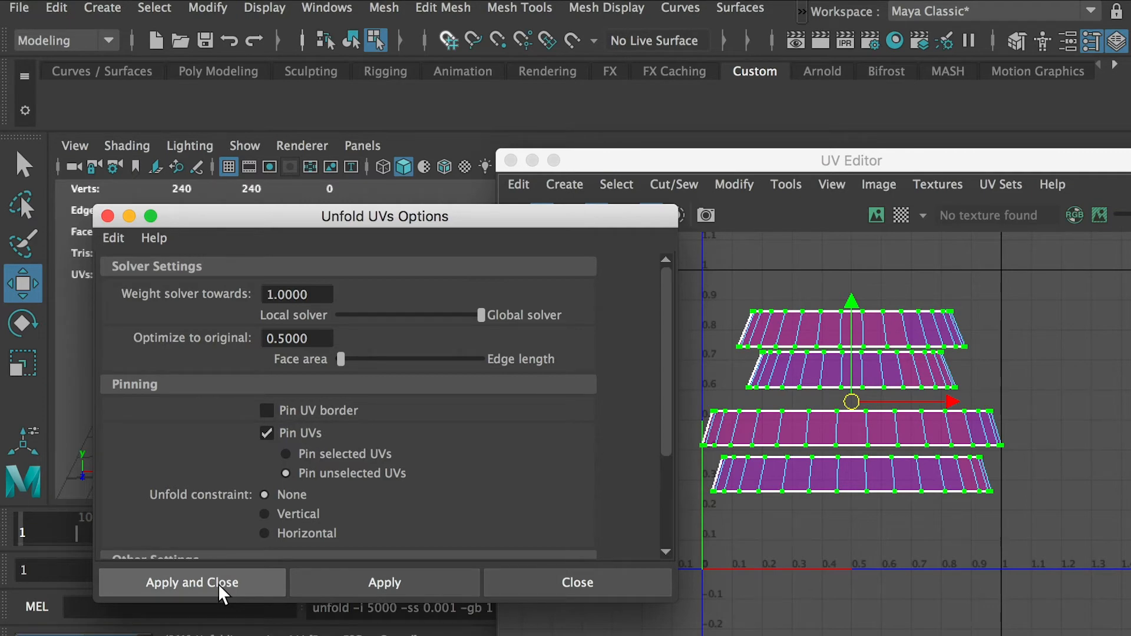
Apply the unfold to the four side shells and move them together below the ring shells.
click(218, 583)
alt+right_drag(658, 352, 563, 315)
alt+middle_drag(941, 443, 876, 366)
drag(820, 360, 786, 542)
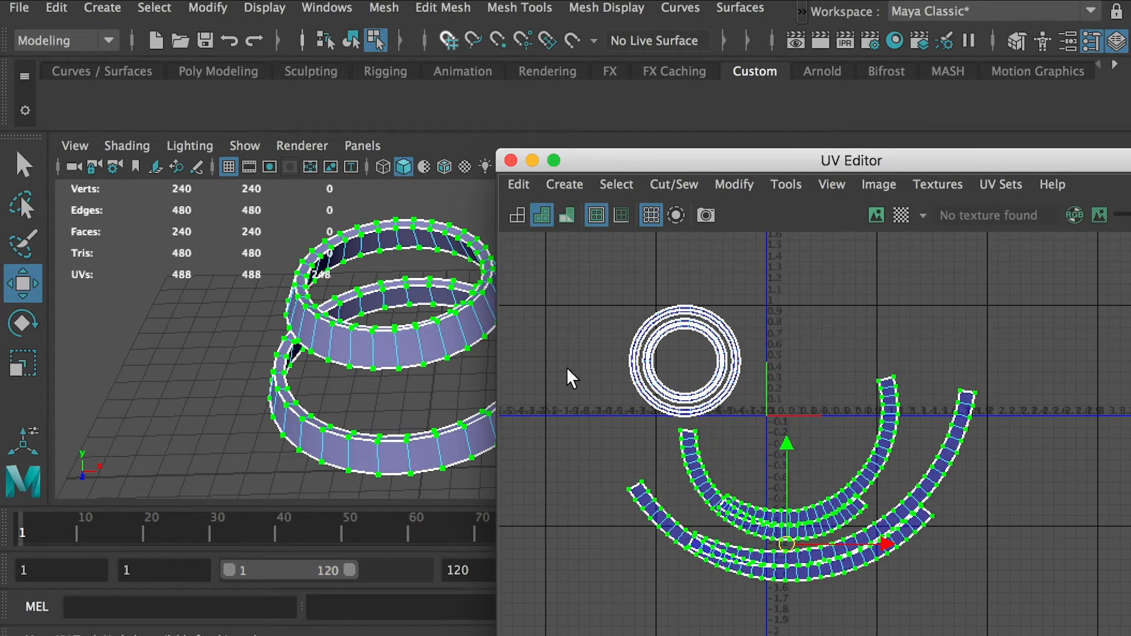
Separate the upper band's inner side strip from the other unfolded shells and rotate it into a level, upward-opening arc.
click(857, 460)
double_click(864, 469)
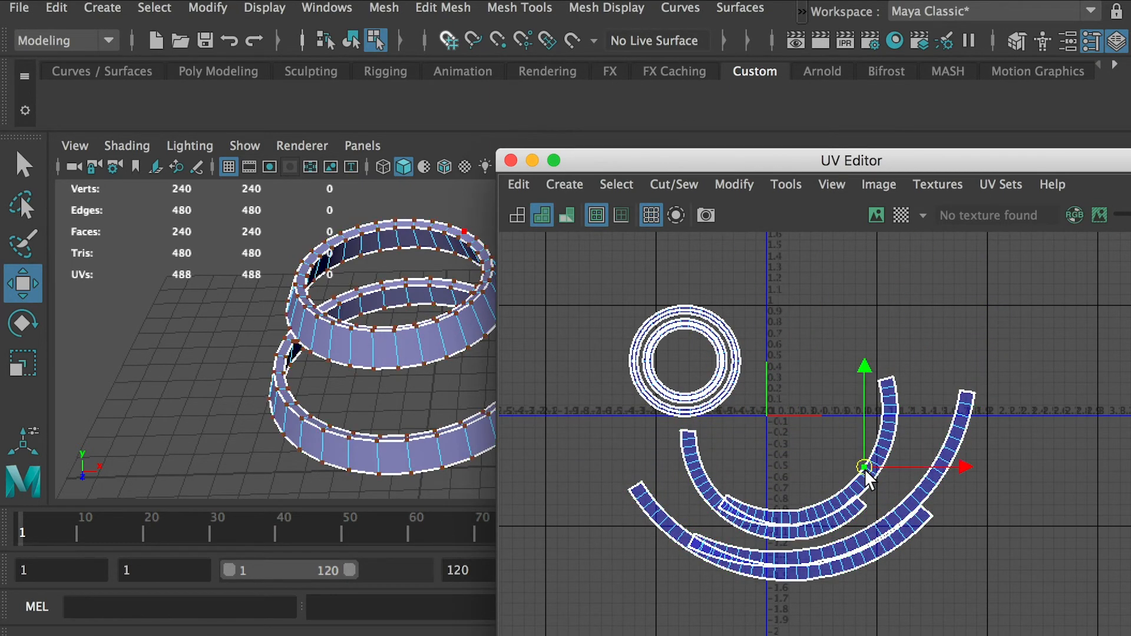
drag(813, 448, 703, 437)
double_click(706, 474)
alt+right_drag(626, 403, 715, 462)
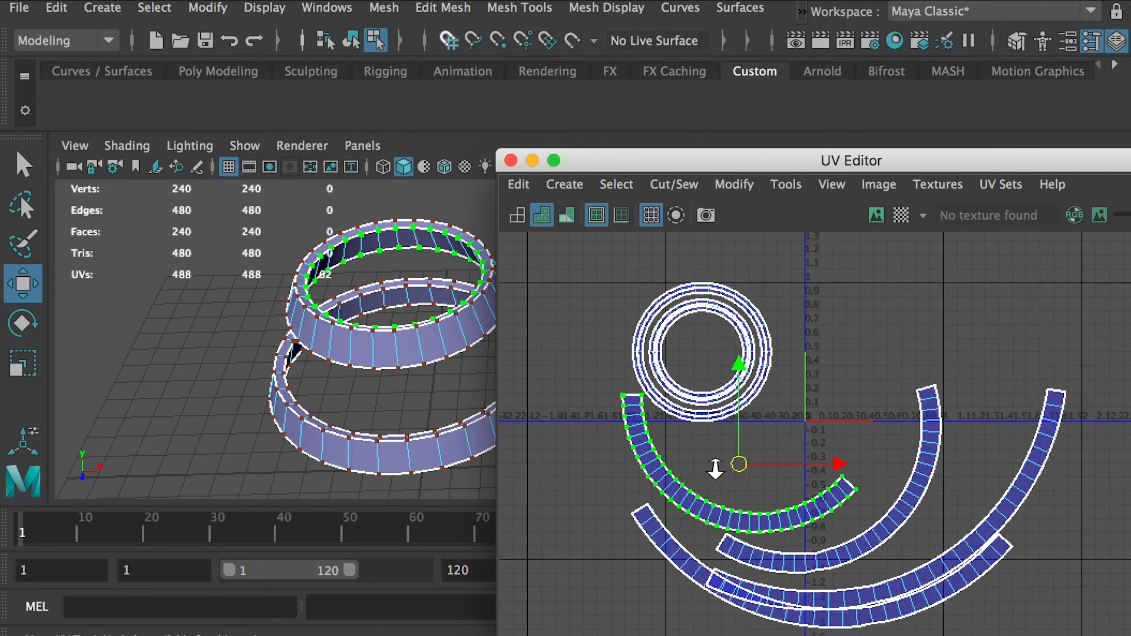
alt+middle_drag(714, 463, 683, 389)
key(e)
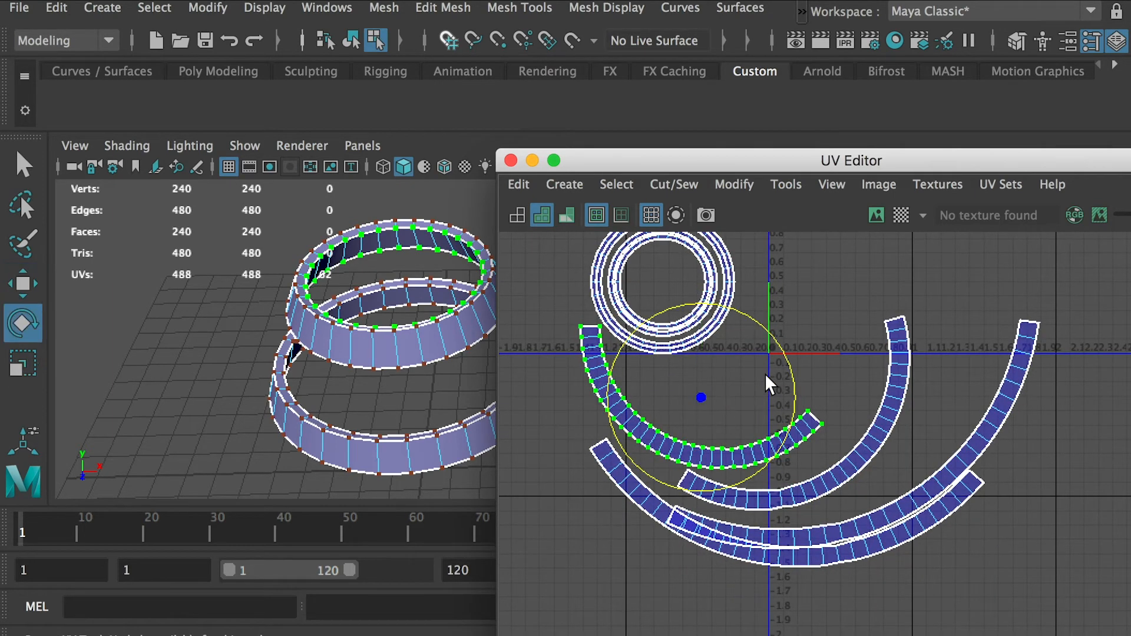
key(w)
key(e)
drag(788, 358, 775, 323)
key(w)
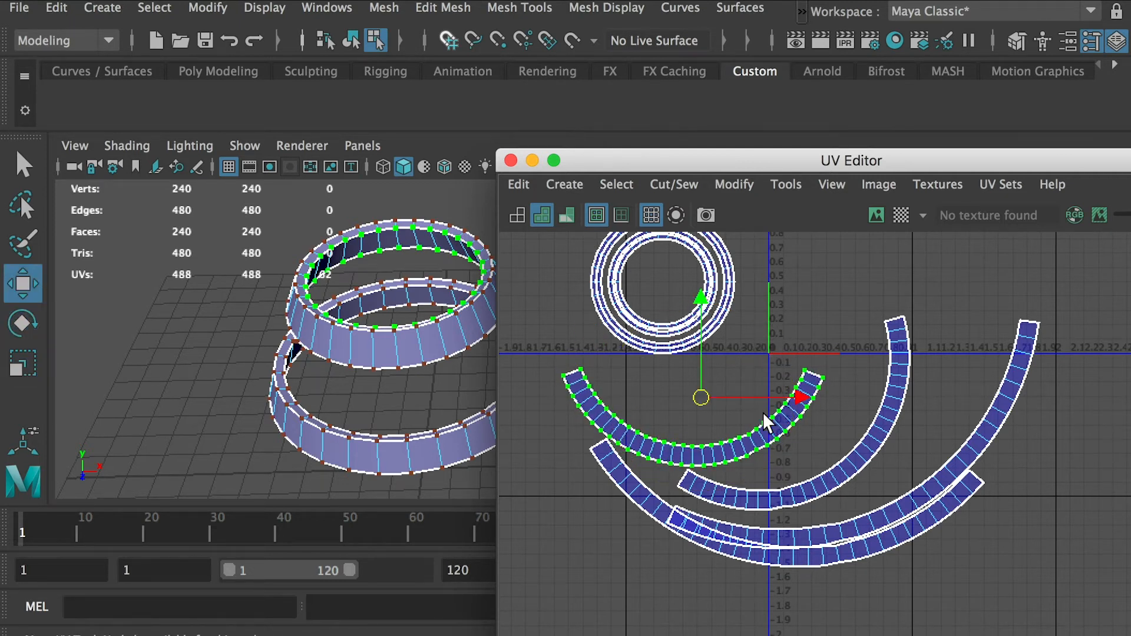
Move the upper band's outer side strip beneath the levelled arc and rotate it to nest parallel with it.
click(888, 433)
click(898, 371)
drag(793, 413, 661, 435)
key(r)
key(e)
drag(701, 342, 744, 393)
key(w)
mouse_move(669, 424)
mouse_down()
mouse_move(681, 398)
mouse_move(686, 418)
mouse_up()
Move the lower band's outer side strip aside and nest its inner strip, rotated level, beneath the two upper-band arcs.
click(918, 527)
drag(854, 437, 831, 573)
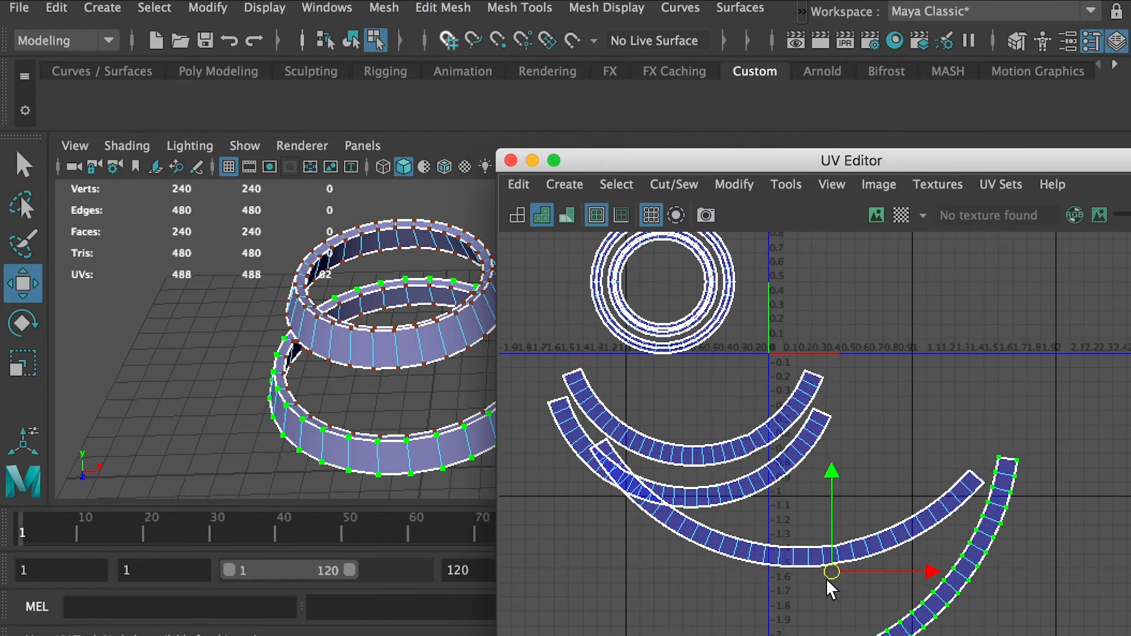
click(892, 538)
drag(792, 505, 691, 480)
key(r)
key(e)
drag(774, 429, 772, 413)
key(w)
mouse_move(694, 479)
mouse_down()
mouse_move(699, 467)
mouse_move(690, 471)
mouse_up()
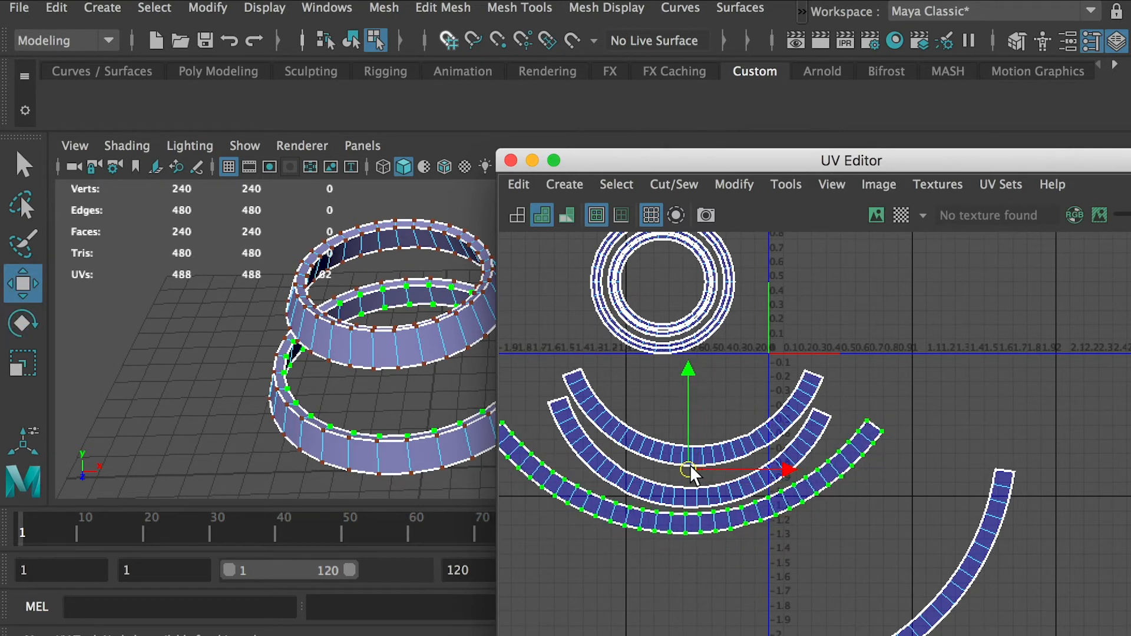
Place the lower band's outer side strip beneath the other three arcs and rotate it level to complete the nested stack.
alt+middle_drag(766, 554, 810, 552)
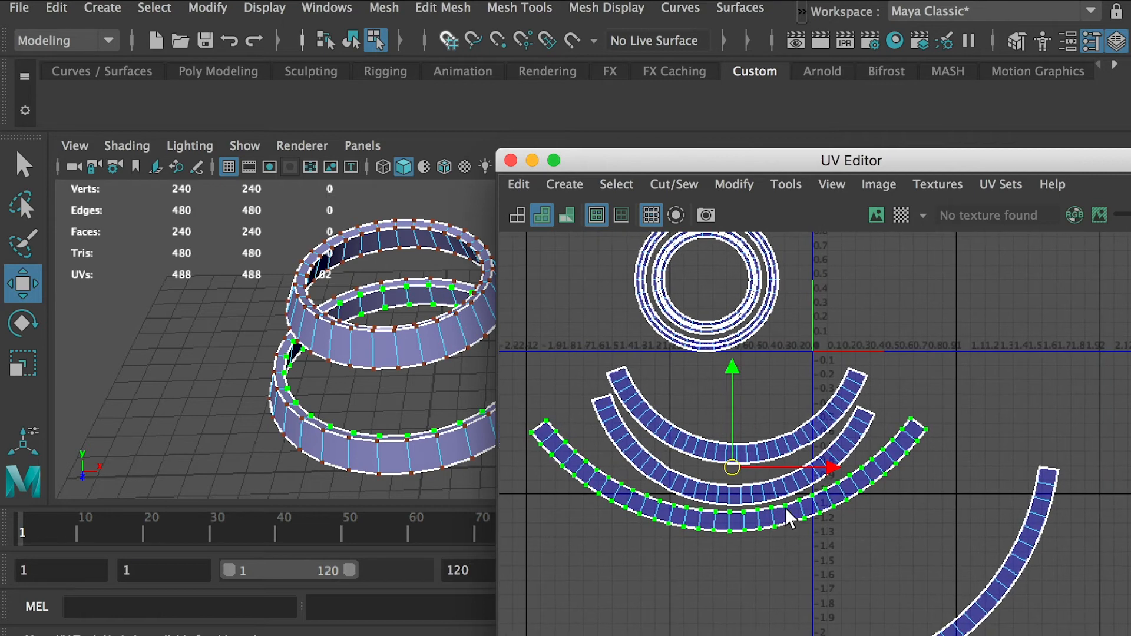
drag(826, 465, 832, 465)
click(996, 613)
drag(869, 574, 708, 502)
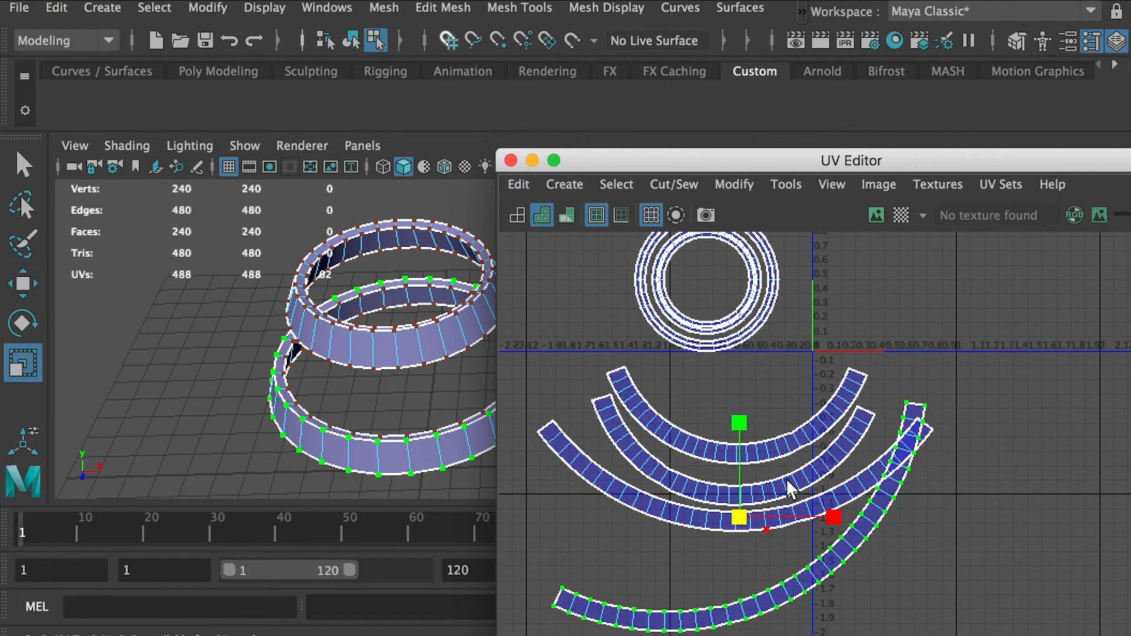
key(e)
drag(768, 426, 804, 451)
key(w)
drag(737, 511, 727, 463)
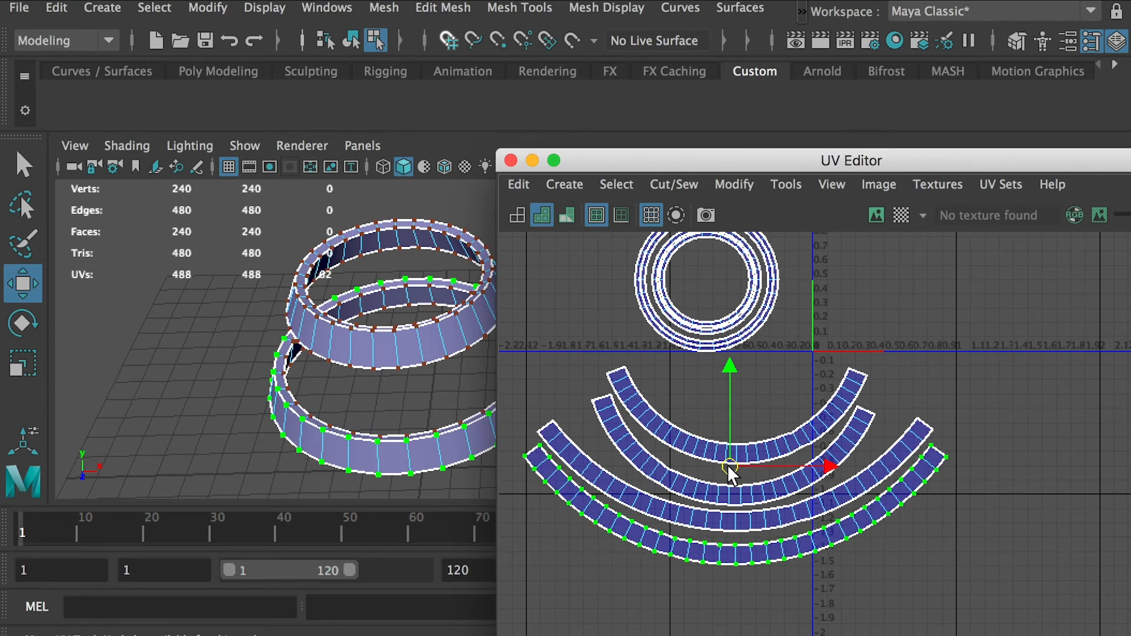
Select the four nested side strips without the ring shells and move them up close beneath the rings.
click(935, 568)
scroll(942, 498, down, 3)
drag(631, 398, 895, 585)
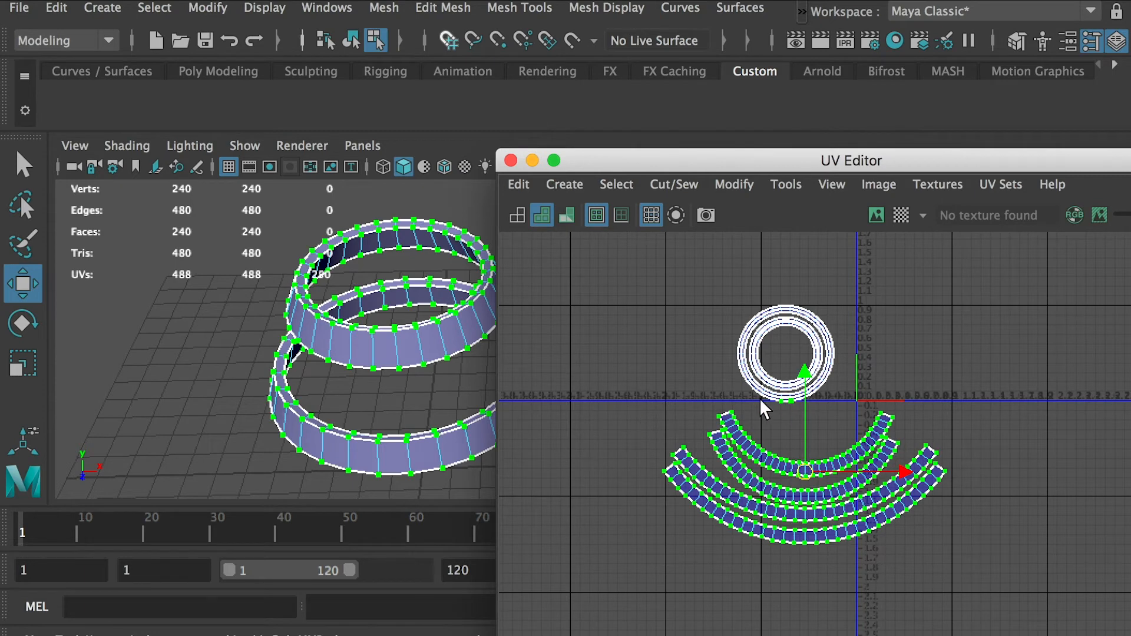
double_click(762, 451)
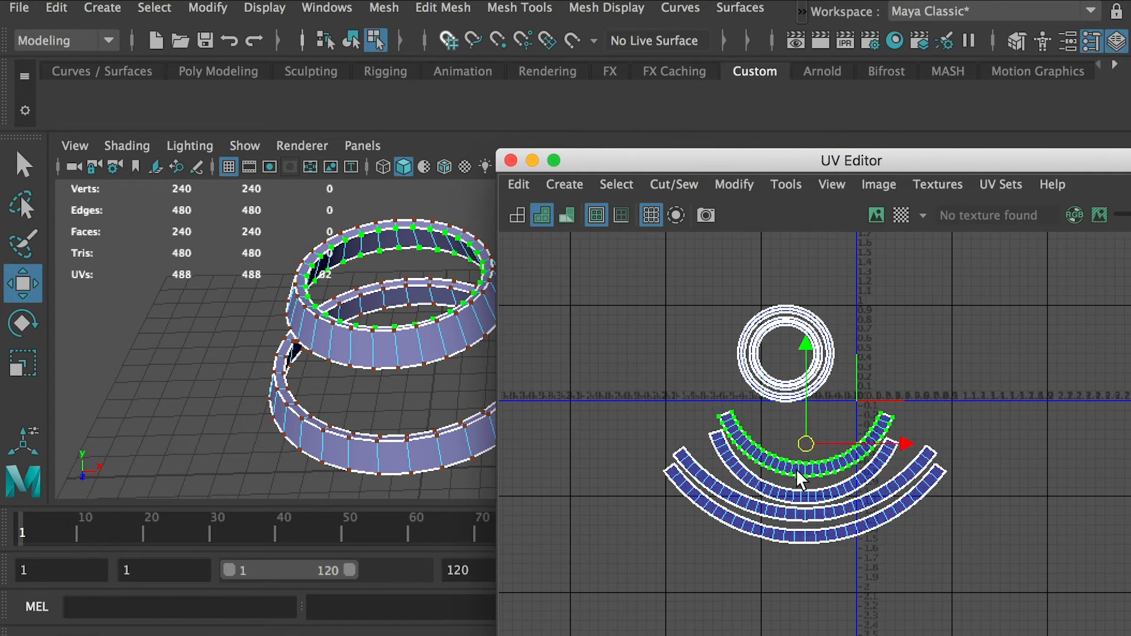
shift+double_click(739, 468)
shift+double_click(717, 491)
shift+double_click(711, 509)
drag(806, 478, 786, 437)
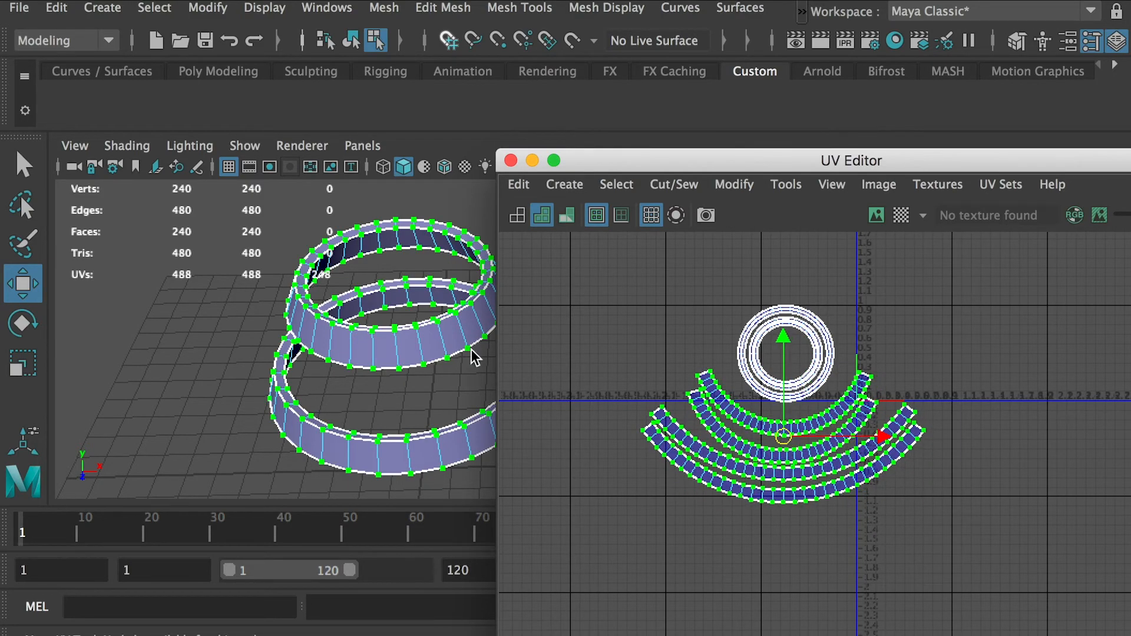
Adjust the position of the four side strips against the ring shells, using the lowest ring edges as the centring reference.
scroll(878, 487, up, 3)
scroll(877, 488, up, 3)
alt+middle_drag(875, 491, 799, 475)
scroll(698, 498, up, 3)
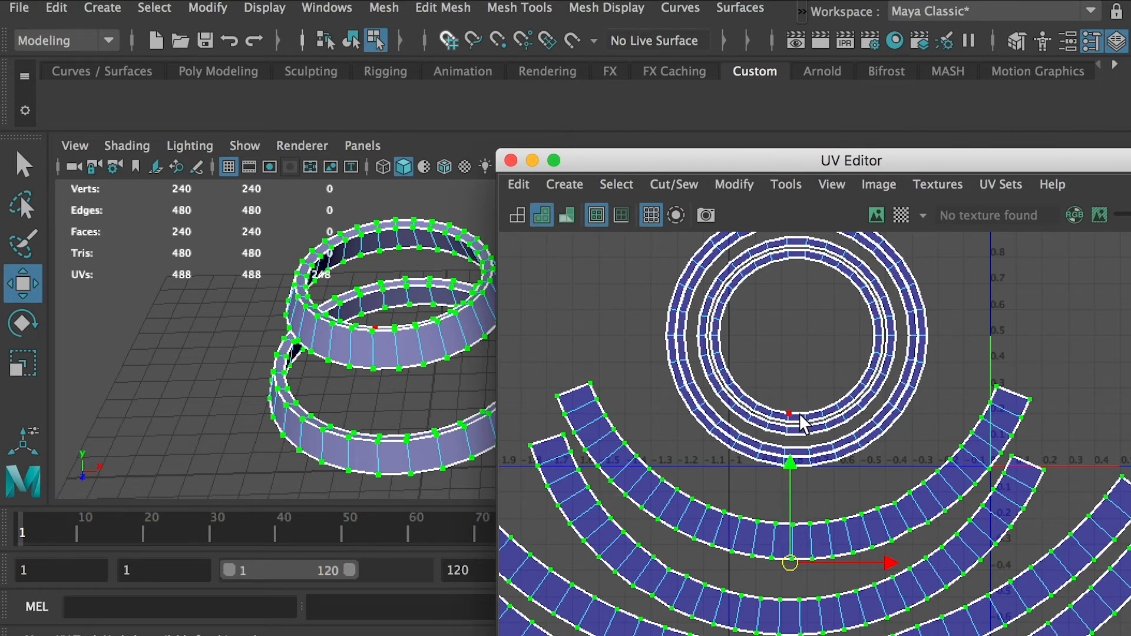
scroll(808, 527, up, 2)
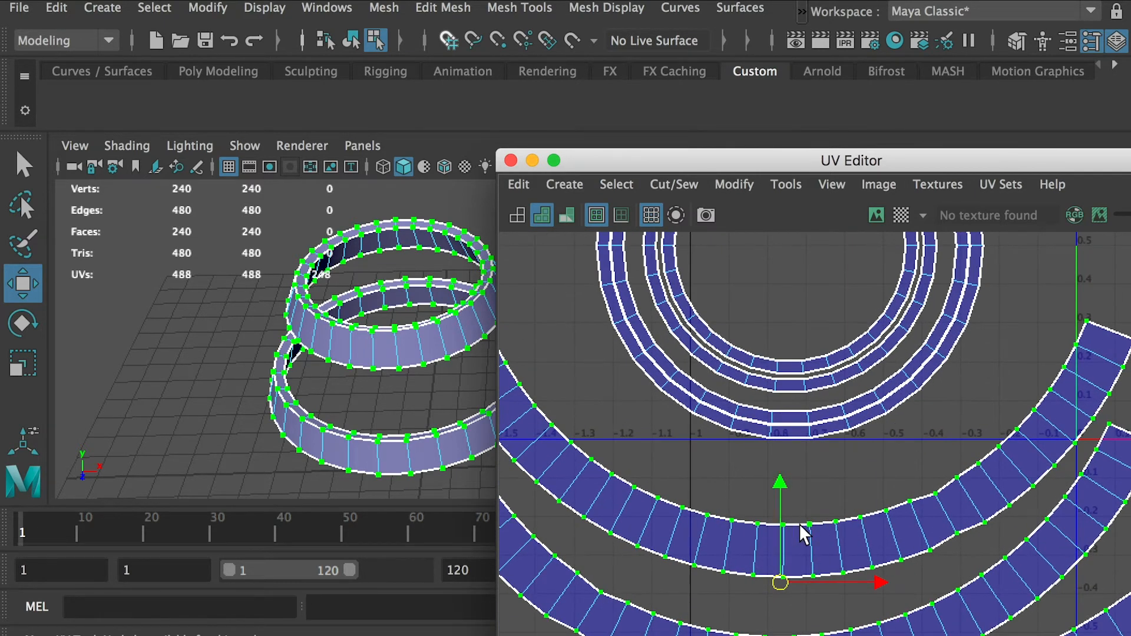
scroll(843, 465, up, 2)
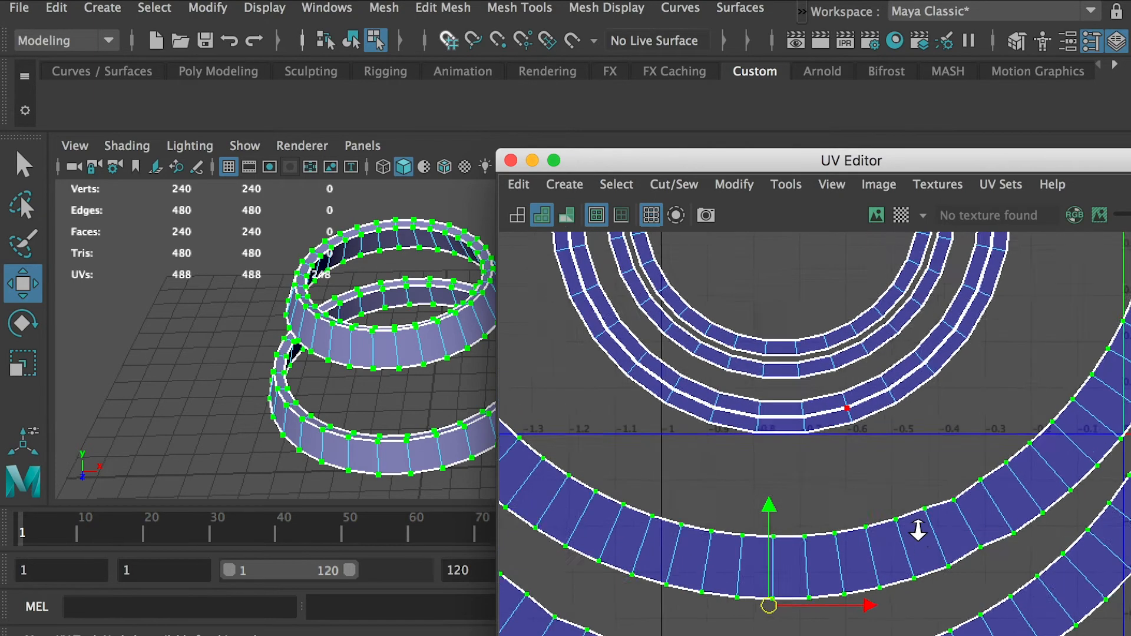
drag(761, 619, 751, 402)
scroll(751, 407, up, 5)
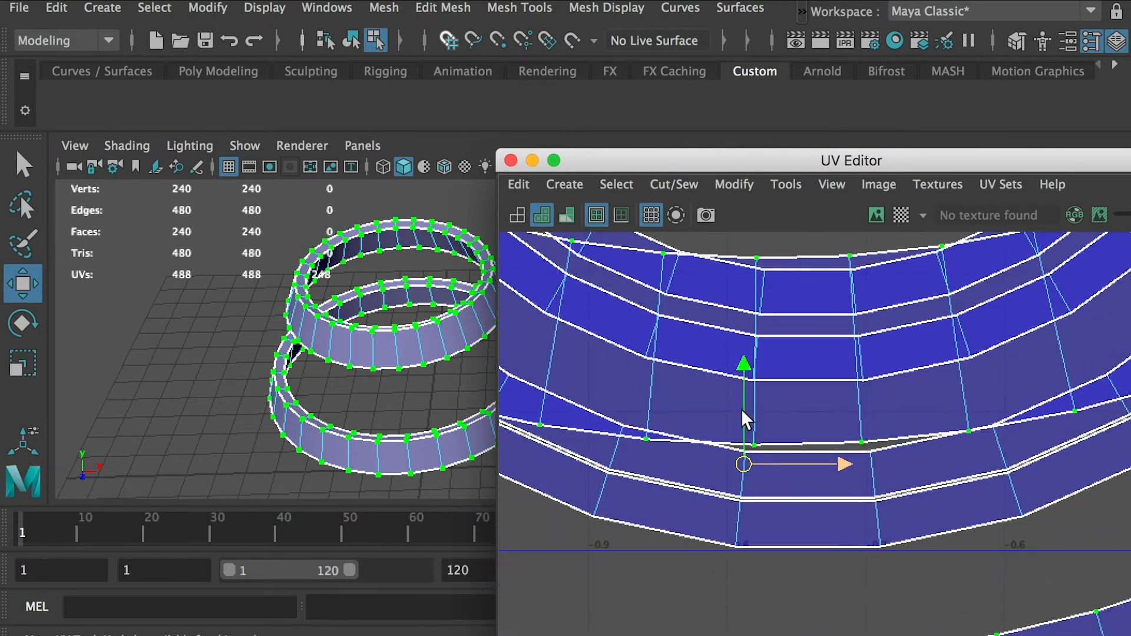
drag(743, 465, 765, 603)
Lower the four side strips so that the innermost arc clears the ring shells and stays centred beneath them.
key(r)
key(w)
alt+right_drag(836, 513, 610, 446)
alt+middle_drag(930, 474, 765, 417)
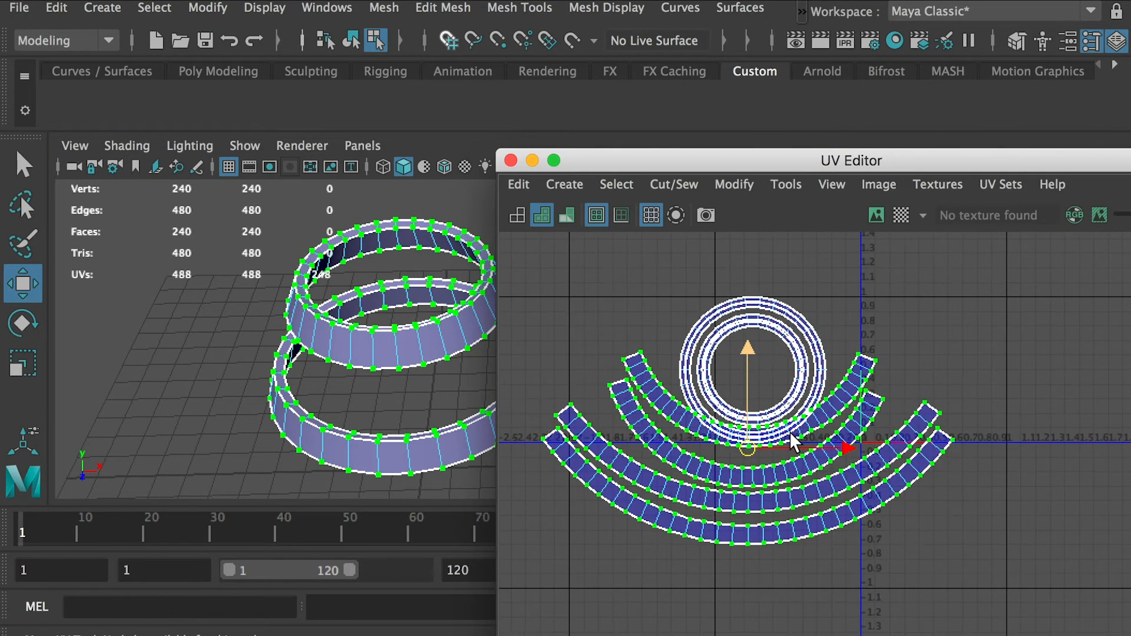
drag(749, 447, 749, 467)
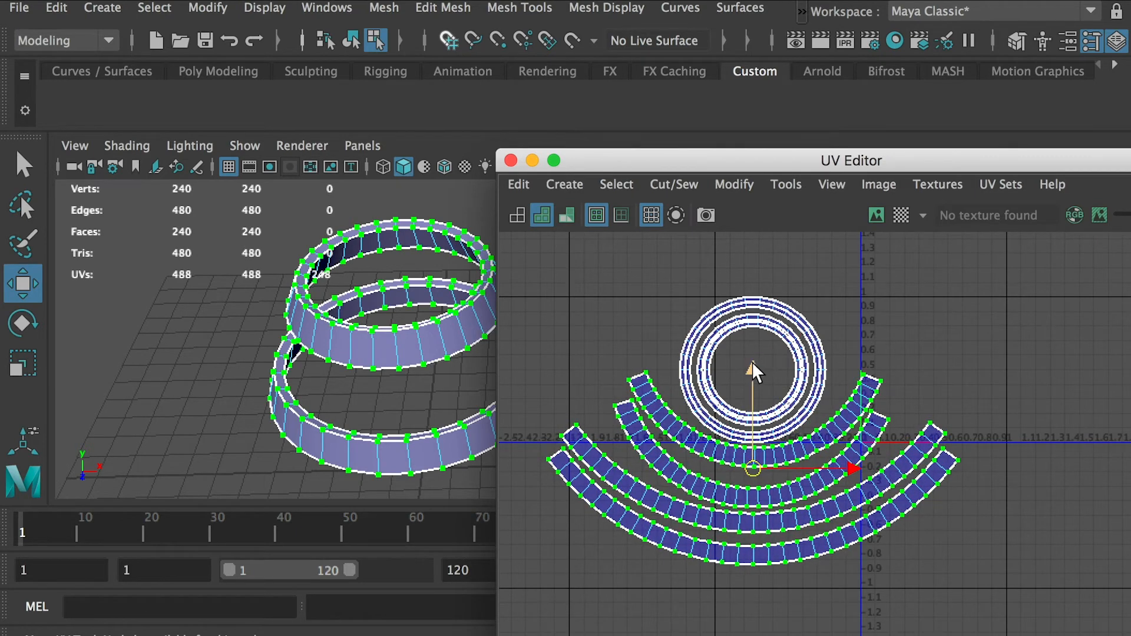
drag(752, 363, 753, 366)
Select all UVs of the metal bands, scale them down and keep them left of the 0 to 1 UV space.
alt+right_drag(975, 396, 802, 347)
alt+middle_drag(804, 346, 691, 332)
drag(622, 300, 928, 544)
key(r)
drag(744, 405, 756, 377)
key(w)
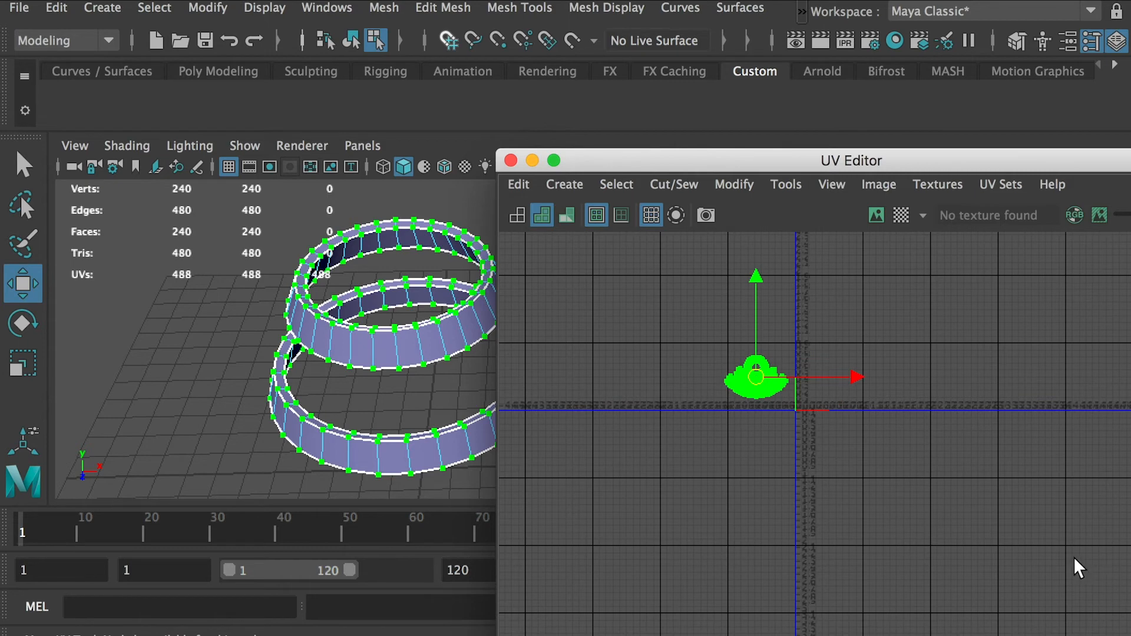
alt+right_drag(768, 425, 1076, 619)
alt+middle_drag(912, 411, 736, 480)
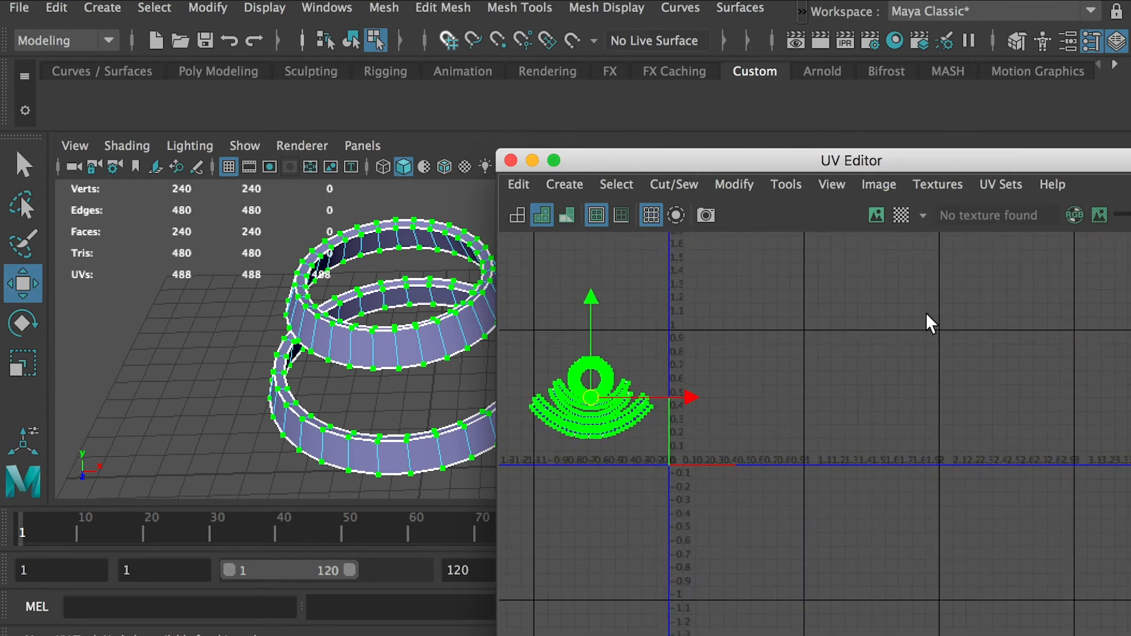
Select the metal bands as an object, freeze their transformations and delete their history.
right_drag(416, 224, 472, 192)
drag(236, 199, 365, 415)
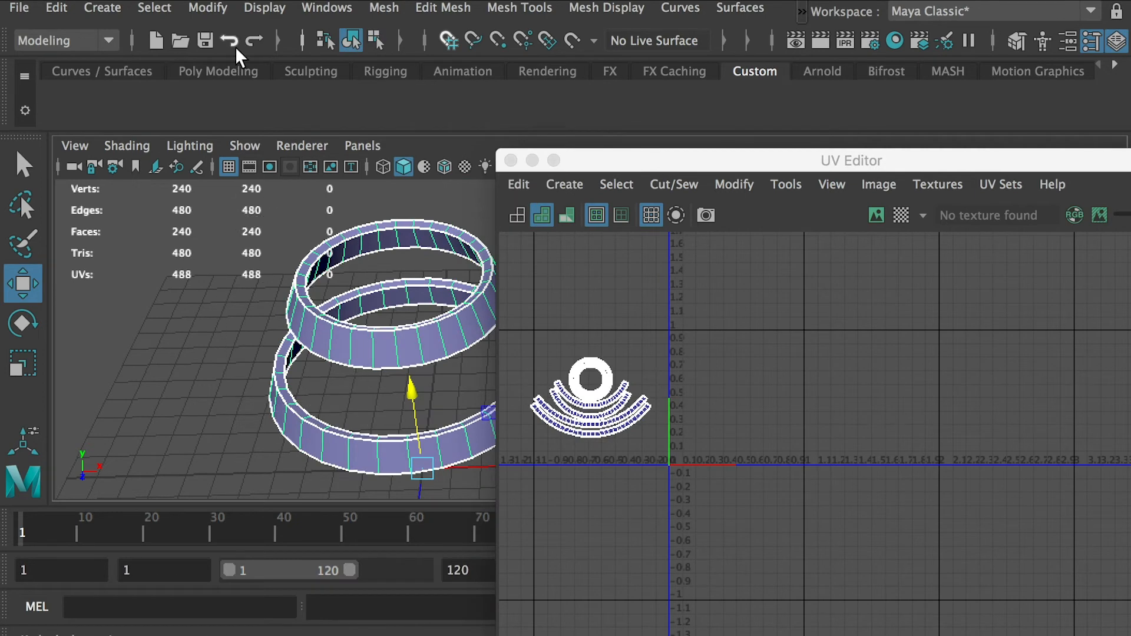
click(199, 6)
click(251, 103)
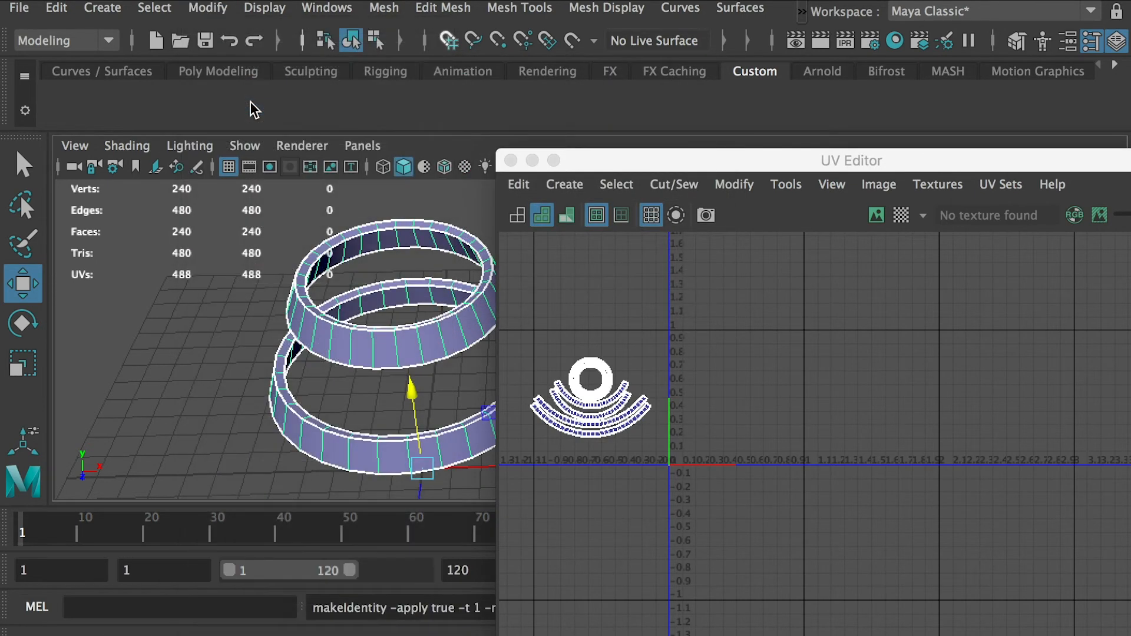
click(56, 9)
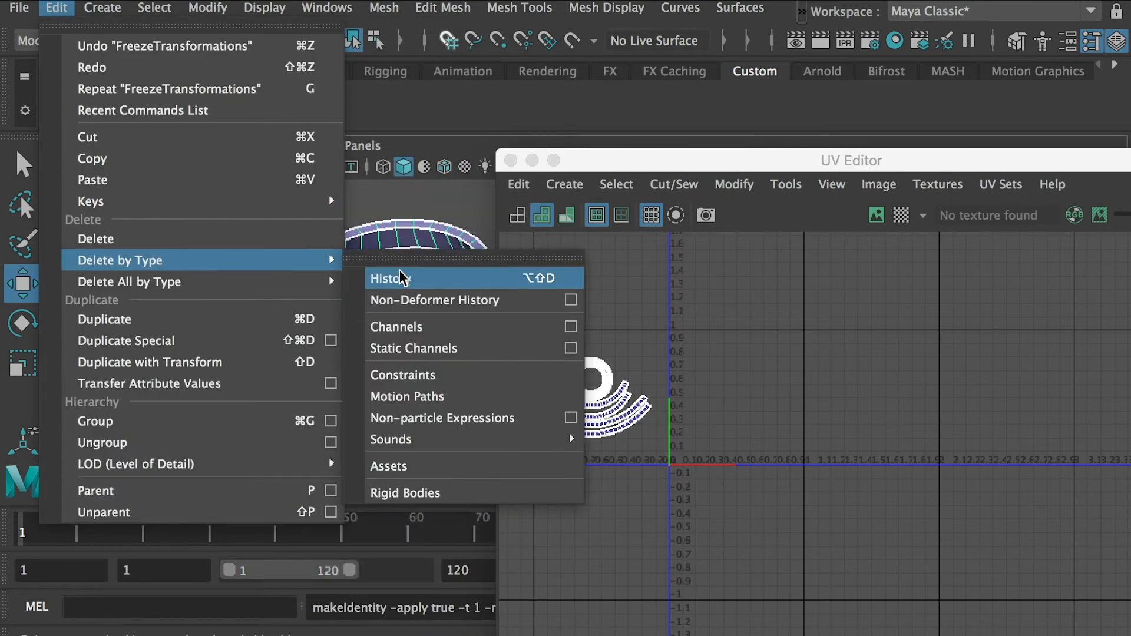
click(400, 277)
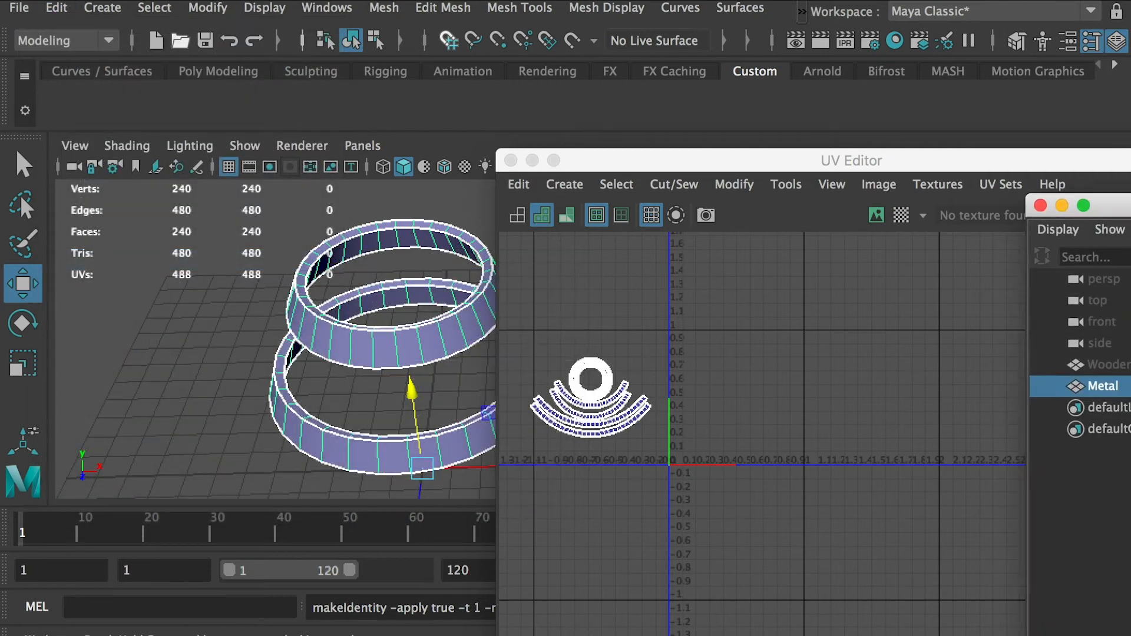
Unhide the Wooden object, select it together with Metal and close the Outliner.
click(1010, 338)
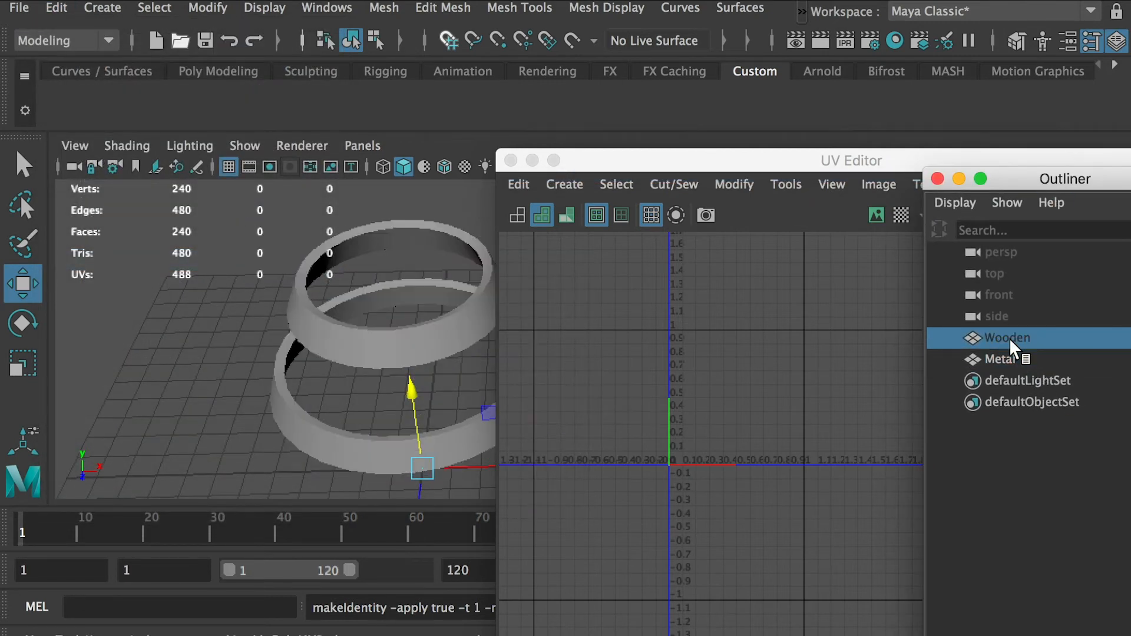
click(1009, 338)
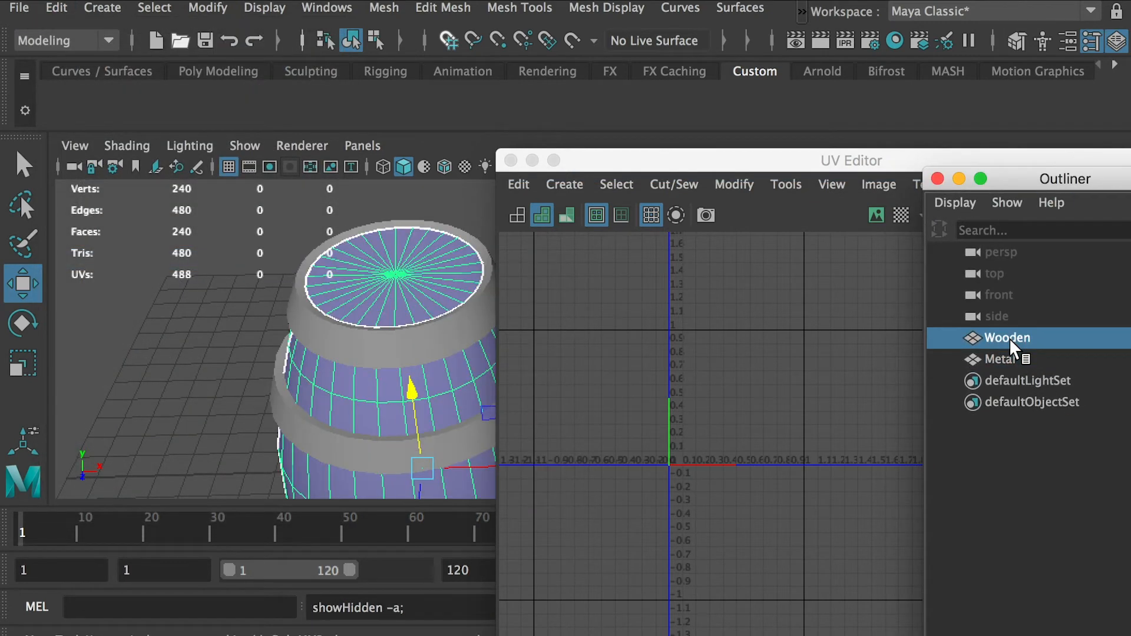
click(358, 338)
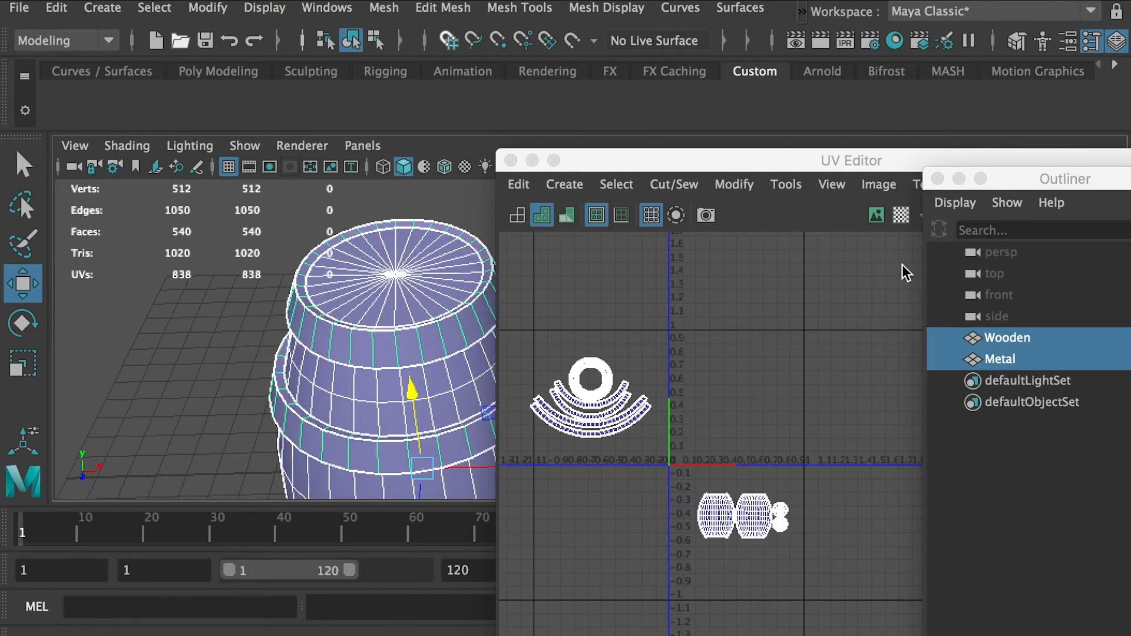
click(938, 179)
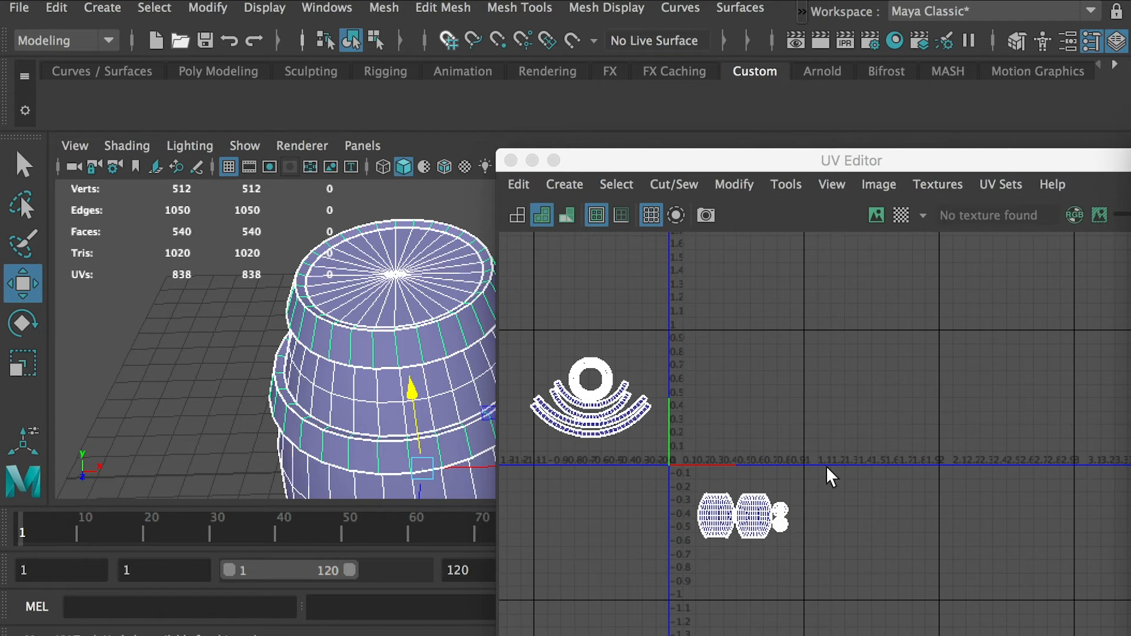
Select all UVs of both the wooden barrel and the metal bands and lay them out automatically in the 0 to 1 space.
scroll(740, 388, up, 2)
alt+middle_drag(728, 423, 811, 402)
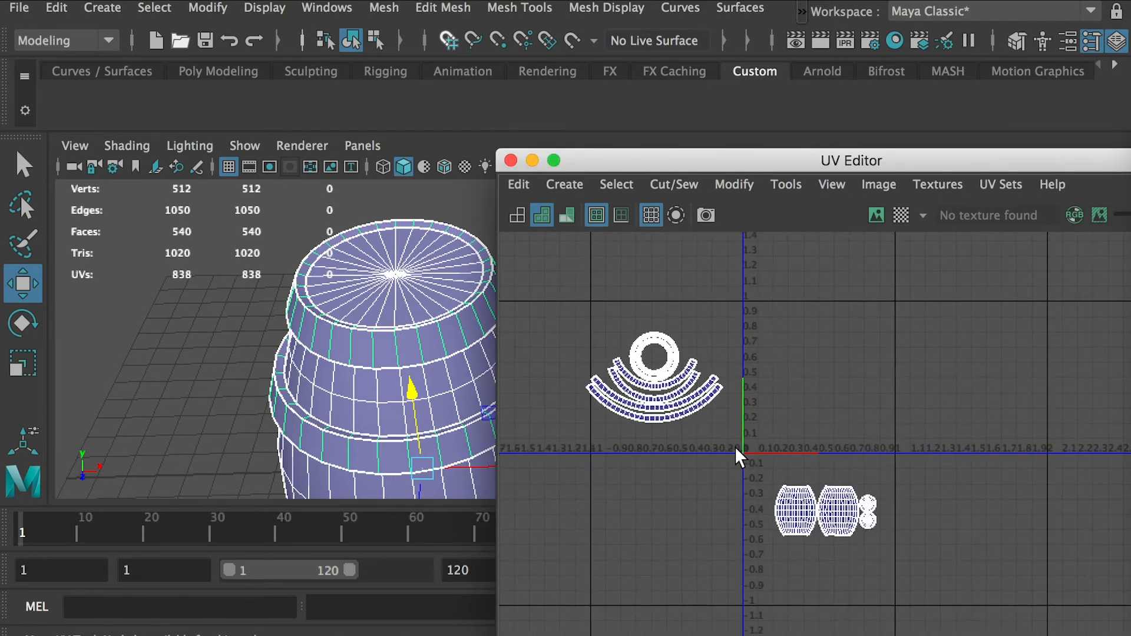
right_drag(645, 371, 726, 373)
drag(548, 286, 968, 574)
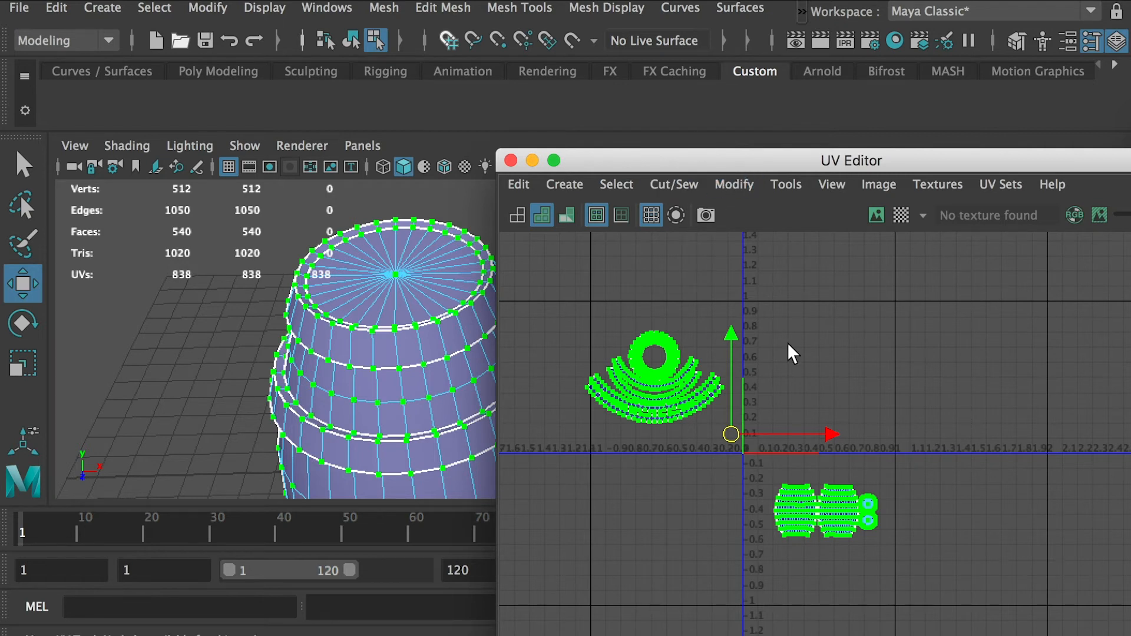
click(734, 184)
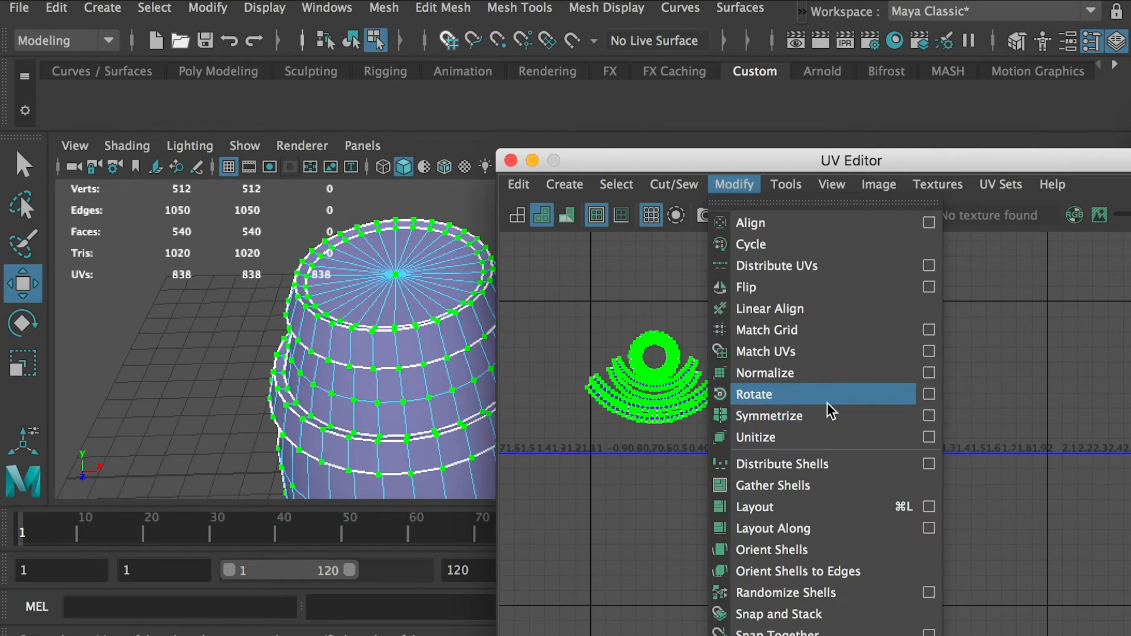
click(779, 507)
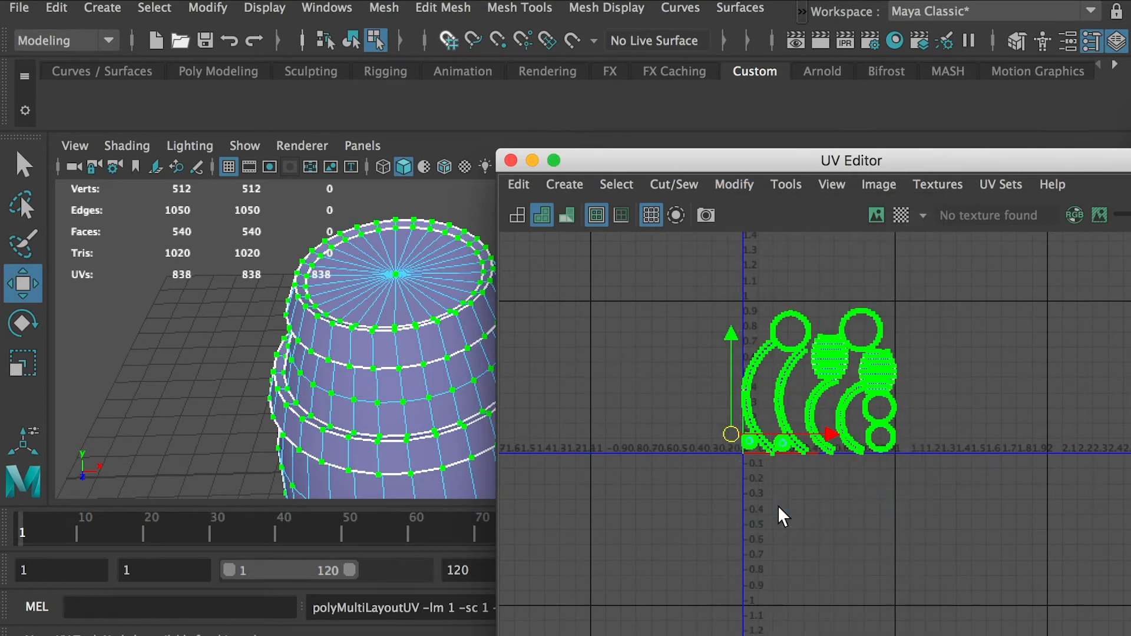
alt+right_drag(677, 347, 954, 524)
alt+middle_drag(931, 499, 721, 502)
alt+right_drag(717, 362, 763, 434)
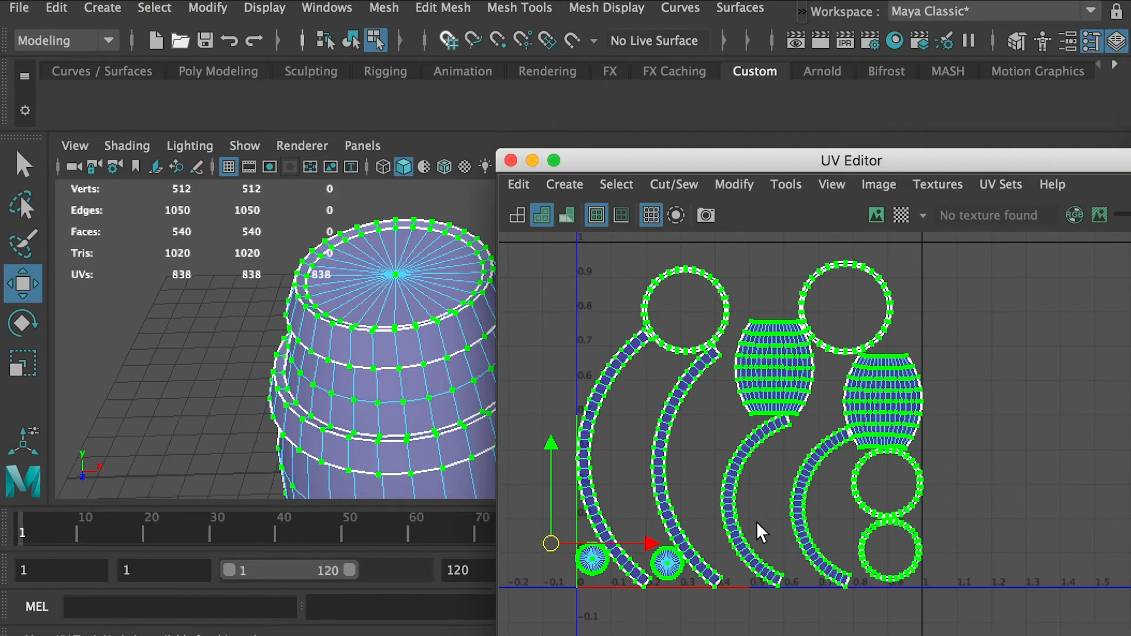
scroll(865, 501, up, 2)
scroll(863, 424, up, 3)
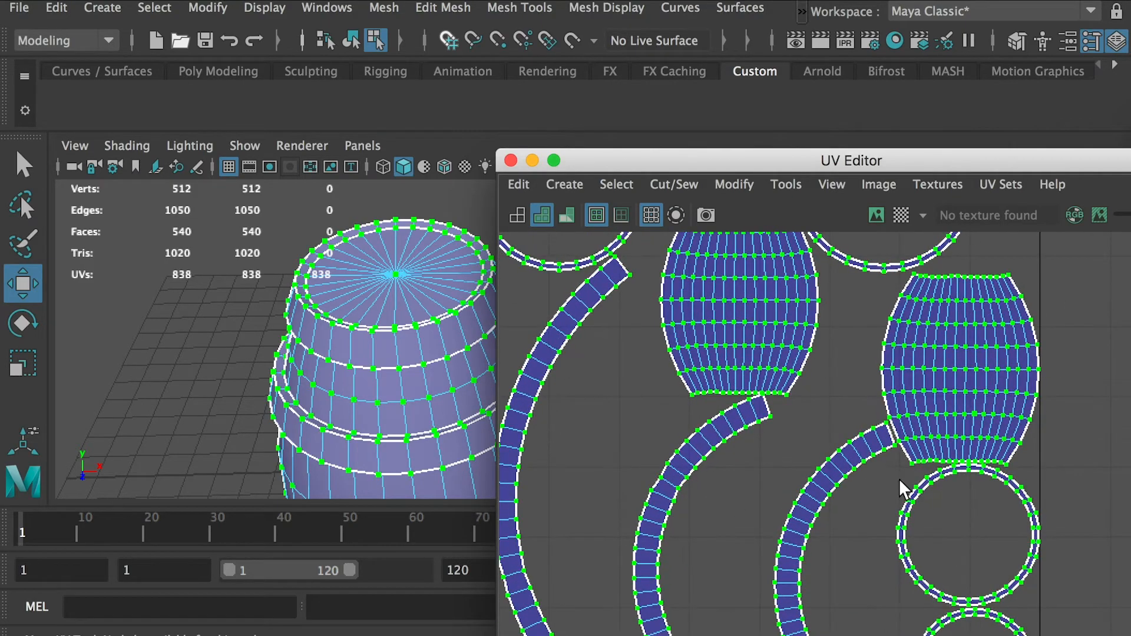
Review the automatic UV layout in the 0 to 1 space and undo it.
scroll(846, 361, down, 2)
scroll(646, 309, down, 2)
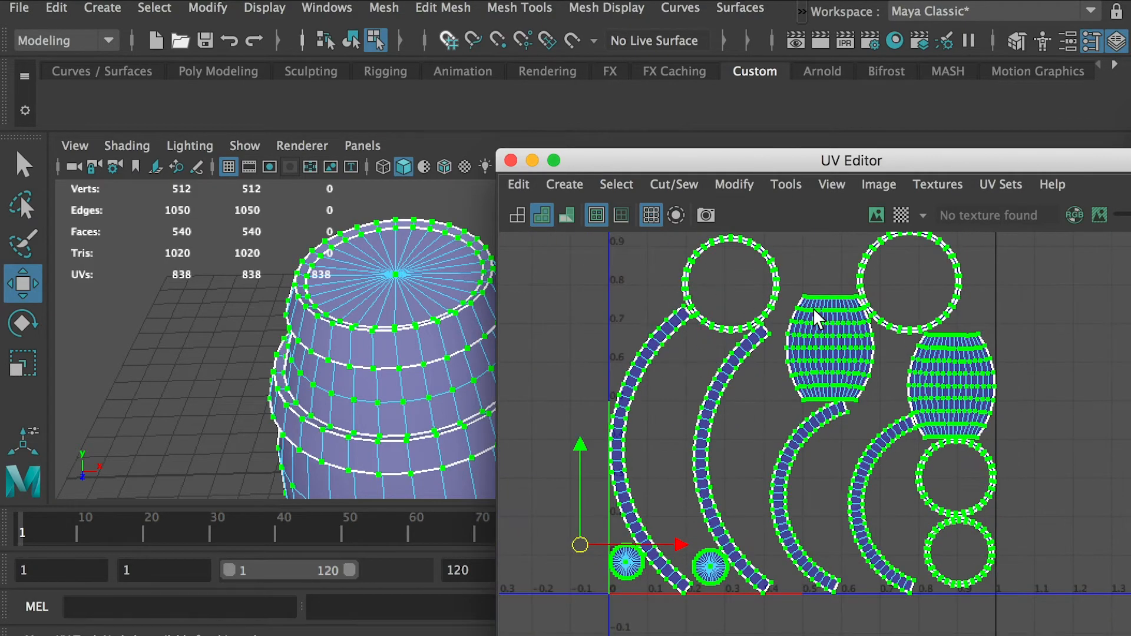
scroll(758, 293, down, 2)
alt+middle_drag(752, 311, 703, 332)
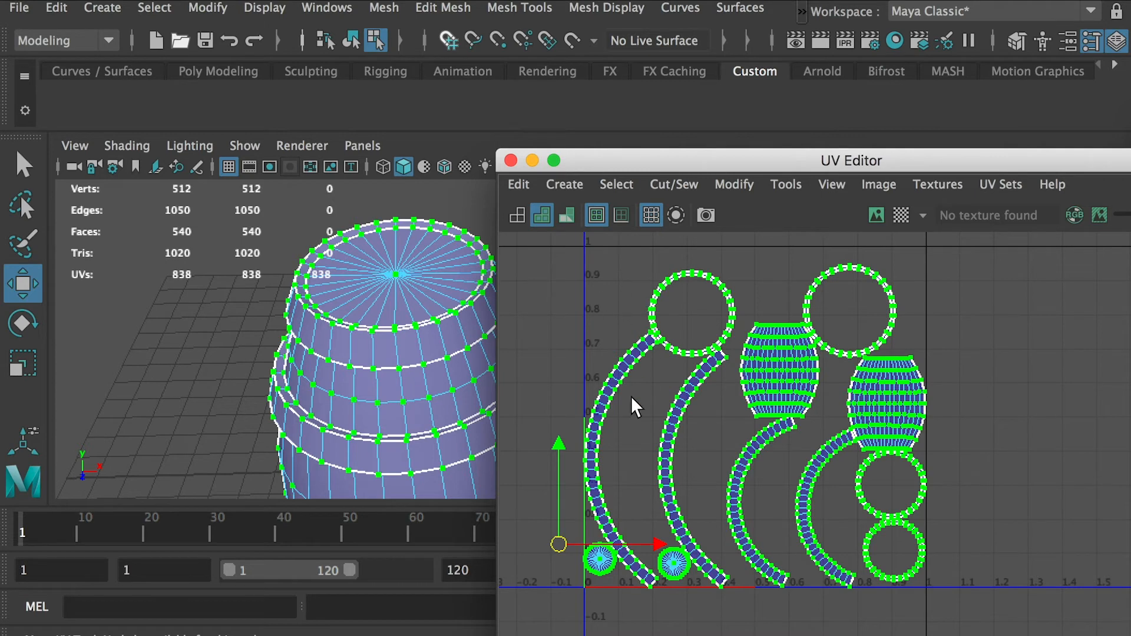
alt+right_drag(934, 470, 860, 444)
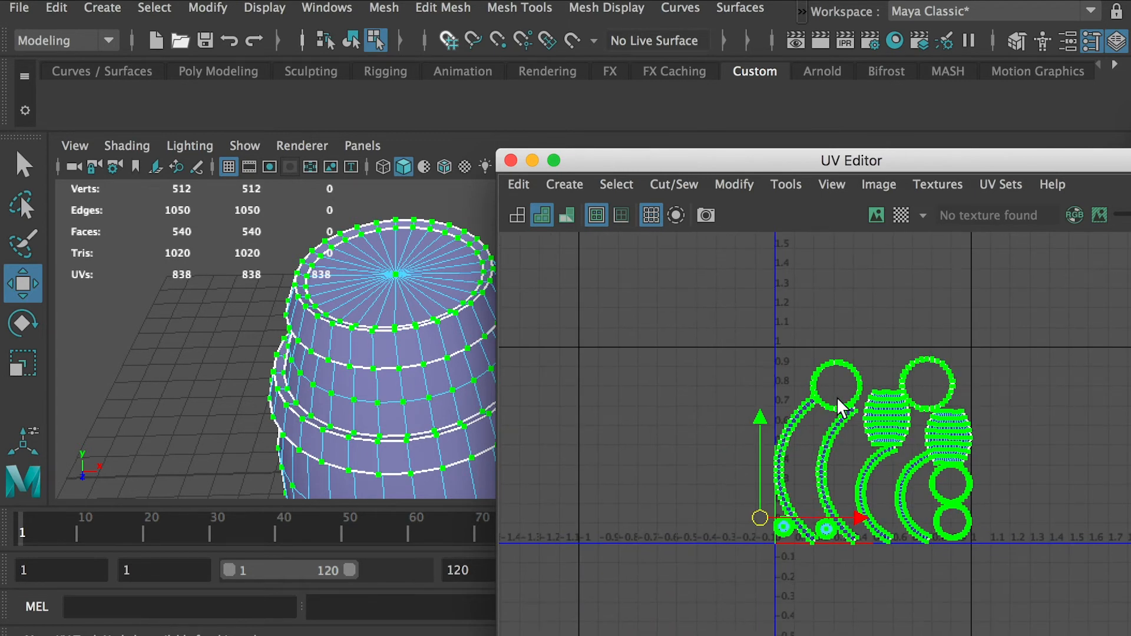
key(ctrl+z)
alt+middle_drag(695, 462, 673, 451)
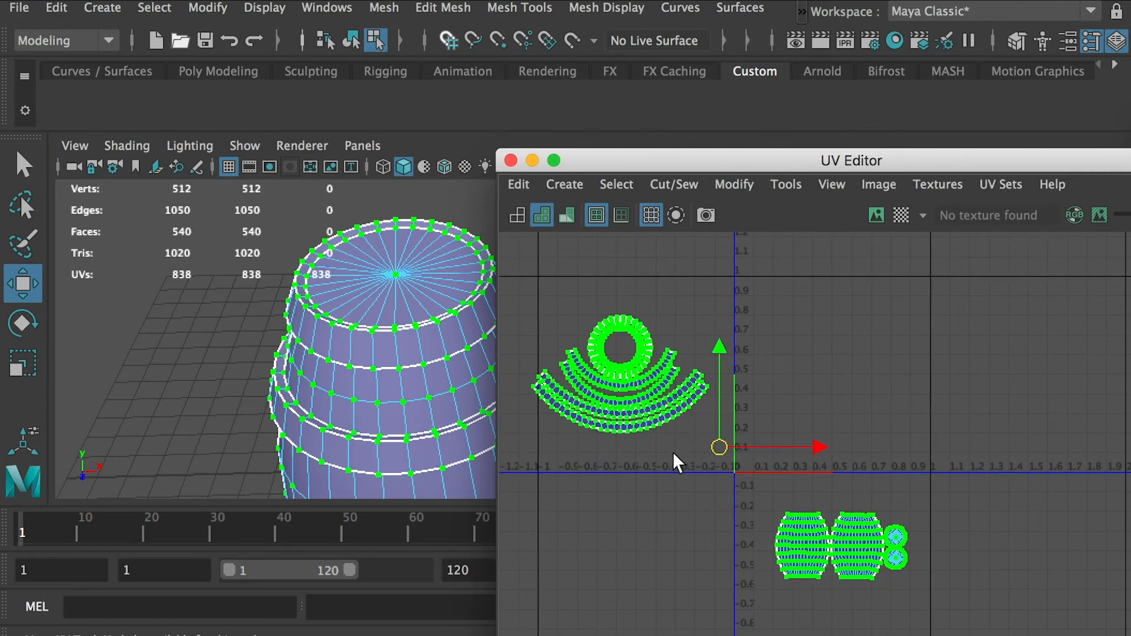
Select all UV shells of the wooden barrel and move them up into the lower part of the 0 to 1 space.
click(621, 464)
drag(736, 475, 948, 582)
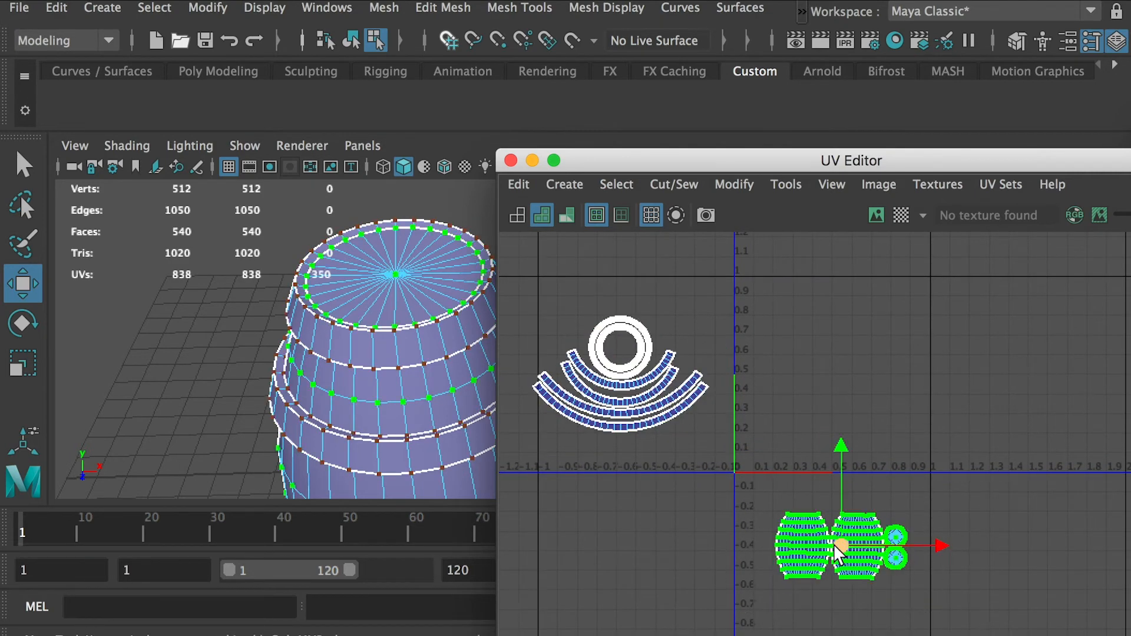
drag(624, 168, 660, 154)
alt+drag(374, 355, 425, 357)
alt+drag(449, 405, 411, 290)
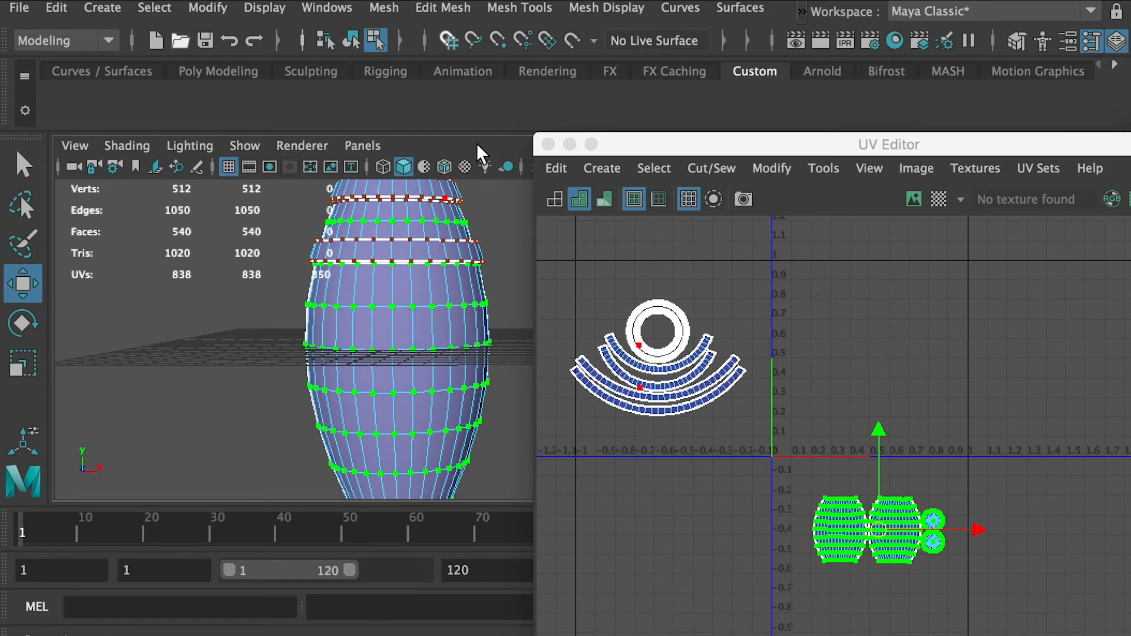
drag(877, 529, 838, 408)
alt+right_drag(730, 376, 922, 518)
alt+middle_drag(911, 497, 872, 502)
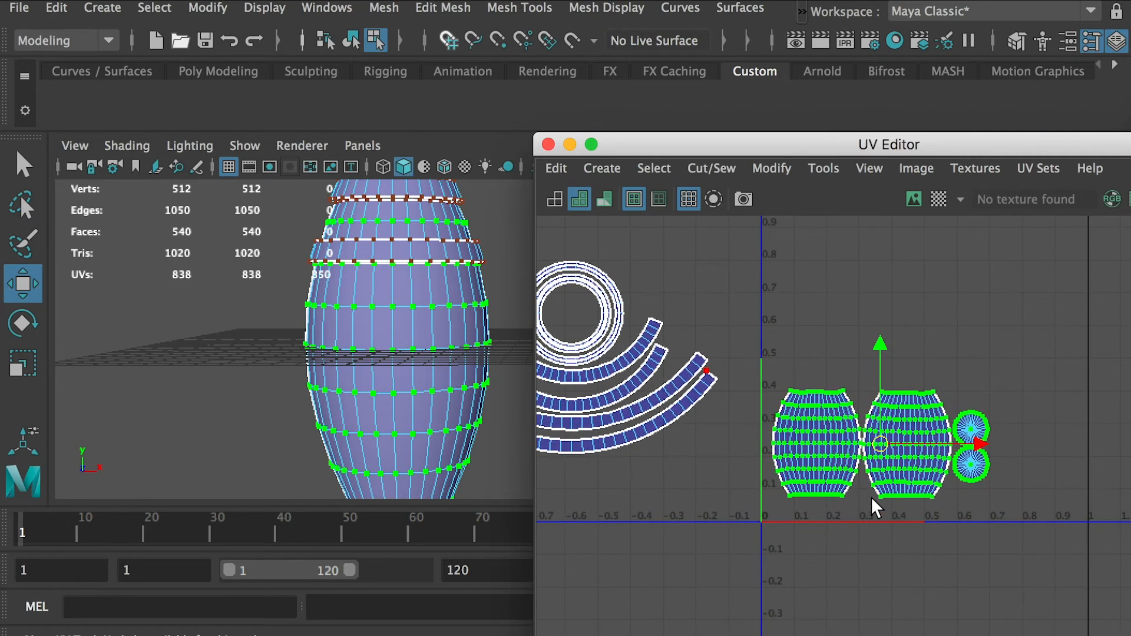
Scale up the wooden barrel's UV shells uniformly to fill most of the width of the 0 to 1 space.
key(r)
drag(881, 442, 917, 438)
key(w)
alt+right_drag(820, 440, 548, 293)
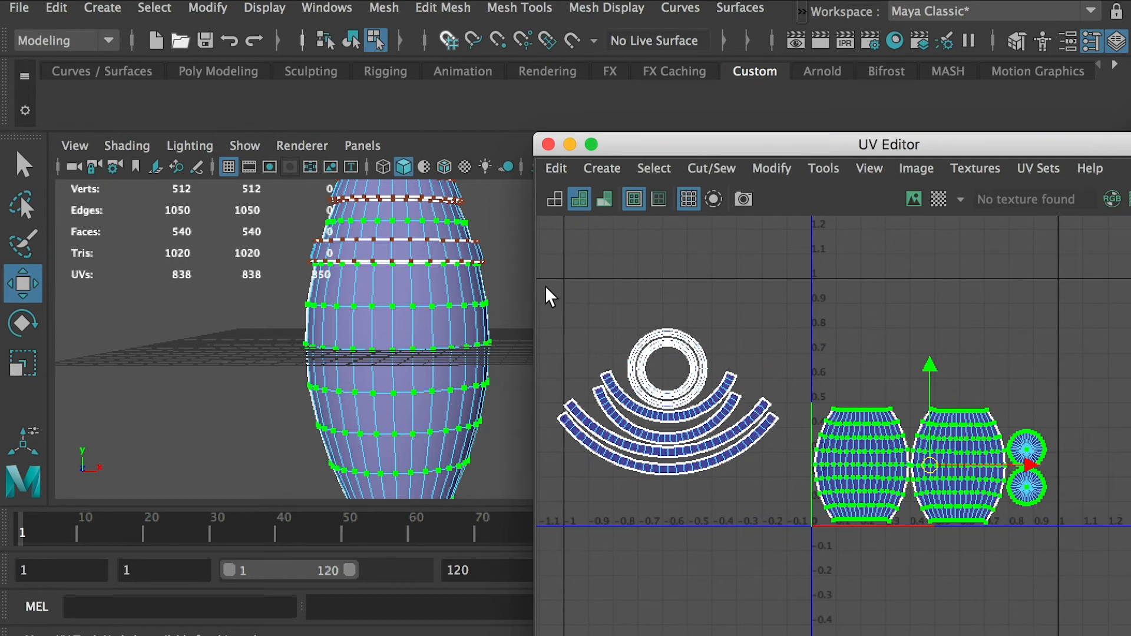
Select all UVs of the metal bands and move them over the wooden barrel's first side shell to compare their scale.
drag(541, 284, 772, 504)
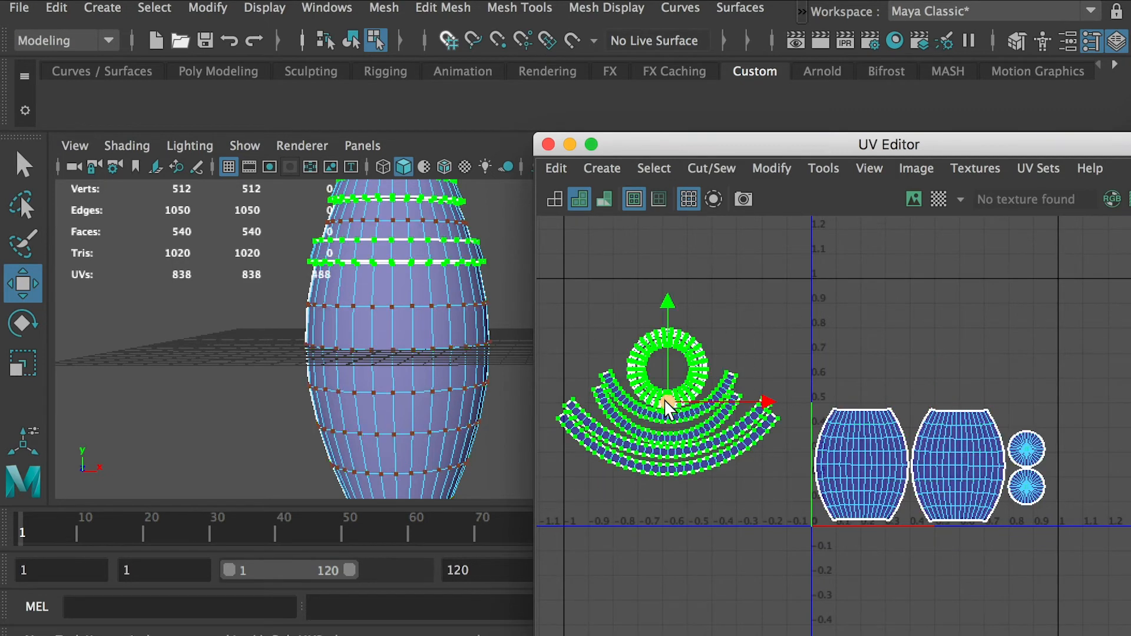
alt+drag(359, 259, 405, 373)
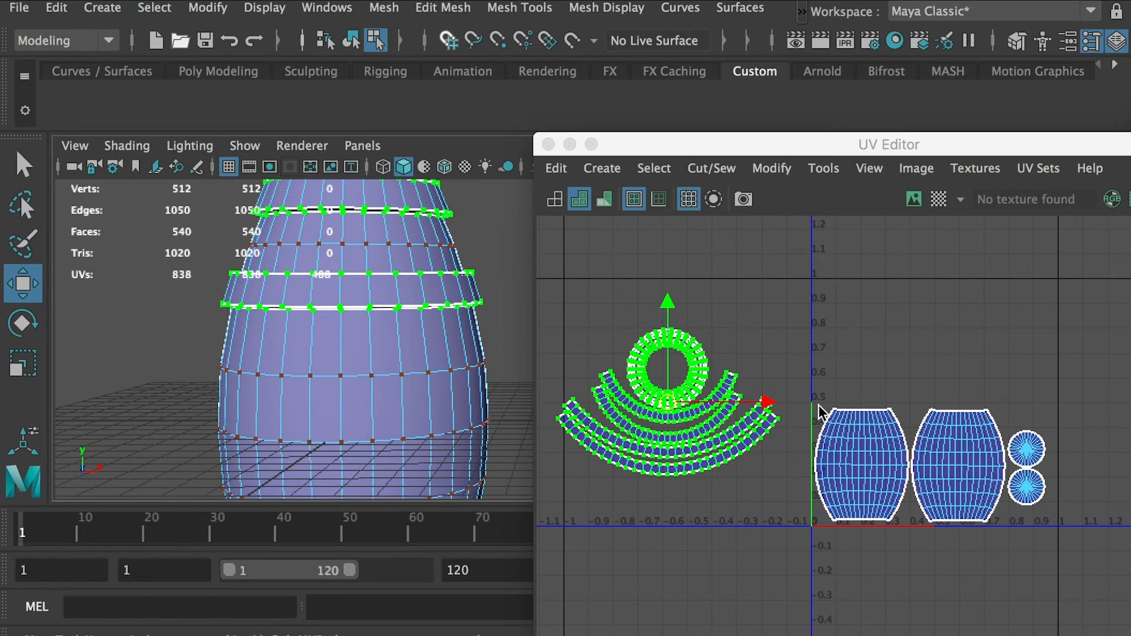
scroll(819, 410, up, 2)
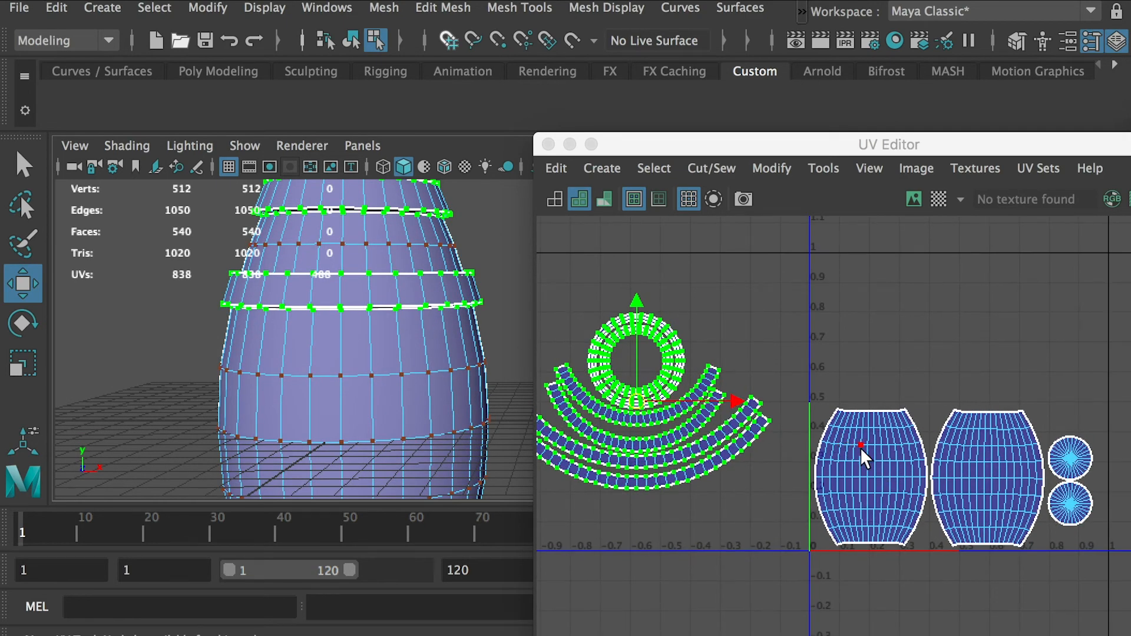
alt+drag(367, 287, 317, 351)
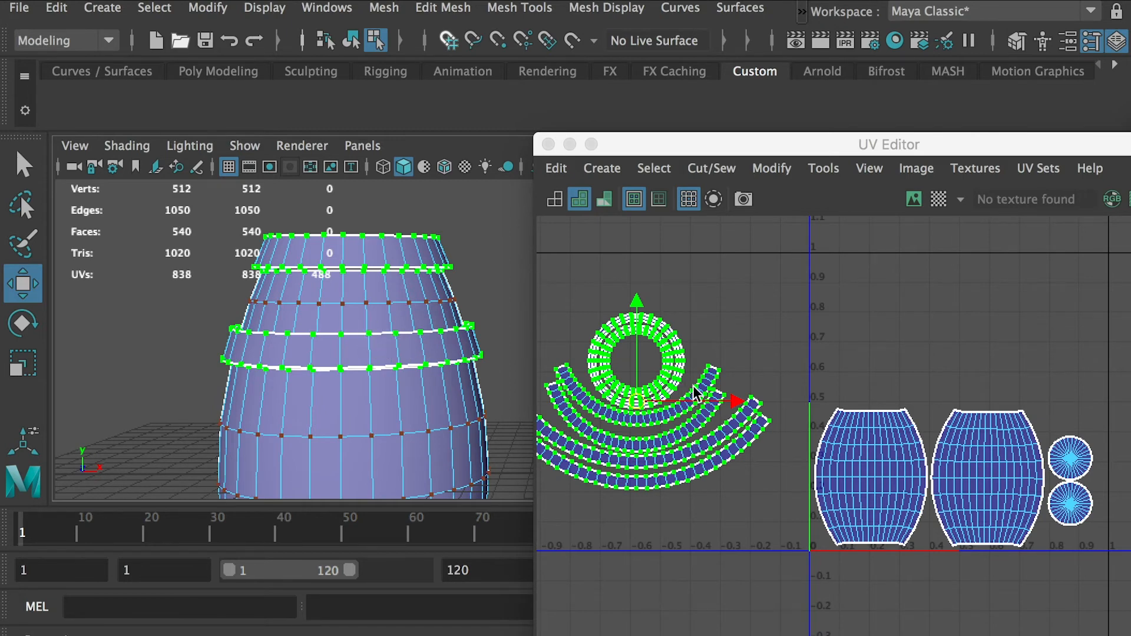
drag(641, 405, 759, 370)
alt+right_drag(759, 370, 1095, 516)
alt+middle_drag(1095, 517, 741, 380)
alt+right_drag(741, 381, 998, 525)
alt+middle_drag(998, 526, 739, 370)
alt+middle_drag(670, 316, 644, 265)
click(792, 478)
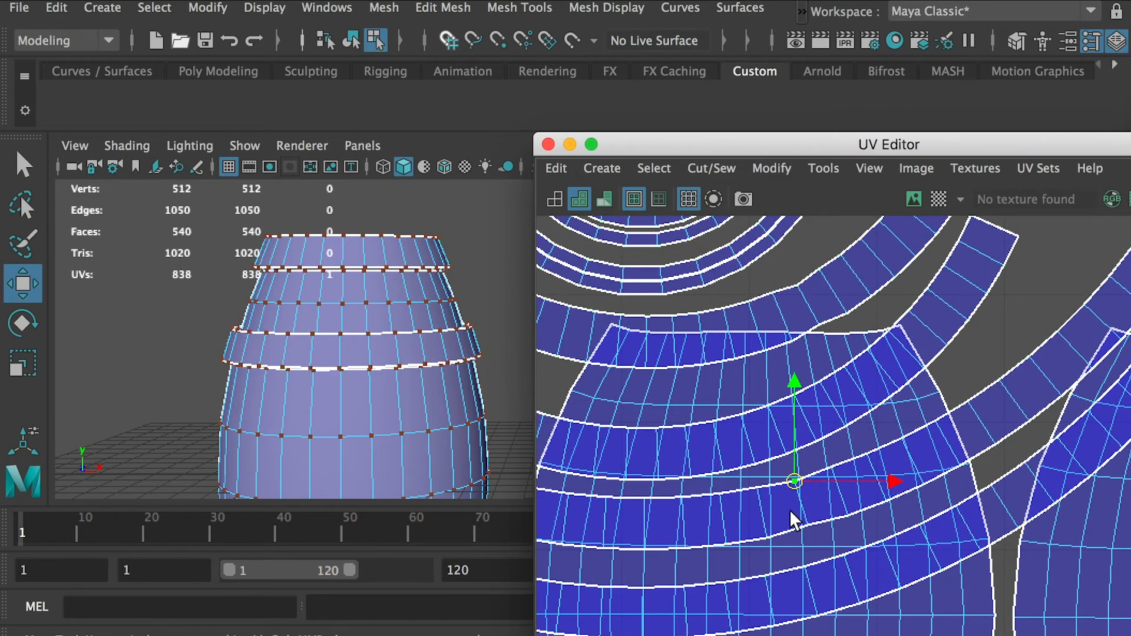
key(ctrl+z)
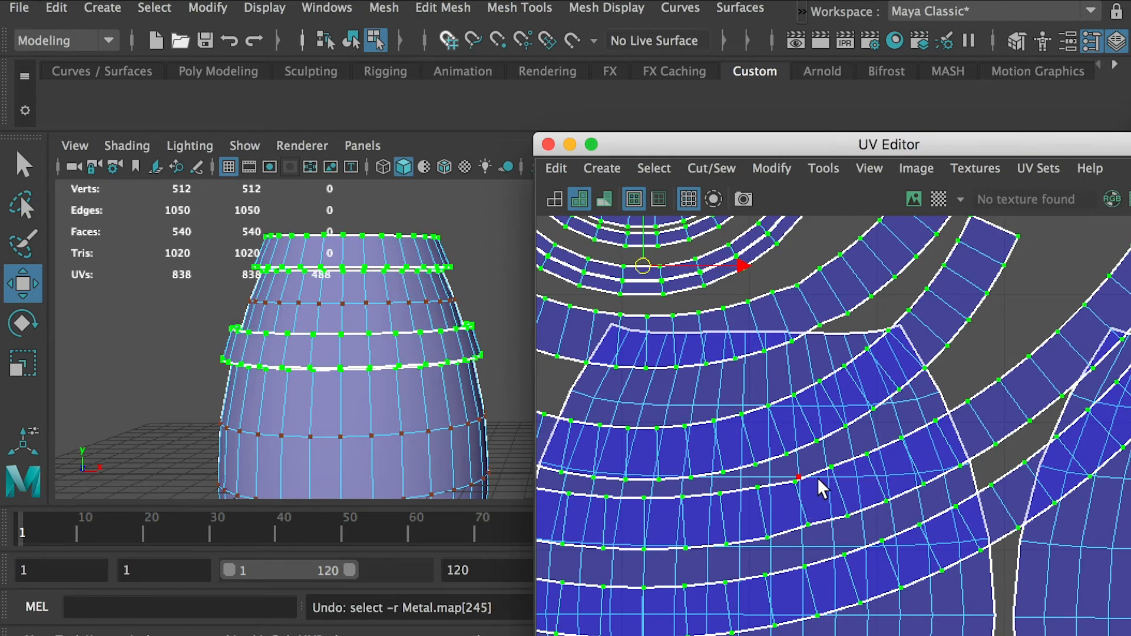
Scale down the metal bands' UVs uniformly so their segments match the grid of the wooden barrel shells.
key(r)
drag(641, 267, 695, 340)
key(w)
key(r)
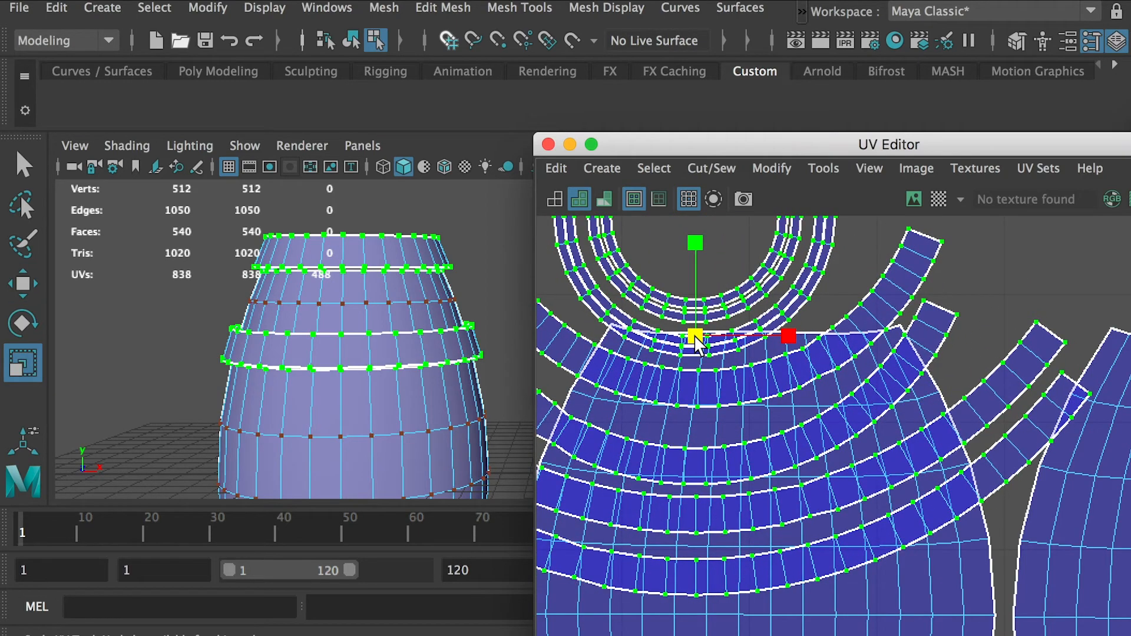
key(w)
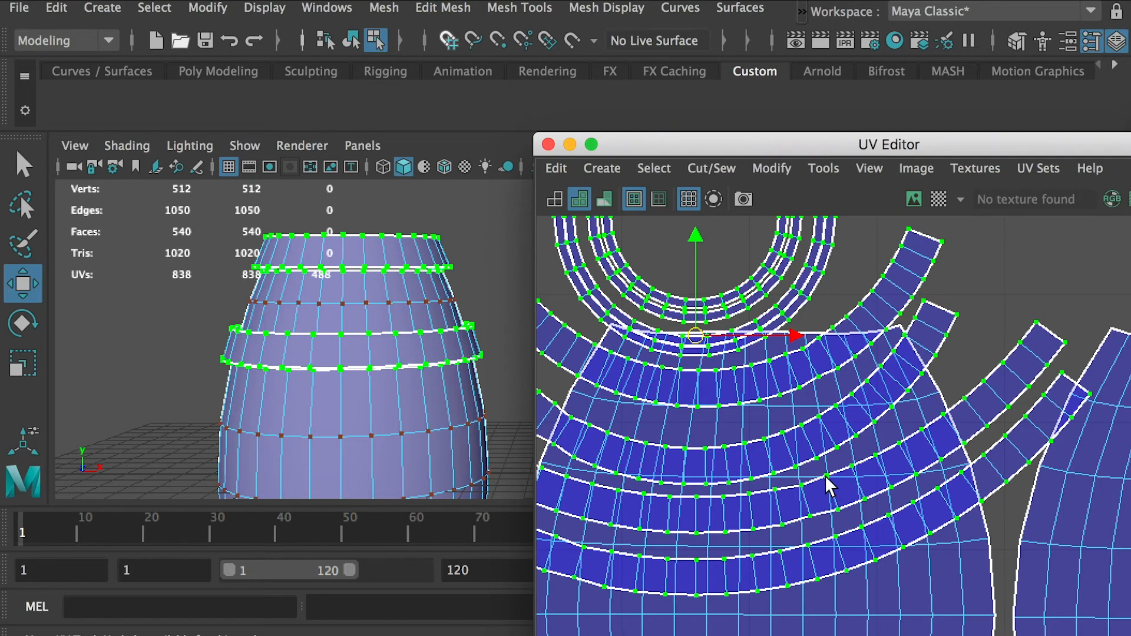
Move the metal bands' UVs above the two barrel side shells, inside the 0 to 1 space.
scroll(828, 486, down, 10)
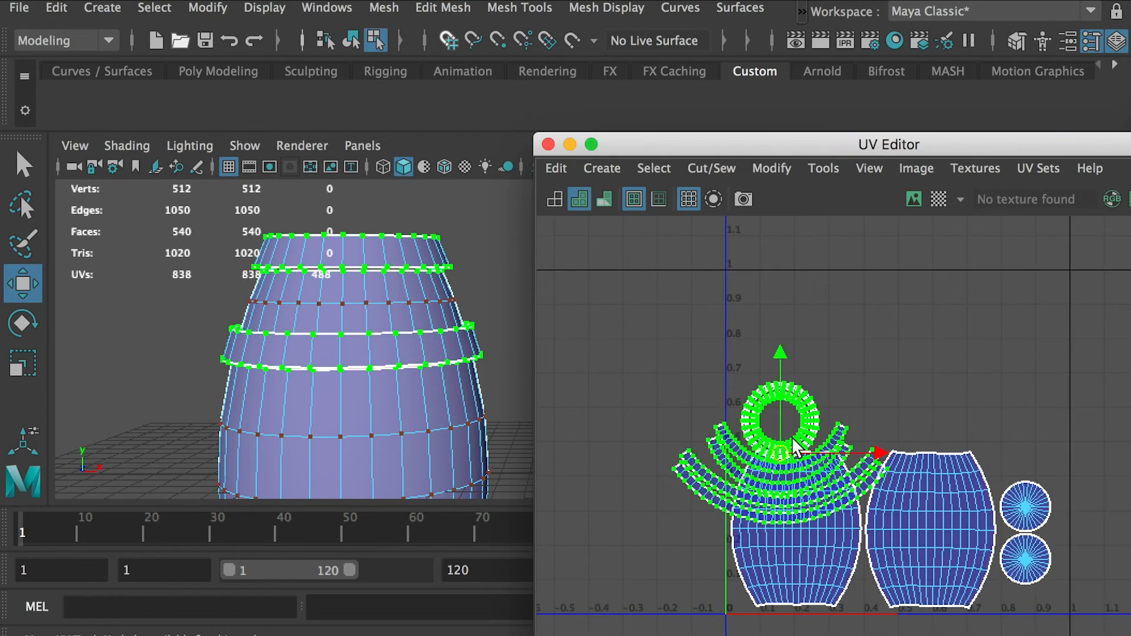
drag(782, 452, 843, 374)
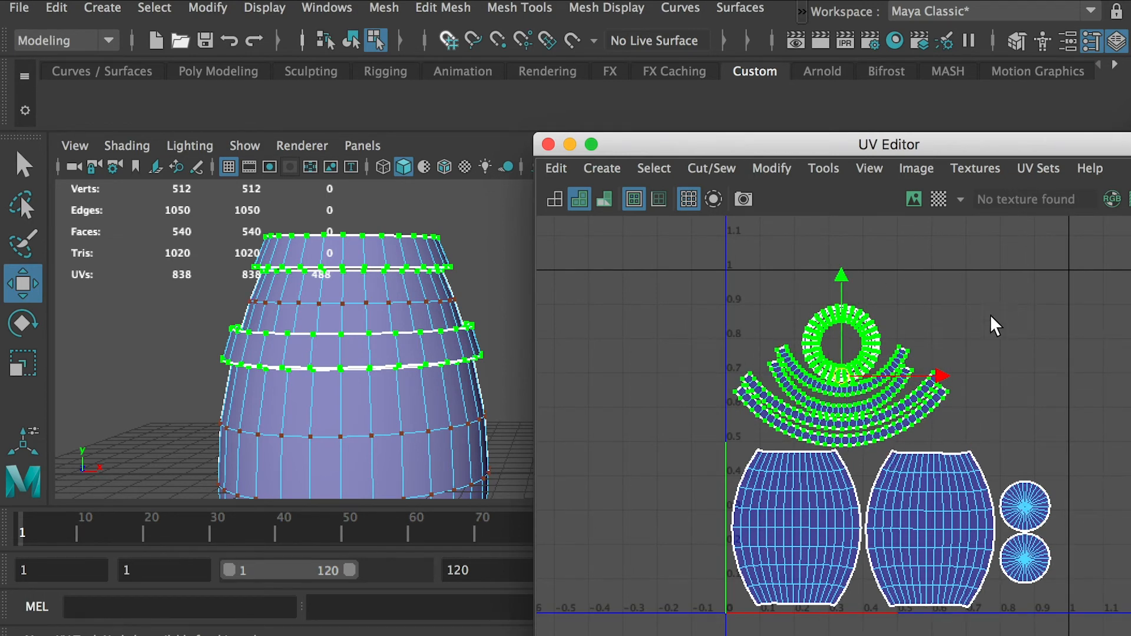
alt+middle_drag(985, 425, 946, 402)
alt+right_drag(923, 434, 957, 473)
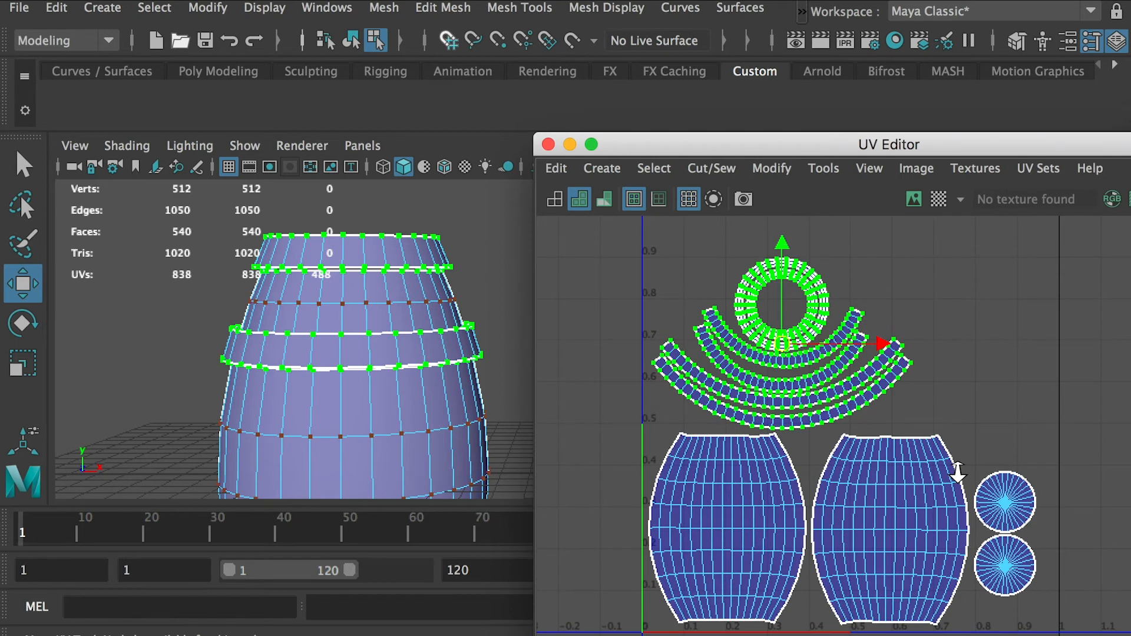
Select all UVs of the barrel and the bands and scale them up slightly together.
drag(599, 234, 1001, 583)
key(r)
mouse_move(869, 436)
mouse_down()
mouse_move(884, 447)
mouse_move(872, 431)
mouse_move(883, 423)
mouse_up()
key(w)
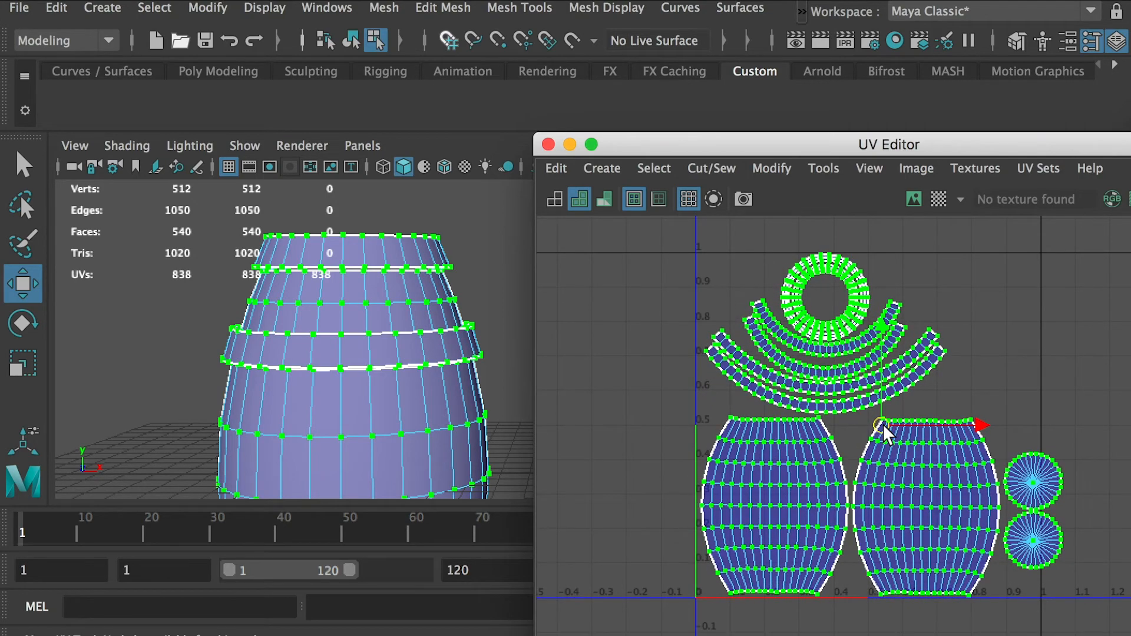
scroll(872, 417, up, 4)
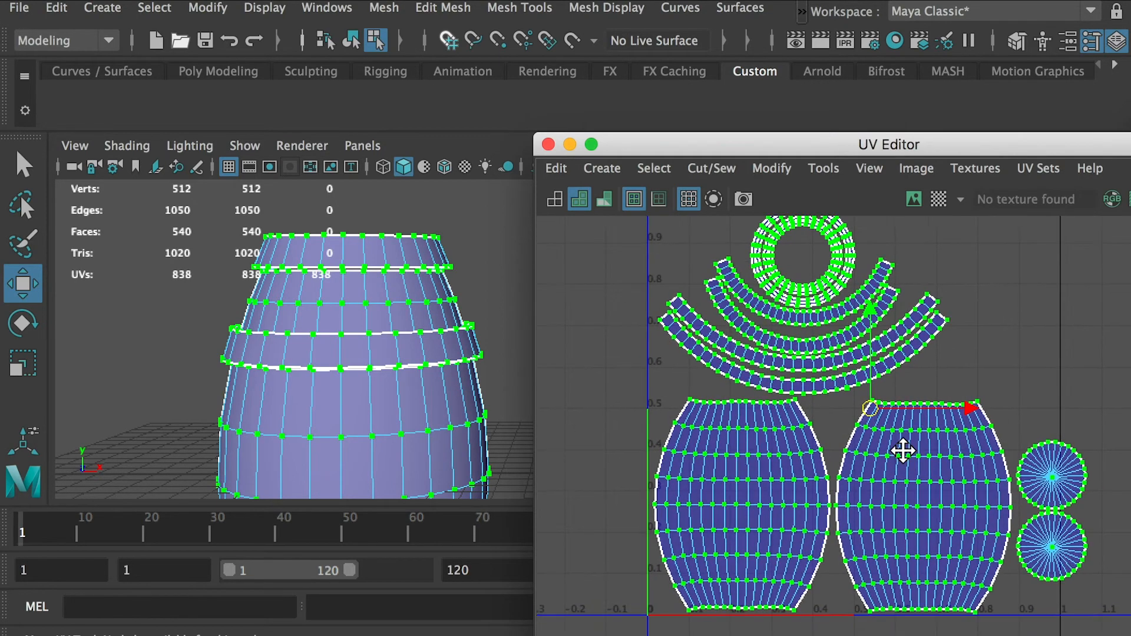
alt+middle_drag(895, 441, 894, 440)
alt+middle_drag(861, 356, 801, 366)
scroll(807, 419, up, 2)
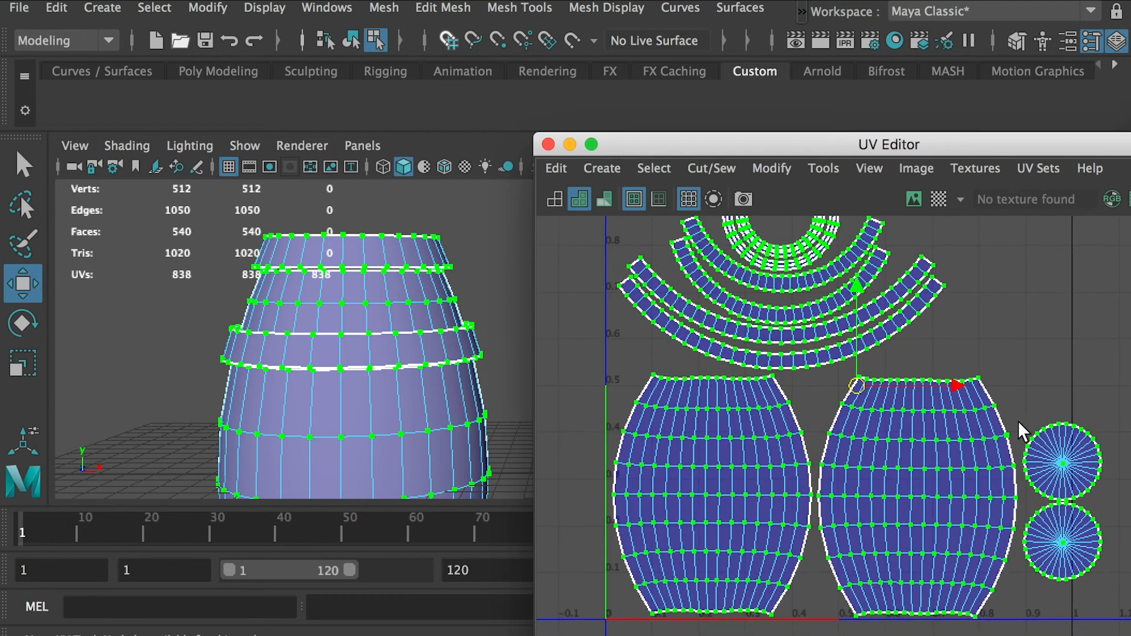
Select the barrel's two round cap shells and move them up beside the metal bands' UVs, inside the 0 to 1 space.
click(1059, 381)
click(1061, 455)
shift+click(1066, 532)
drag(1063, 504, 985, 327)
alt+middle_drag(964, 310, 964, 370)
drag(977, 358, 974, 348)
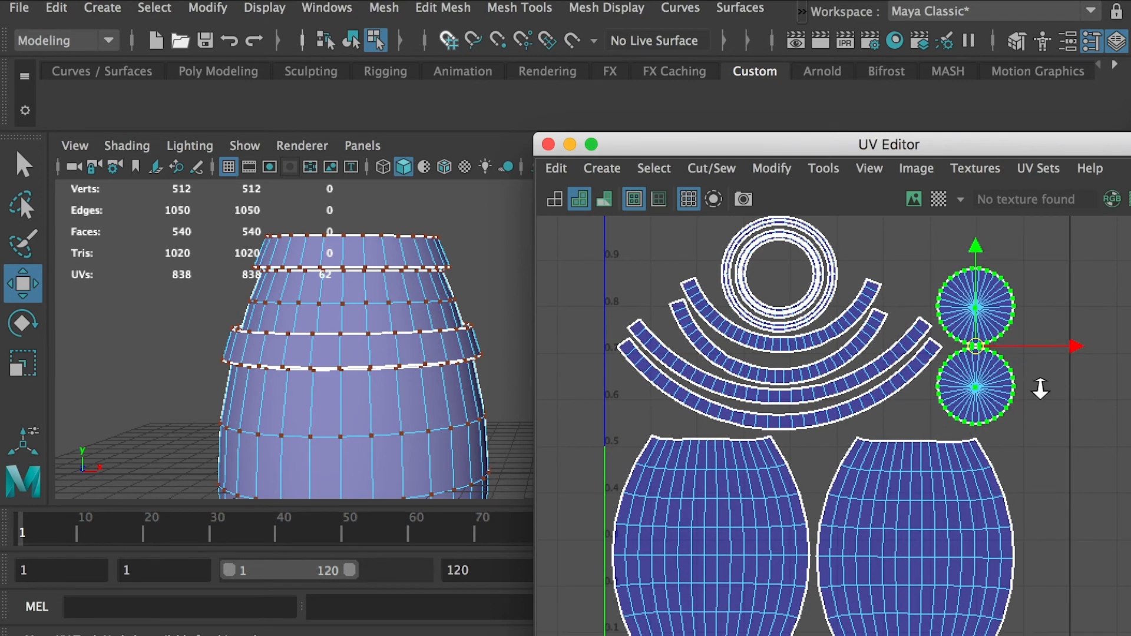
Try nudging the second barrel side shell slightly down, and undo the move.
alt+right_drag(1040, 389, 940, 364)
alt+right_drag(759, 335, 919, 460)
alt+middle_drag(919, 460, 917, 423)
click(917, 423)
drag(963, 348, 961, 354)
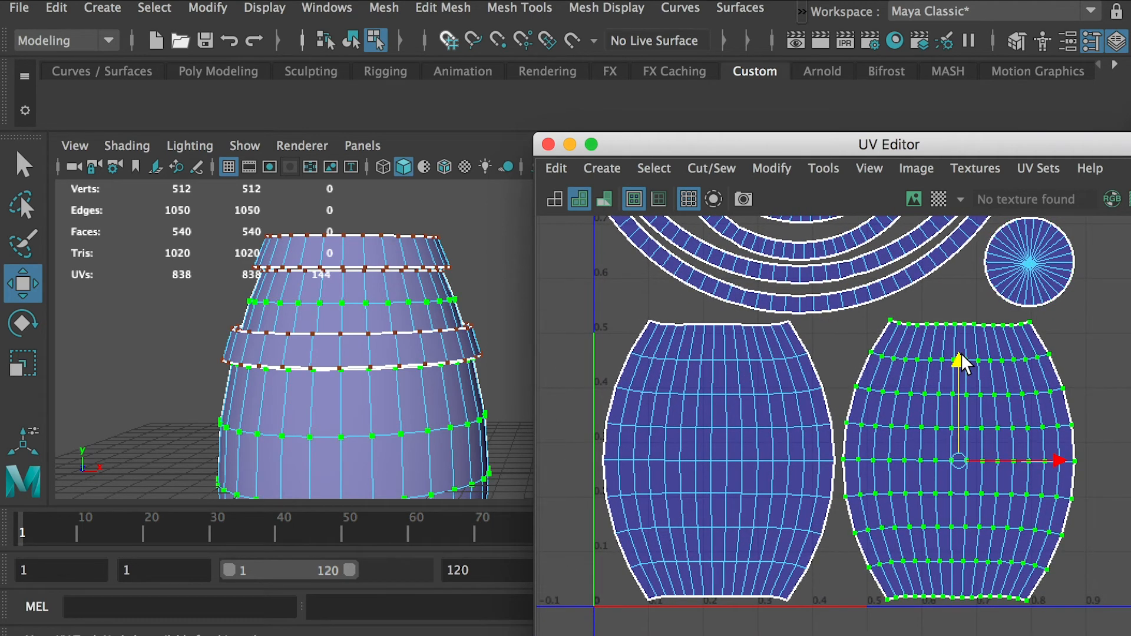
key(ctrl+z)
Examine the gap between the two barrel side shells and their lower edges against the border, and clear the shell selection.
alt+right_drag(764, 401, 884, 510)
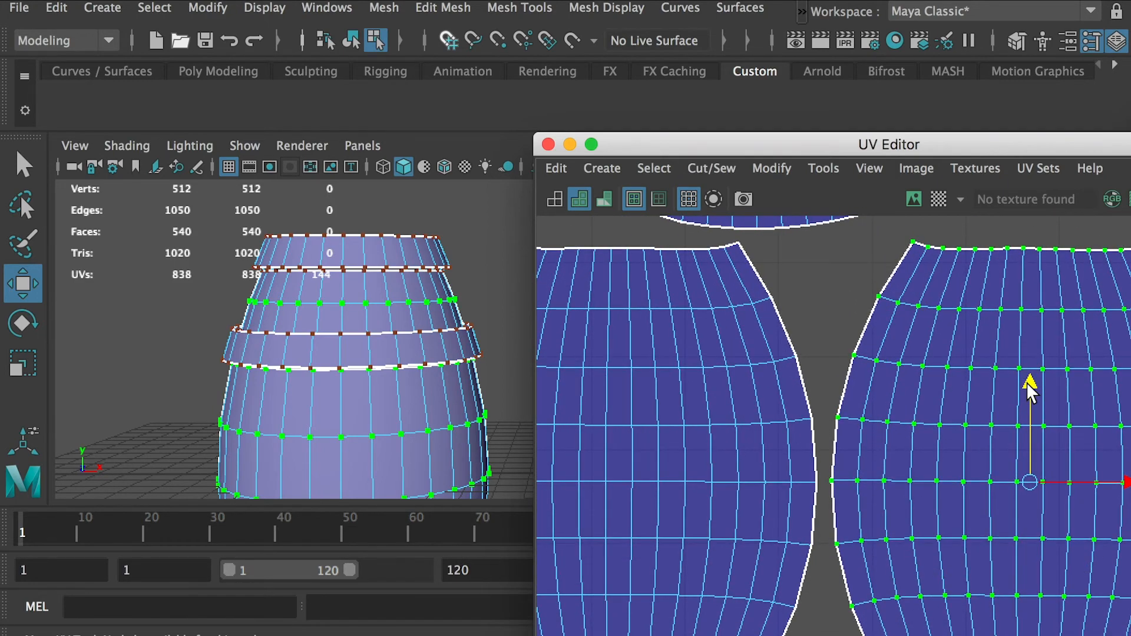
alt+right_drag(1030, 385, 814, 412)
alt+middle_drag(813, 412, 790, 328)
alt+right_drag(947, 535, 1105, 536)
alt+middle_drag(1025, 535, 808, 497)
alt+right_drag(807, 498, 1026, 501)
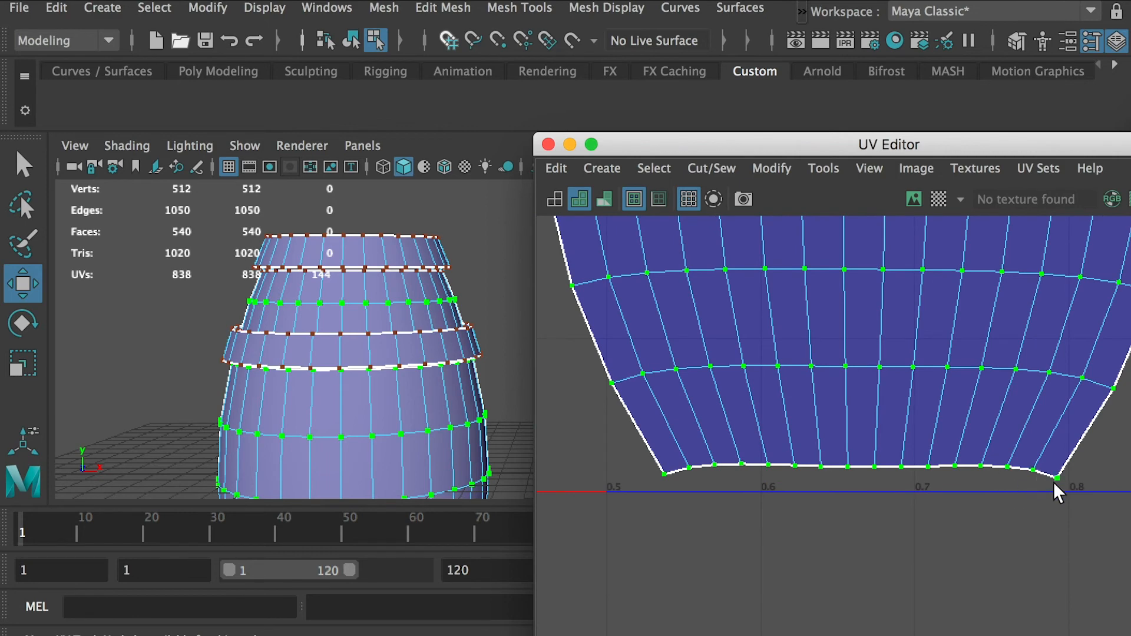
alt+right_drag(1109, 513, 783, 459)
alt+middle_drag(935, 391, 958, 515)
alt+right_drag(958, 514, 701, 377)
alt+middle_drag(768, 407, 789, 474)
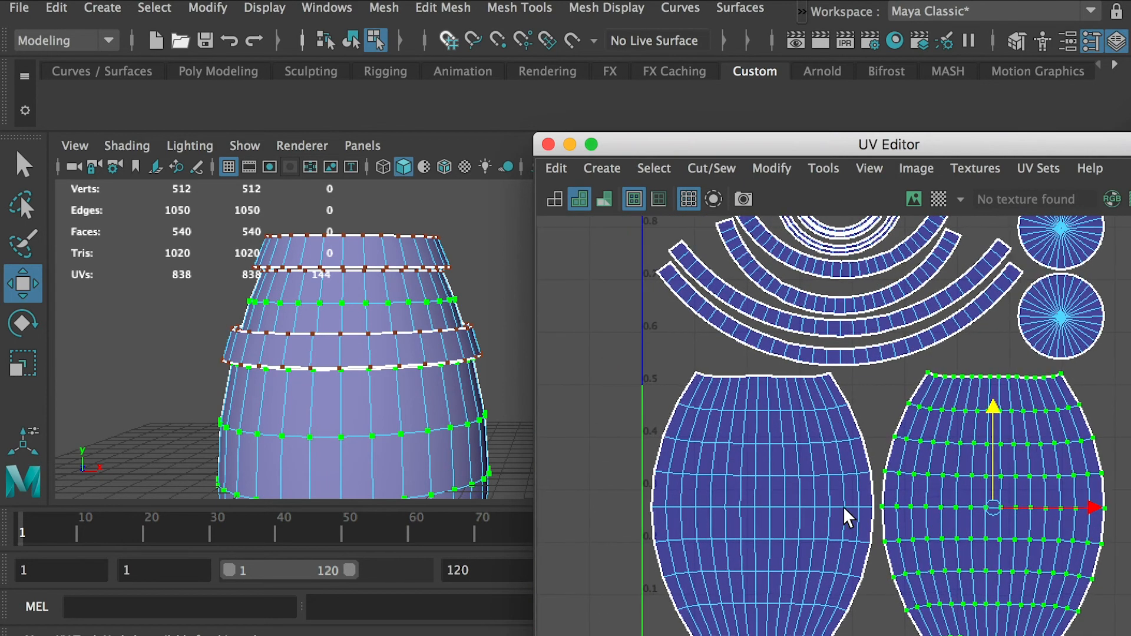
alt+right_drag(790, 474, 940, 585)
alt+right_drag(880, 631, 736, 513)
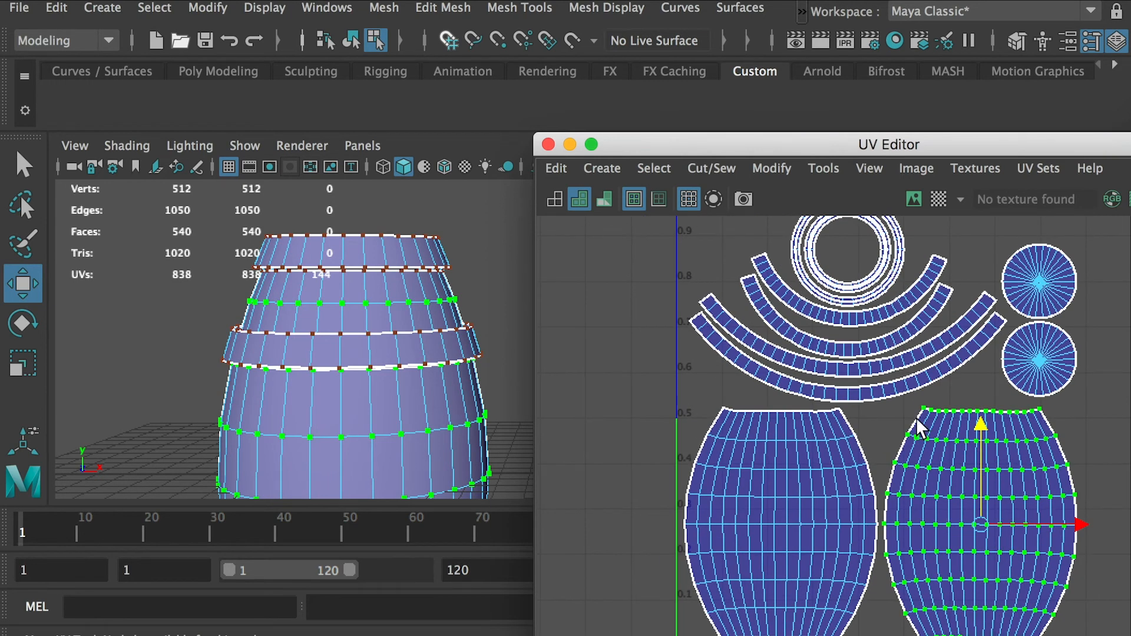
click(874, 401)
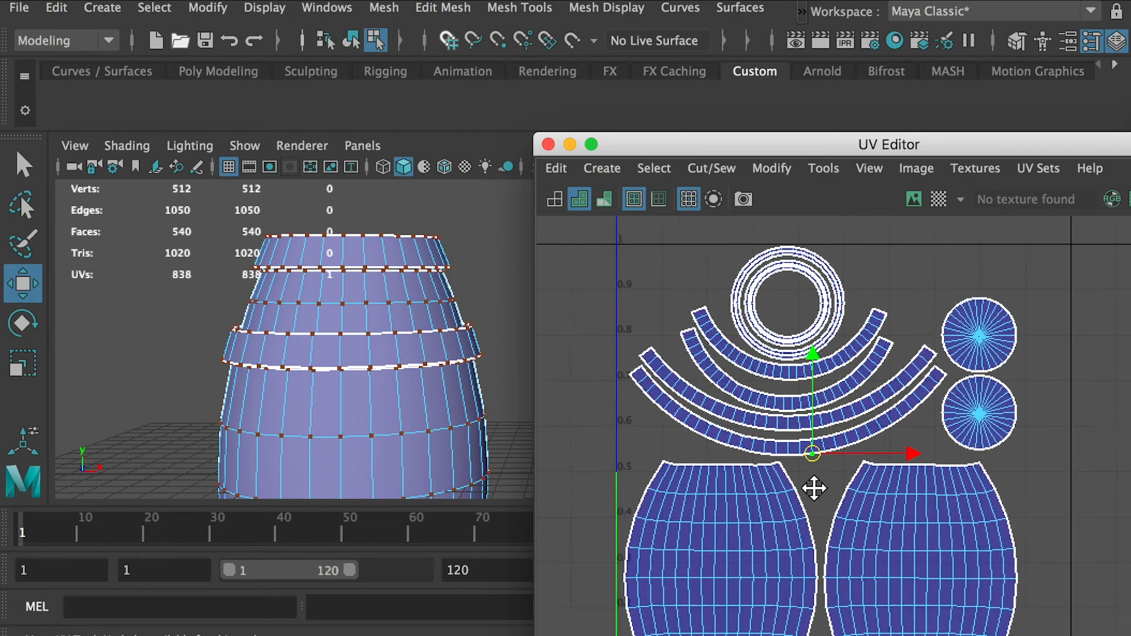
drag(1039, 442, 1039, 441)
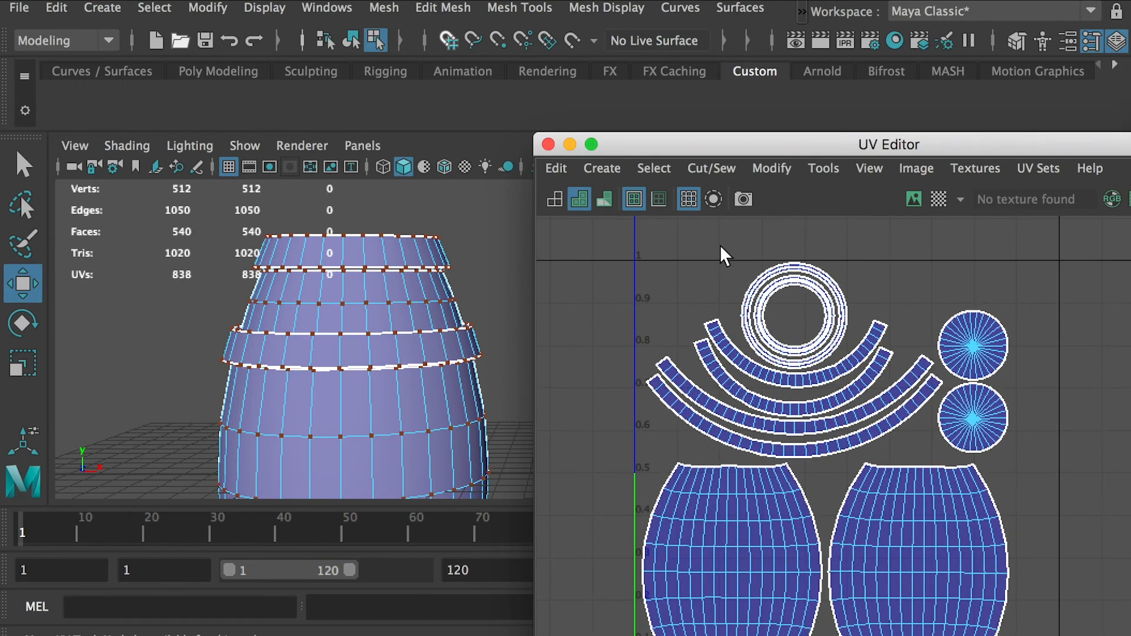
Select the complete UV shells of all metal bands and nudge them slightly down from the upper border of the 0 to 1 space.
alt+right_drag(730, 249, 973, 425)
alt+middle_drag(972, 425, 910, 366)
alt+right_drag(911, 366, 884, 335)
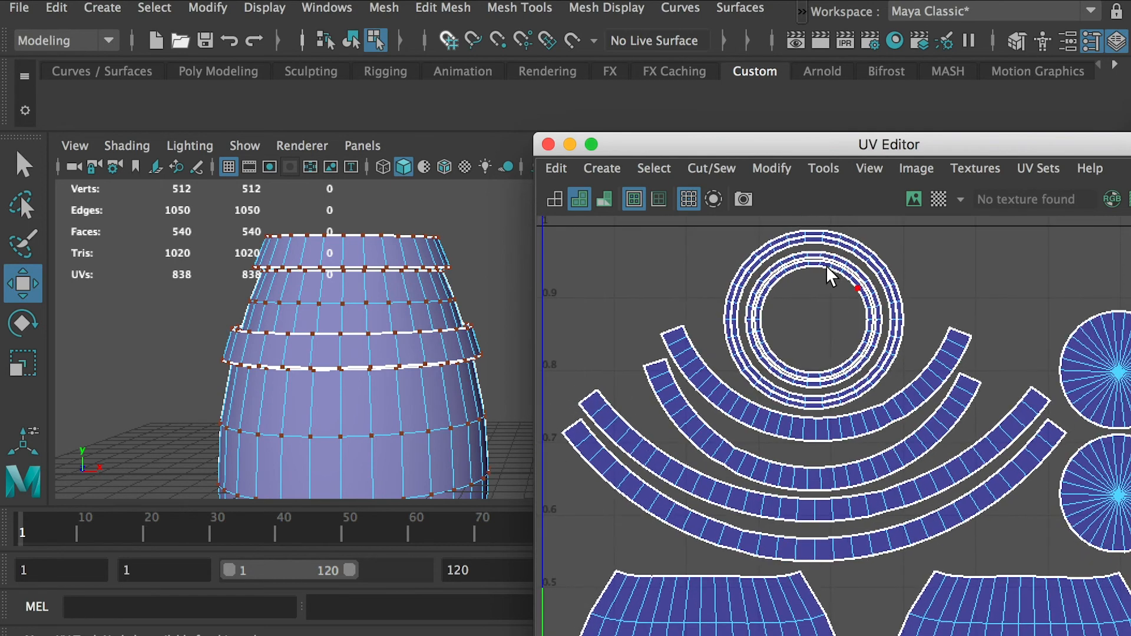
drag(874, 535, 870, 558)
shift+right_click(812, 433)
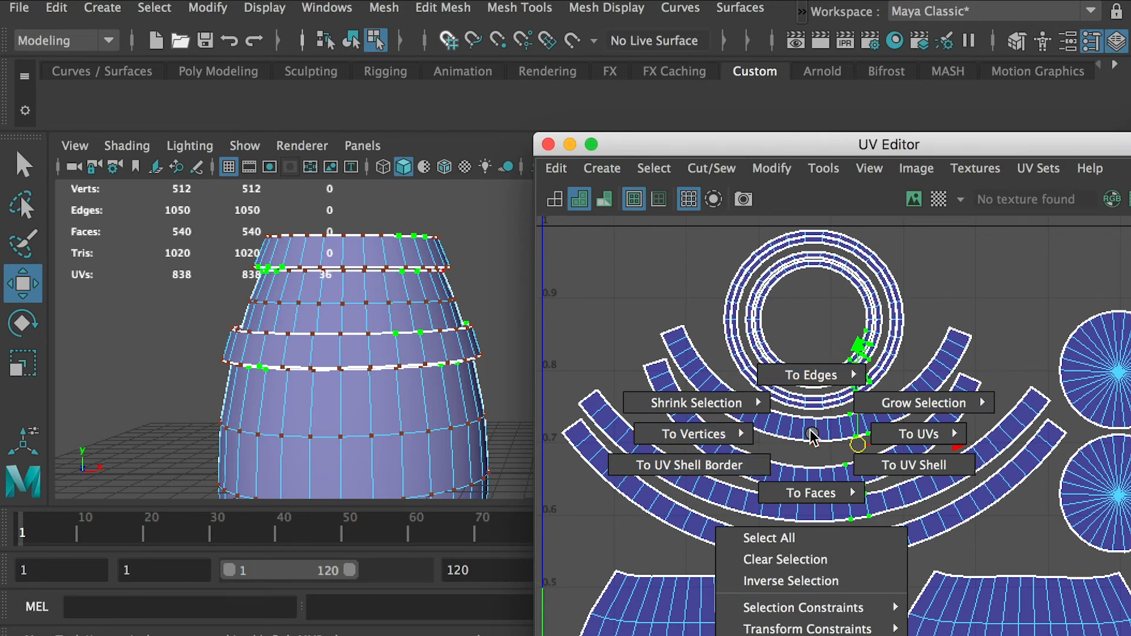
click(914, 462)
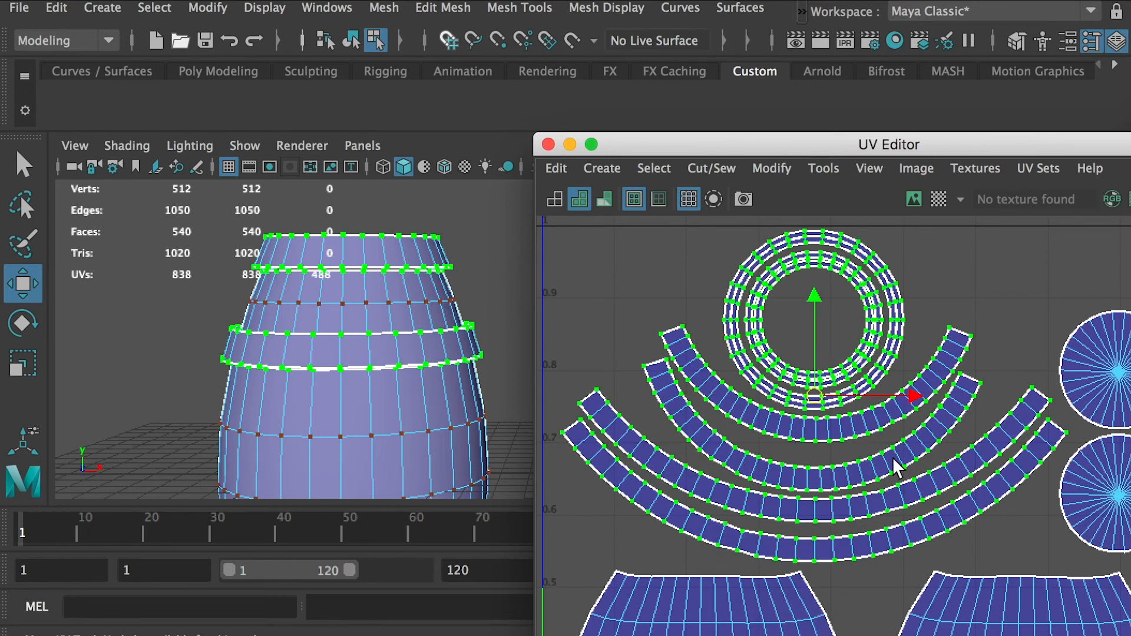
drag(811, 291, 815, 295)
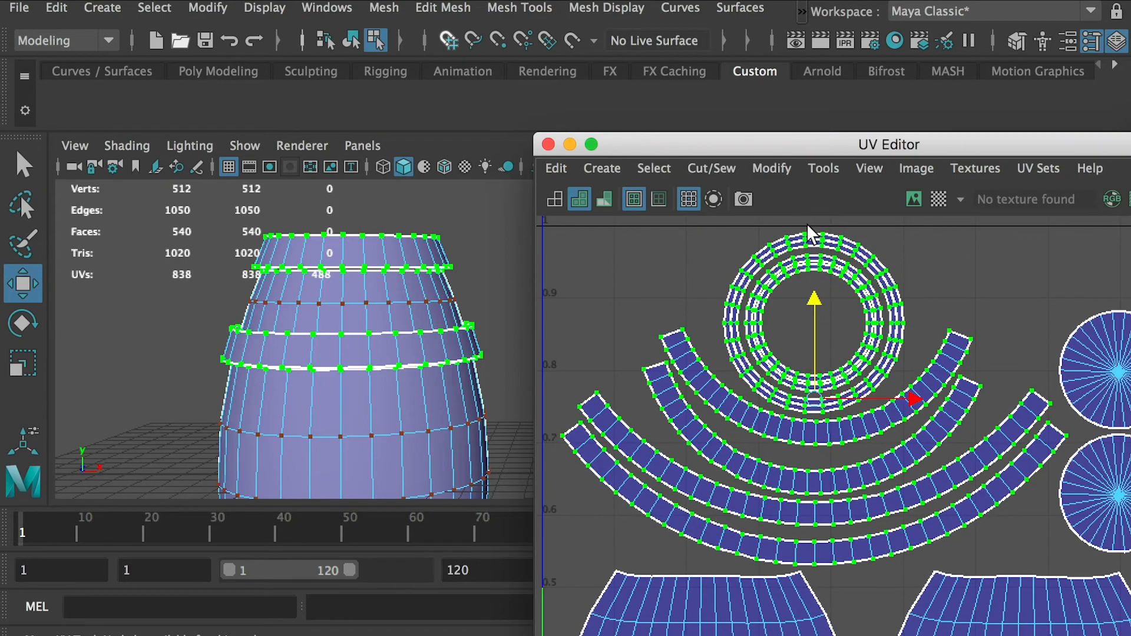
Clear the UV selection, reposition the UV Editor window and review the complete layout in the 0 to 1 space.
click(959, 277)
alt+right_drag(959, 279, 666, 342)
alt+middle_drag(849, 353, 745, 290)
scroll(837, 339, down, 2)
drag(797, 144, 783, 65)
alt+middle_drag(812, 251, 829, 285)
alt+right_drag(828, 285, 791, 300)
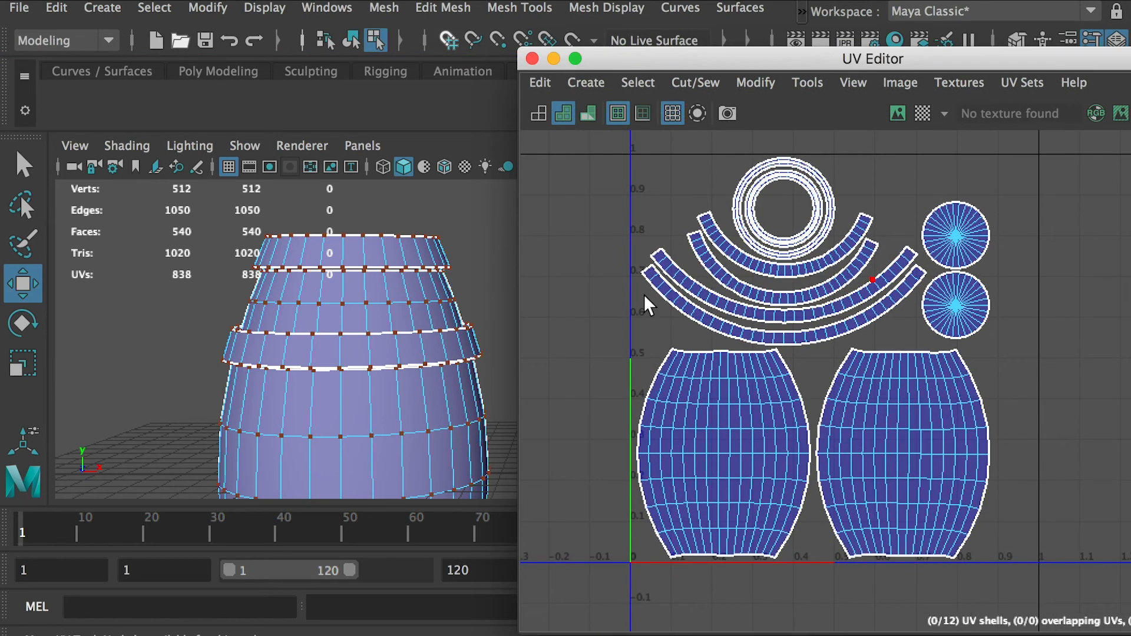
Return to object mode, select the Metal band object on the upper half of the barrel and duplicate it.
right_drag(327, 252, 412, 227)
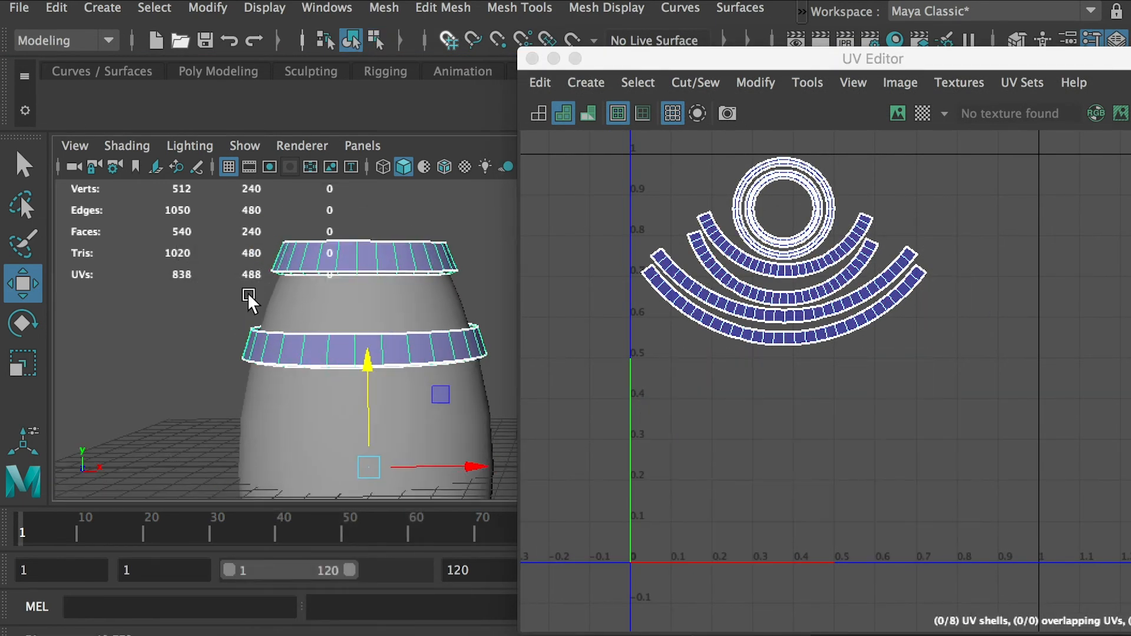
alt+middle_drag(204, 242, 176, 238)
alt+drag(361, 440, 403, 410)
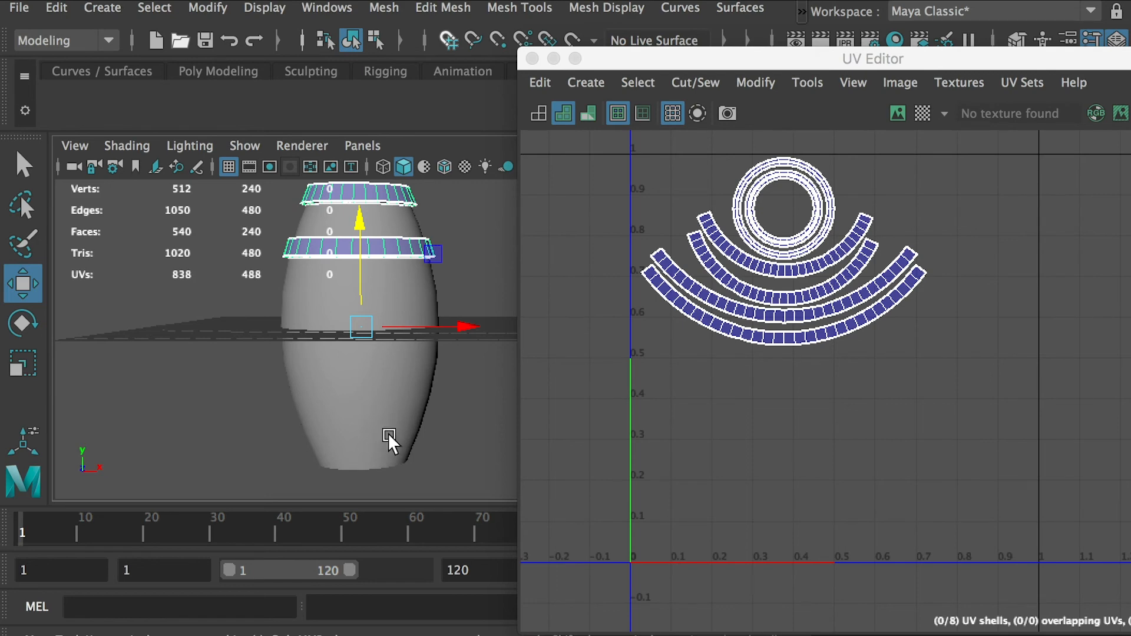
shift+click(393, 243)
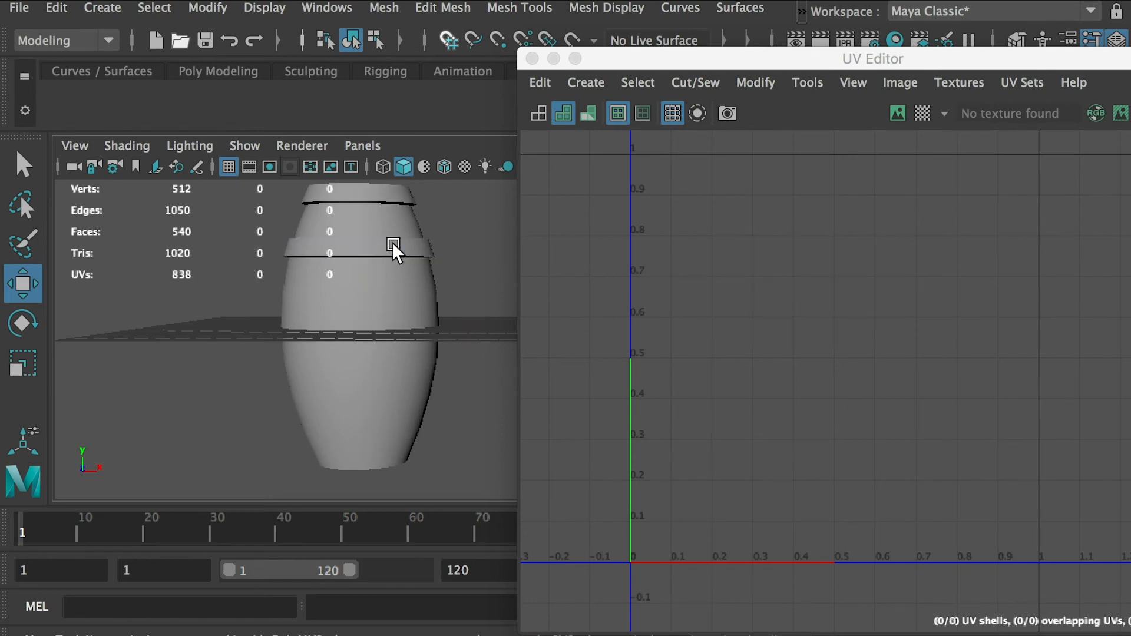
click(393, 242)
drag(1130, 148, 737, 142)
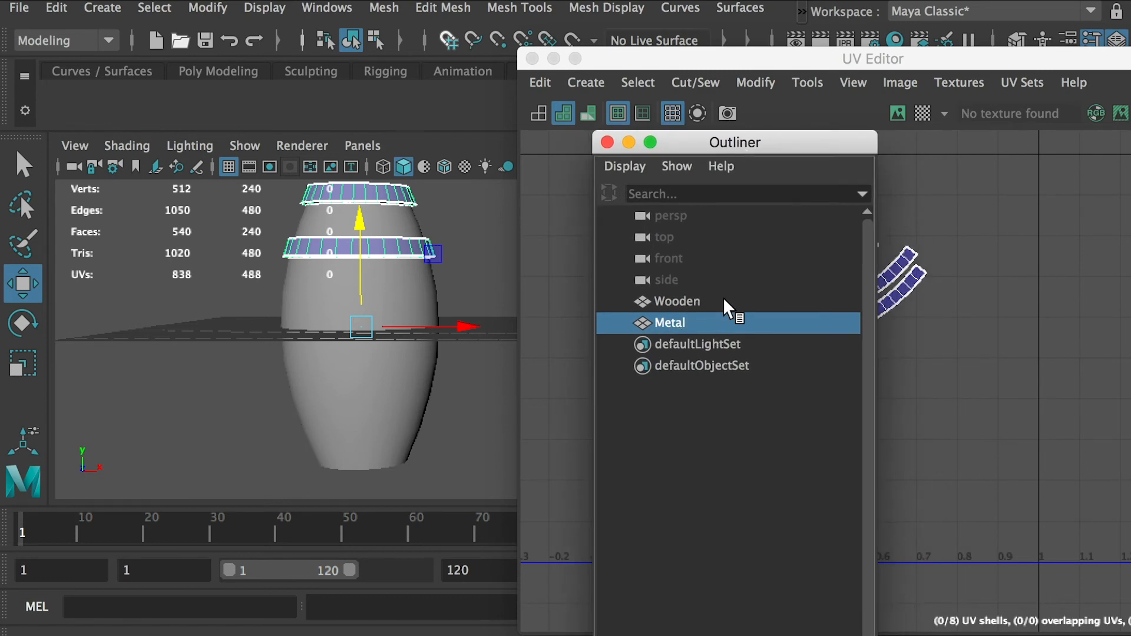
key(ctrl+d)
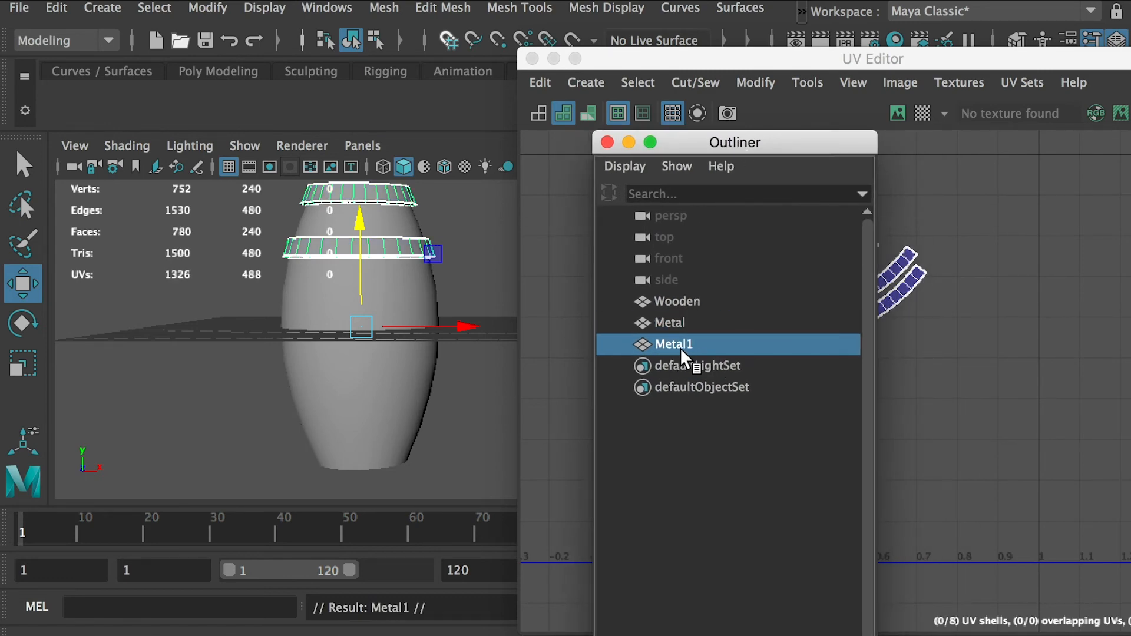
Mirror the duplicated Metal1 bands onto the barrel's lower half by setting Scale Y to -1.
alt+drag(405, 337, 364, 314)
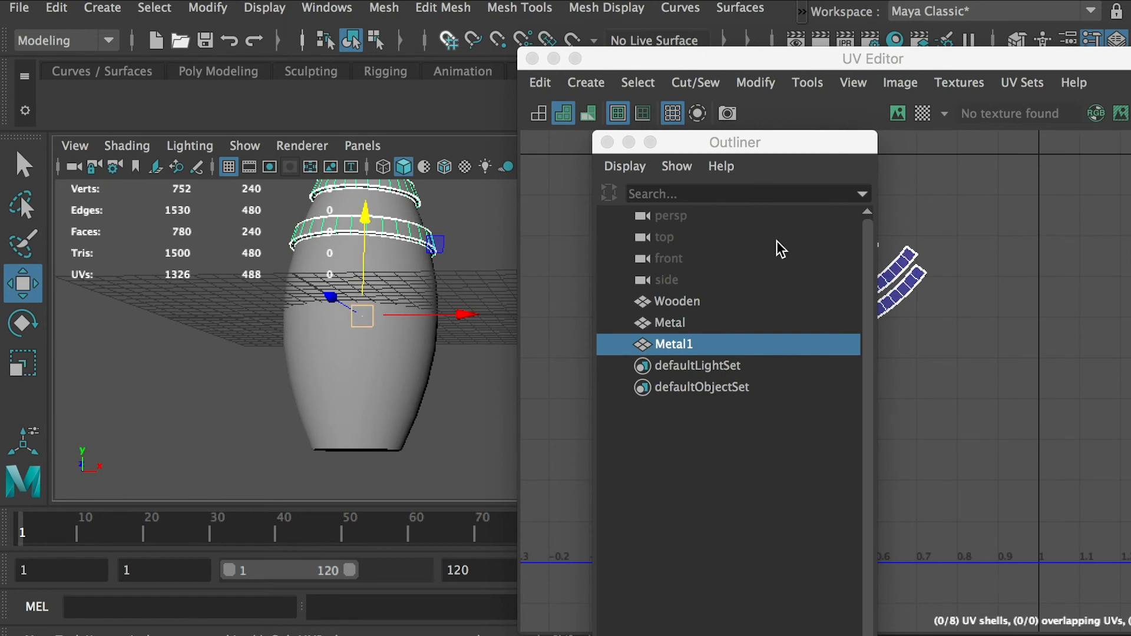
drag(1130, 130, 889, 45)
click(938, 249)
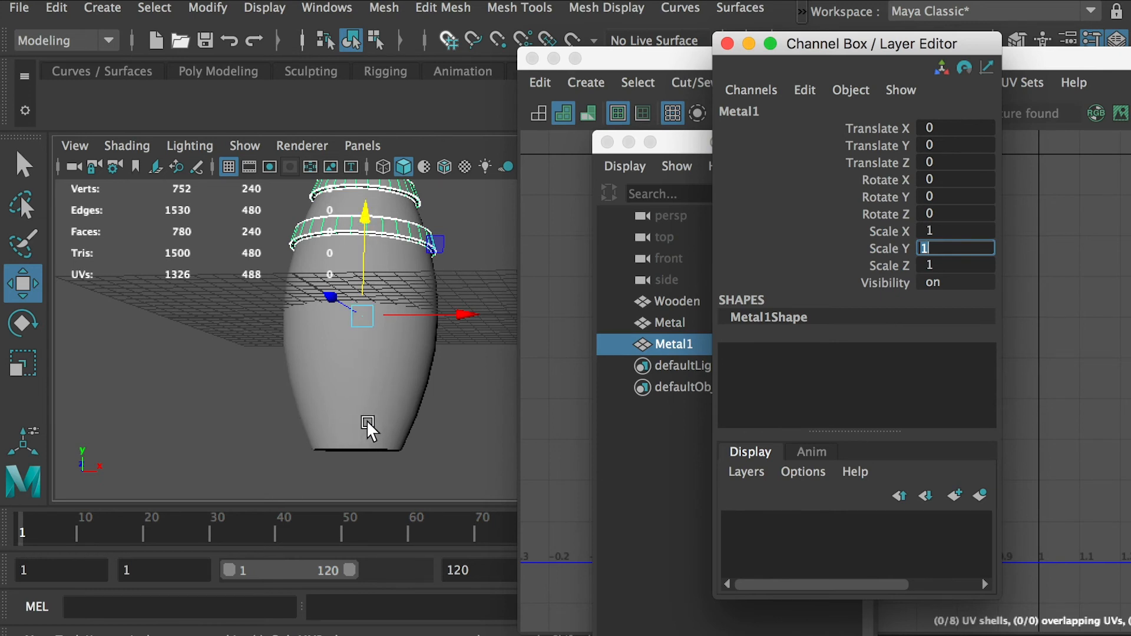
click(946, 250)
text(-)
key(Return)
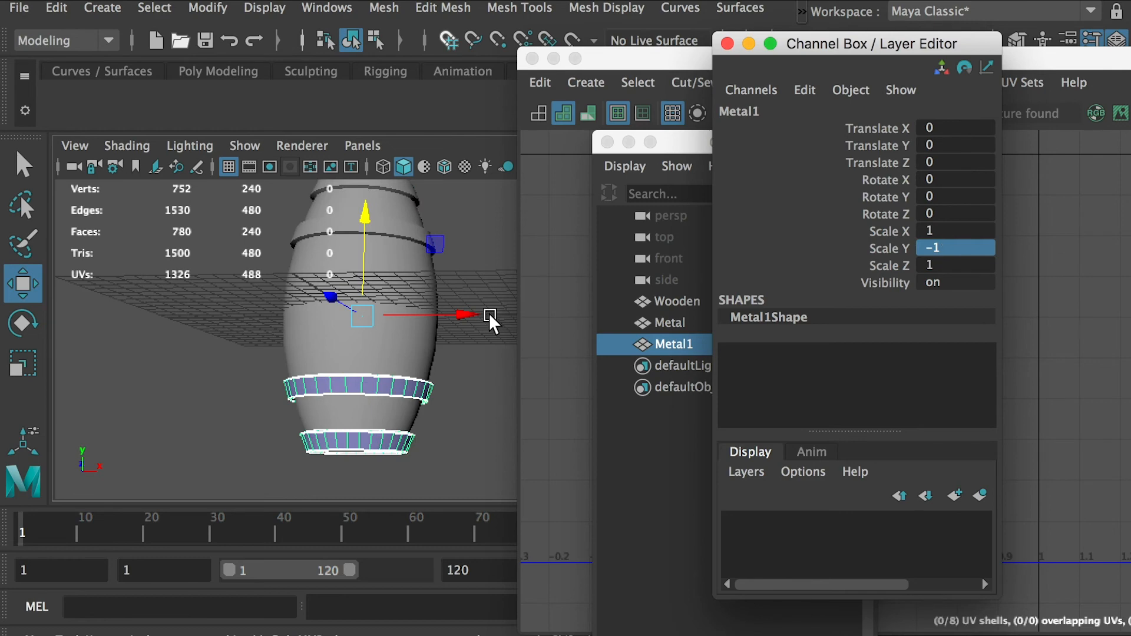
mouse_move(434, 284)
alt+mouse_down()
mouse_move(434, 324)
mouse_move(434, 302)
alt+mouse_up()
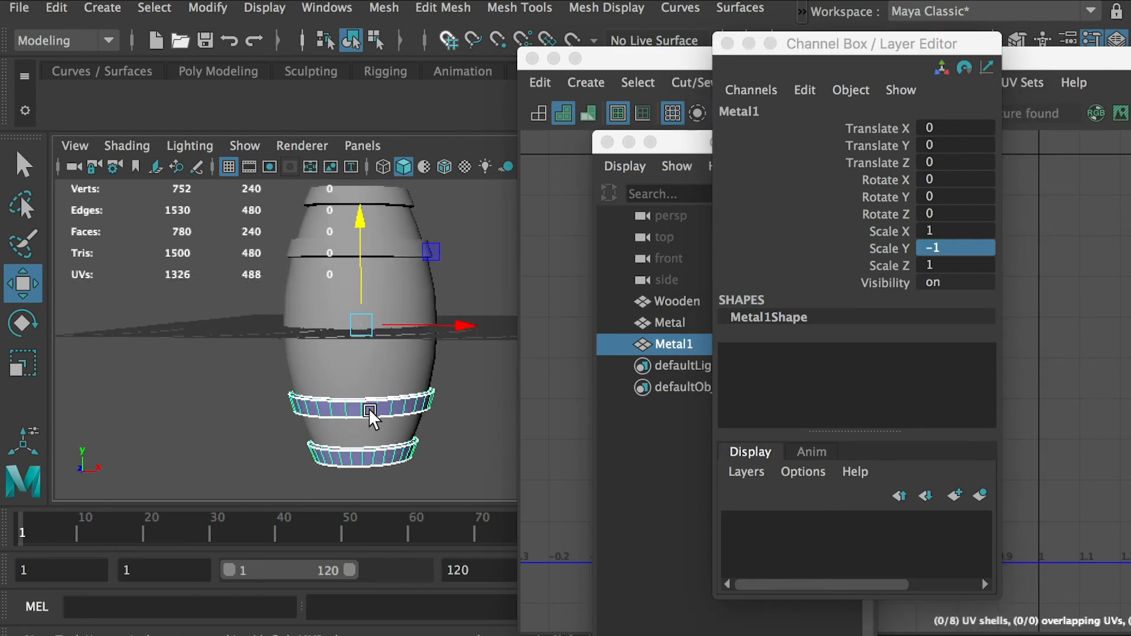
Select the Wooden, Metal and Metal1 objects together and freeze their transformations.
click(459, 403)
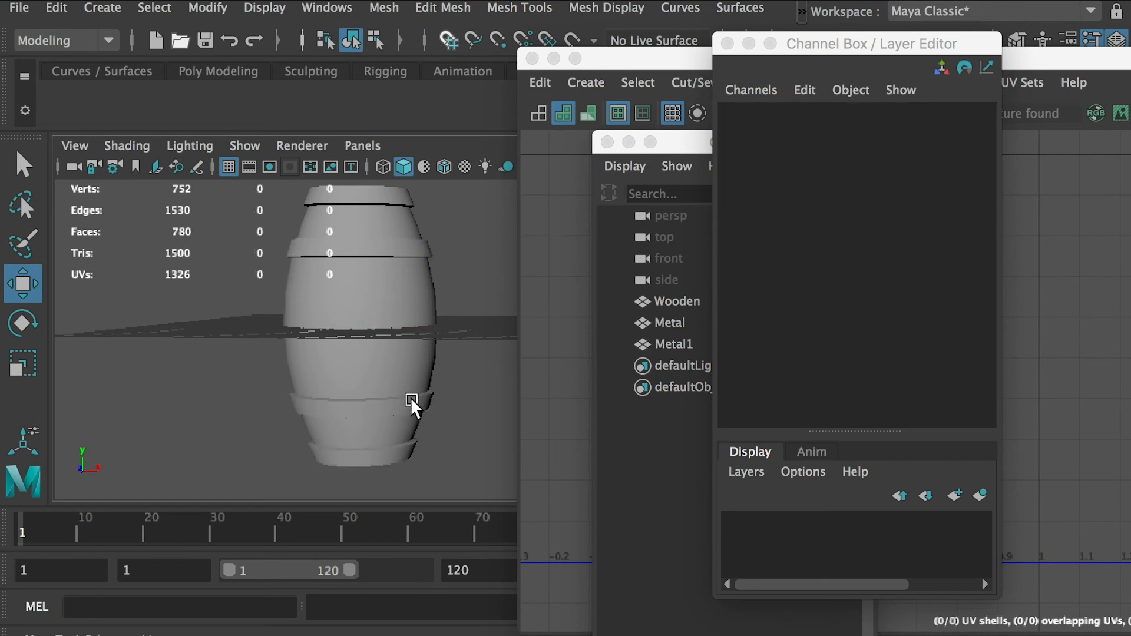
click(411, 398)
drag(230, 206, 518, 485)
click(450, 412)
click(409, 402)
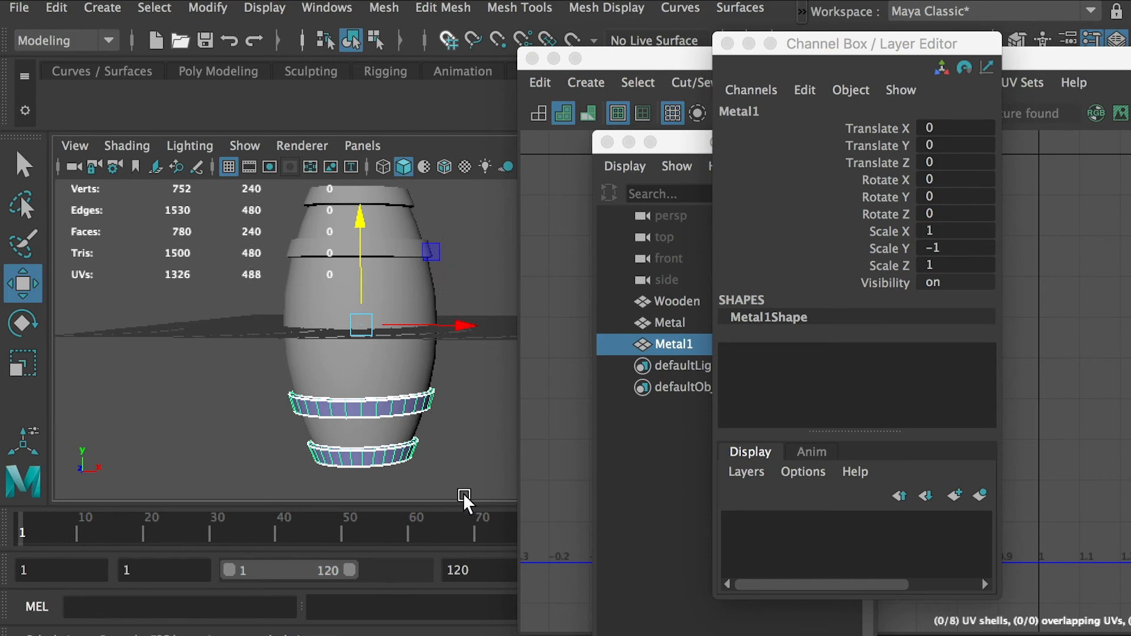
drag(461, 497, 277, 177)
click(208, 8)
click(254, 106)
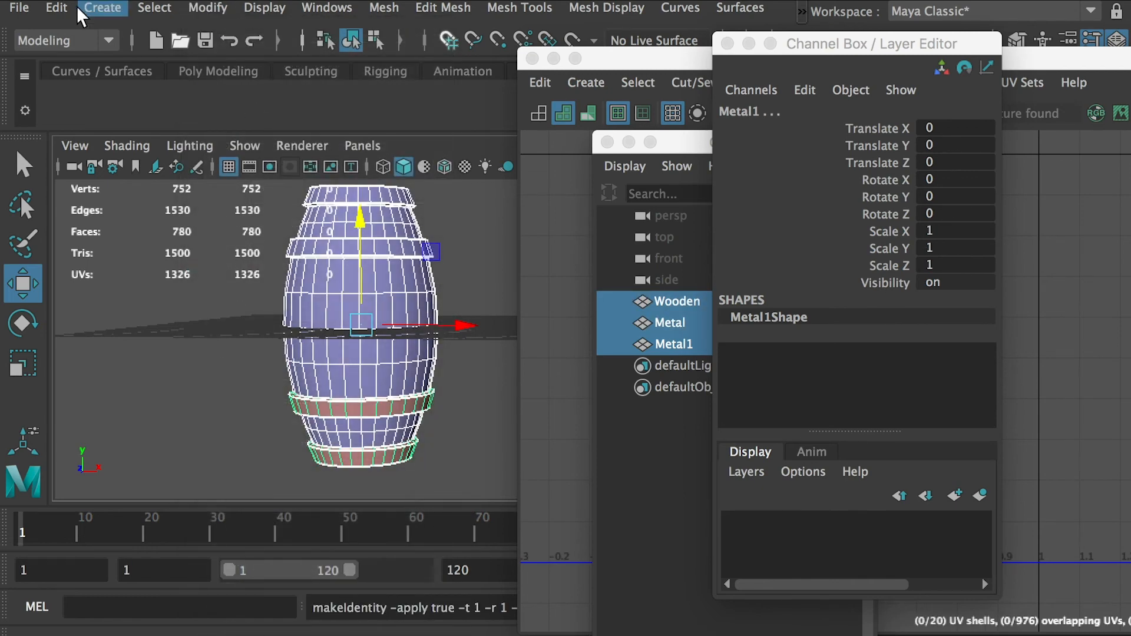
Delete the construction history of the three selected objects and clear the selection.
click(56, 8)
mouse_move(122, 271)
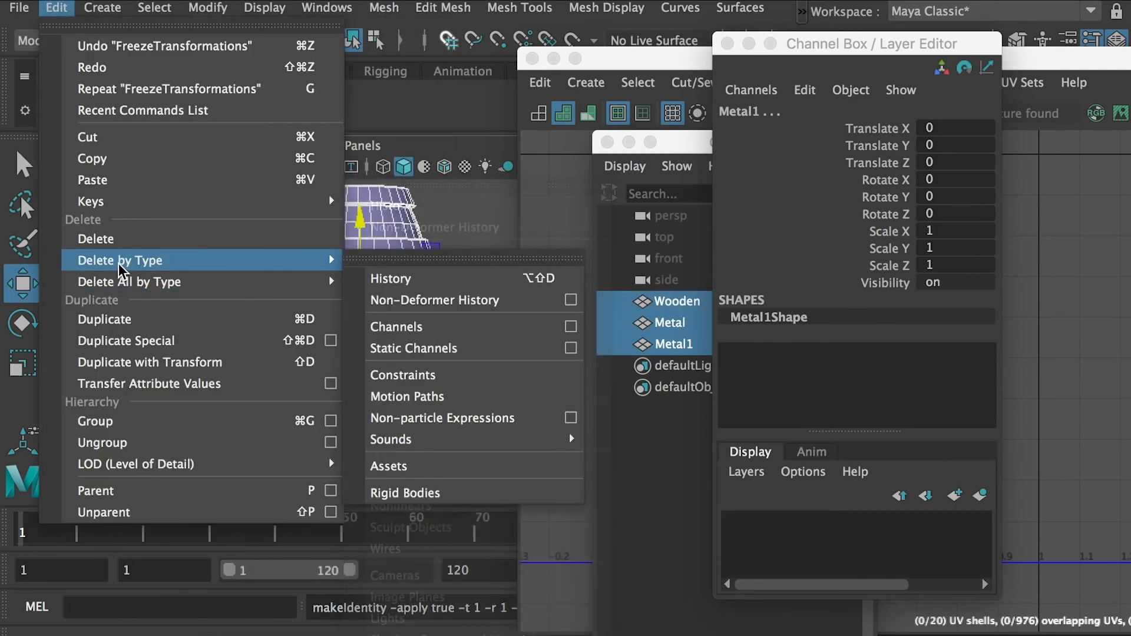
click(432, 282)
click(475, 361)
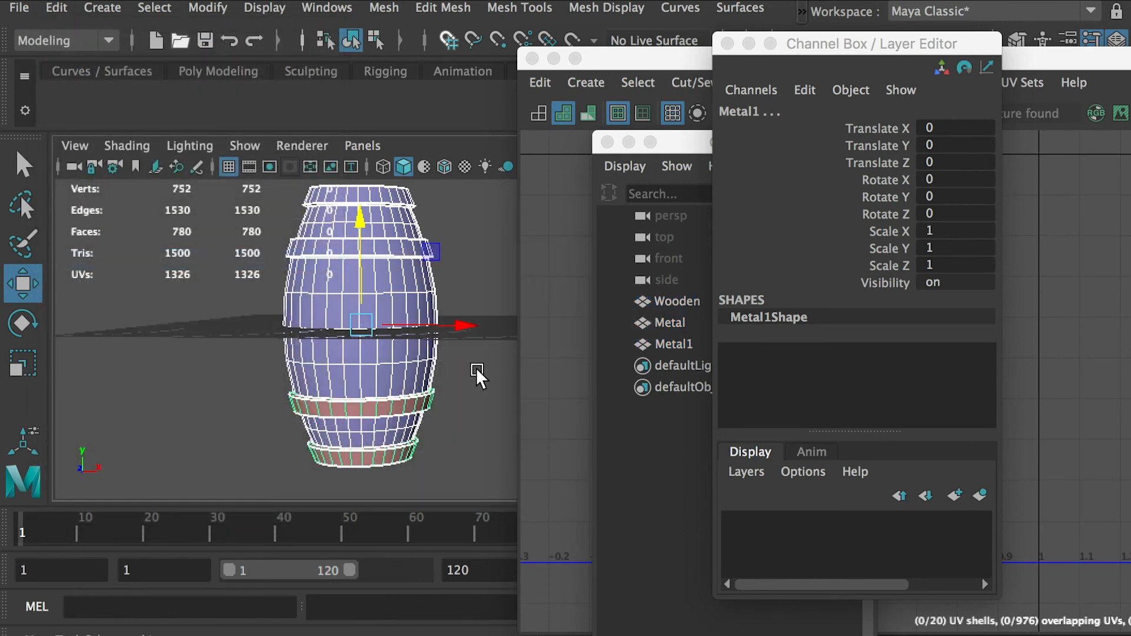
Select the upper and lower metal band objects together, review their UVs in the UV Editor, and clear the selection.
click(394, 242)
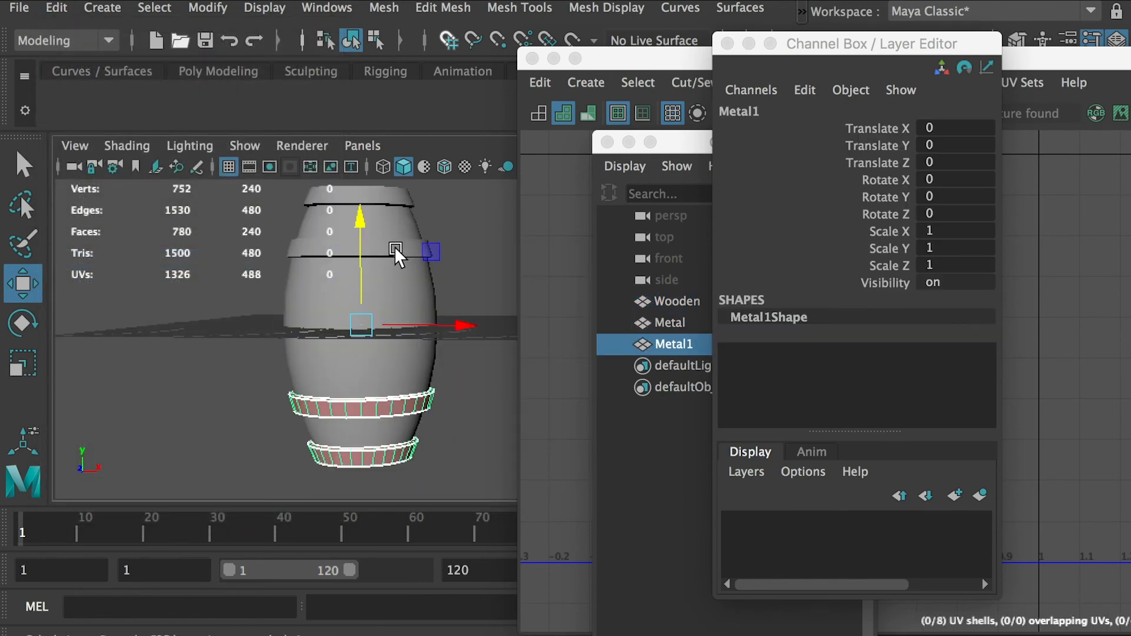
shift+click(353, 404)
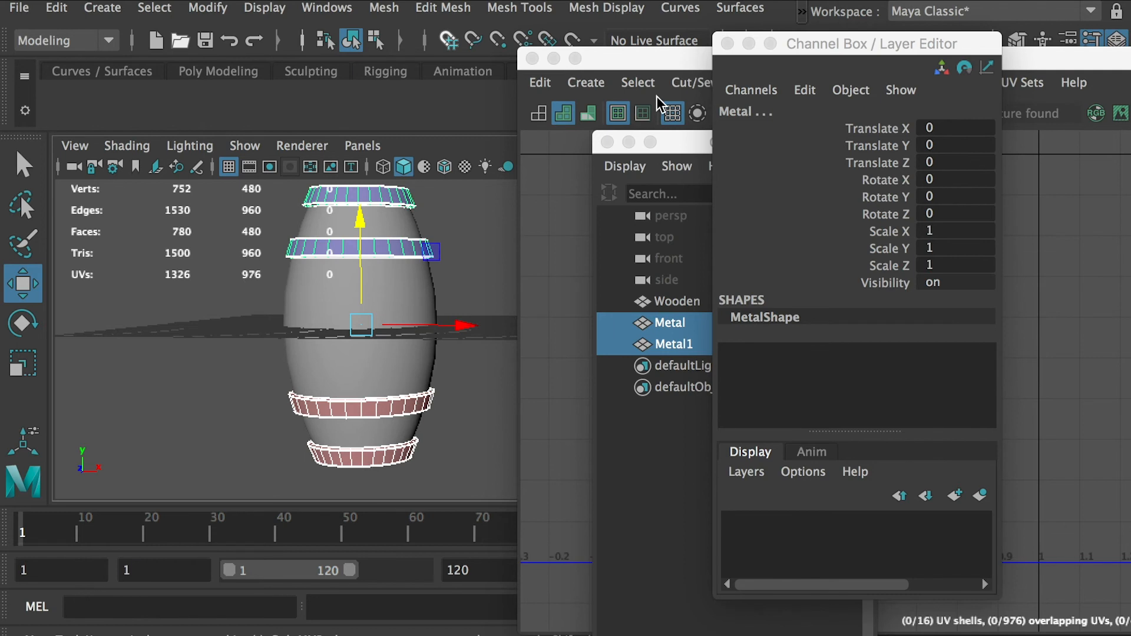
click(648, 62)
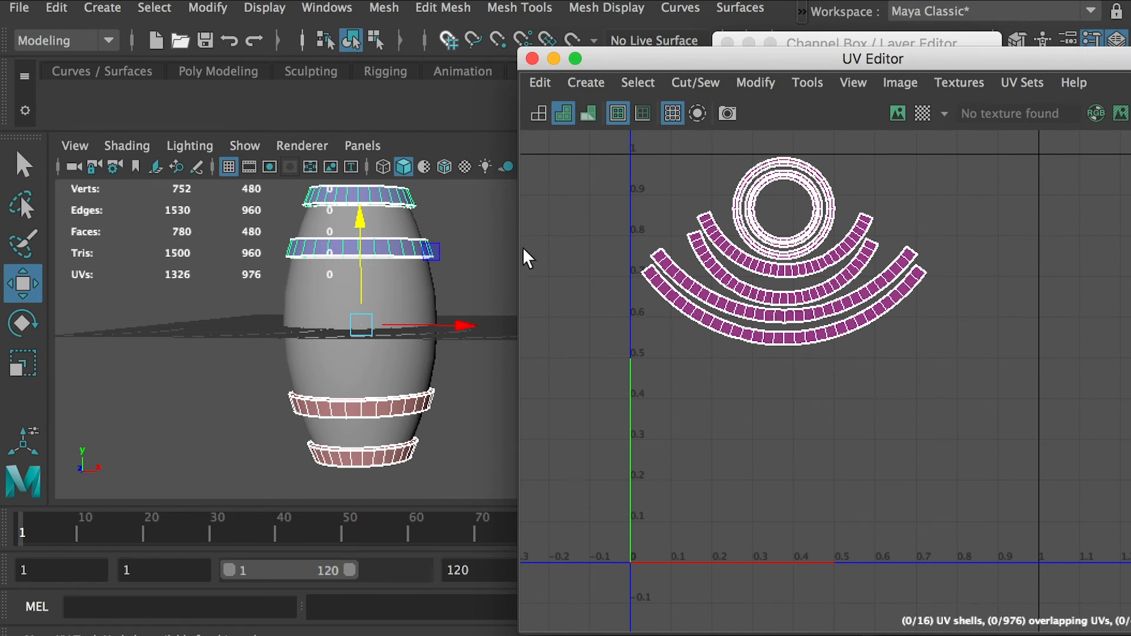
click(418, 403)
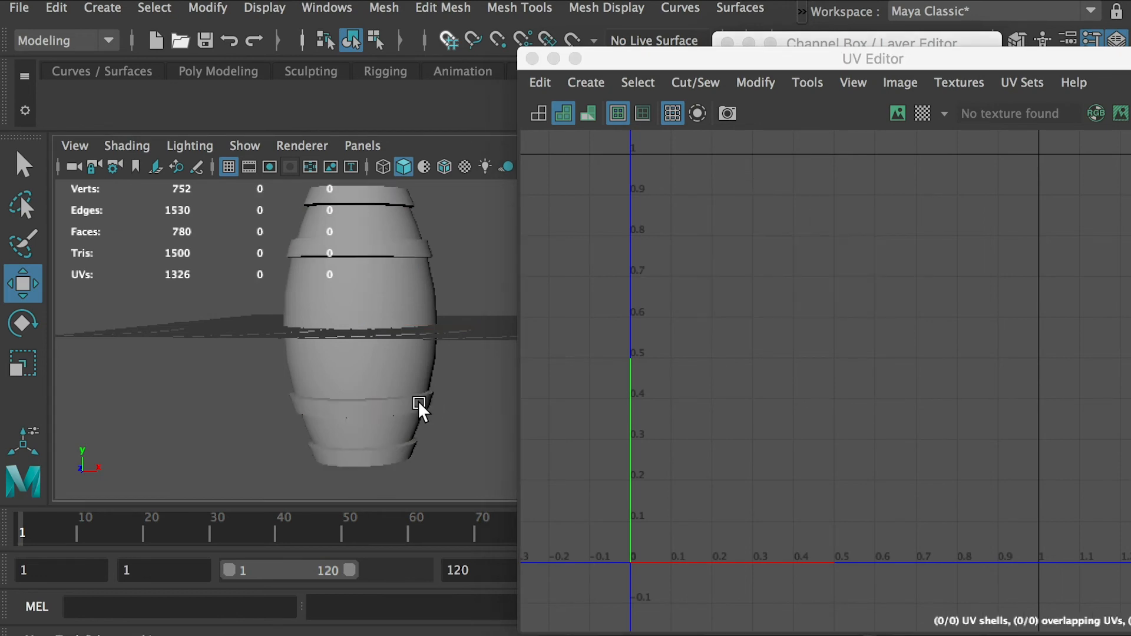
Switch the lower Metal1 bands to UV mode and select the UVs of all their shells.
alt+middle_drag(769, 240, 764, 299)
alt+right_drag(773, 311, 744, 310)
right_drag(694, 276, 787, 277)
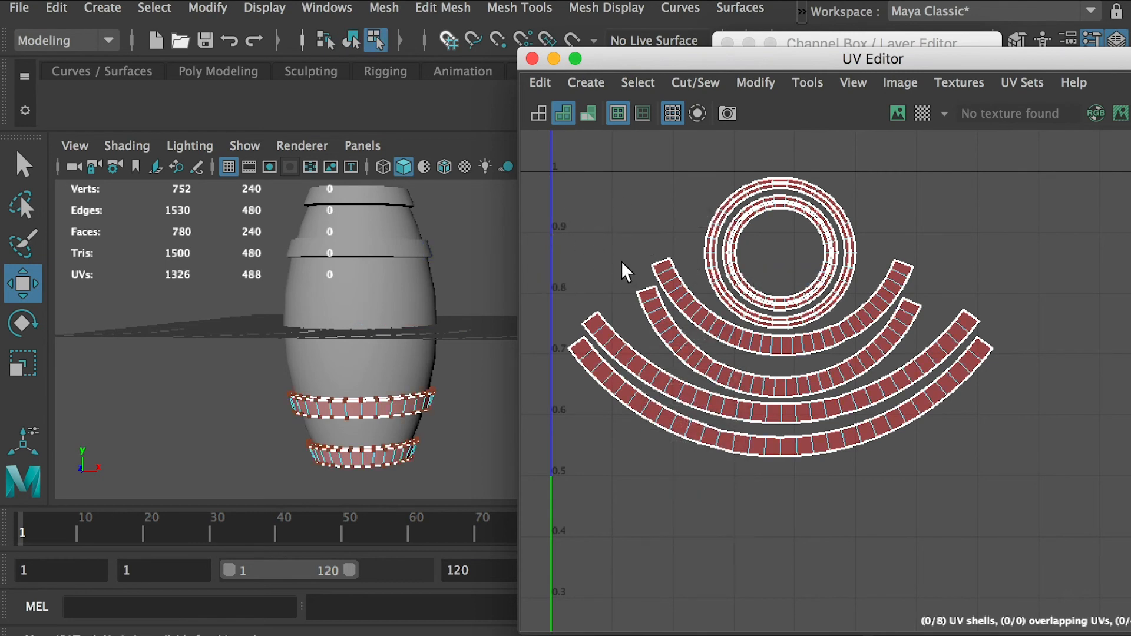
double_click(684, 284)
drag(543, 164, 1036, 498)
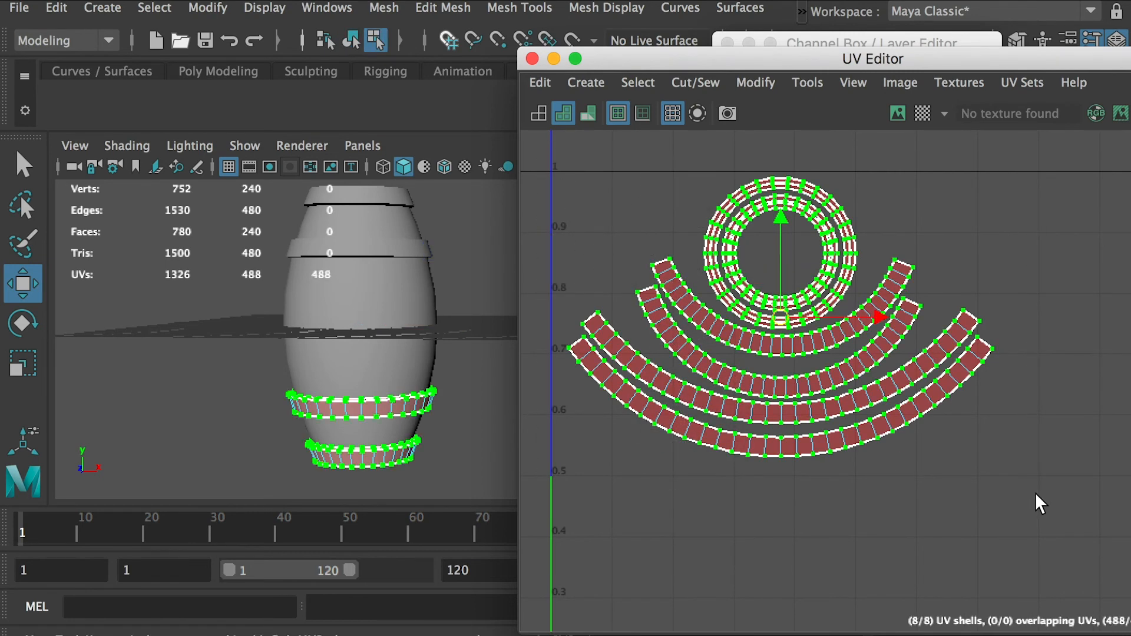
Try flipping the selected UVs of the lower Metal1 bands, and undo the flip.
click(759, 89)
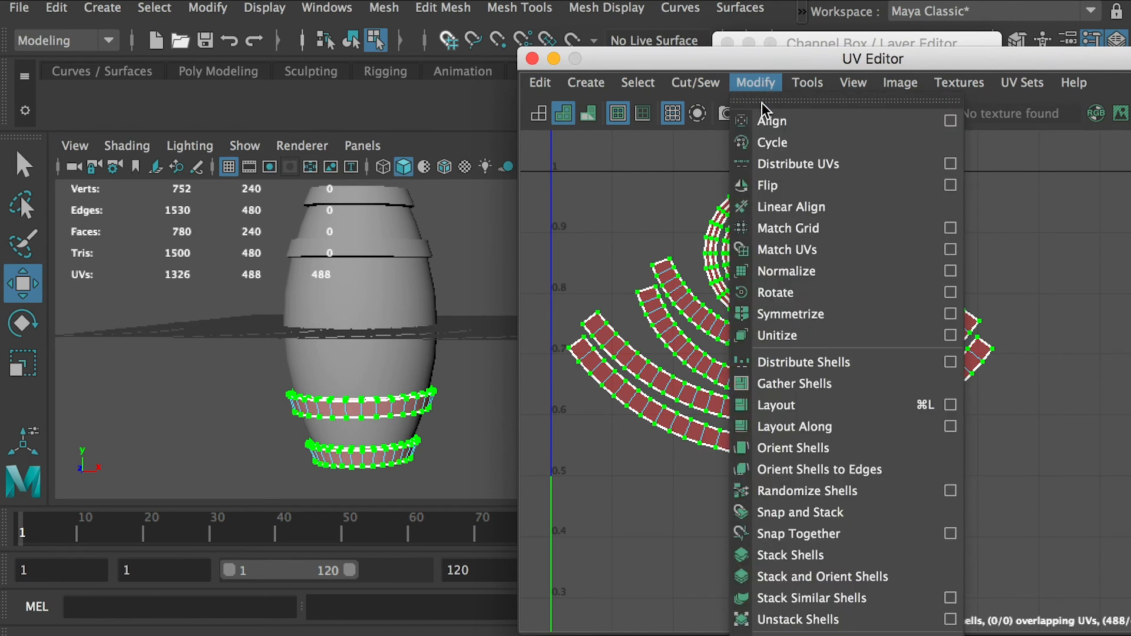
click(787, 185)
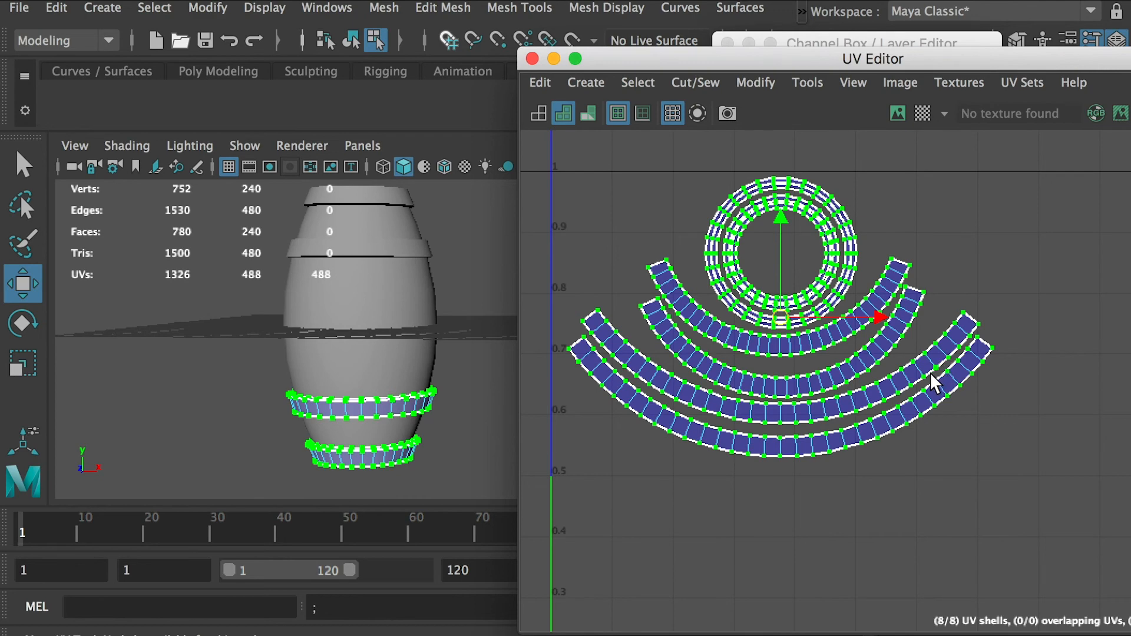
key(ctrl+z)
Flip all UVs of the lower Metal1 bands and clear the UV selection.
click(756, 82)
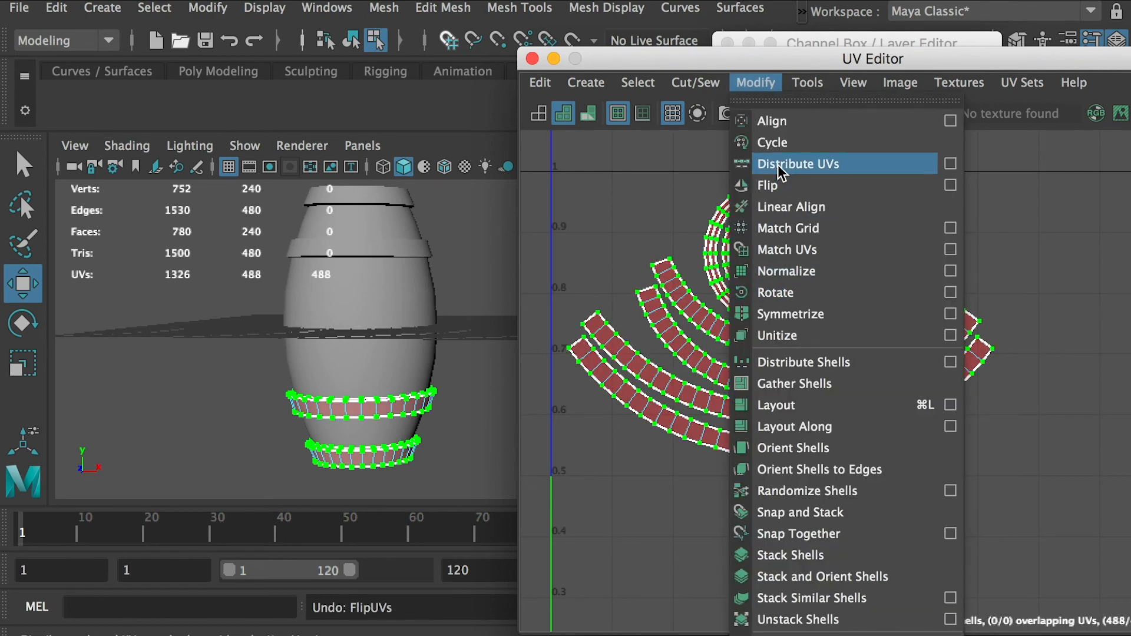
click(779, 186)
click(975, 232)
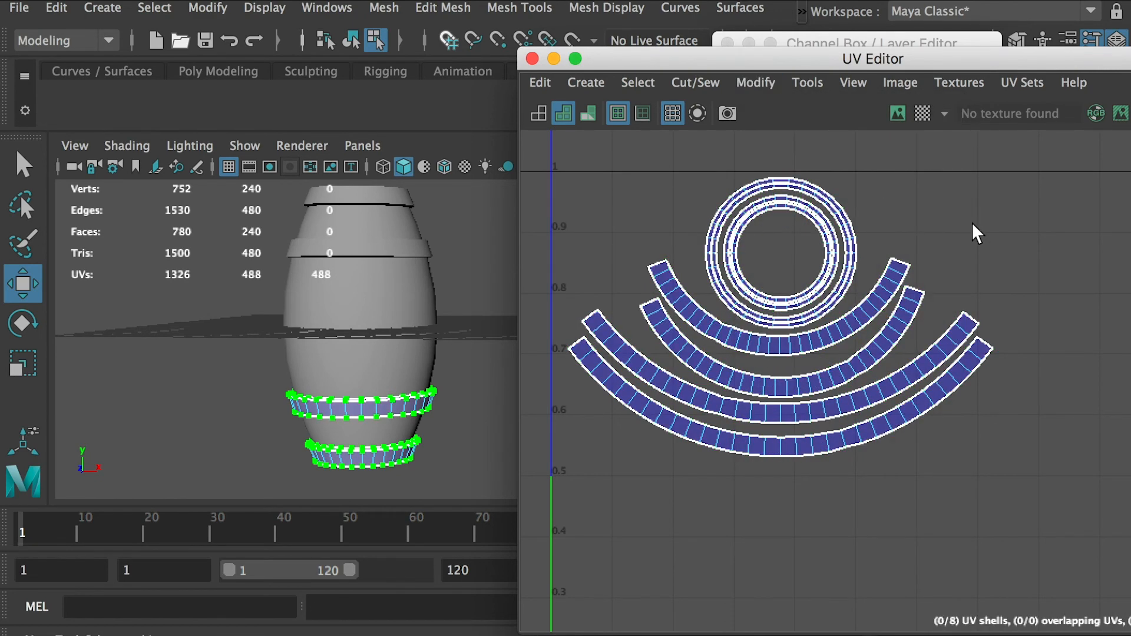
Move the Channel Box aside, return to object mode and select all barrel objects to show their UVs together.
click(849, 44)
drag(848, 45, 1020, 54)
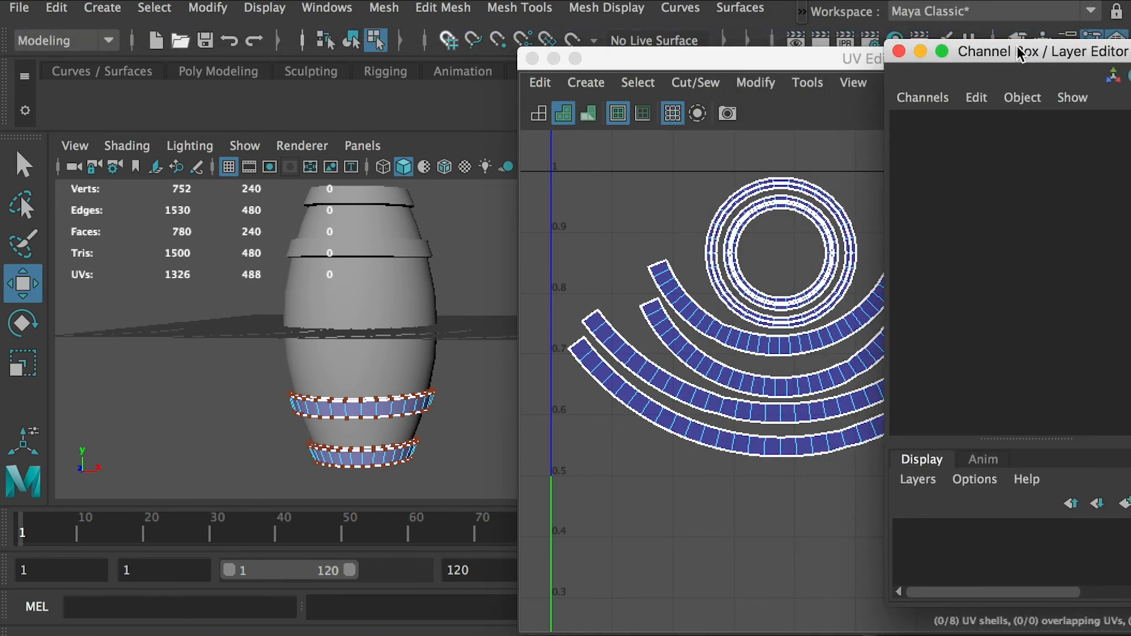
right_drag(282, 249, 439, 222)
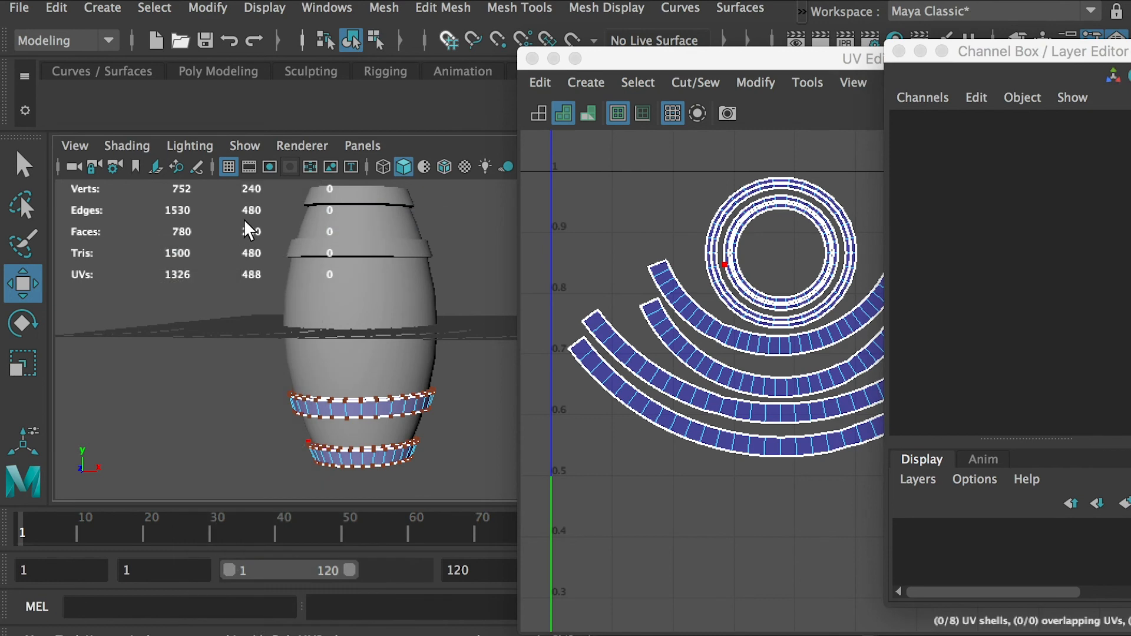
click(806, 62)
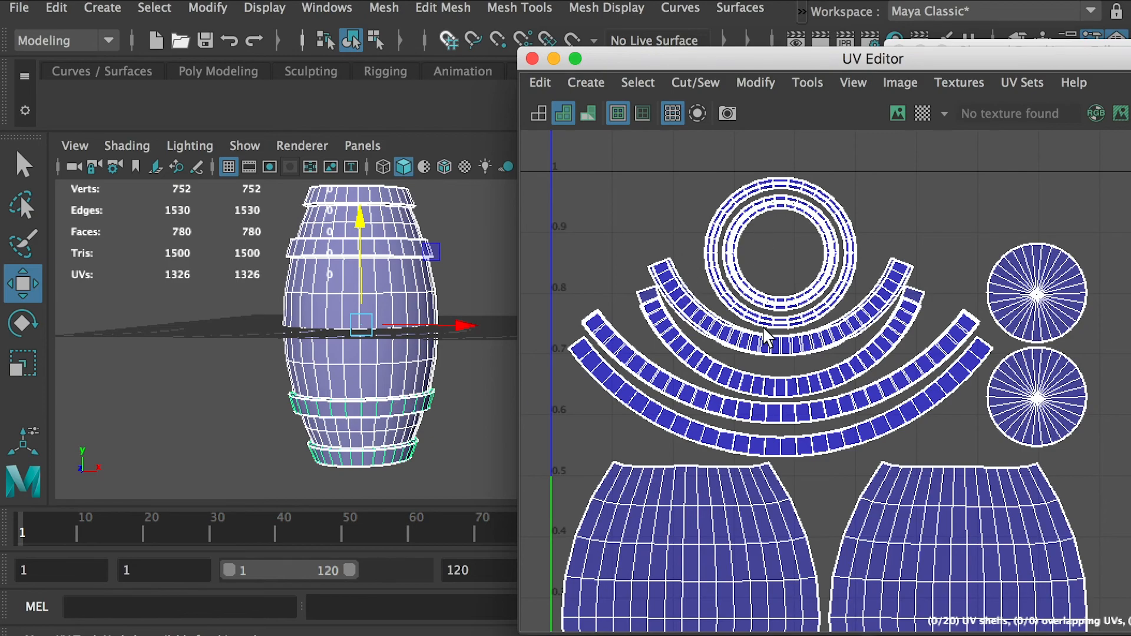
Examine how the upper and lower bands' UV shells overlap and review the complete layout in the 0 to 1 space.
alt+right_drag(684, 301, 981, 423)
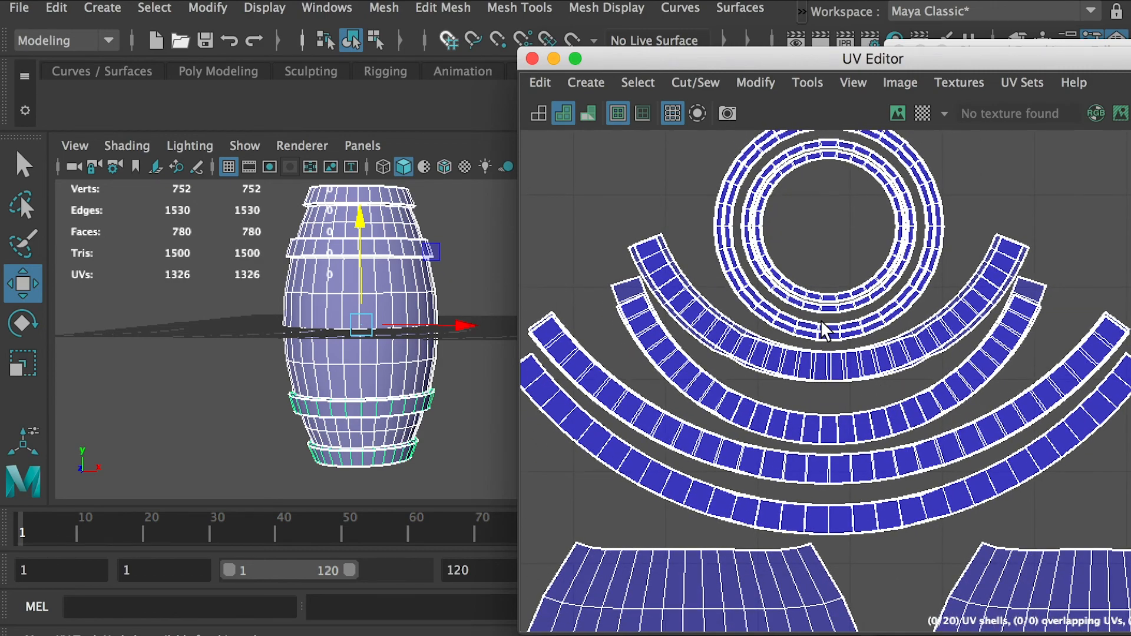
alt+right_drag(974, 402, 888, 339)
alt+middle_drag(889, 339, 693, 276)
alt+right_drag(693, 276, 661, 283)
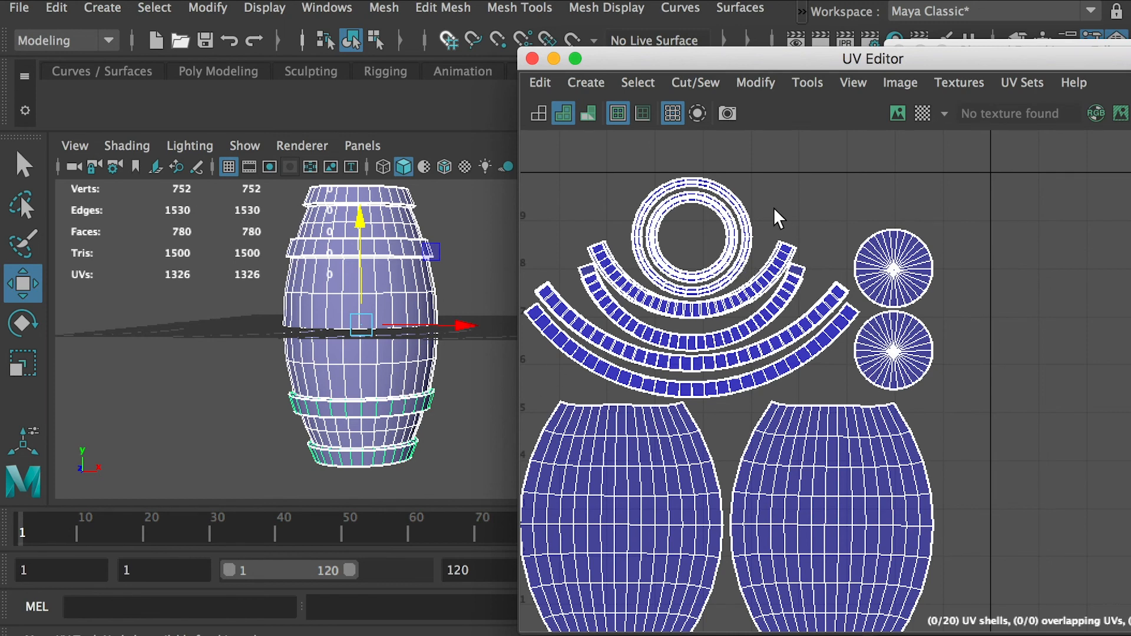
scroll(736, 293, up, 2)
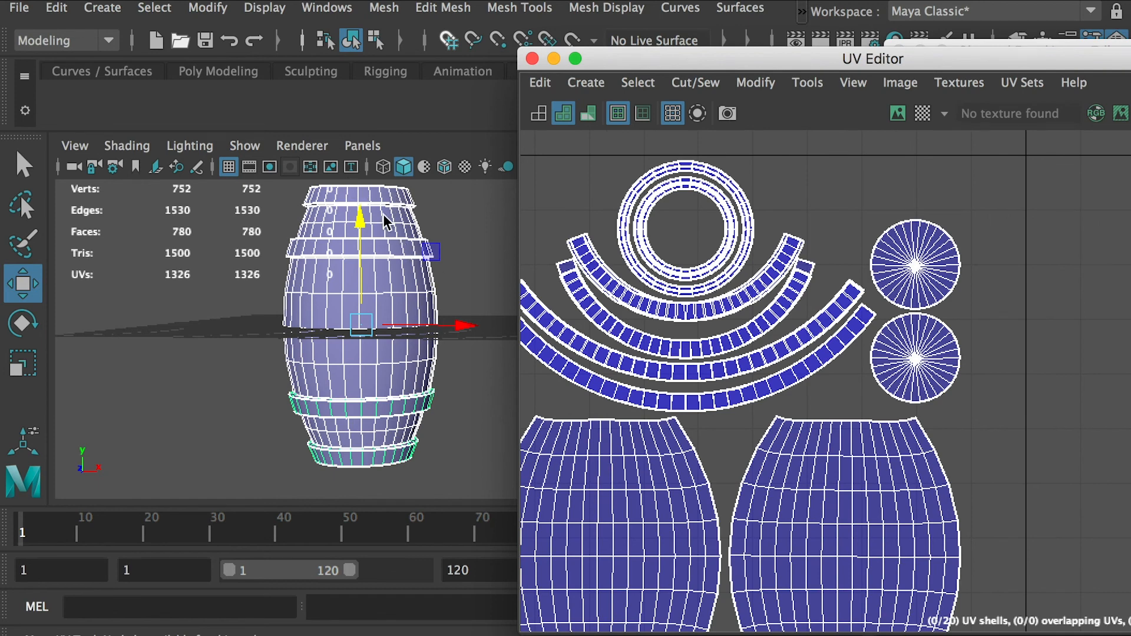
scroll(778, 348, down, 2)
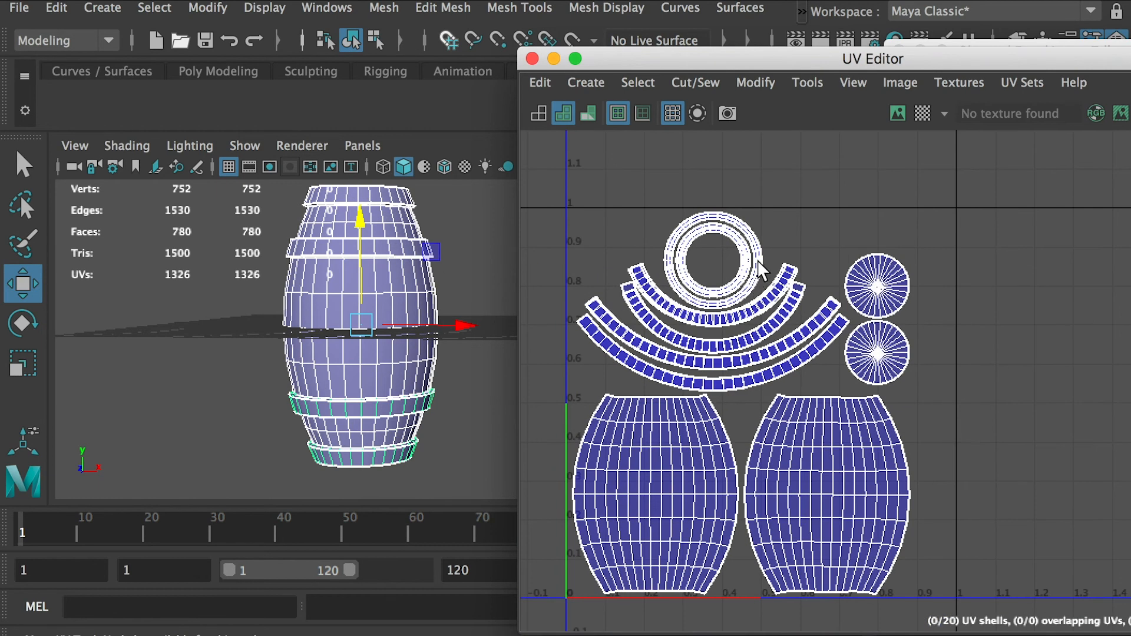
Freeze transformations and delete the history of all barrel objects again after the UV flip.
right_drag(370, 199, 448, 171)
click(208, 8)
click(245, 108)
click(57, 8)
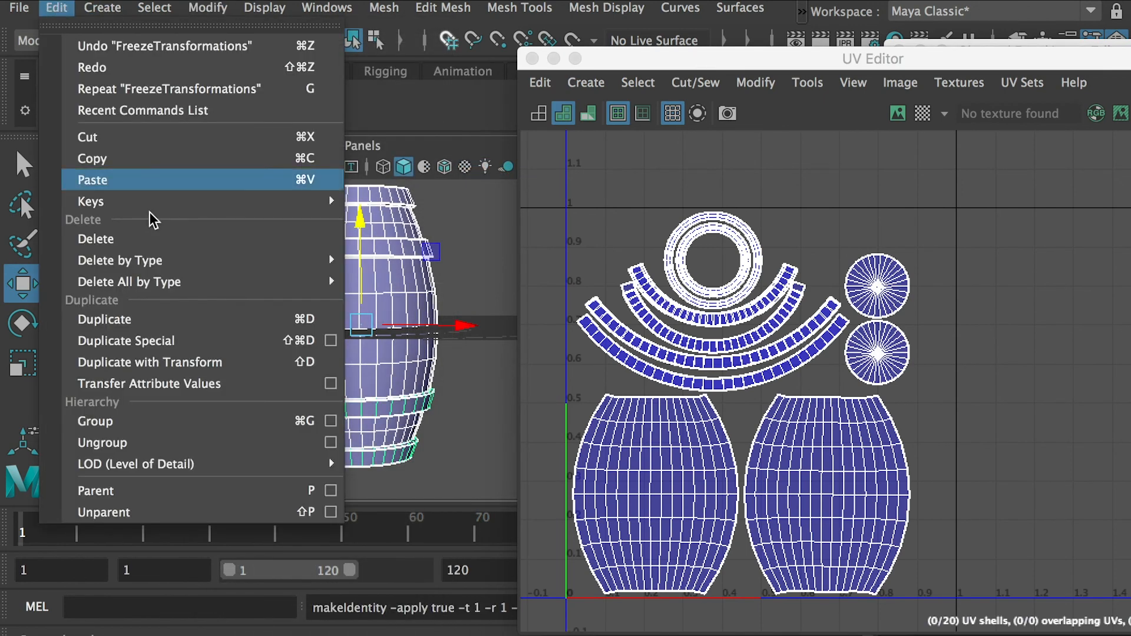
mouse_move(212, 260)
click(426, 279)
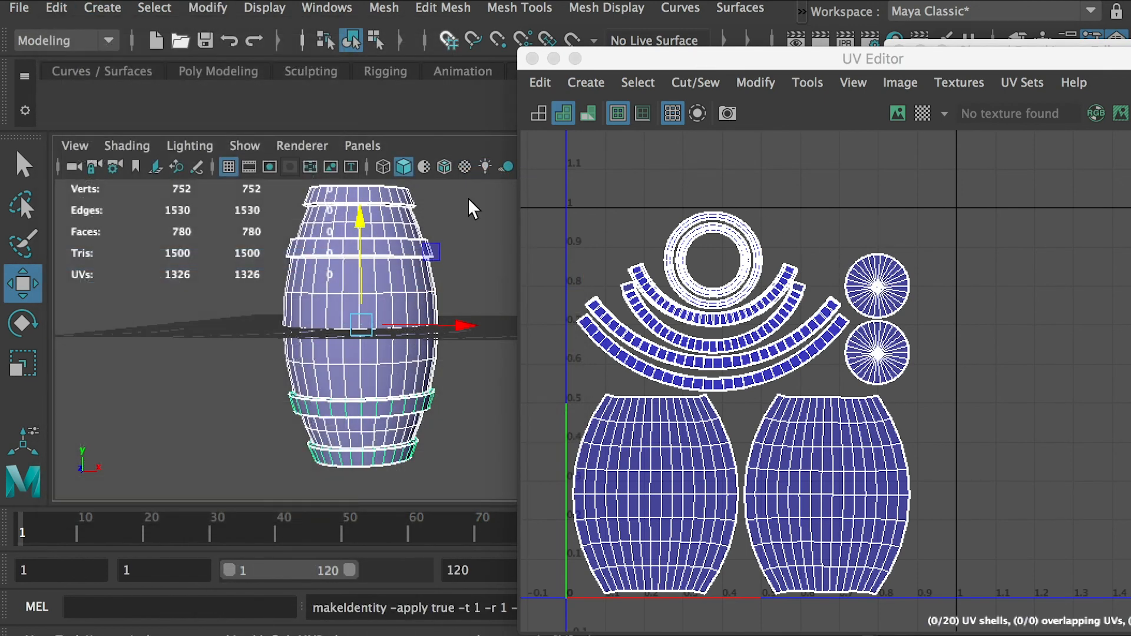
Export a UV snapshot of the barrel layout to the desktop as 14, in PNG format at 2048 × 2048 pixels.
drag(828, 68, 736, 54)
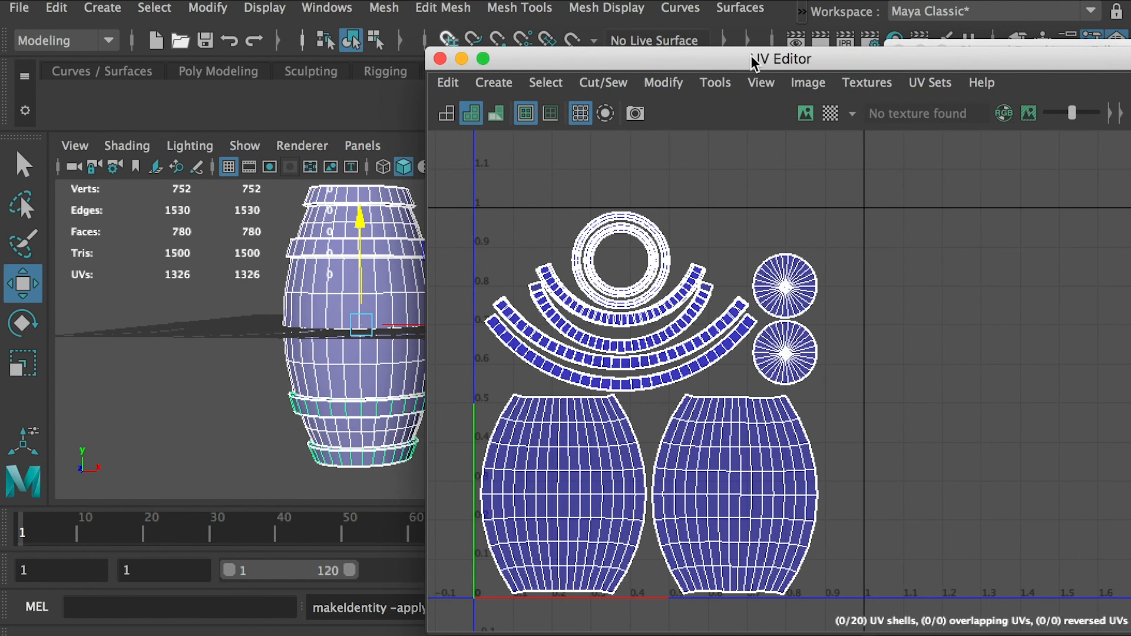
click(809, 84)
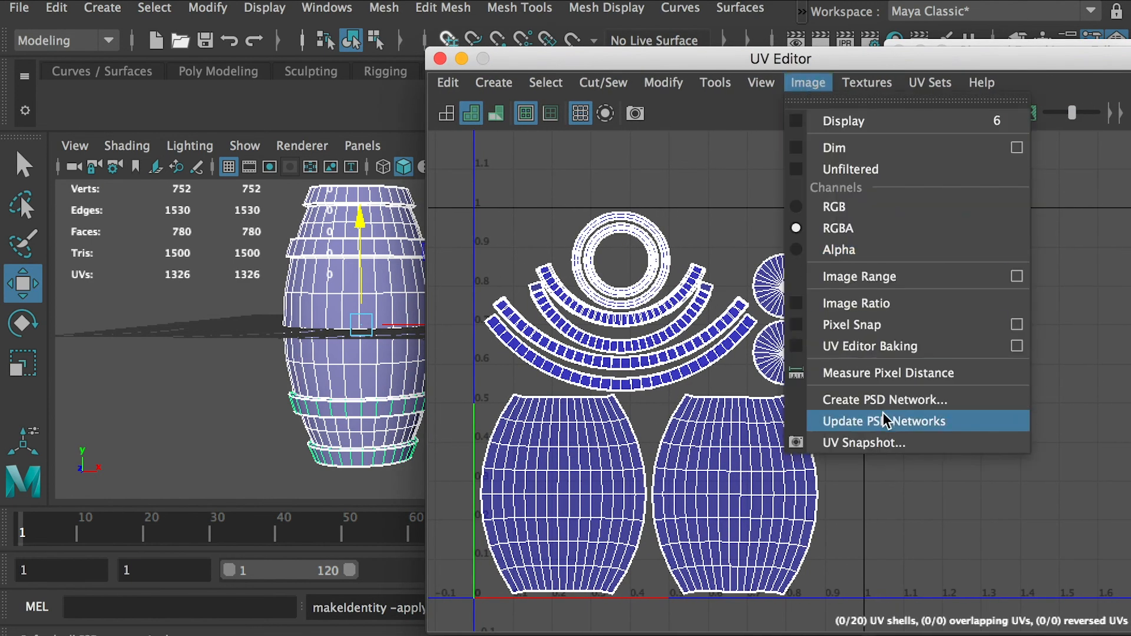
click(886, 453)
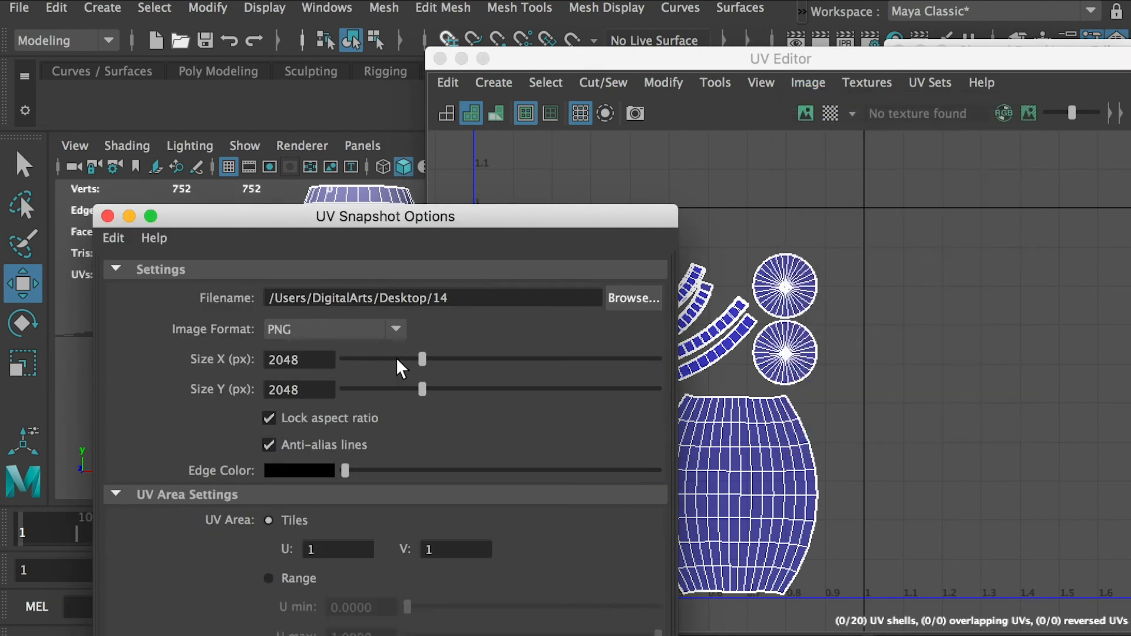
drag(407, 217, 469, 34)
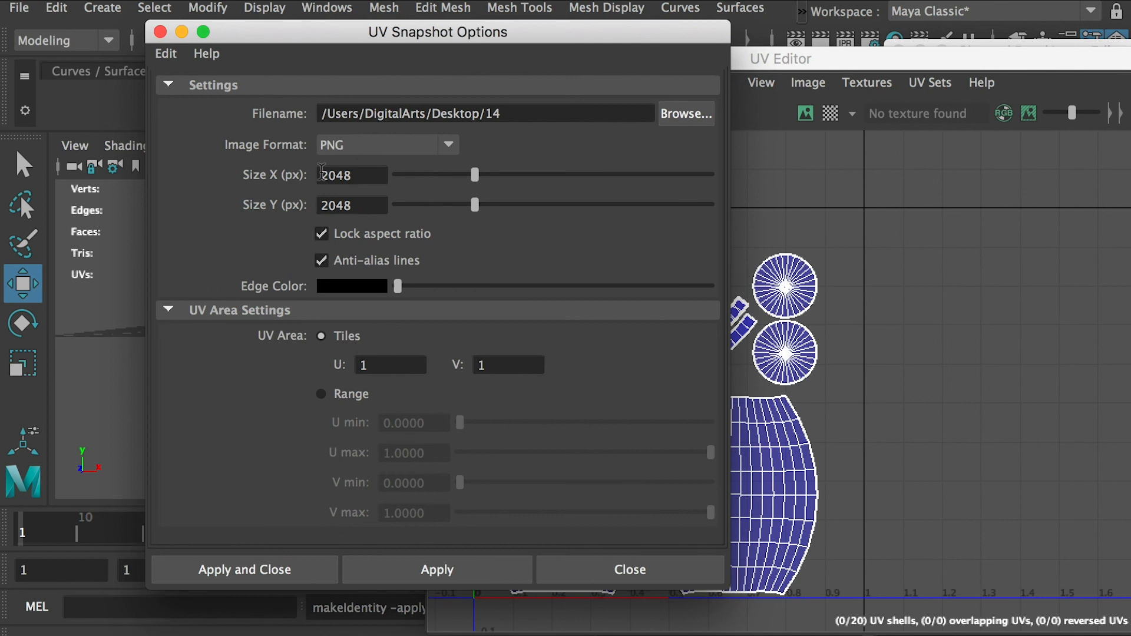
double_click(349, 174)
double_click(360, 205)
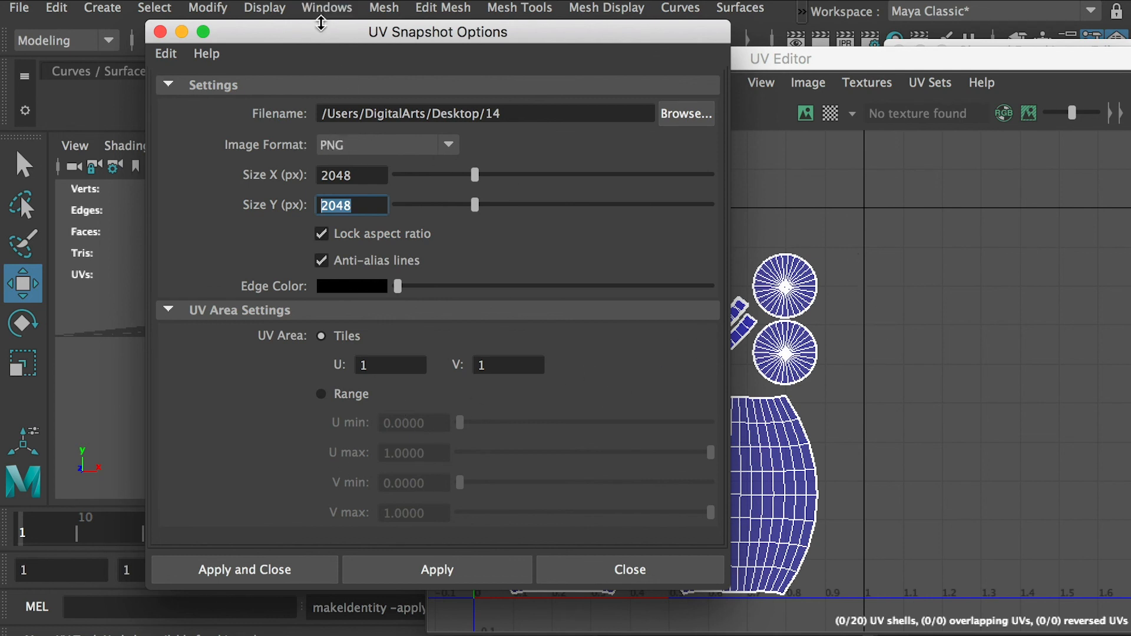
drag(321, 23, 363, 0)
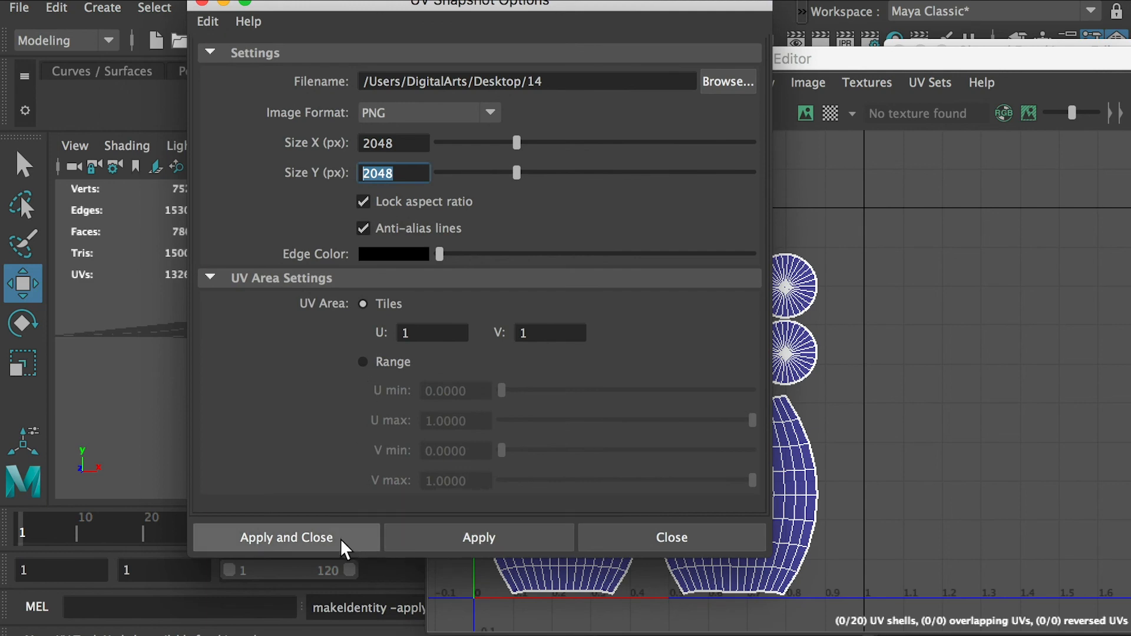
click(322, 541)
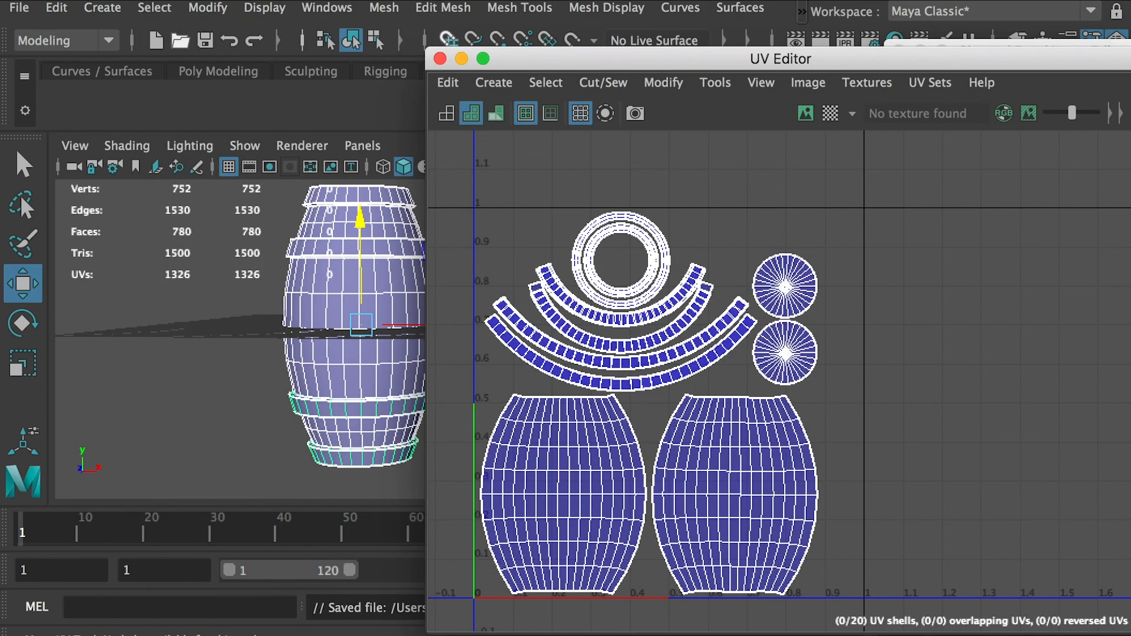
Switch to Finder, move 14.png from the desktop into the 02Texture folder and preview the exported UV layout.
key(super+Tab)
key(super+Tab)
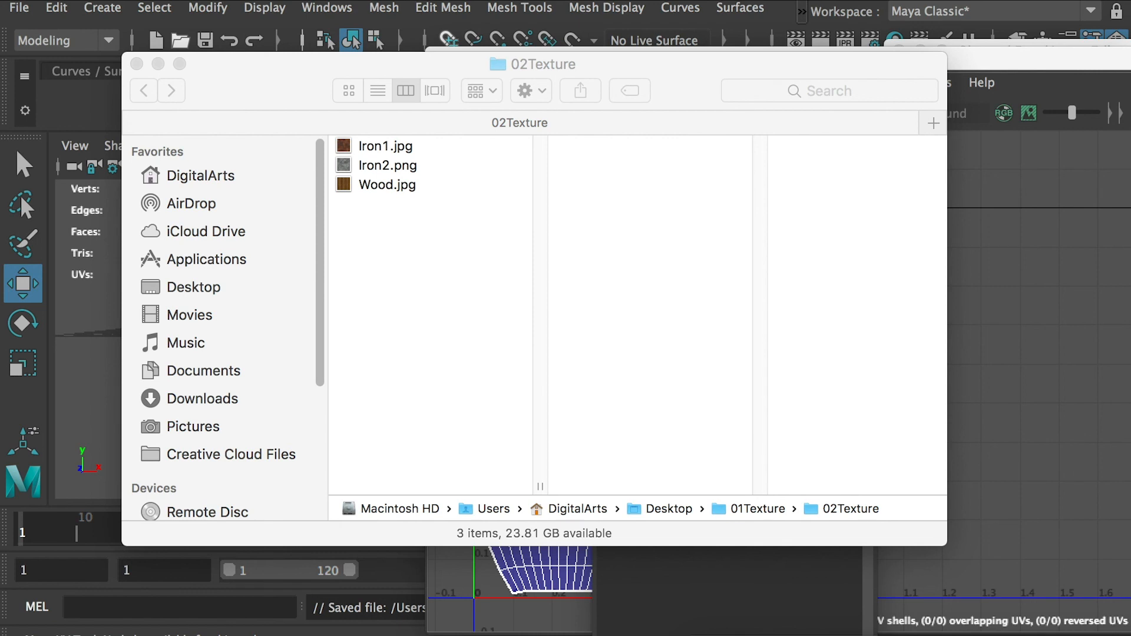
drag(1130, 466, 484, 399)
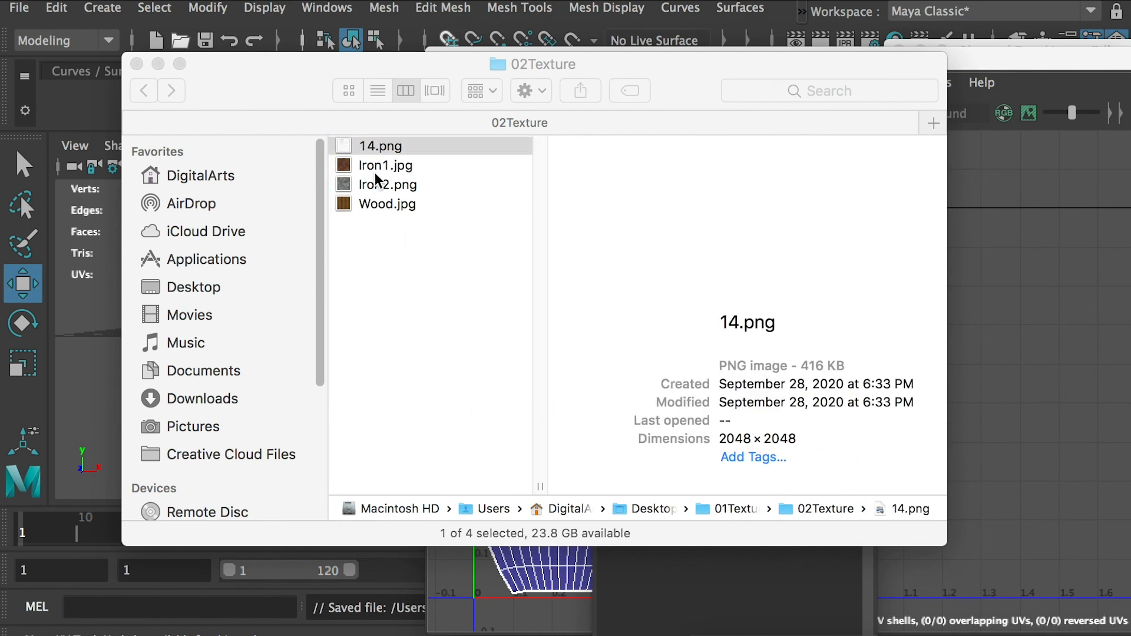
double_click(348, 147)
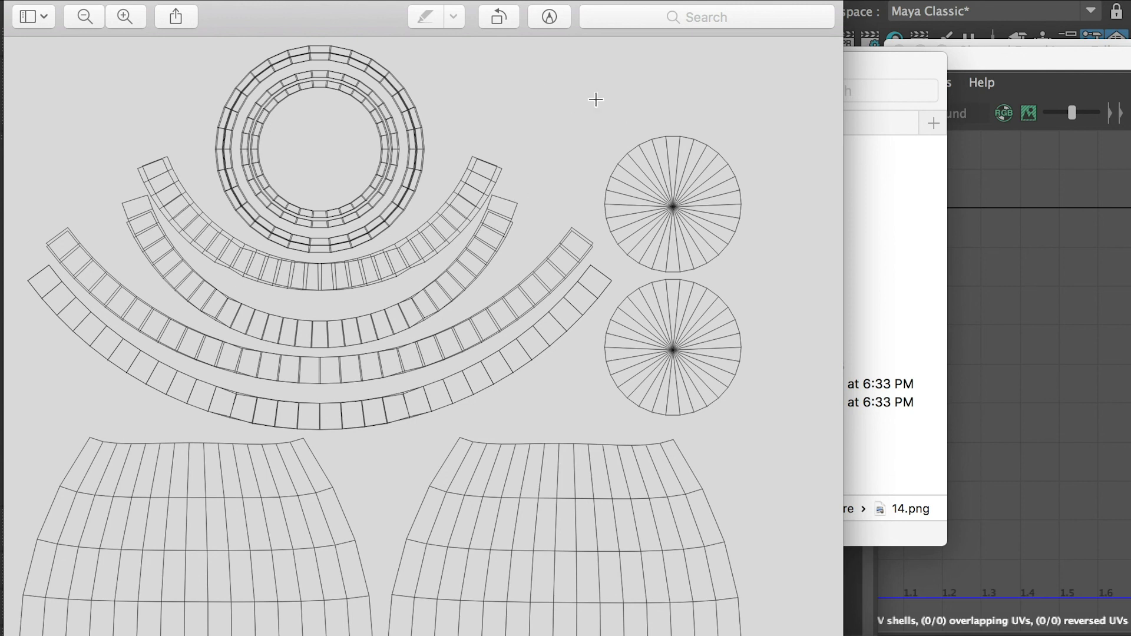
key(super+w)
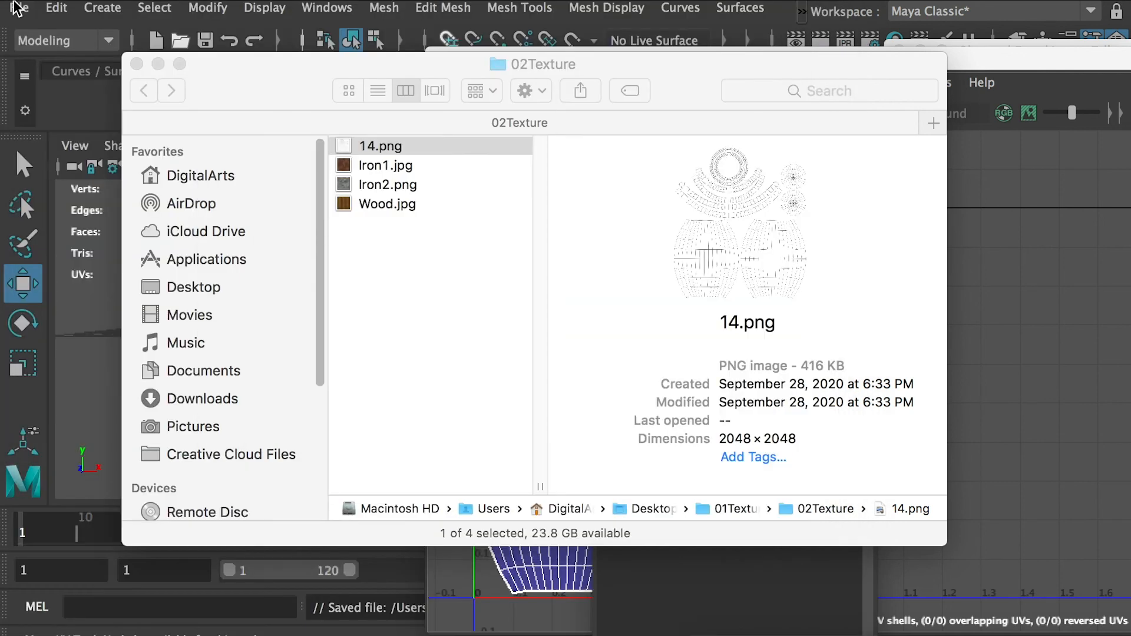
Preview the texture images Iron1.jpg, Iron2.png and Wood.jpg, and move the folder window clear of the barrel.
click(383, 167)
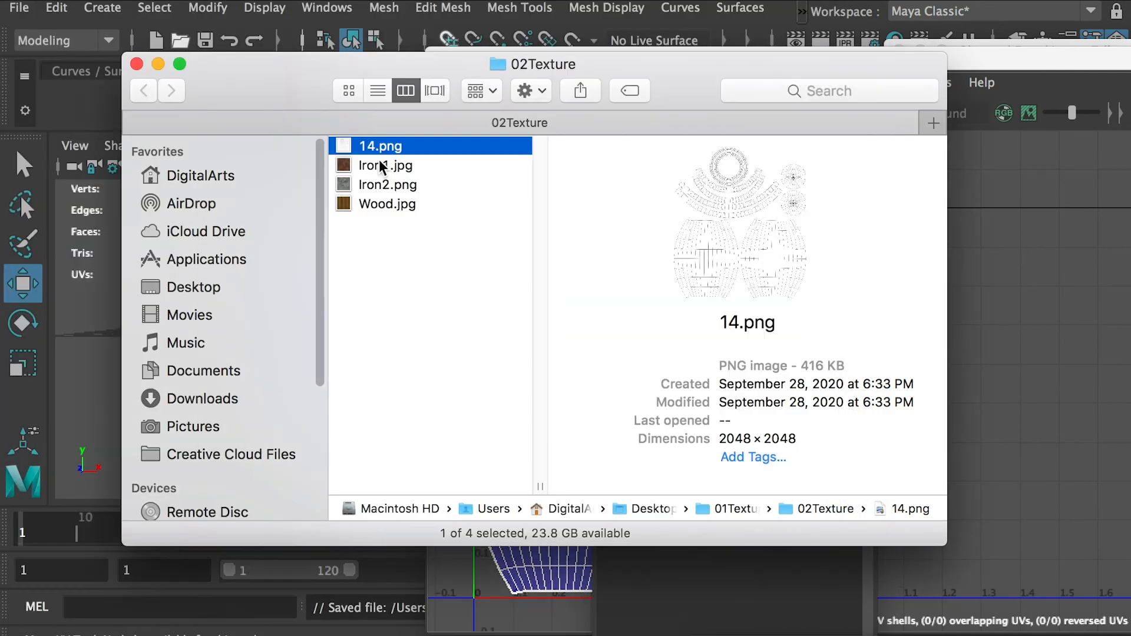
shift+click(380, 204)
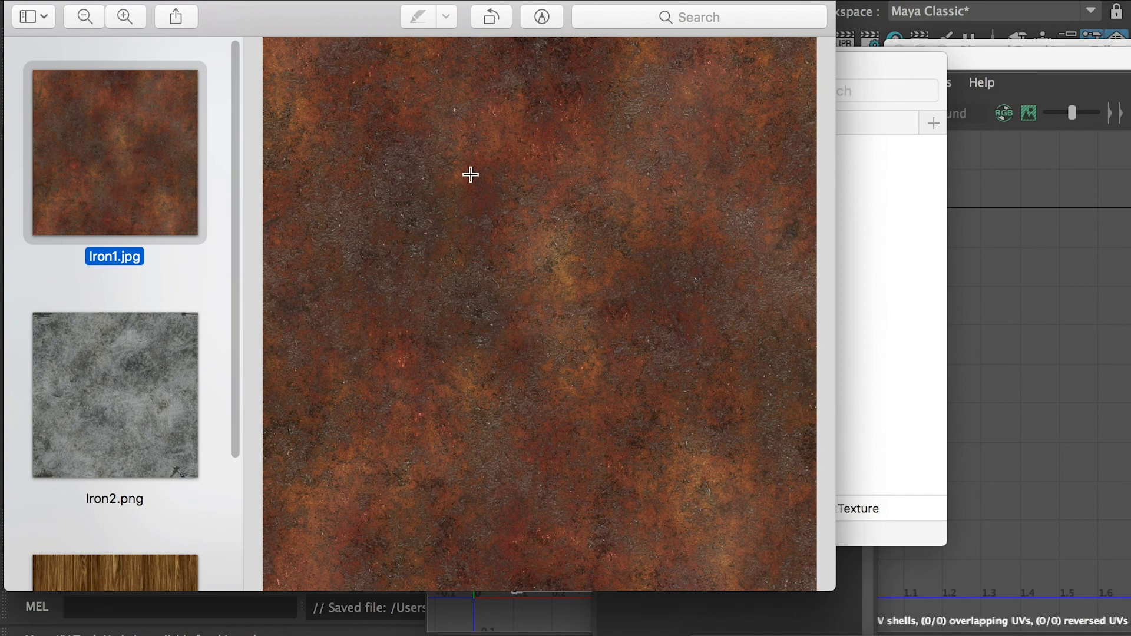
click(128, 379)
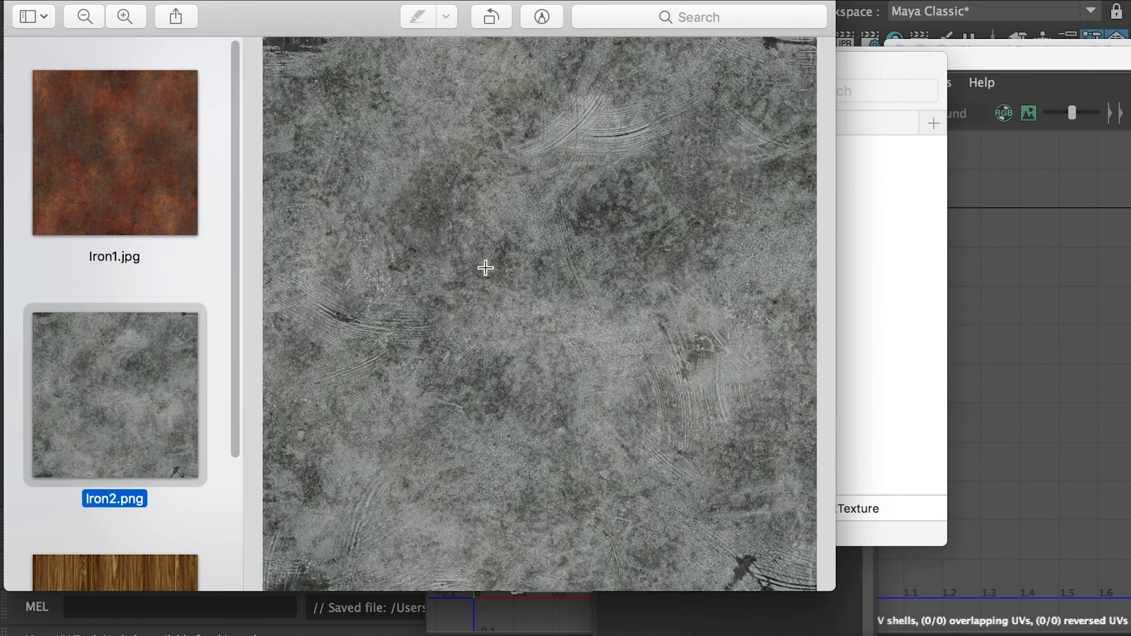
drag(241, 347, 248, 498)
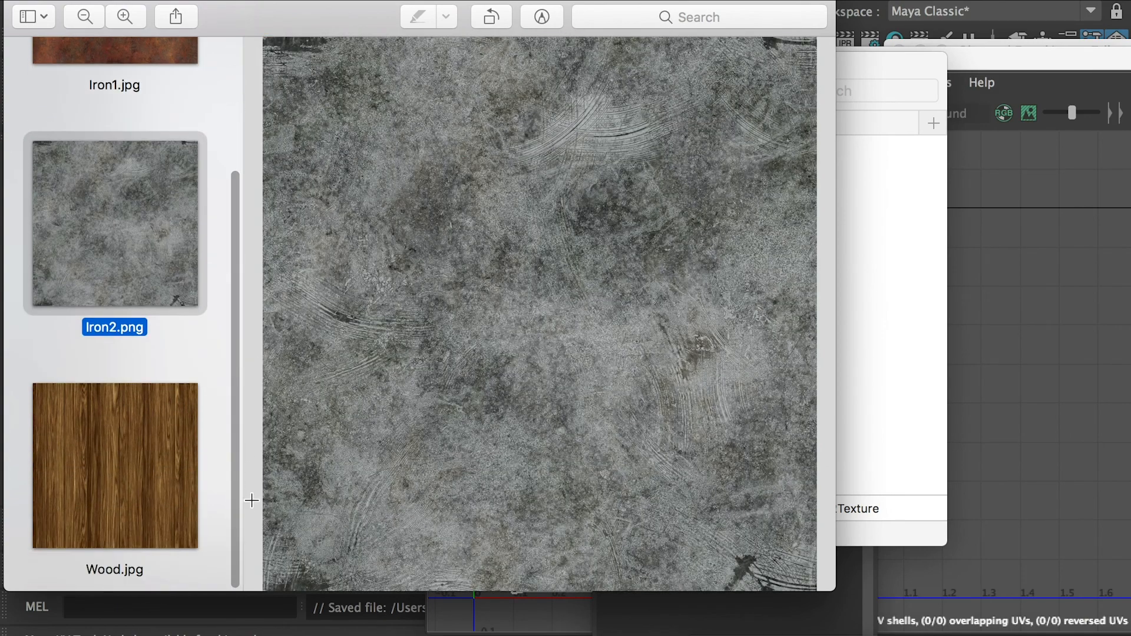
click(126, 430)
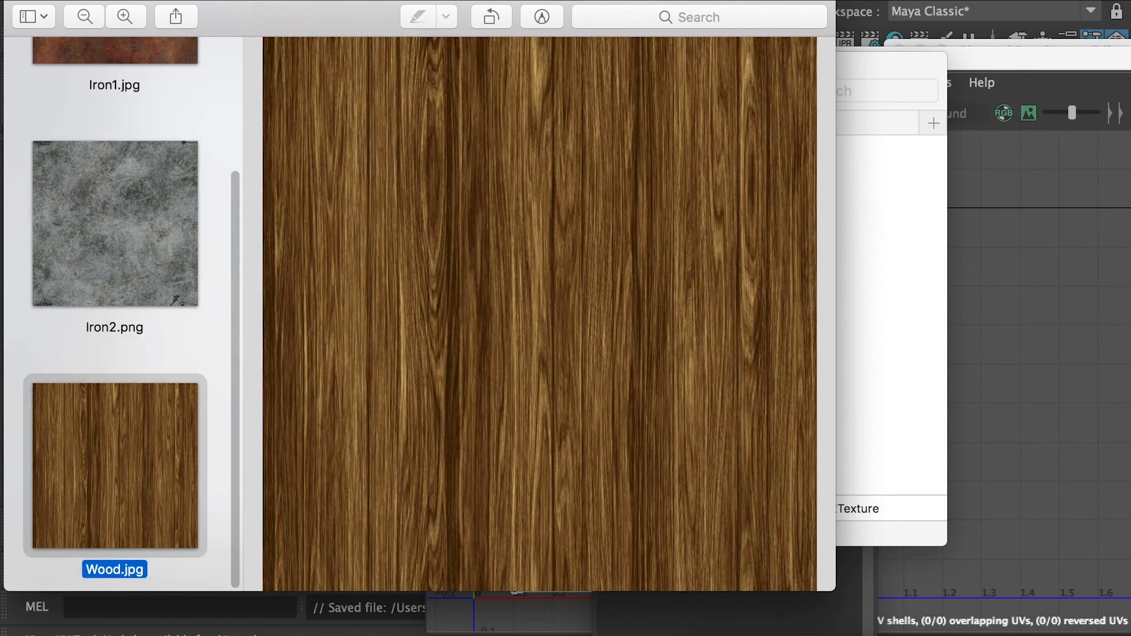
click(21, 0)
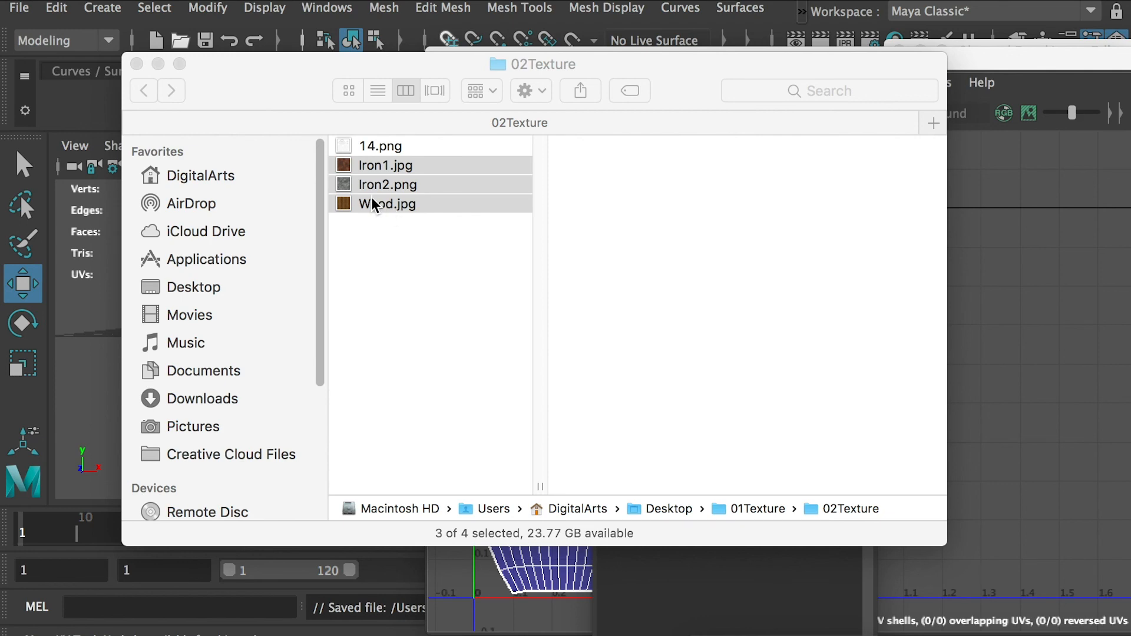
drag(268, 83, 629, 154)
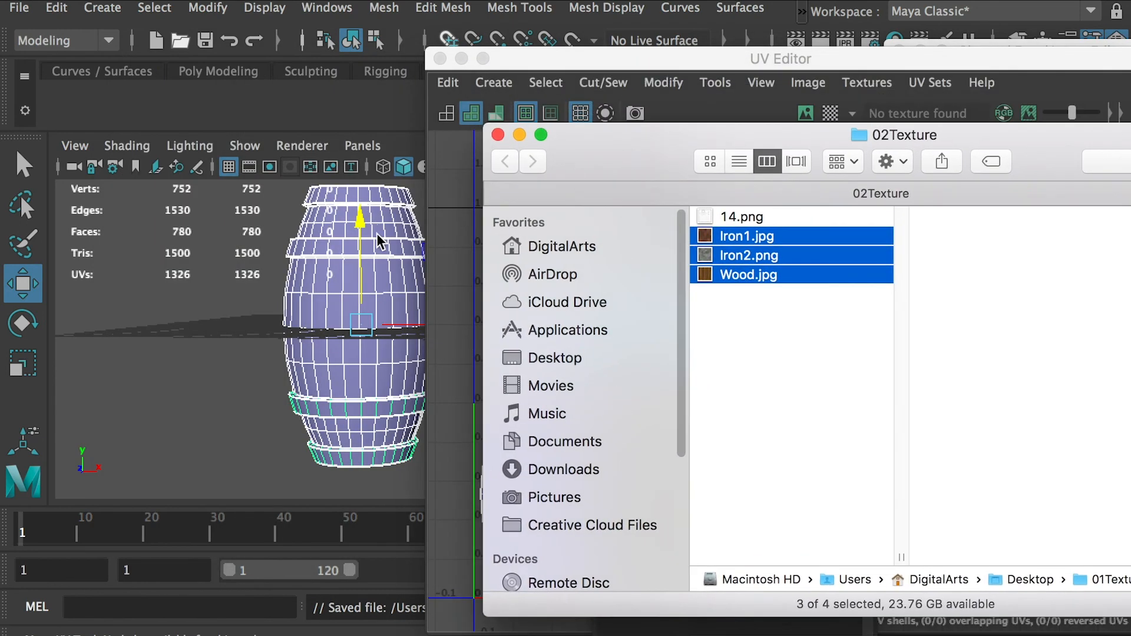